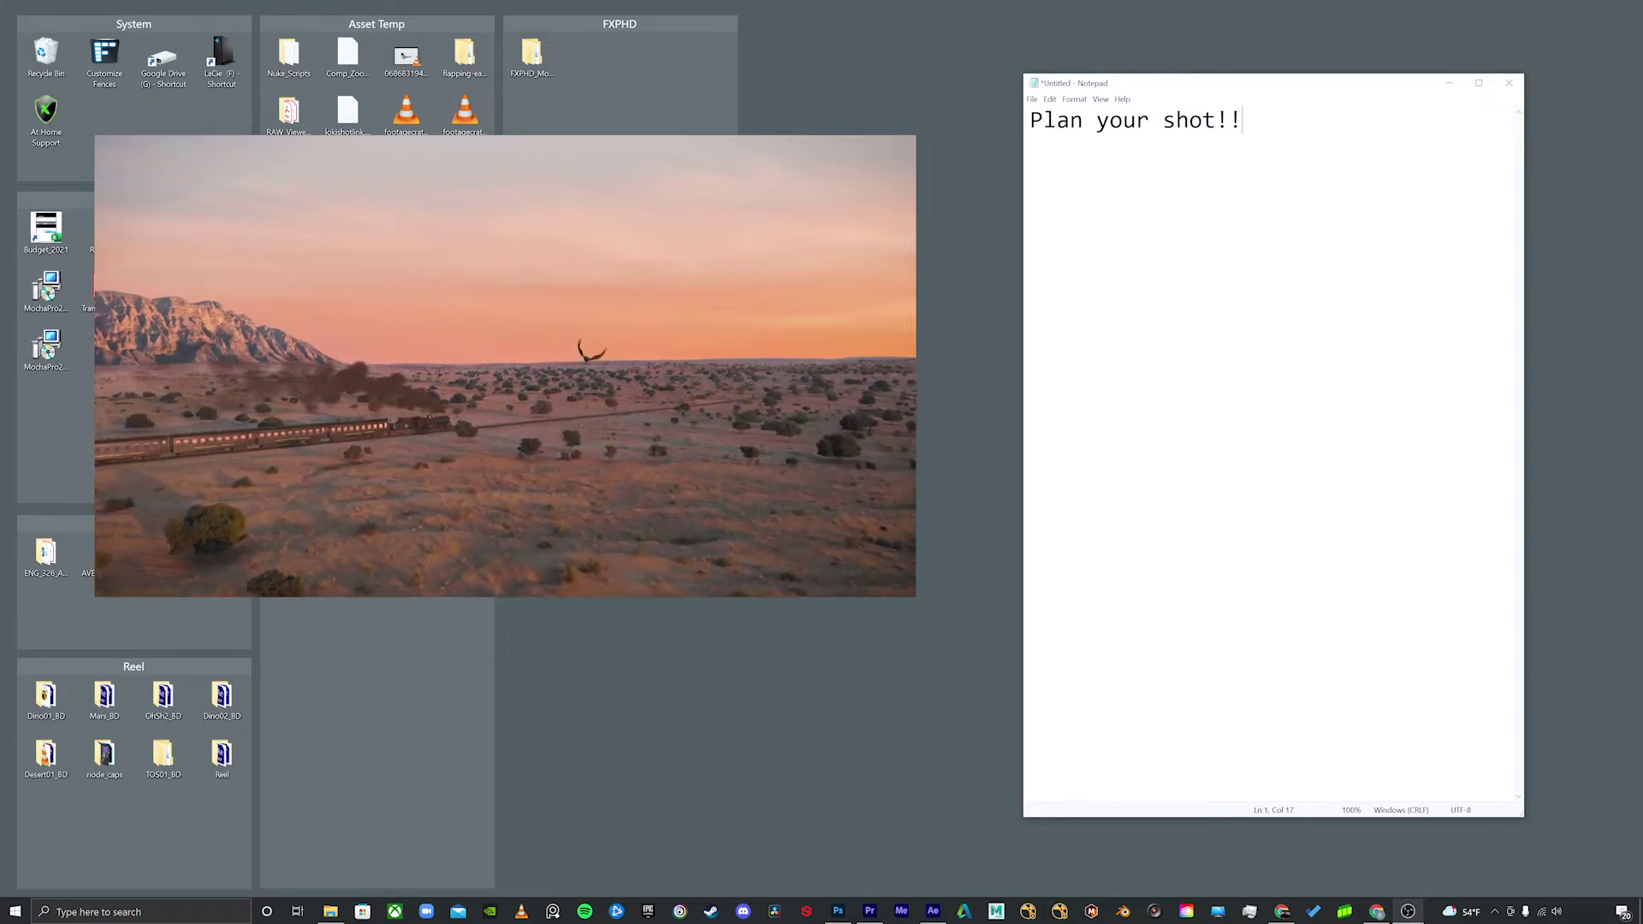
Step: List the stages from 'original footage' through 'ALL + shadows +reflections smoke only', one per line
key(Return)
key(Return)
text(original footage)
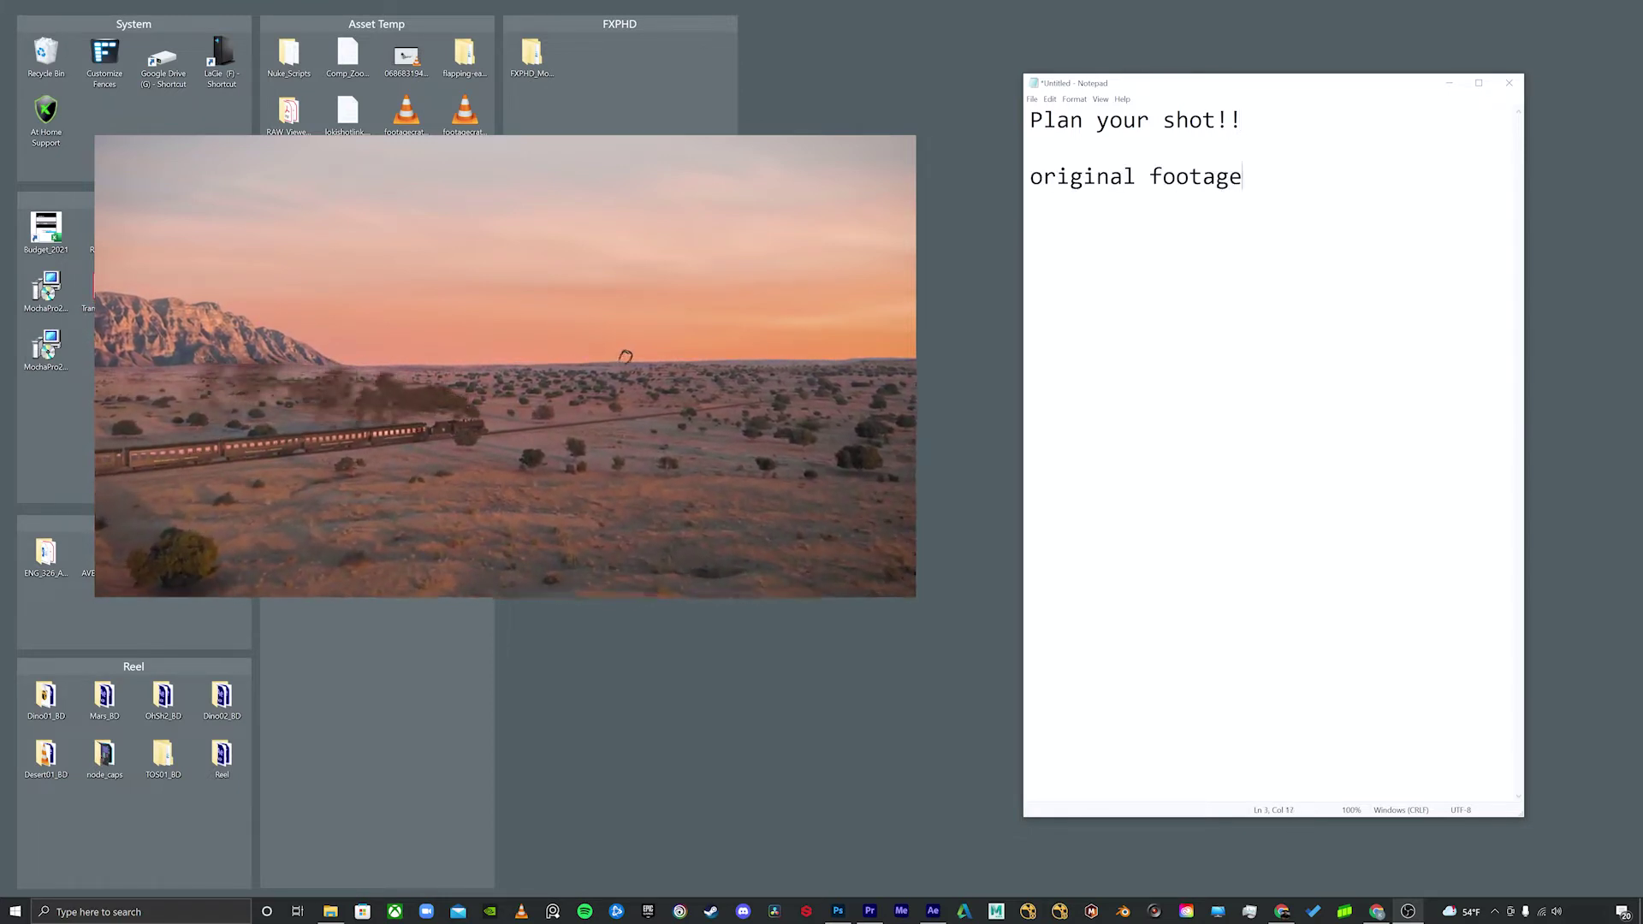
key(Return)
text(tracking marks only)
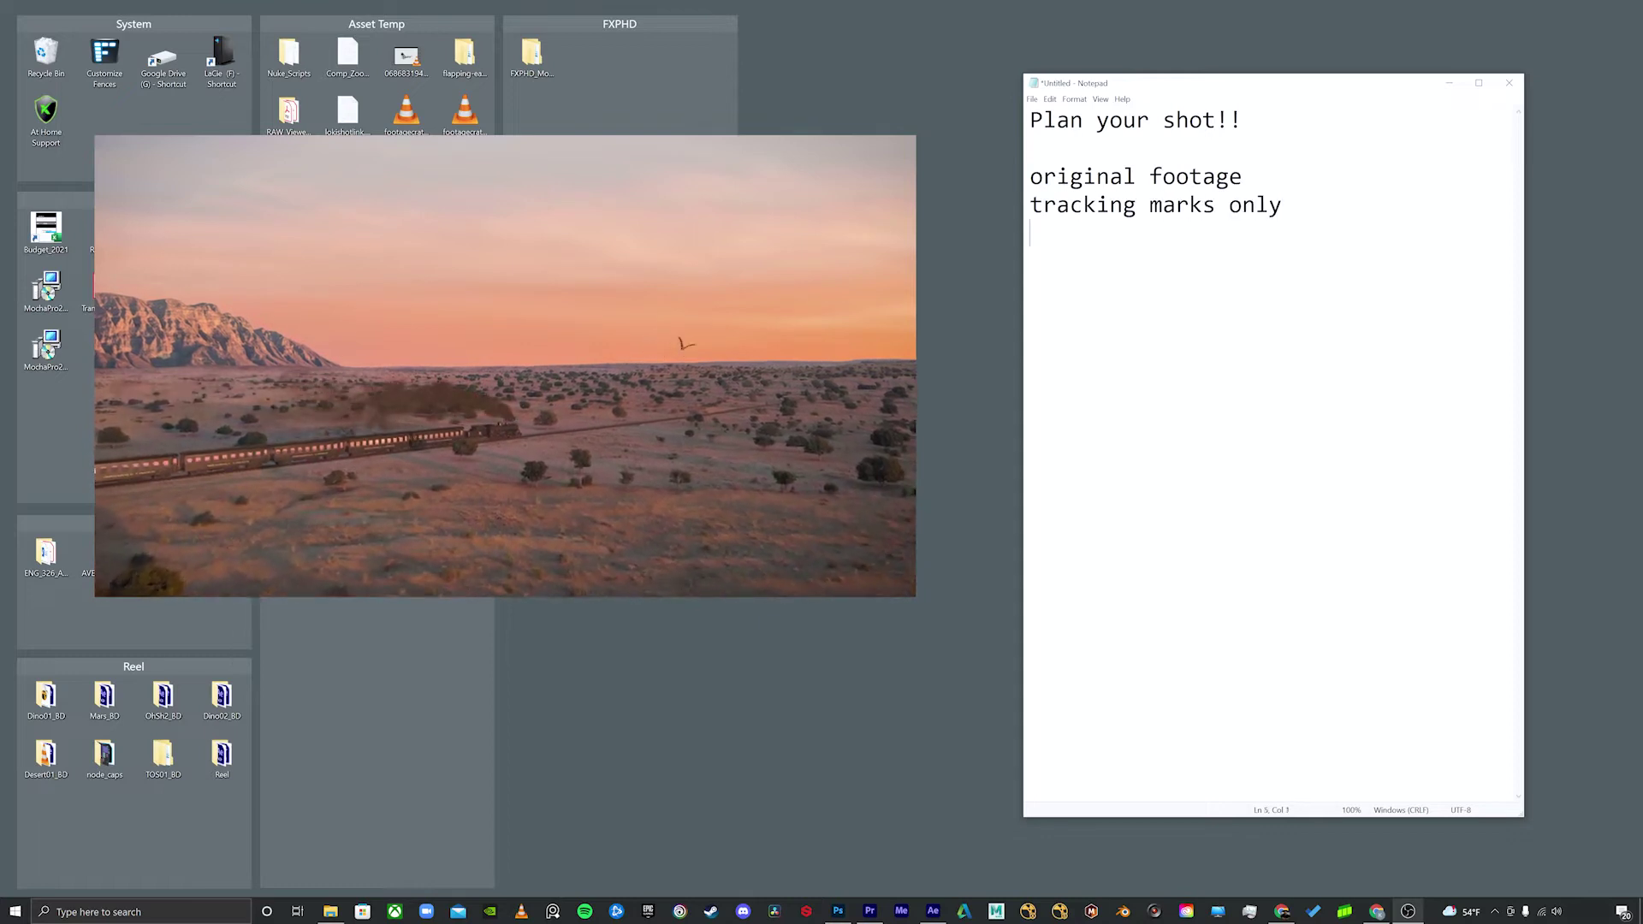
key(Return)
text(plate no windmills o)
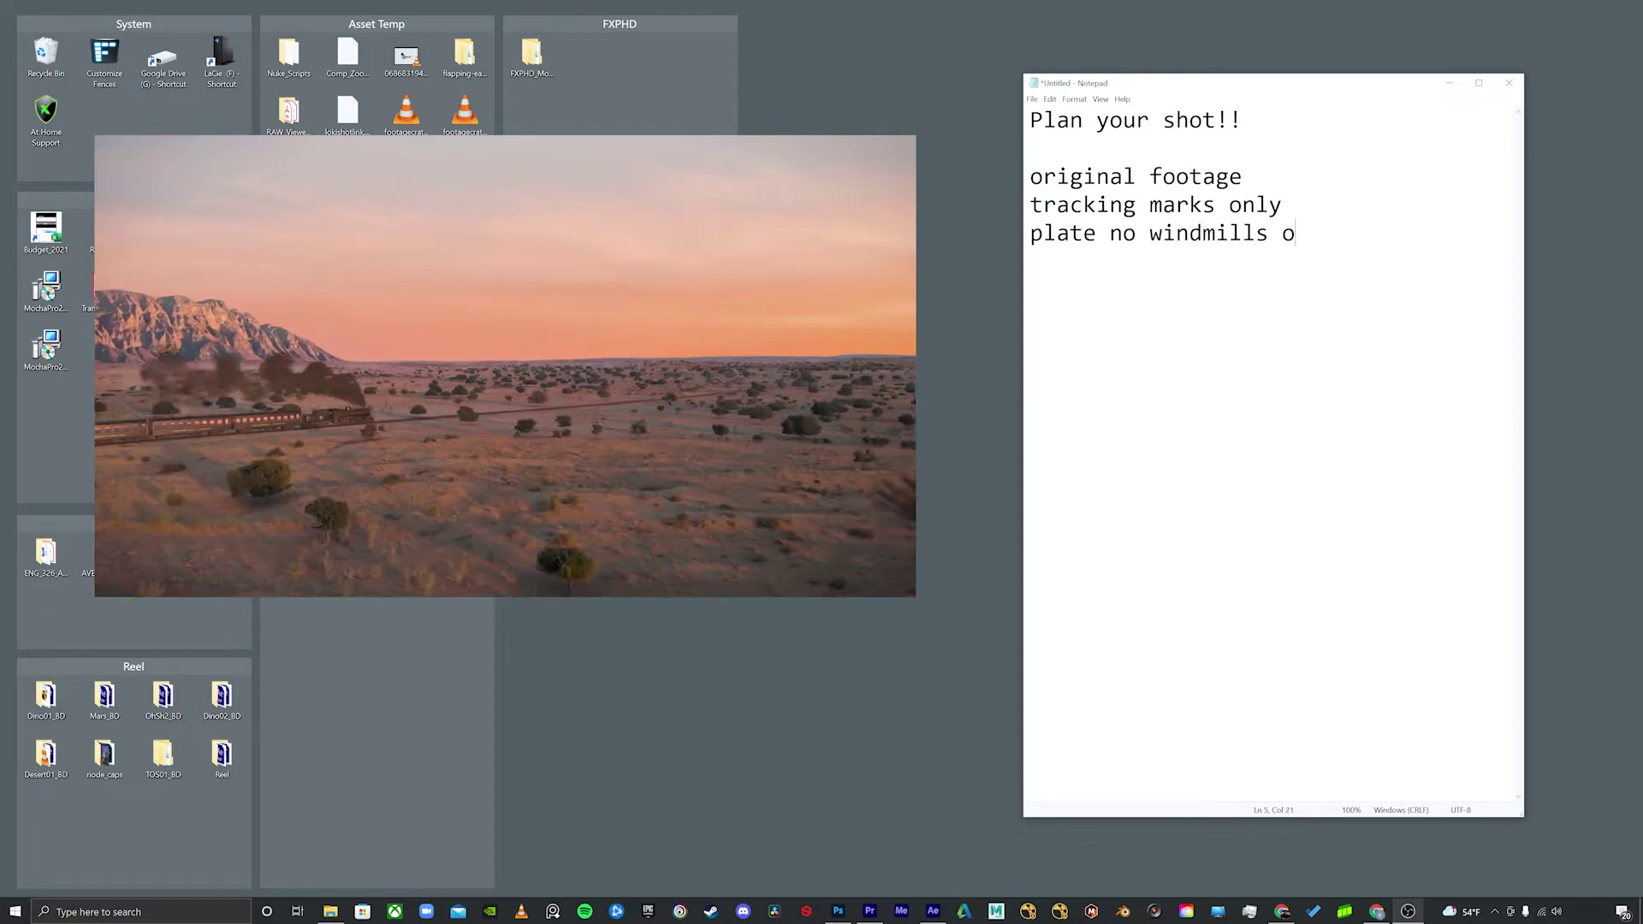
text(r bg +mountain )
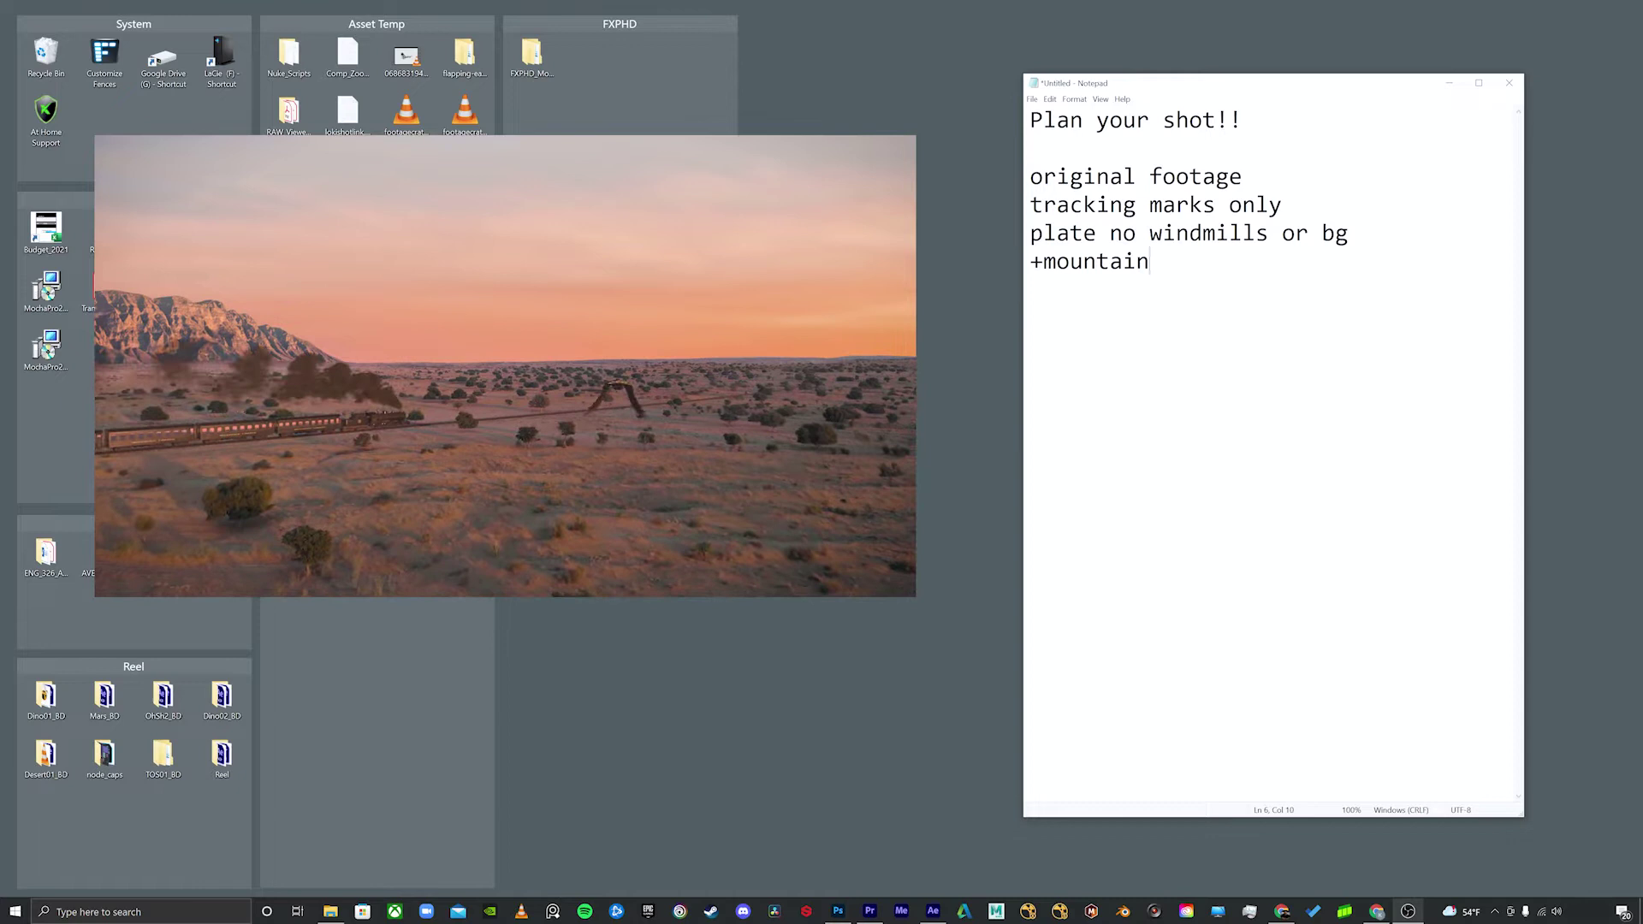
text(+sky)
key(Return)
text(t)
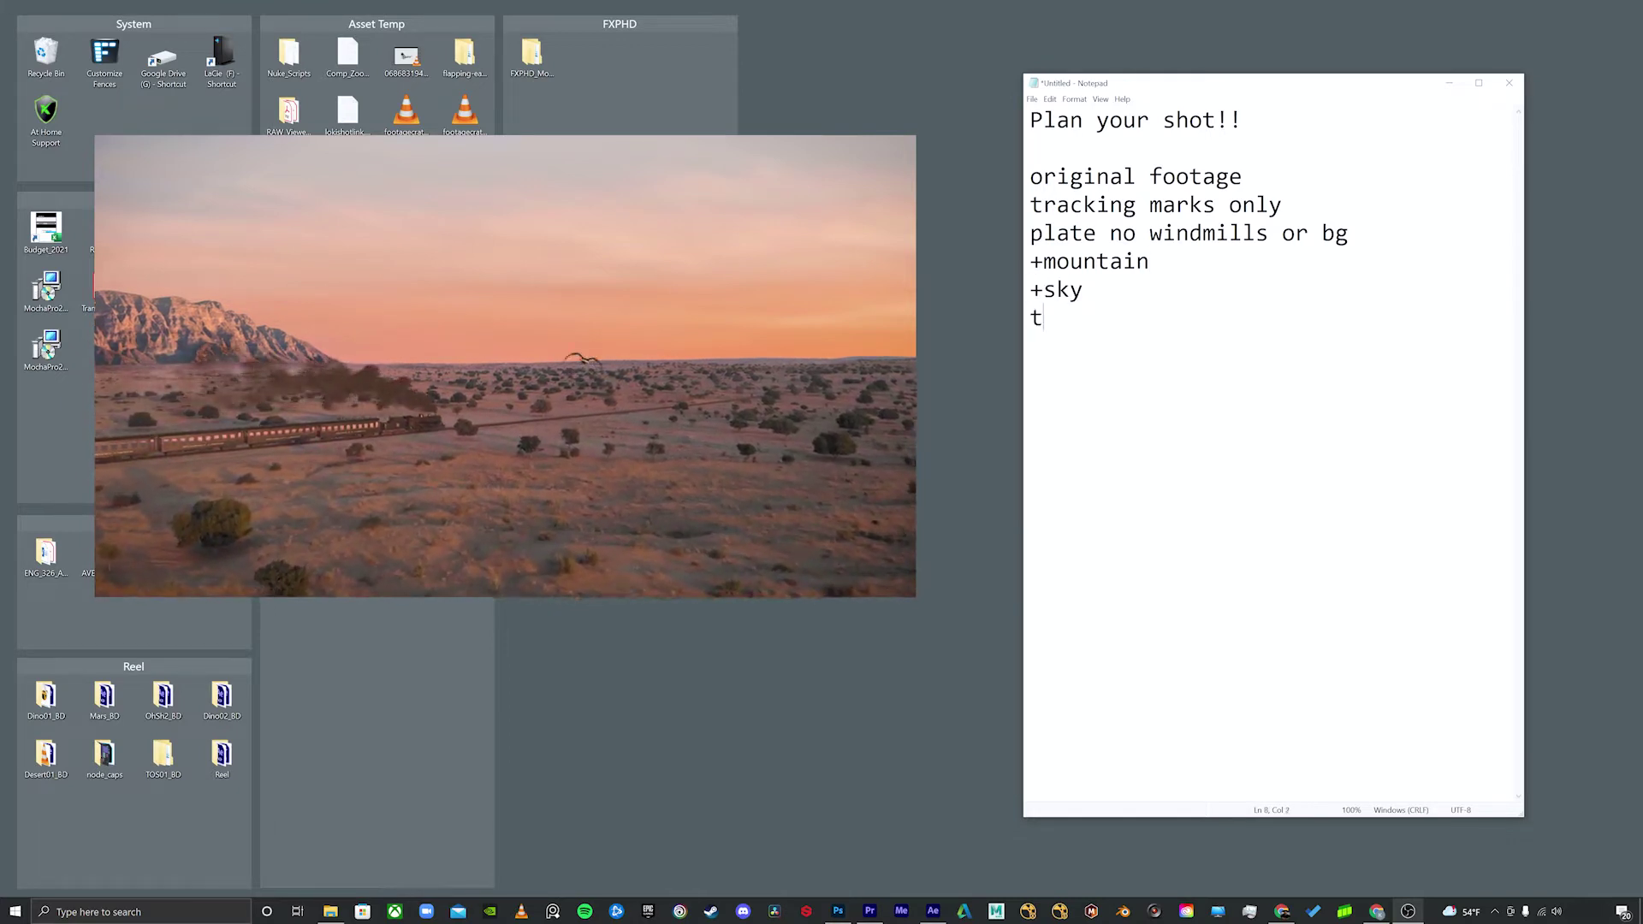
text(rain track only A)
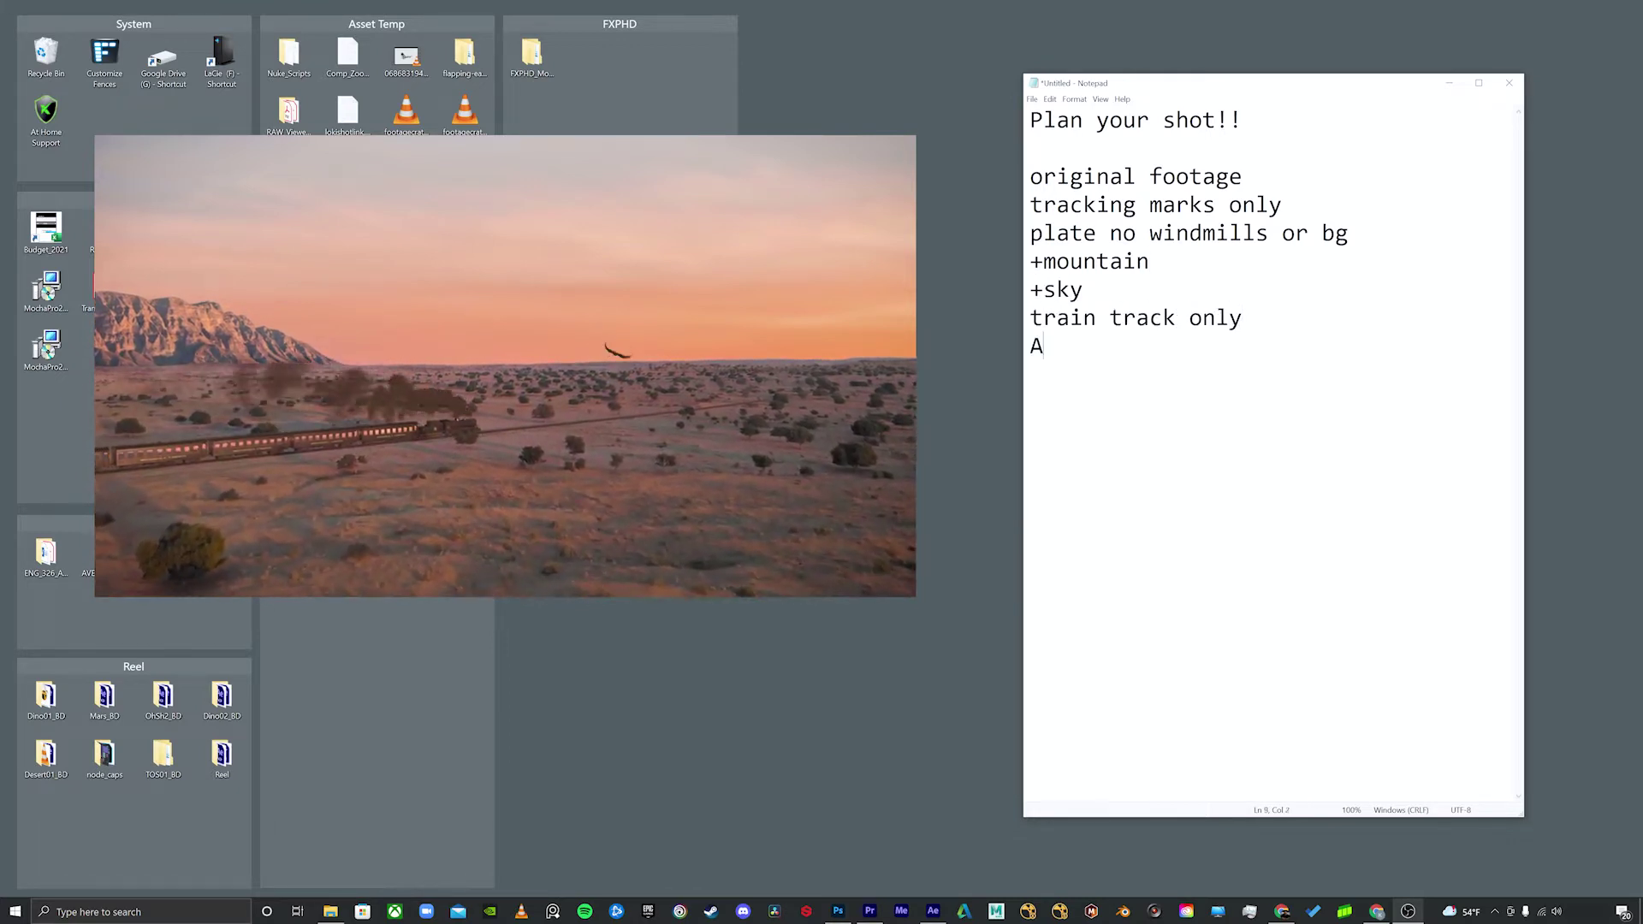
text(LL + tracks and rocks)
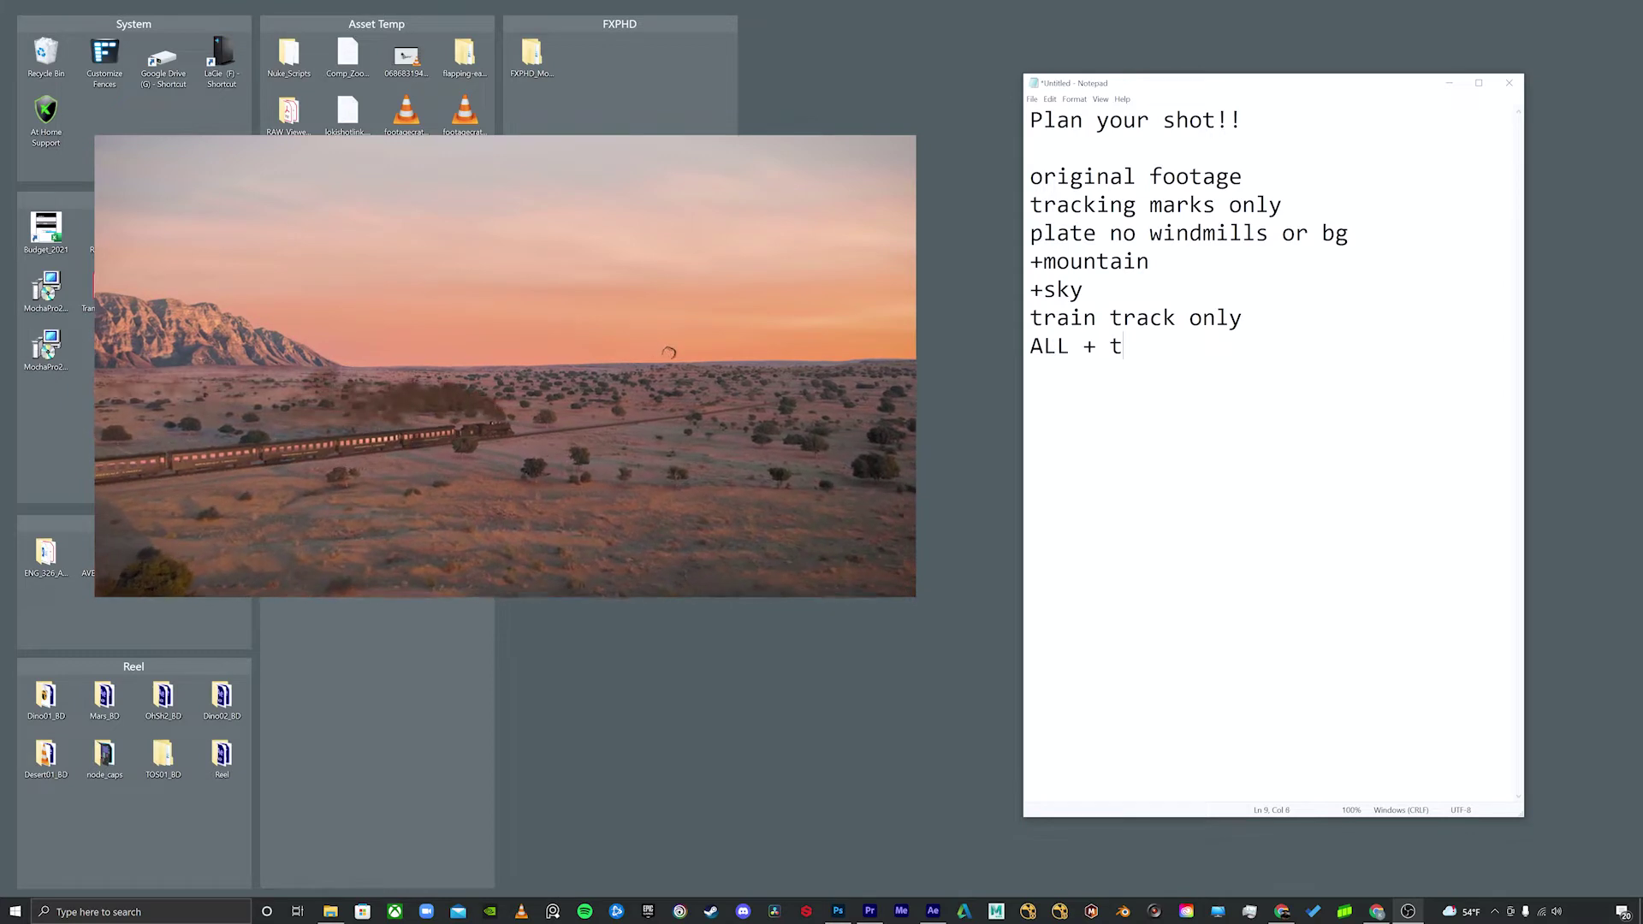
key(Return)
text(train only)
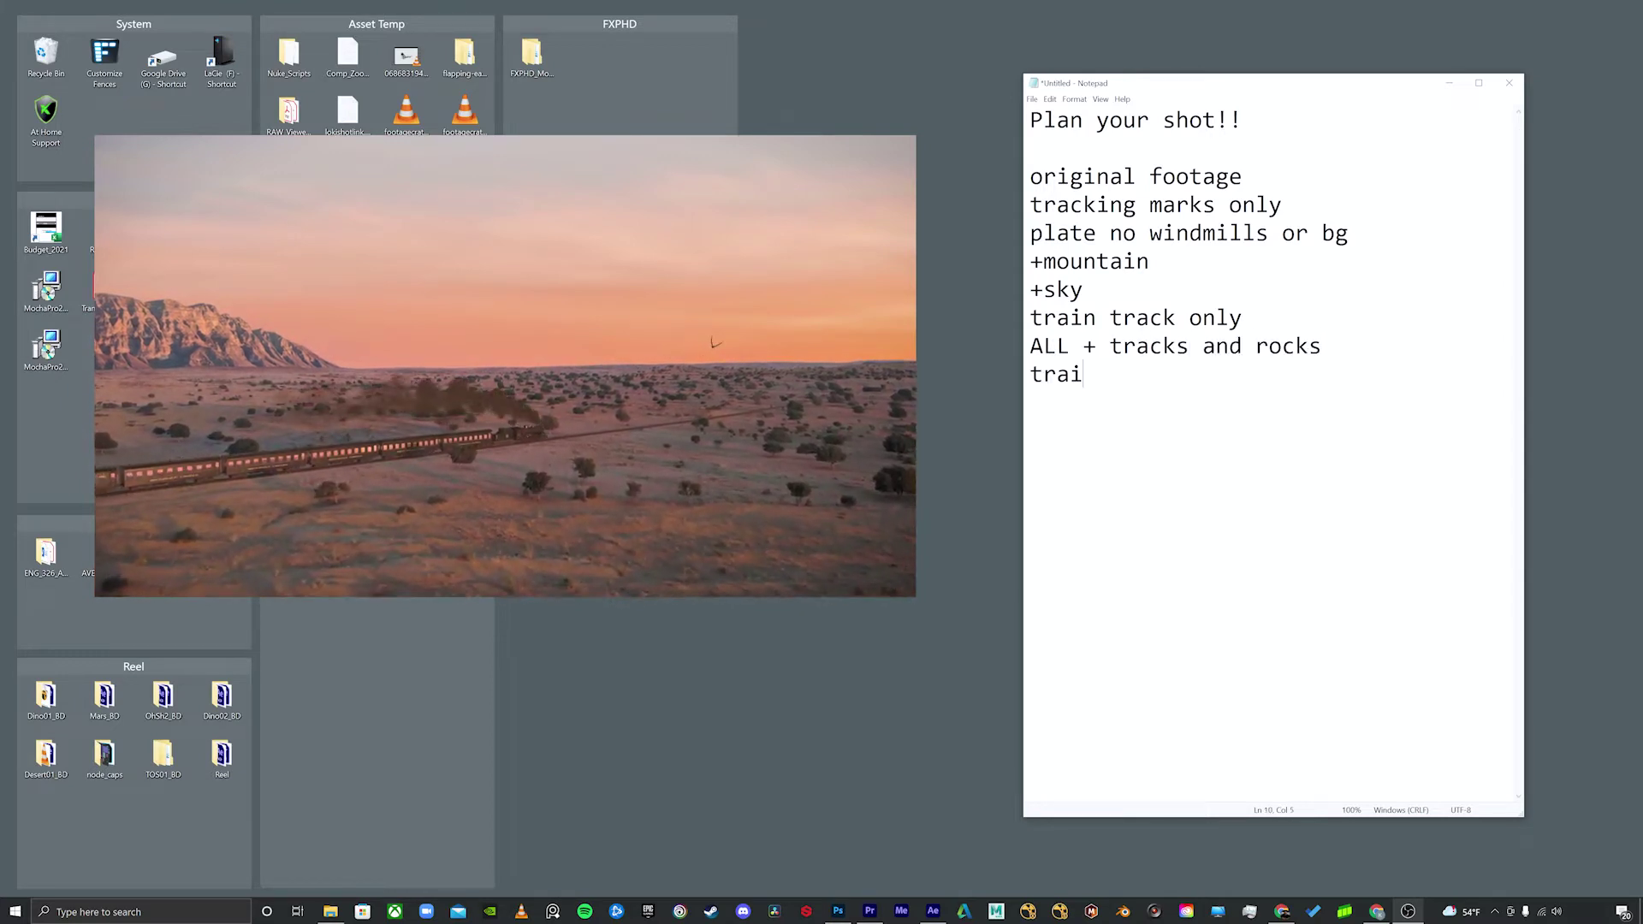
key(Return)
text(ALL + shadows )
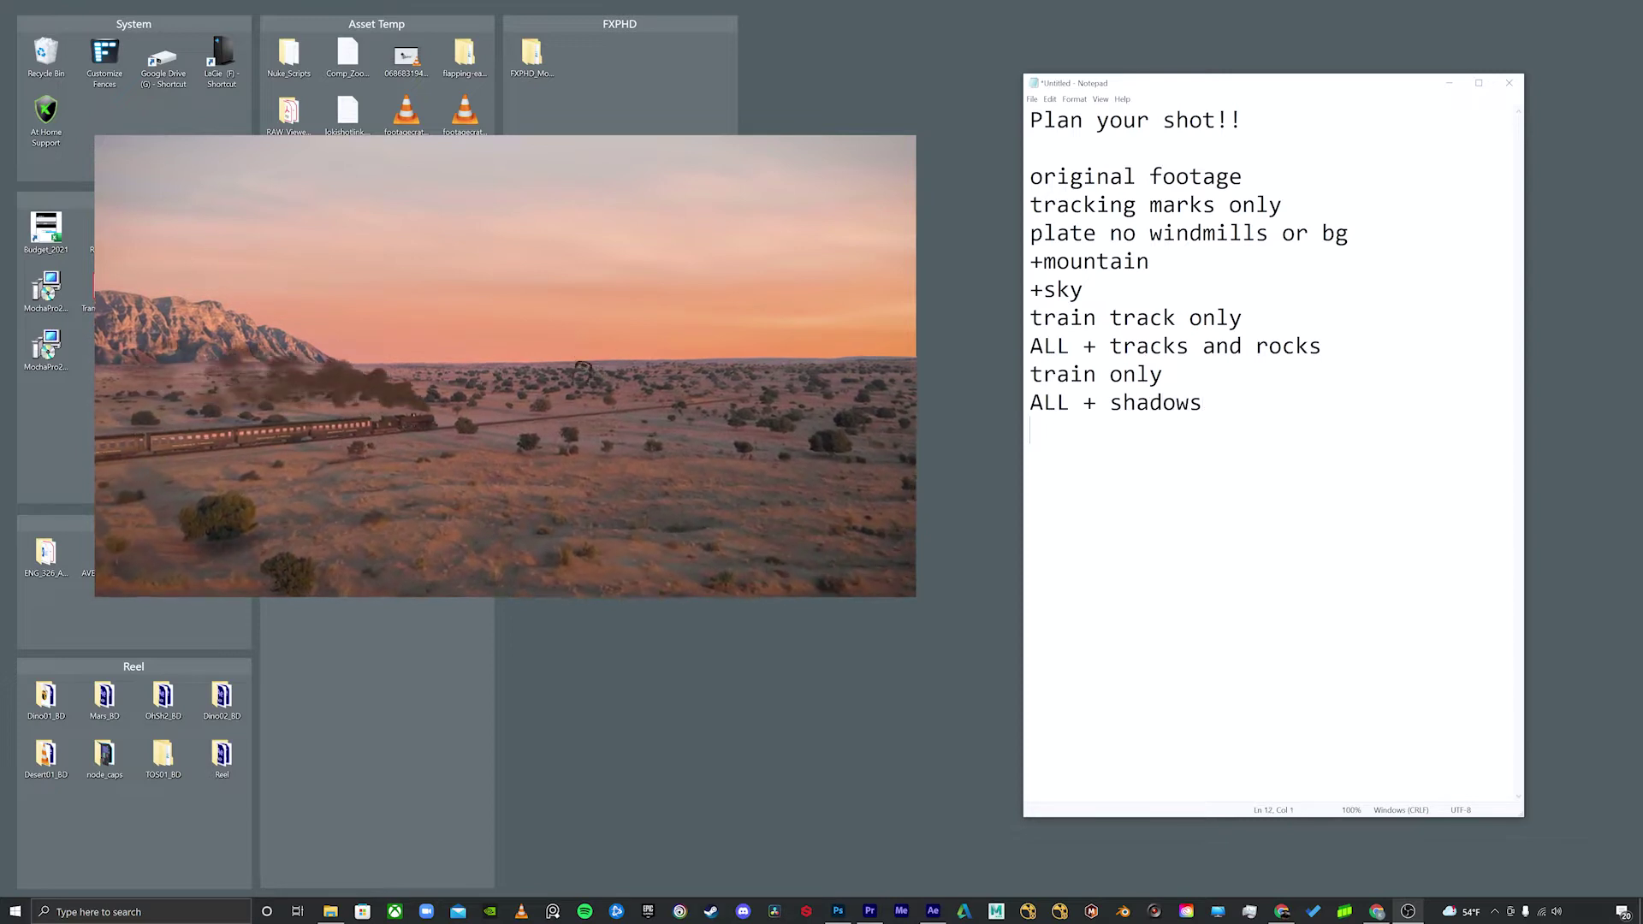
text(+reflections )
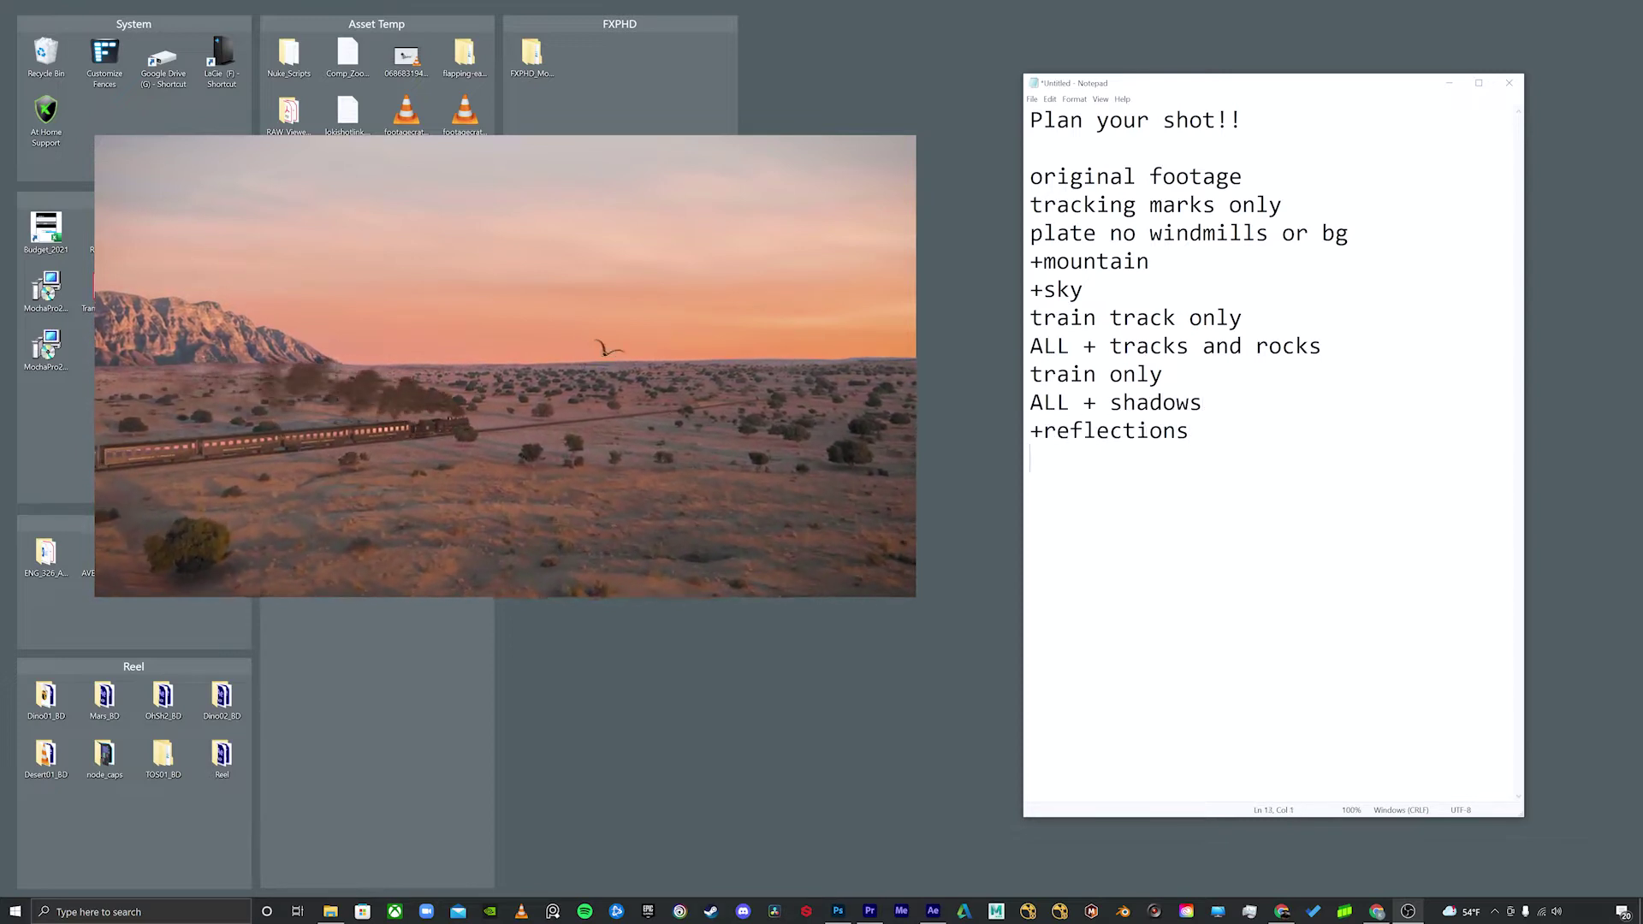
text(smoke only)
Step: Add 'trees only ALL + smoke and Trees', 'bird only', 'bird wireframe', 'color correct 1' and 'color correct 2' lines
key(Return)
text(trees)
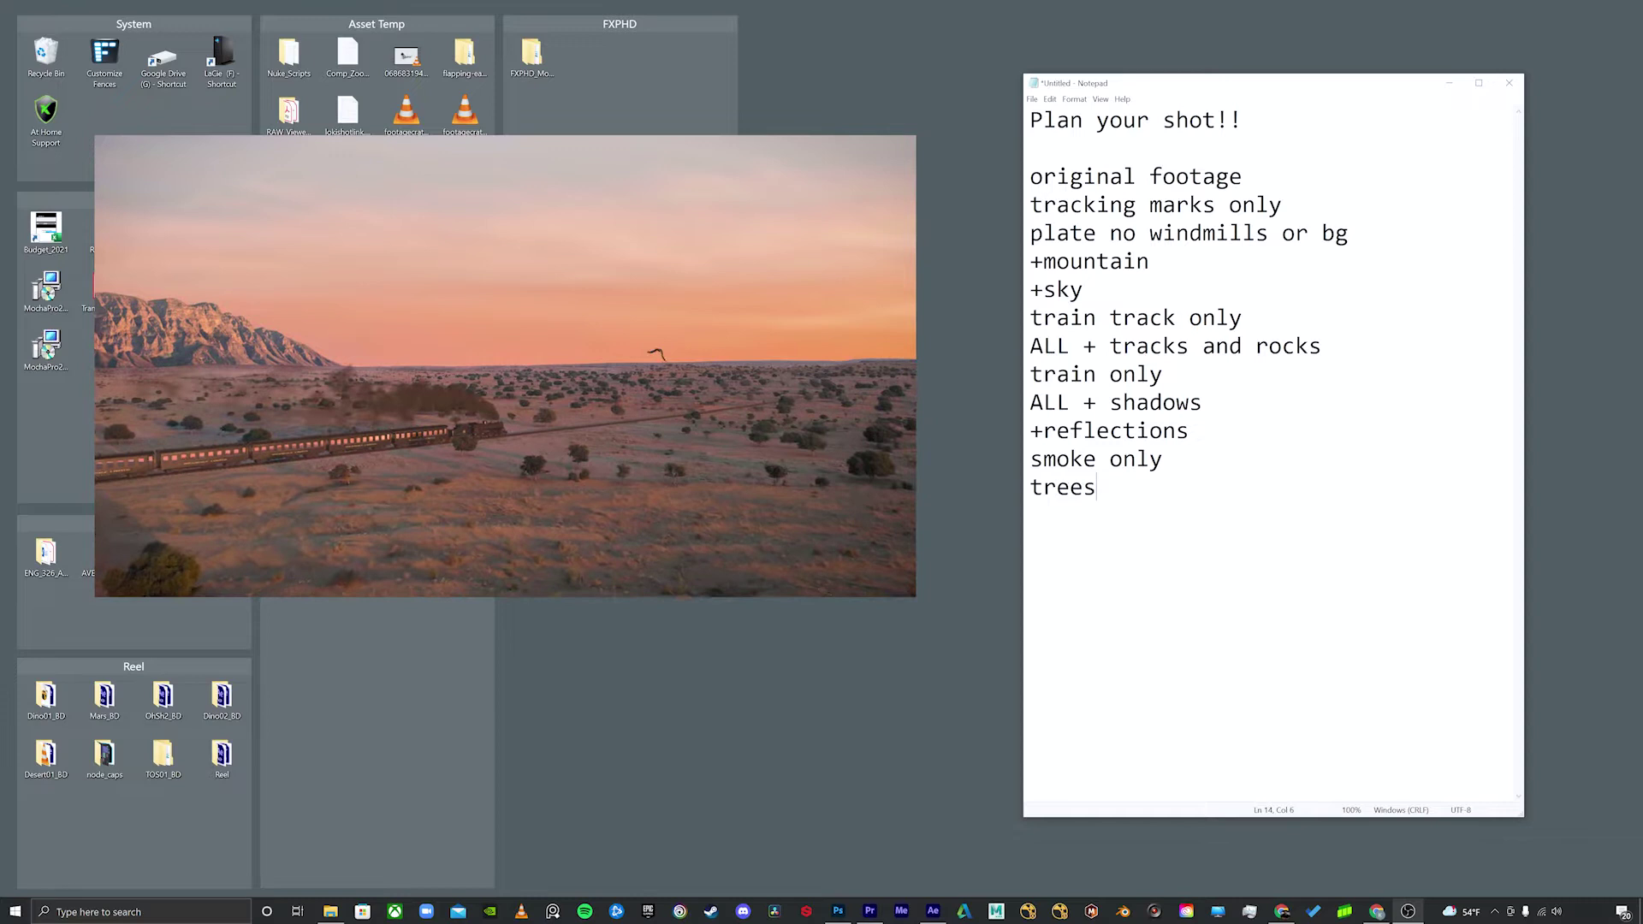
text( only ALL )
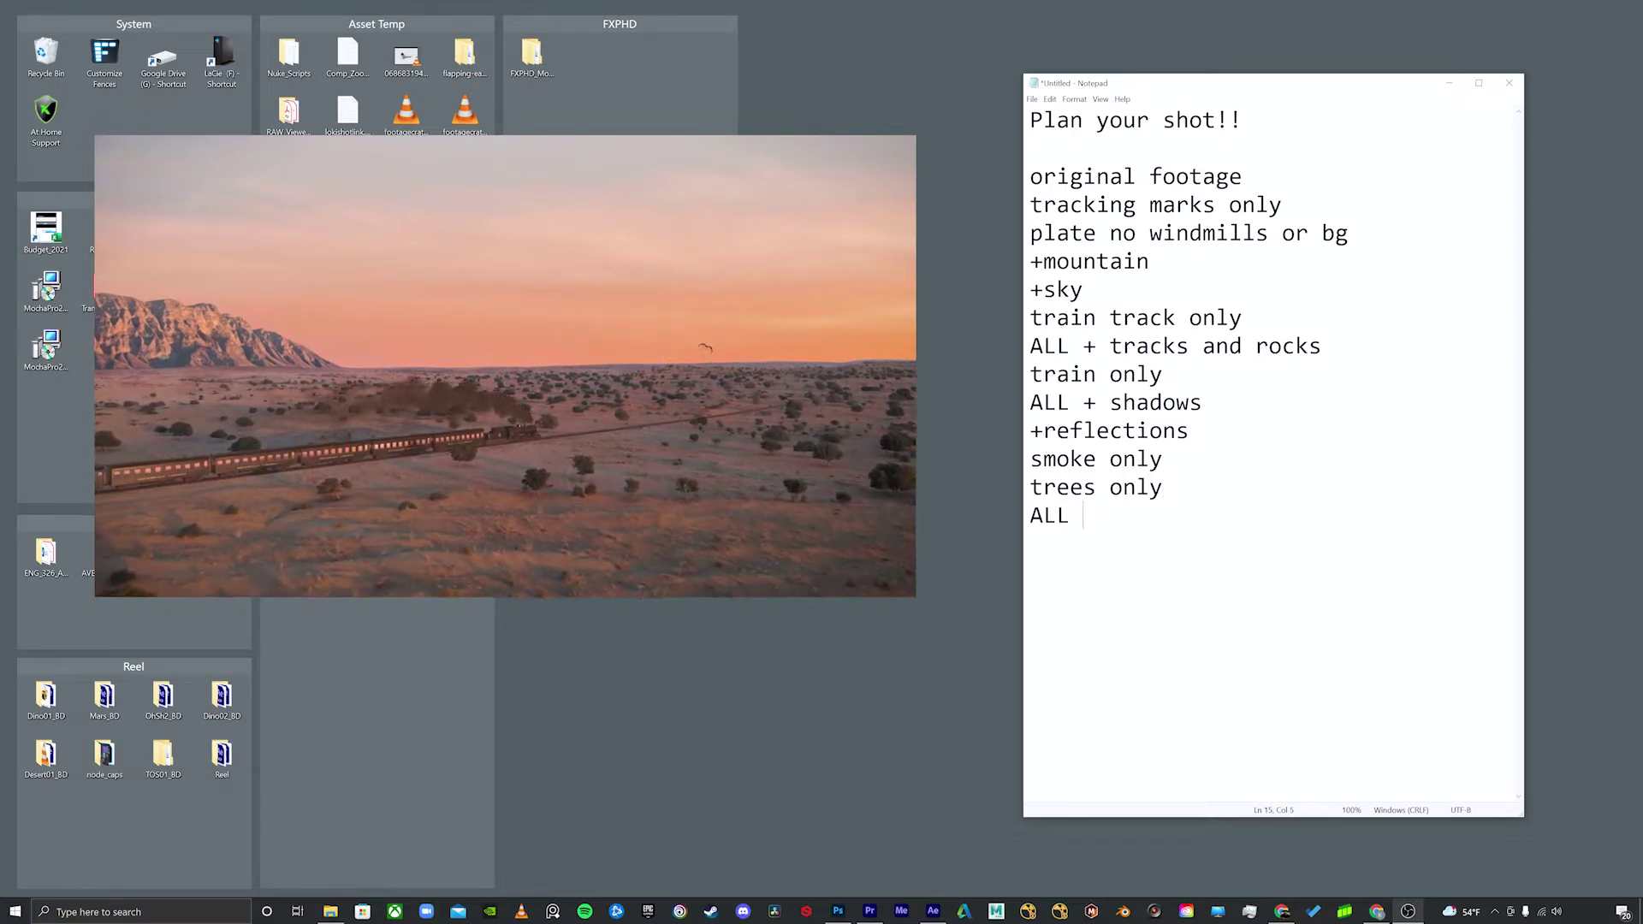
text(+ smoke and Trees)
key(Return)
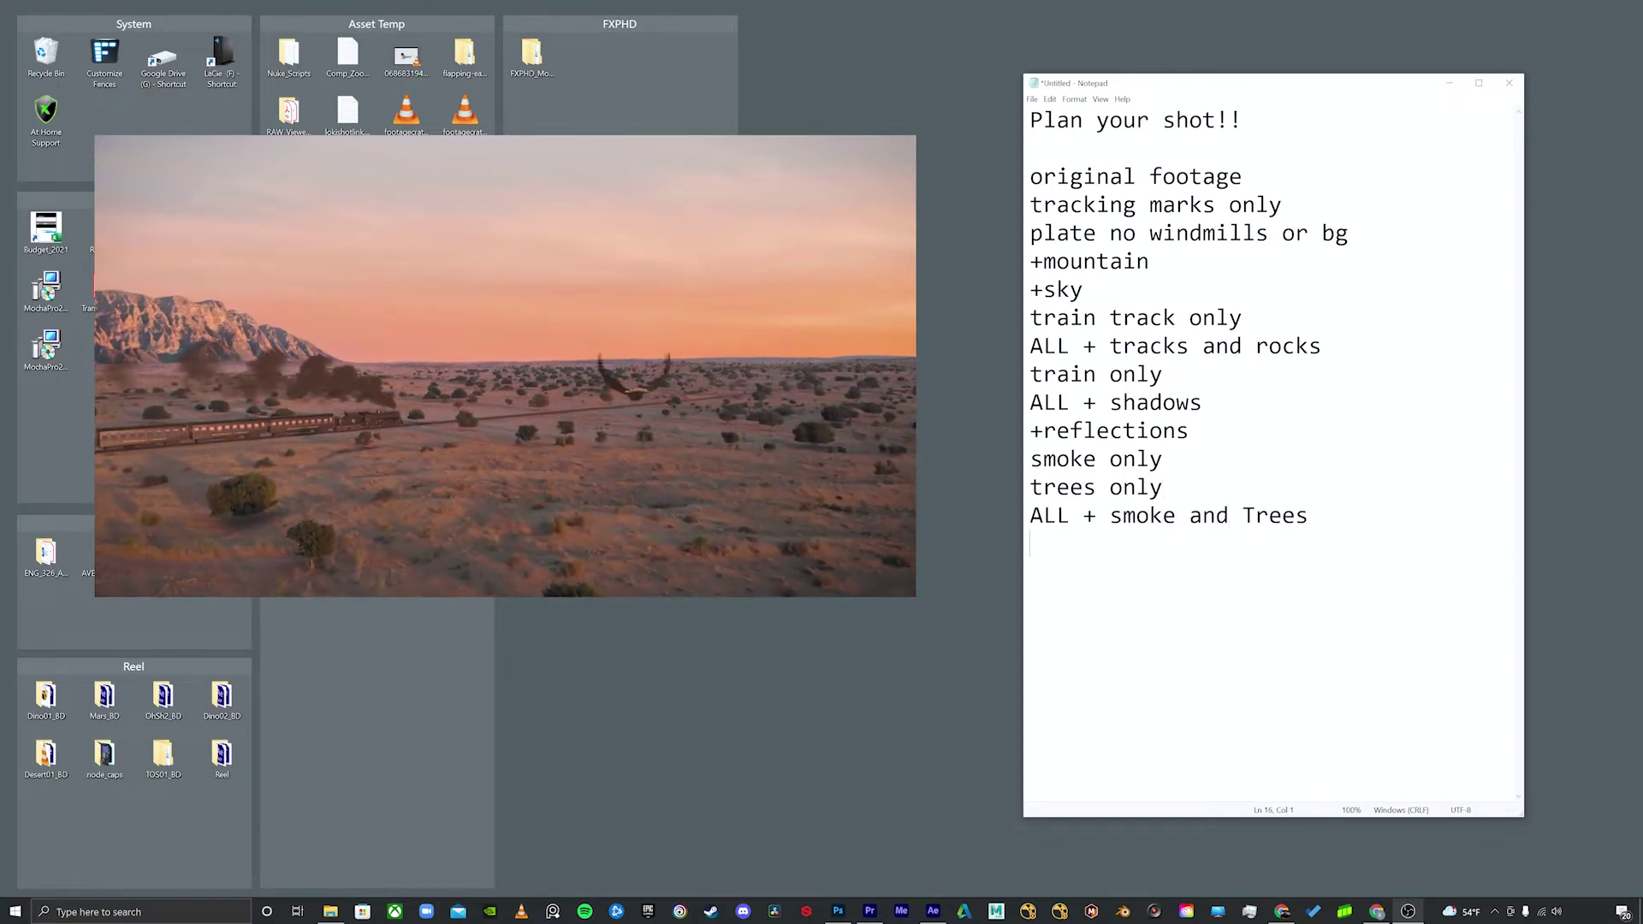
text(bird only)
key(BackSpace)
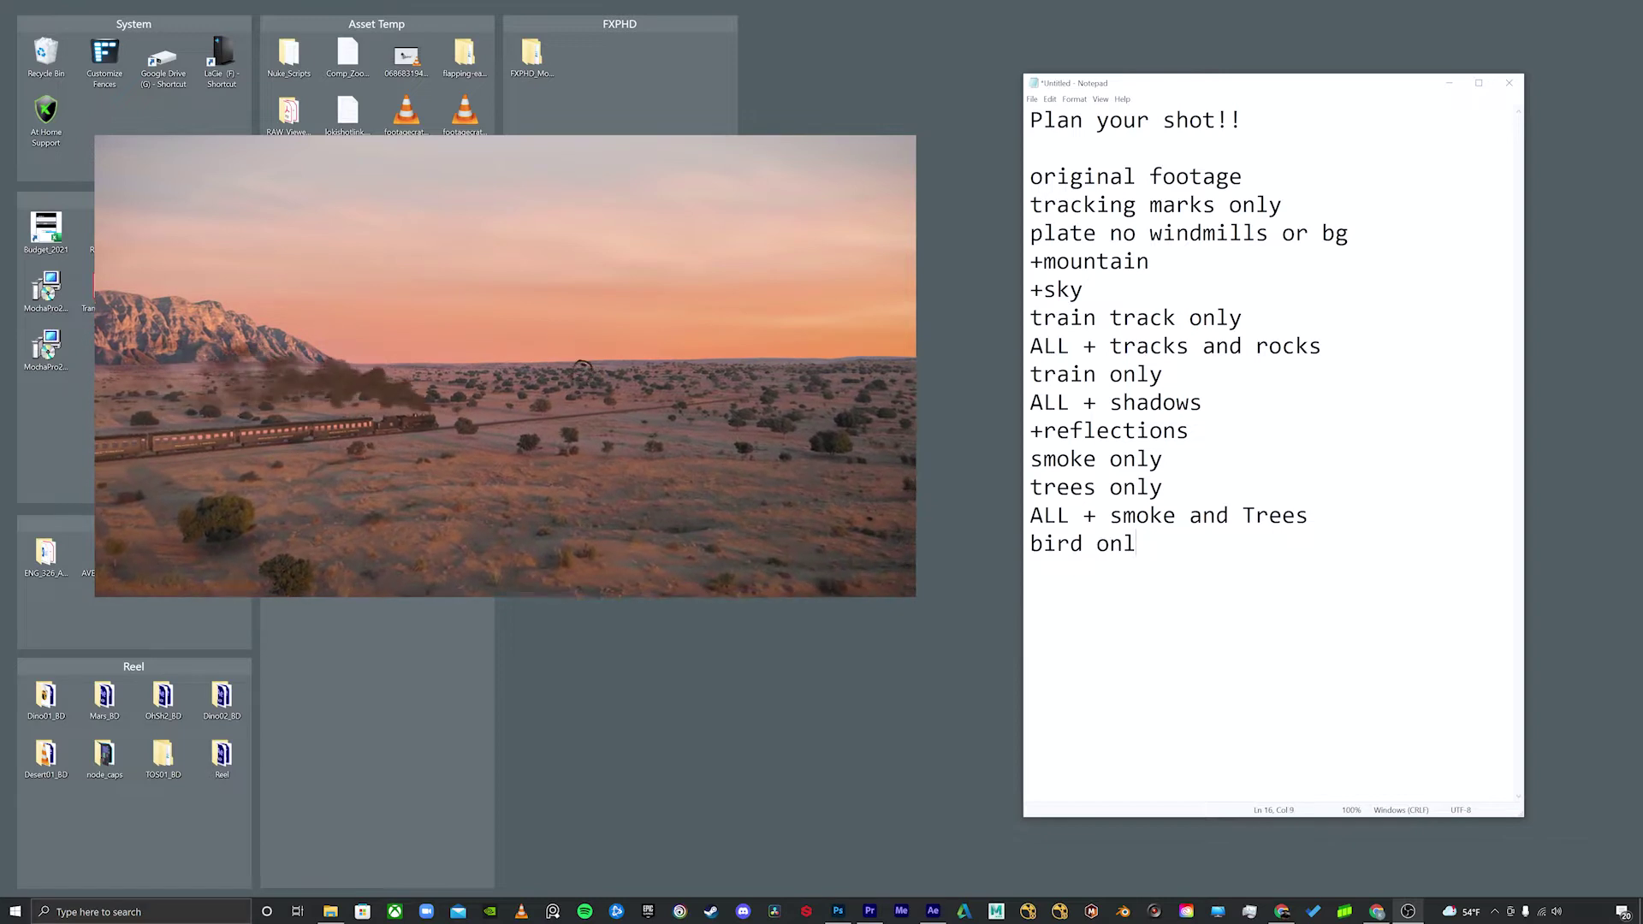
text(y)
key(Return)
text(bird wireframe)
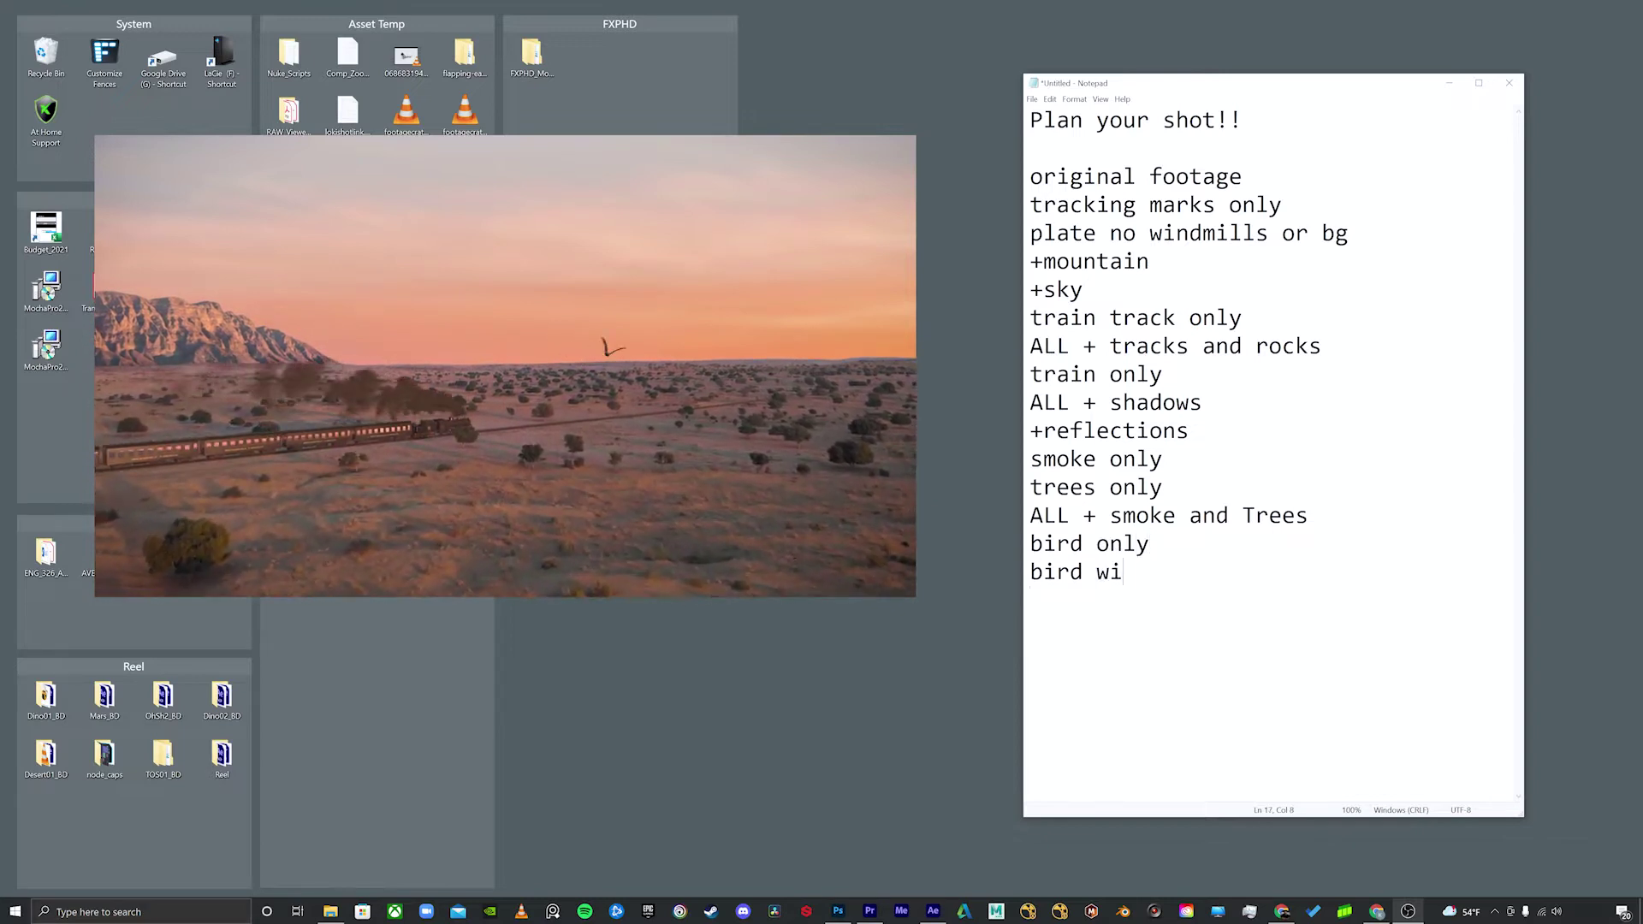
key(Return)
text(color correct 1)
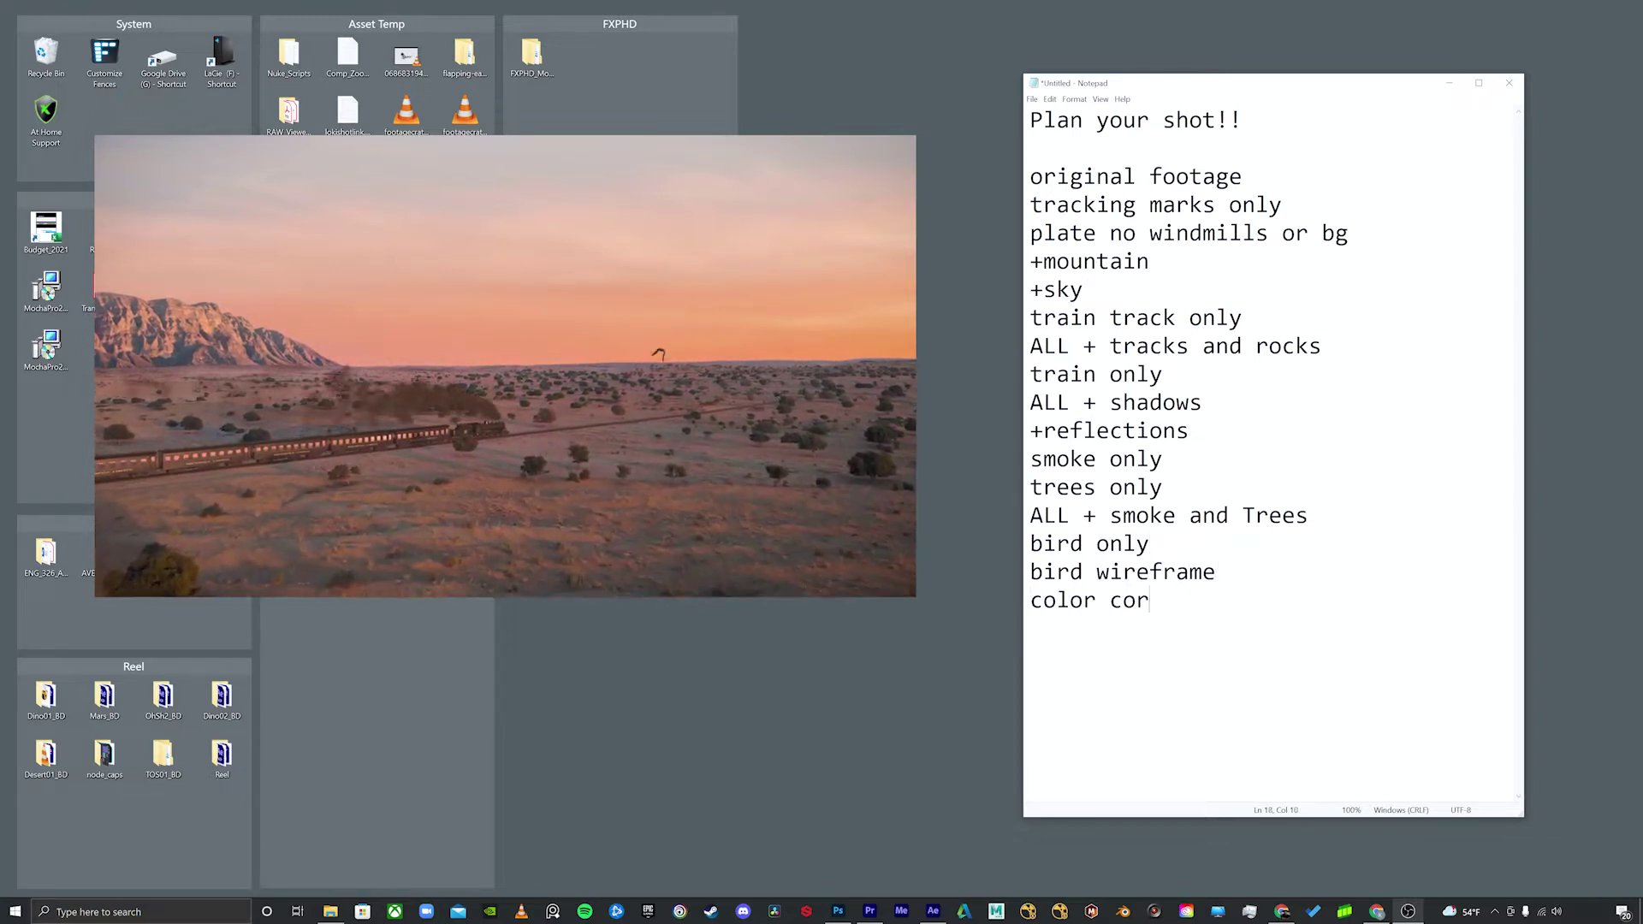
key(Return)
text(color correct 2)
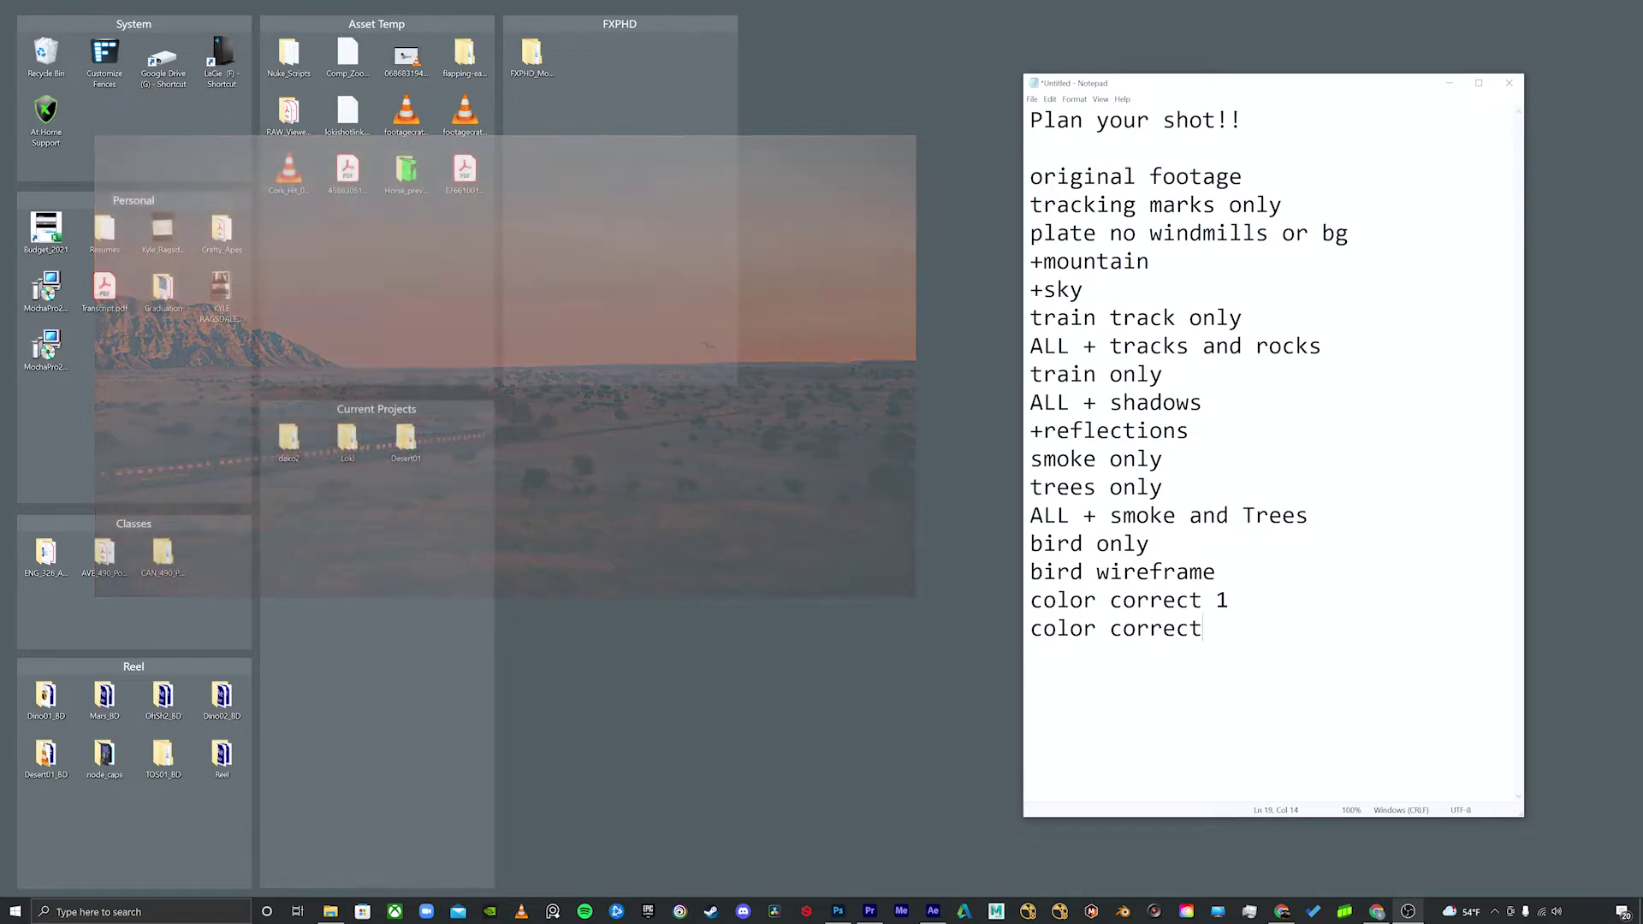
key(Return)
key(Return)
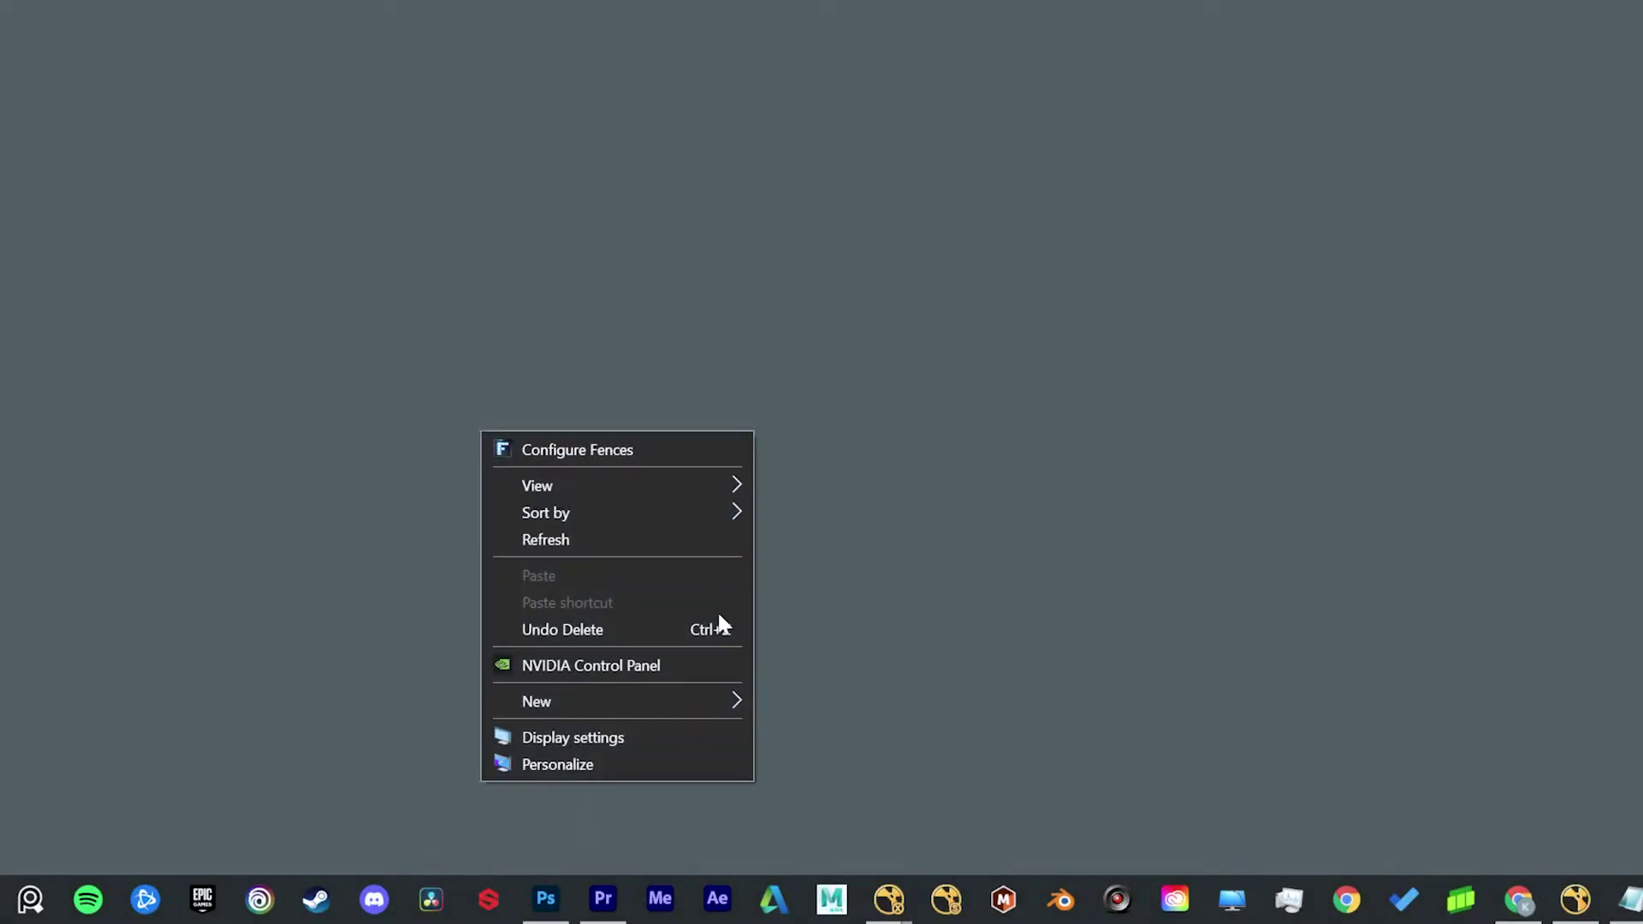
Step: Create a new desktop folder named Breakdown_Project
mouse_move(753, 707)
click(882, 315)
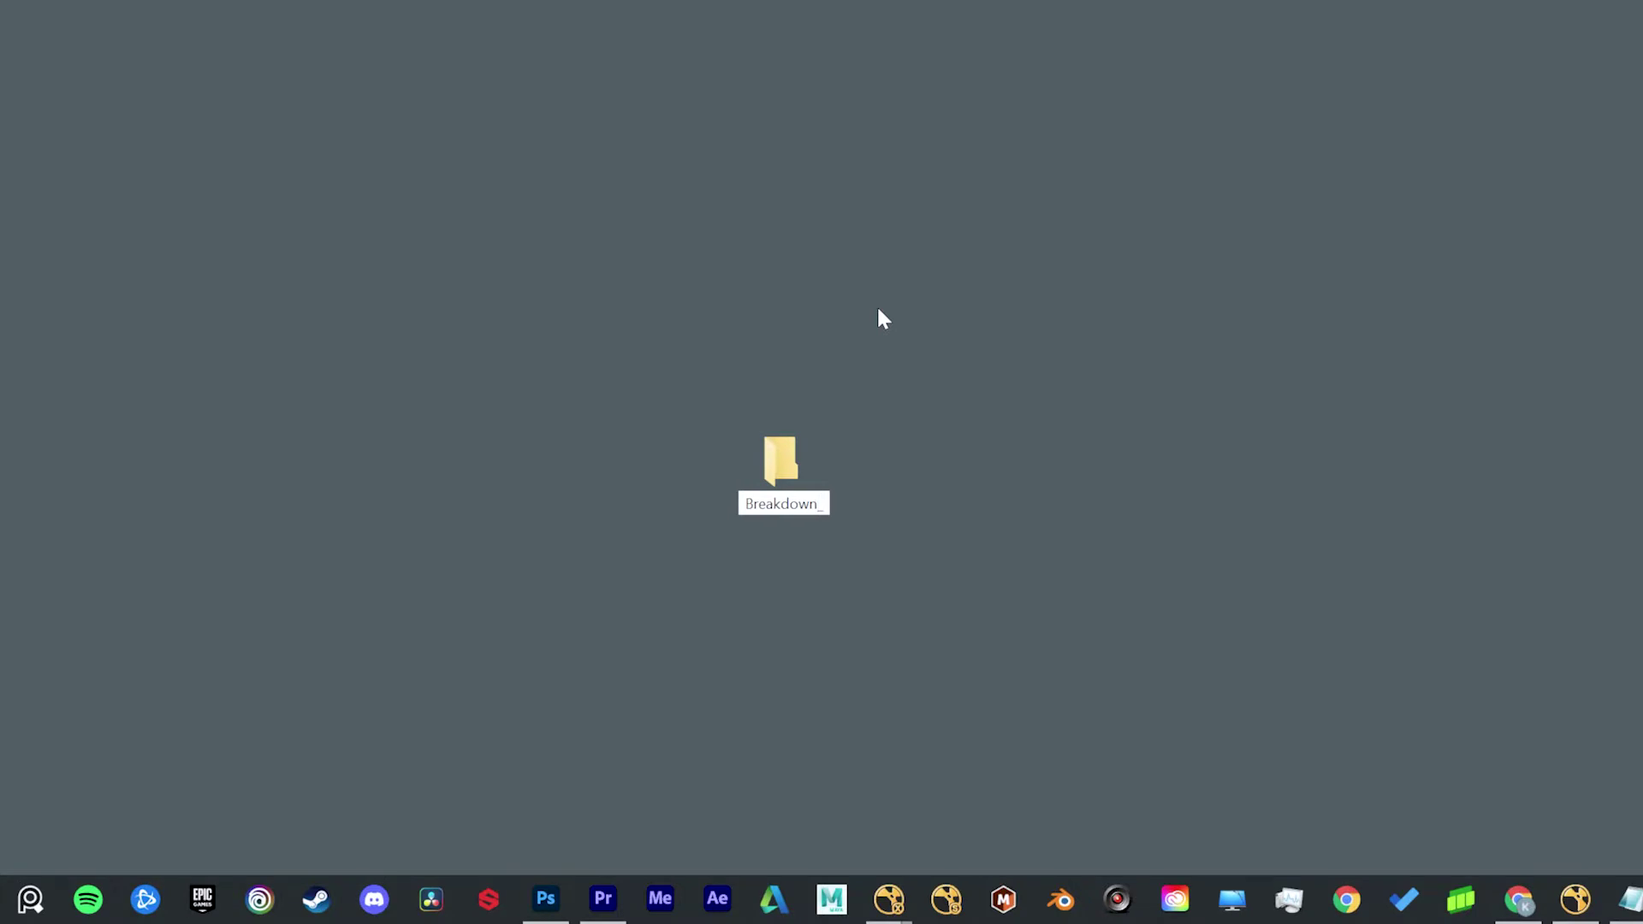
text(Projec)
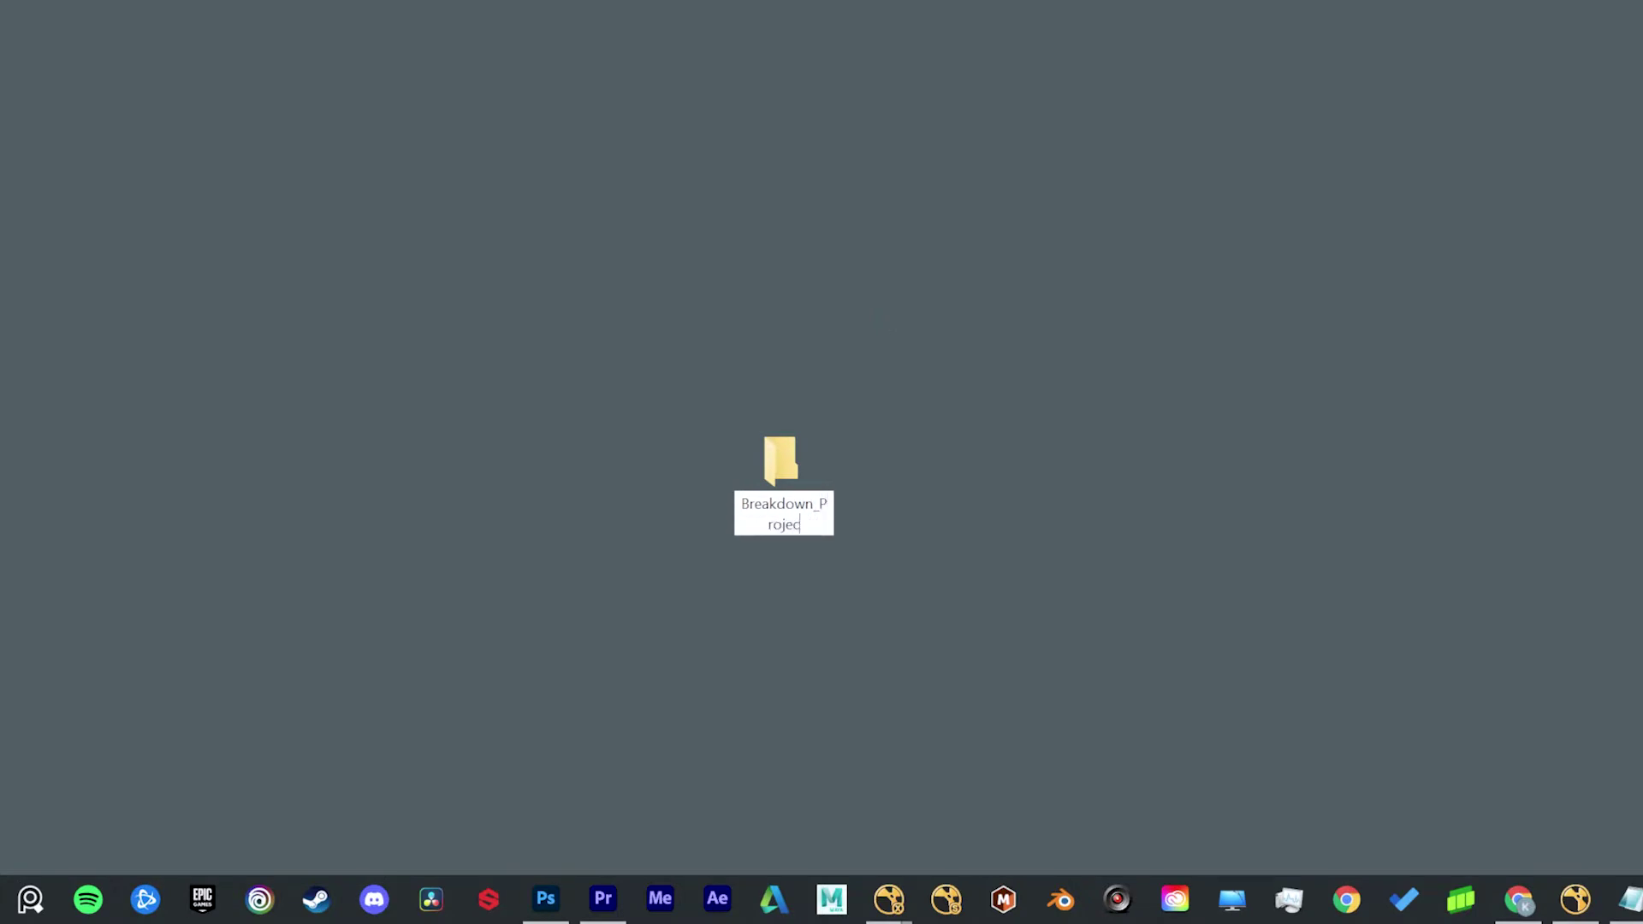
text(t)
key(Return)
key(Return)
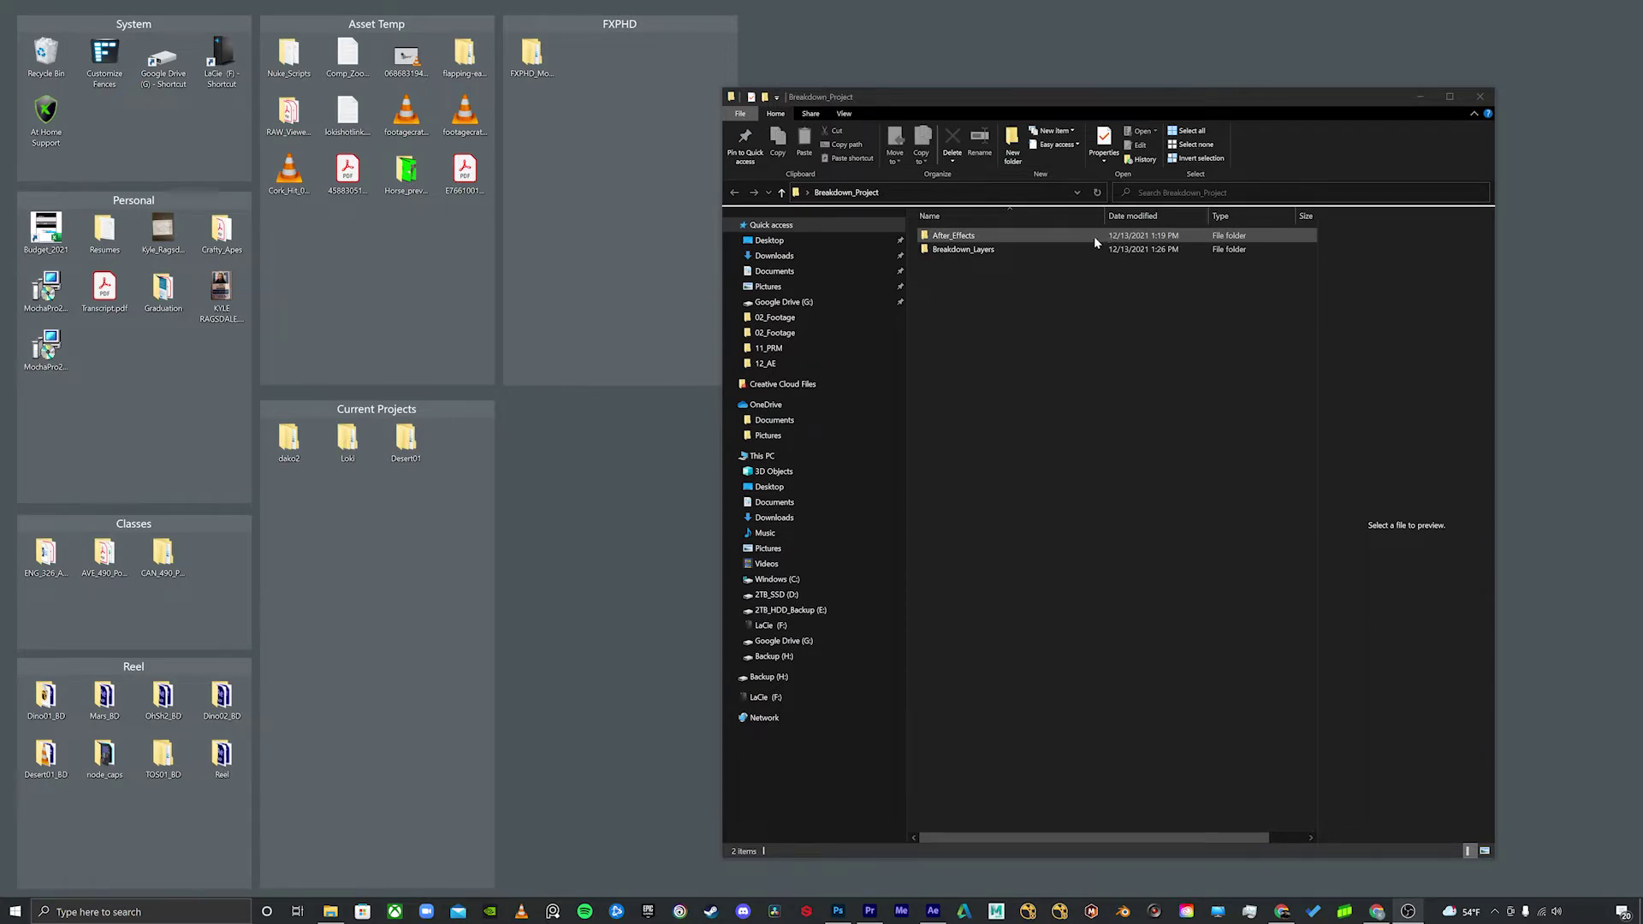
Step: Open Breakdown_Layers to show its numbered stage folders, with the Notepad shot plan in front
double_click(934, 252)
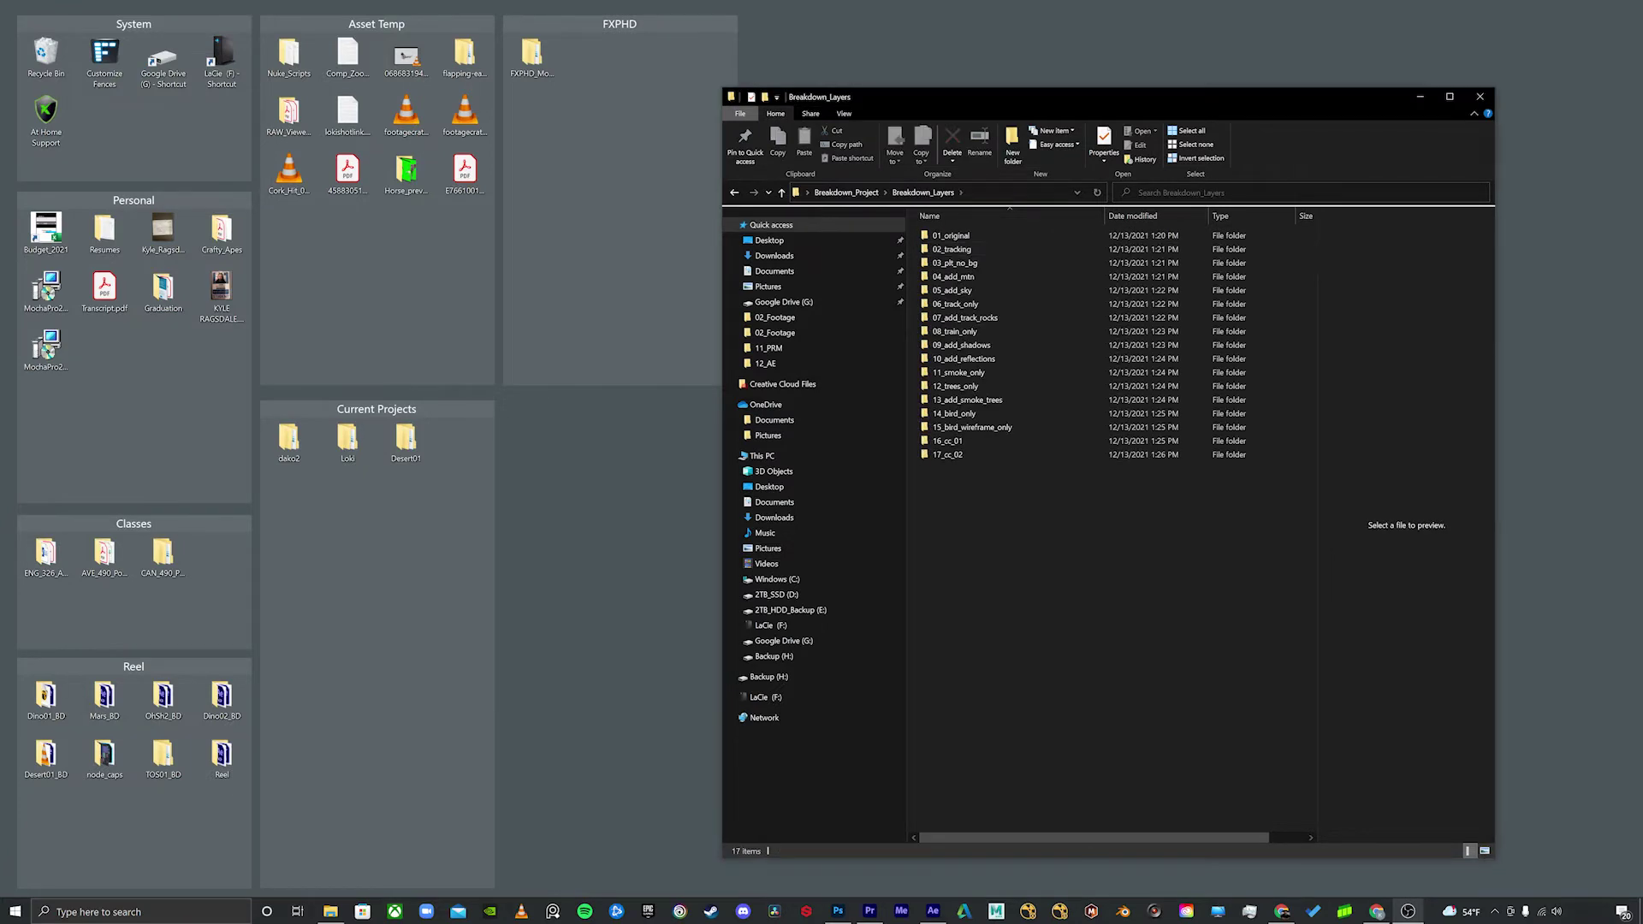
key(alt+Tab)
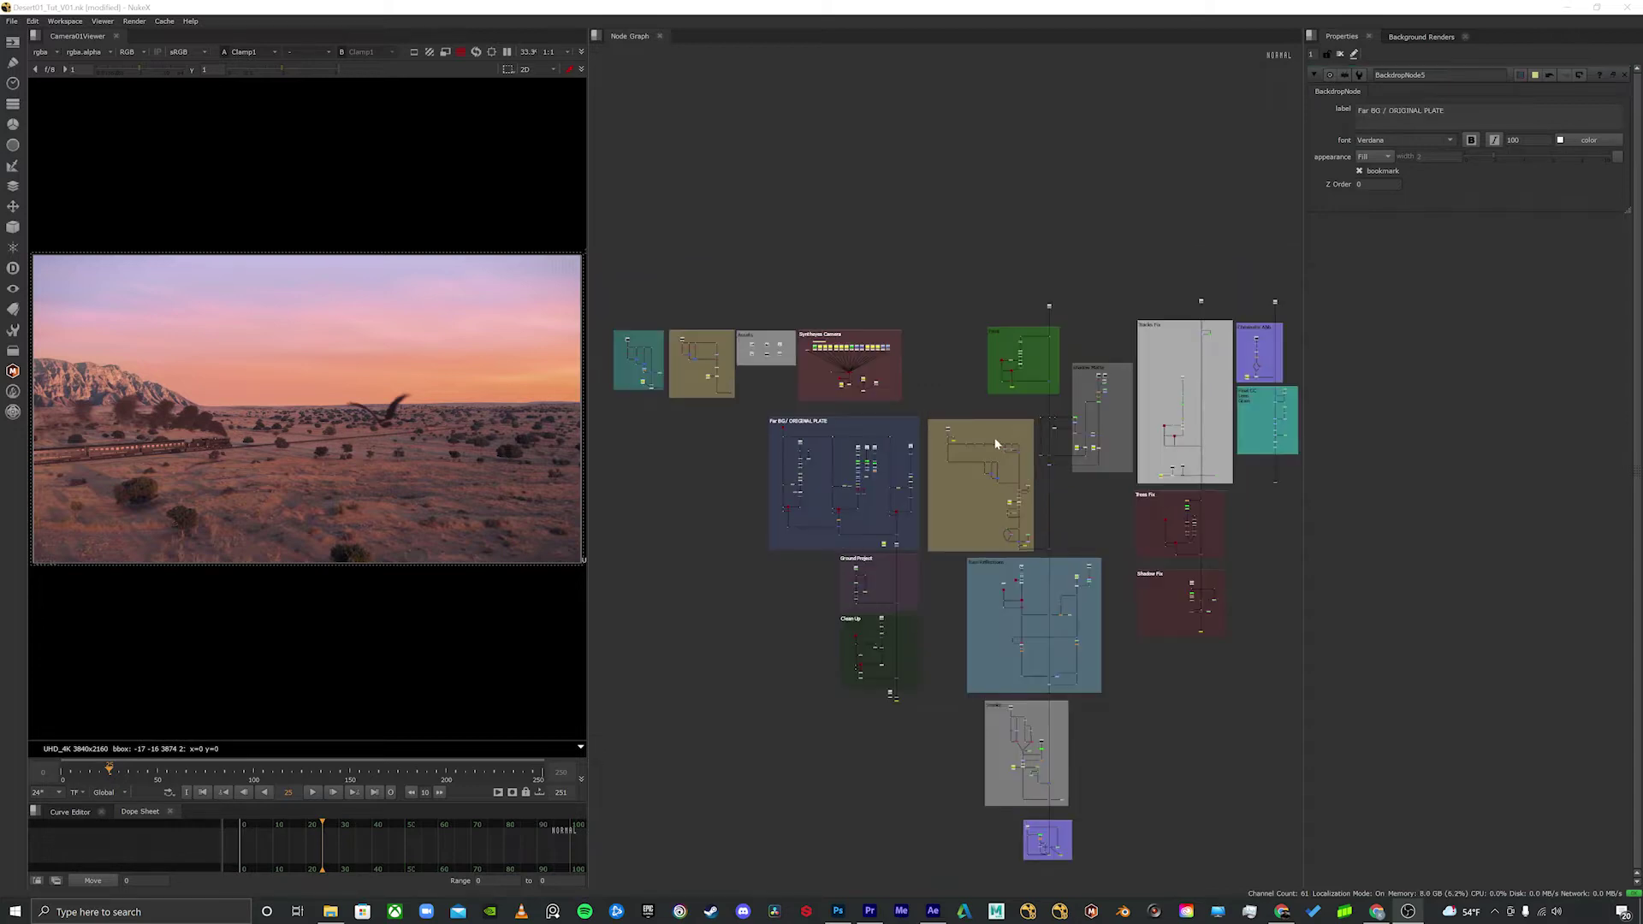
Step: Pan and zoom across the node graph to centre on the Assets backdrop and its Read nodes
drag(916, 441, 900, 351)
scroll(1098, 389, up, 3)
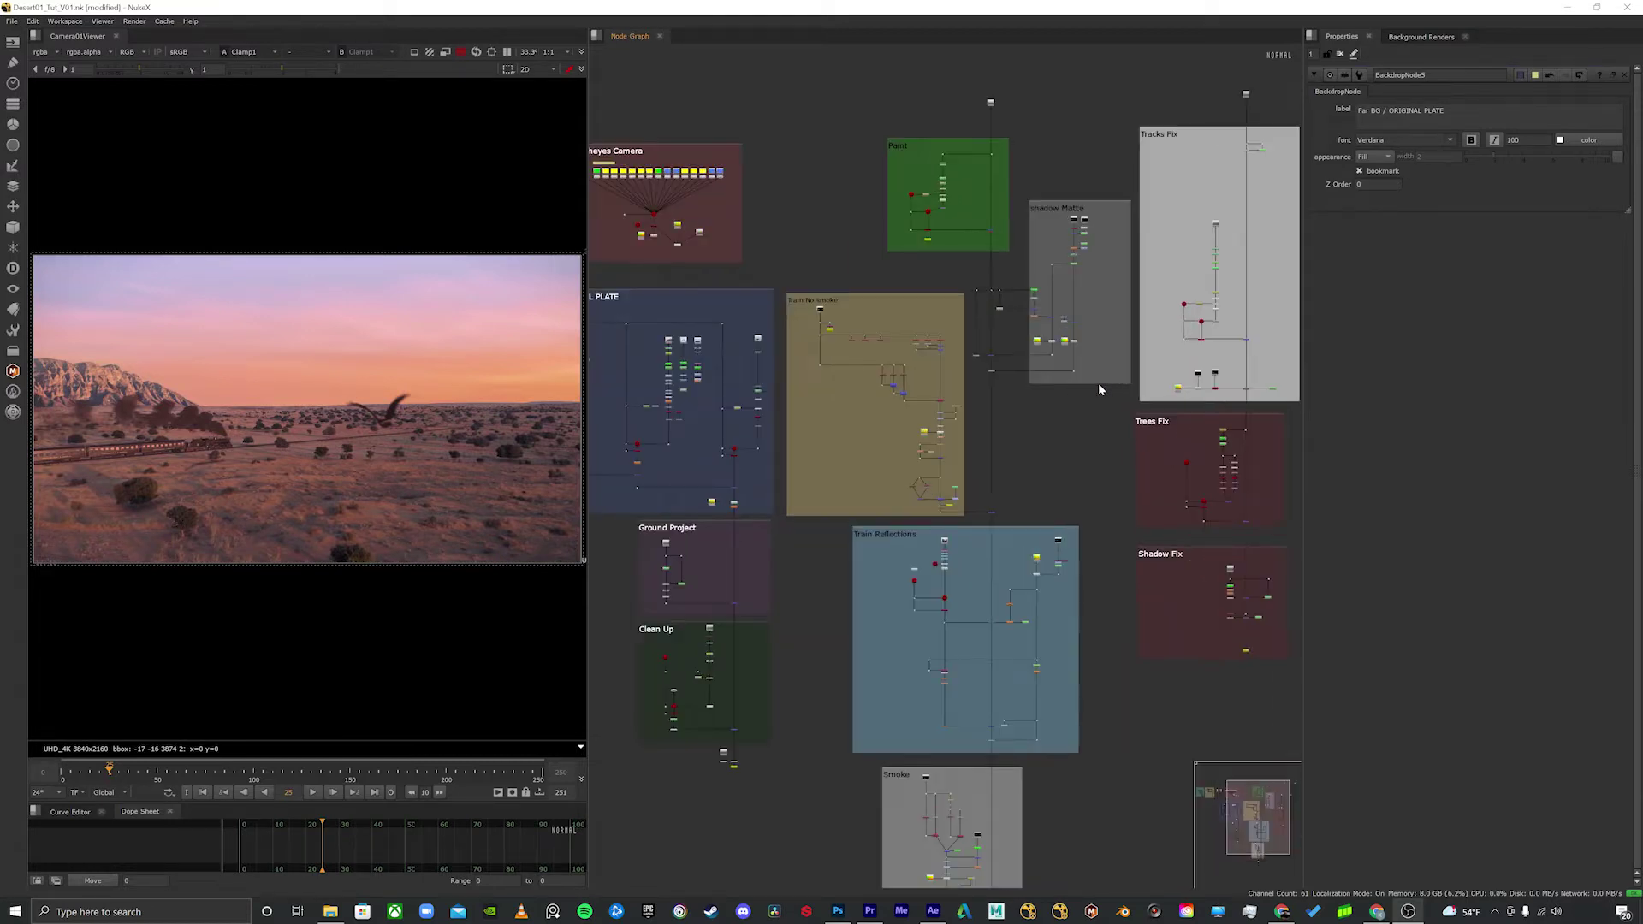
drag(1204, 388, 1044, 518)
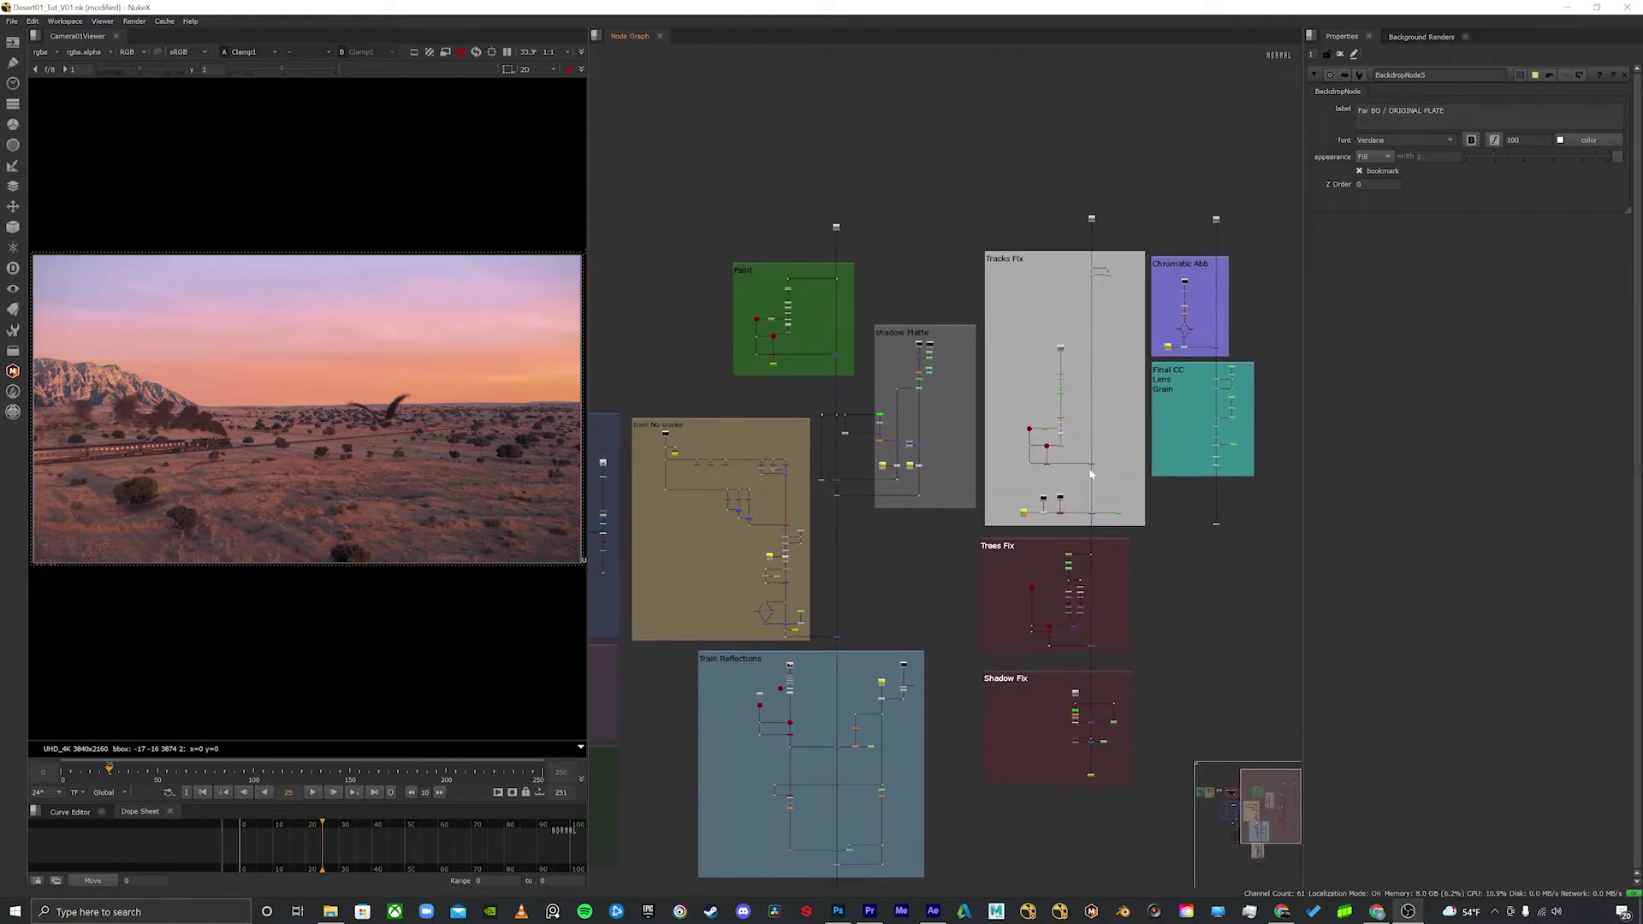
scroll(1113, 425, up, 3)
scroll(1117, 433, up, 1)
drag(981, 384, 1124, 466)
drag(726, 450, 1110, 440)
drag(800, 455, 1167, 424)
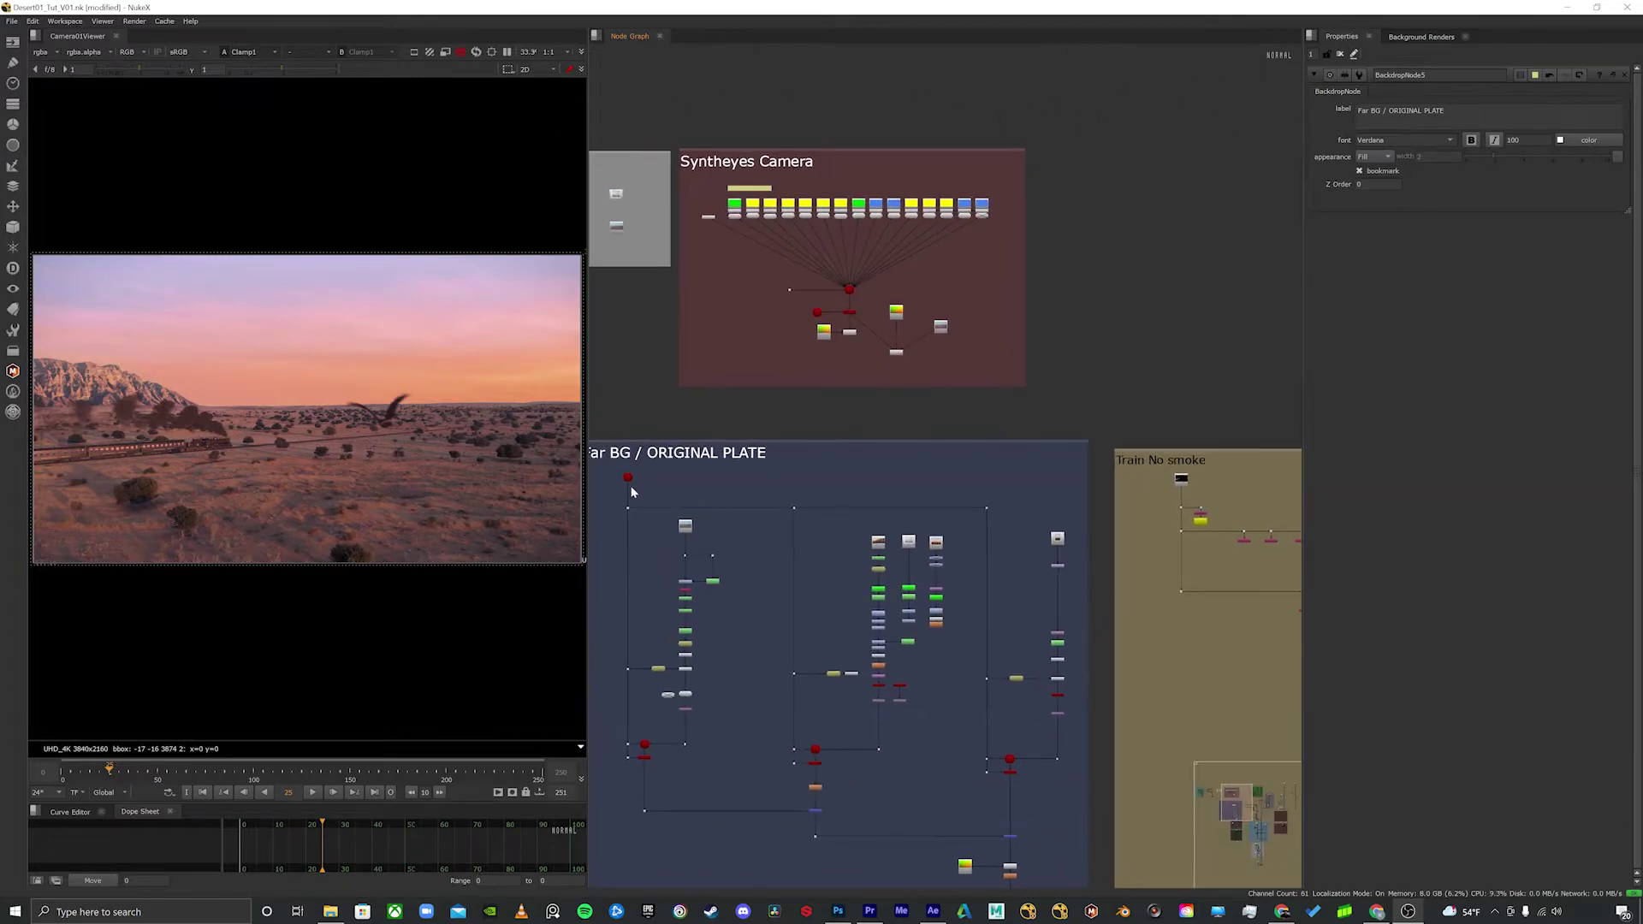
drag(633, 492, 770, 431)
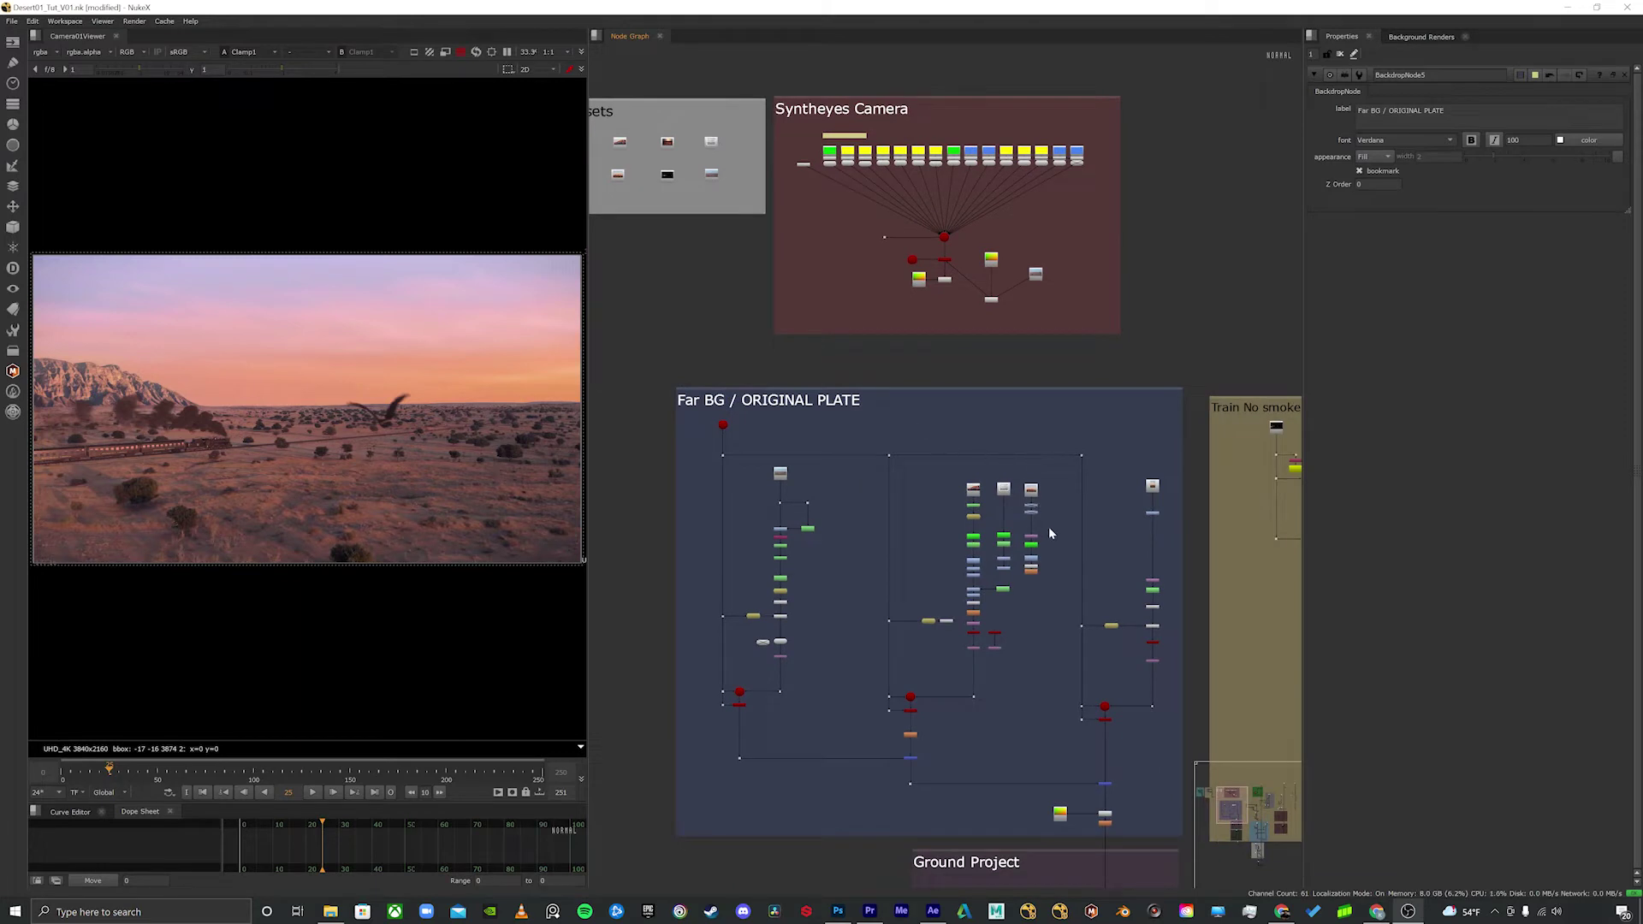
drag(836, 367, 919, 425)
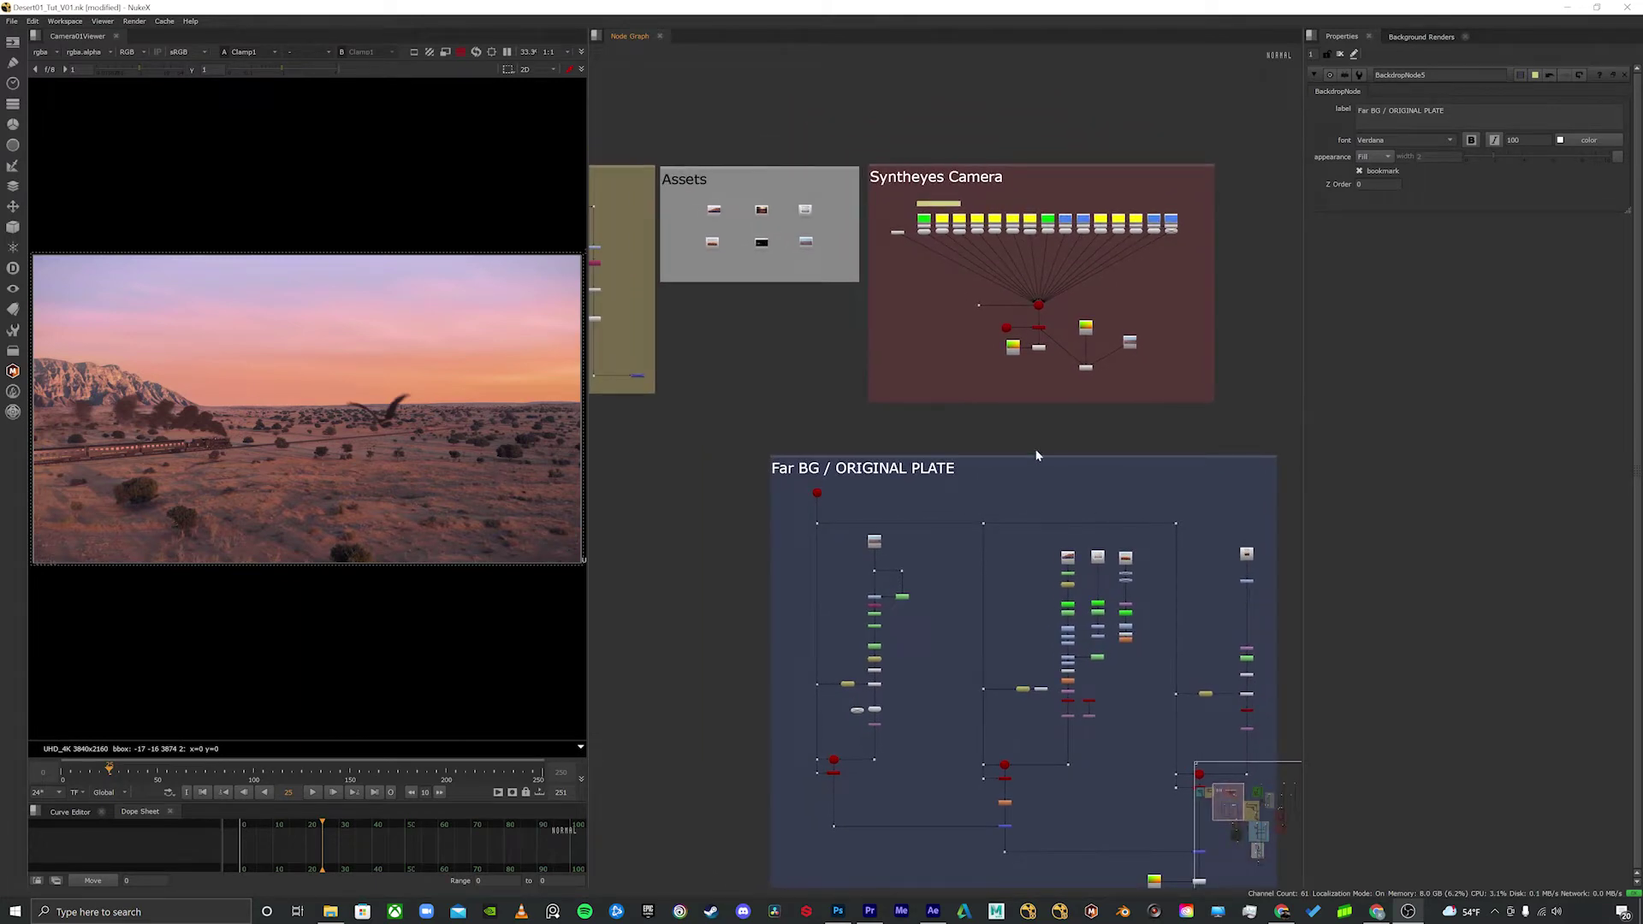
drag(1036, 455, 1031, 480)
drag(851, 385, 917, 465)
scroll(916, 420, up, 2)
scroll(919, 416, up, 1)
scroll(910, 490, up, 2)
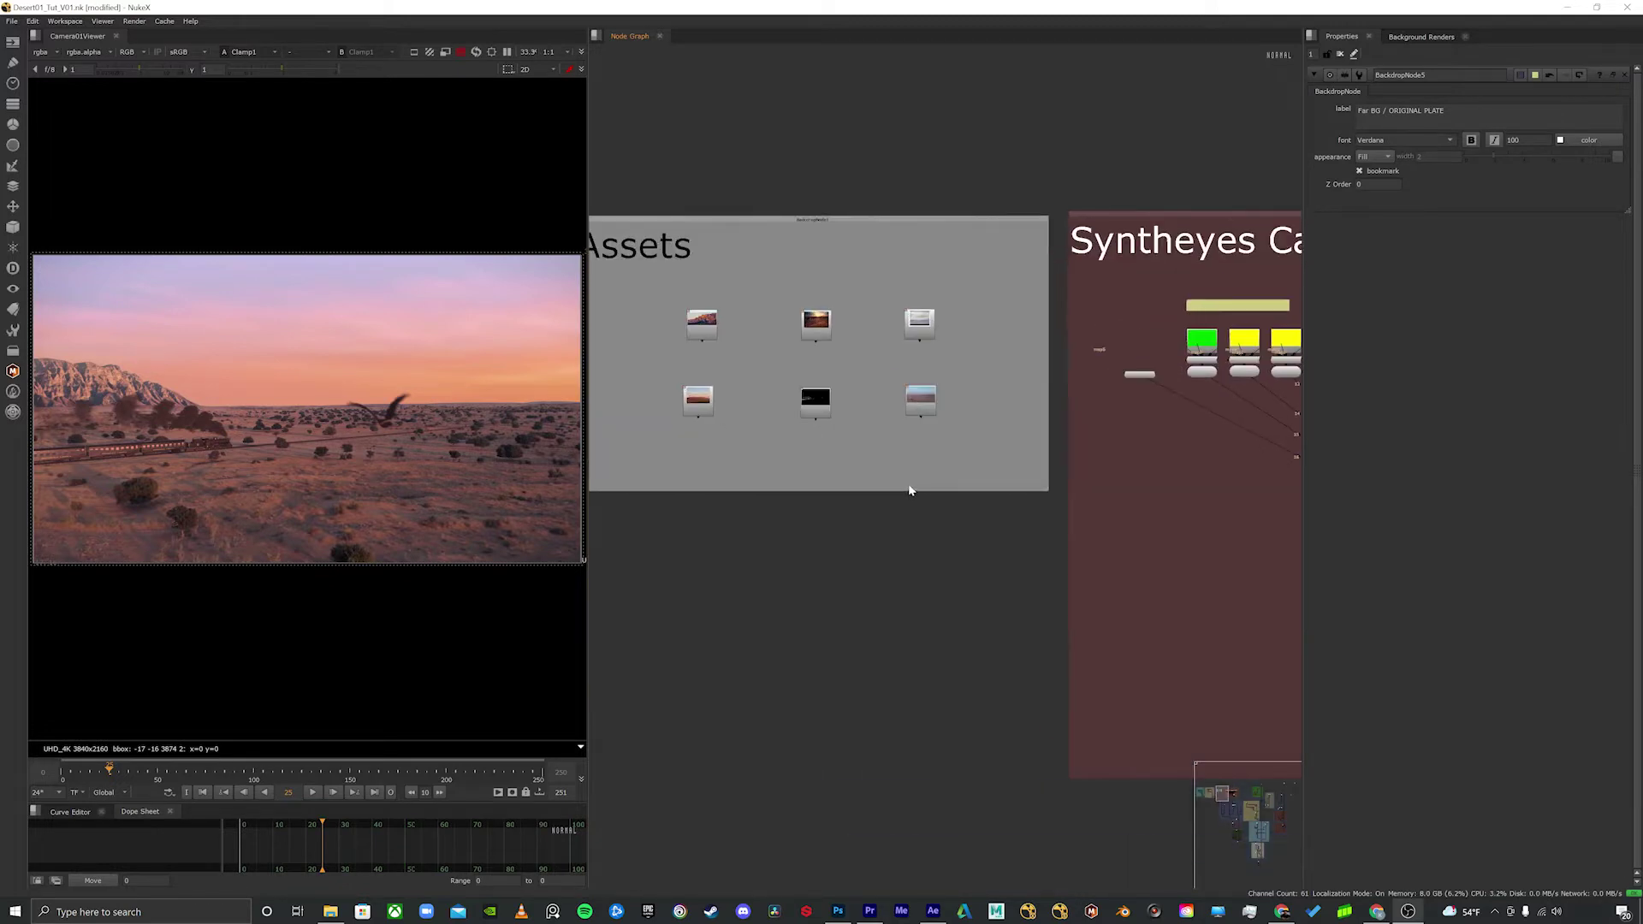
drag(891, 536, 982, 613)
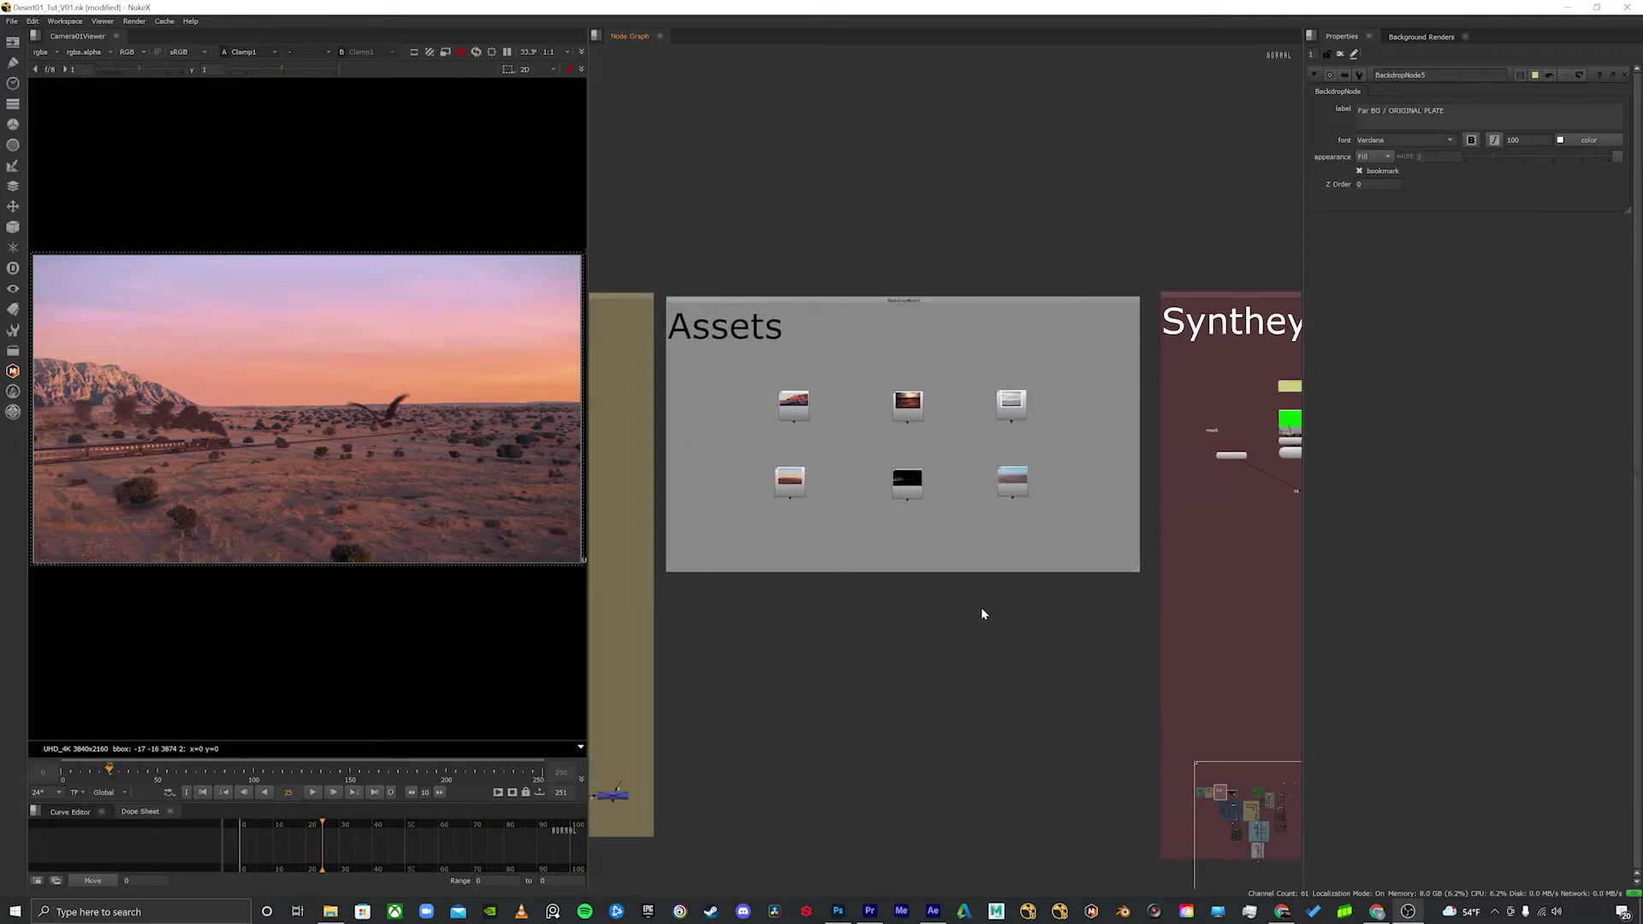
Step: Add a Write node after the Desert01 plate Read node and view its output
click(1007, 488)
key(w)
scroll(1005, 518, up, 5)
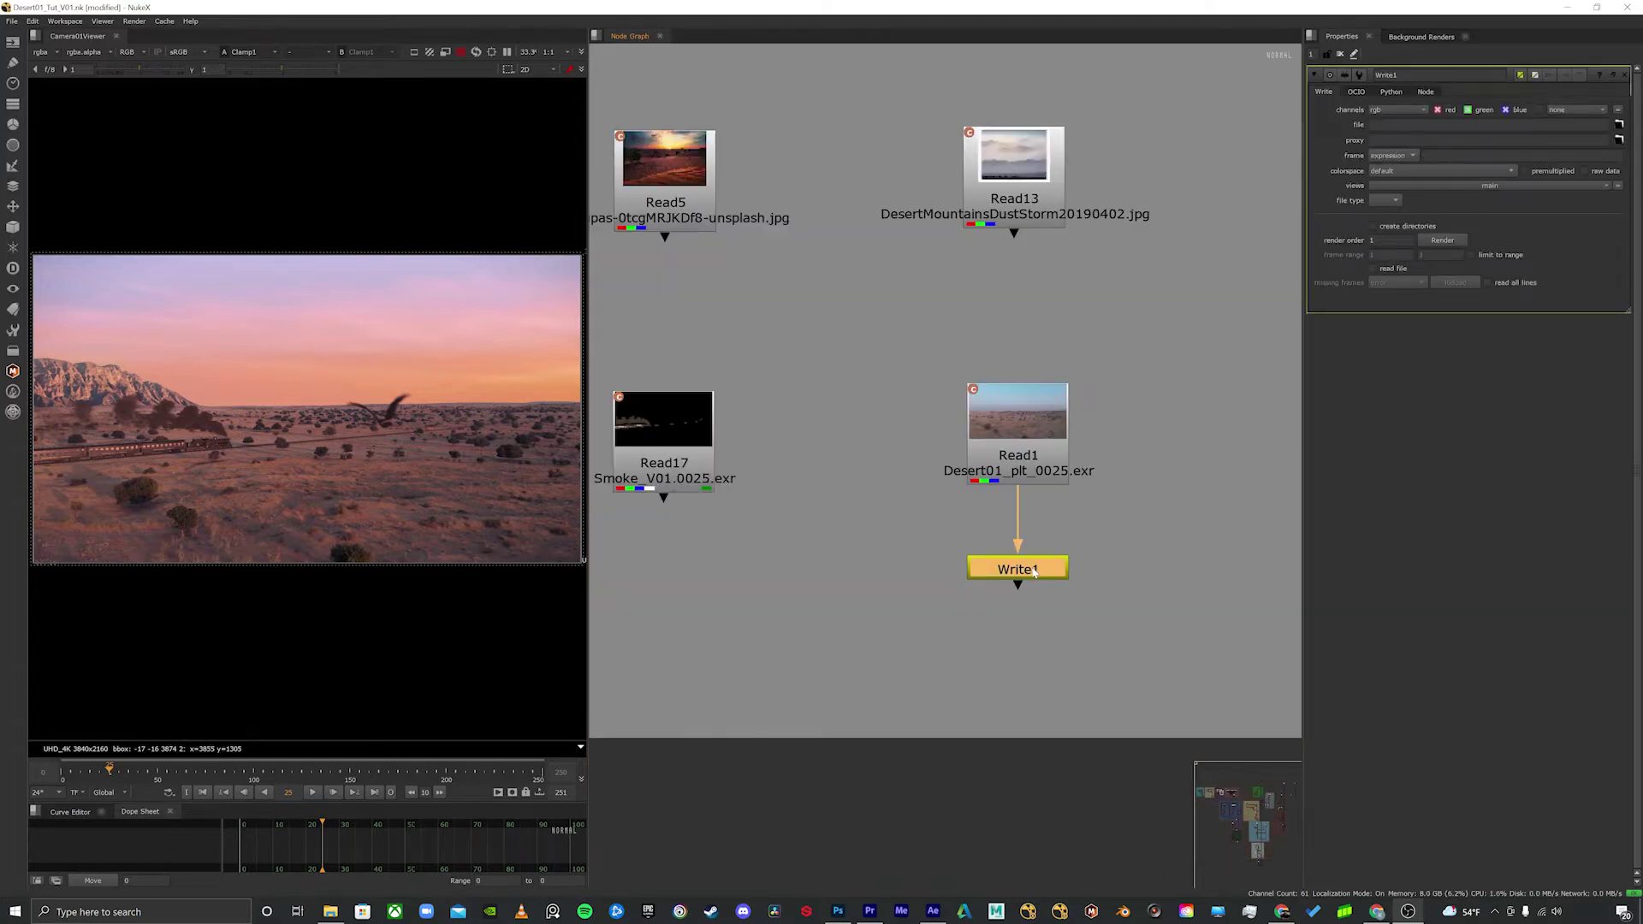
key(1)
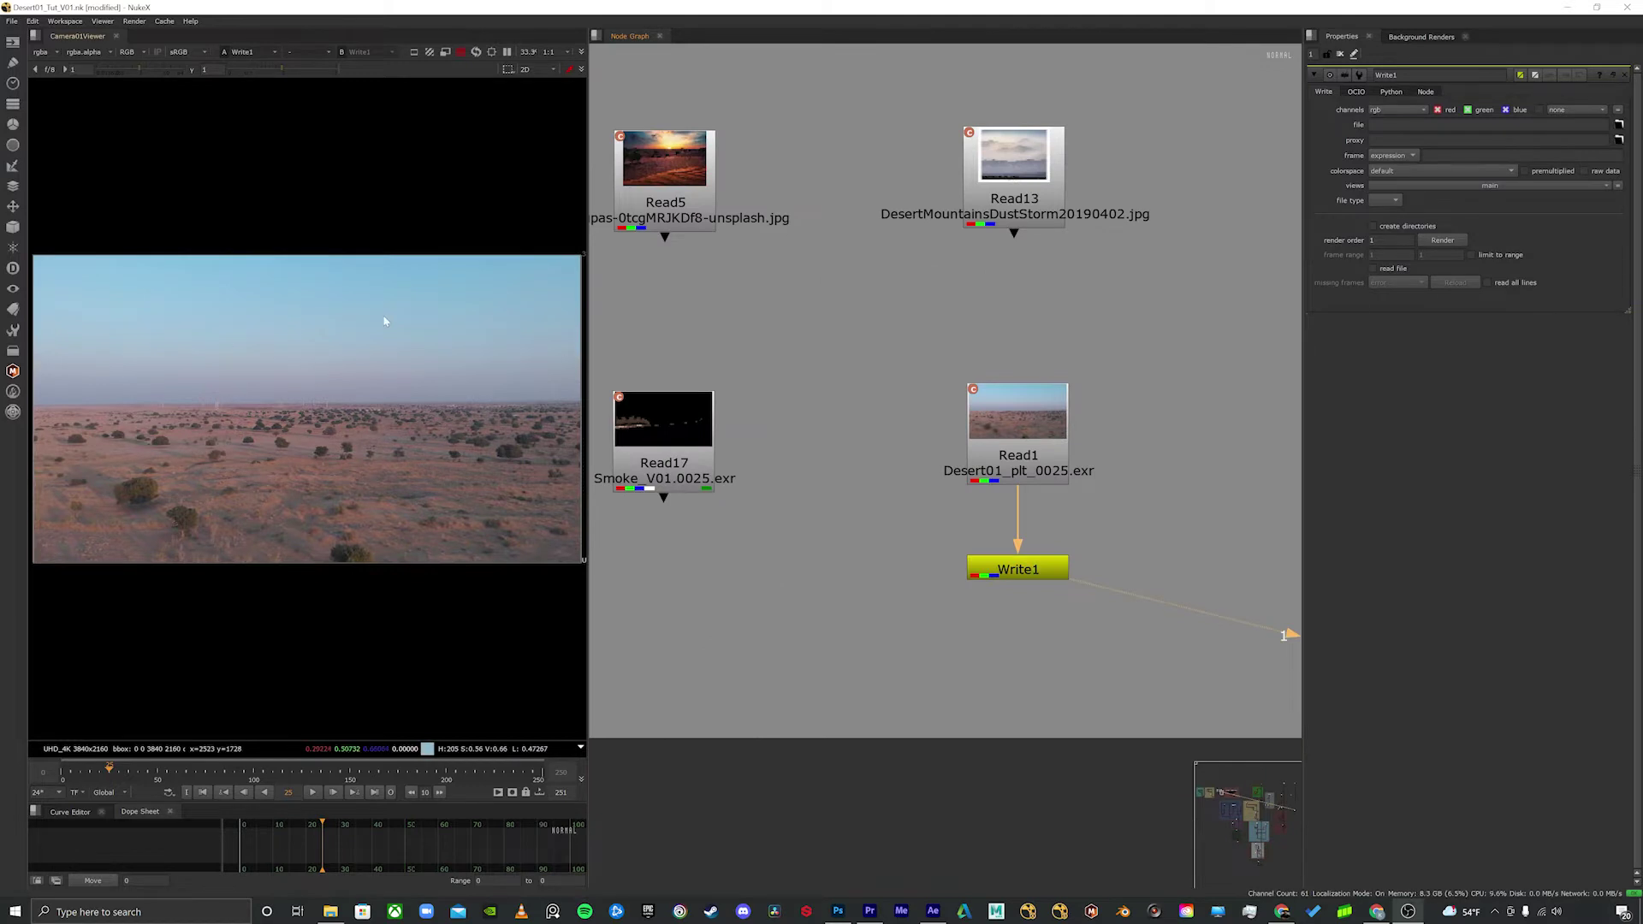
Step: Set Write1's output path to Breakdown_Layers/01_original/01_original_####.tif
click(1619, 127)
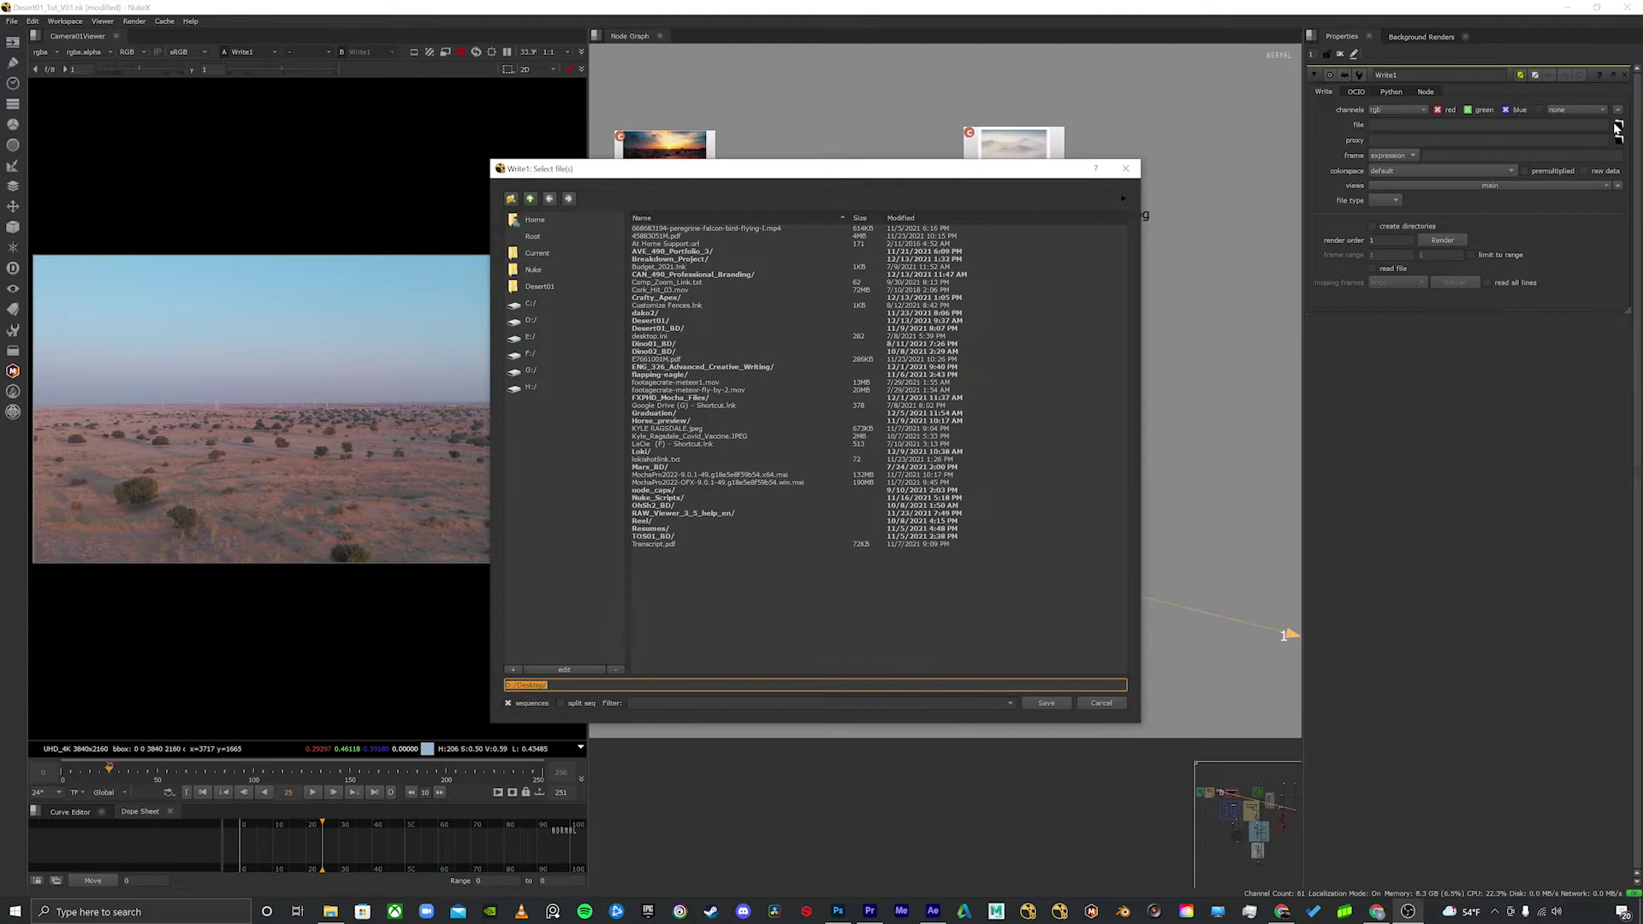
double_click(681, 260)
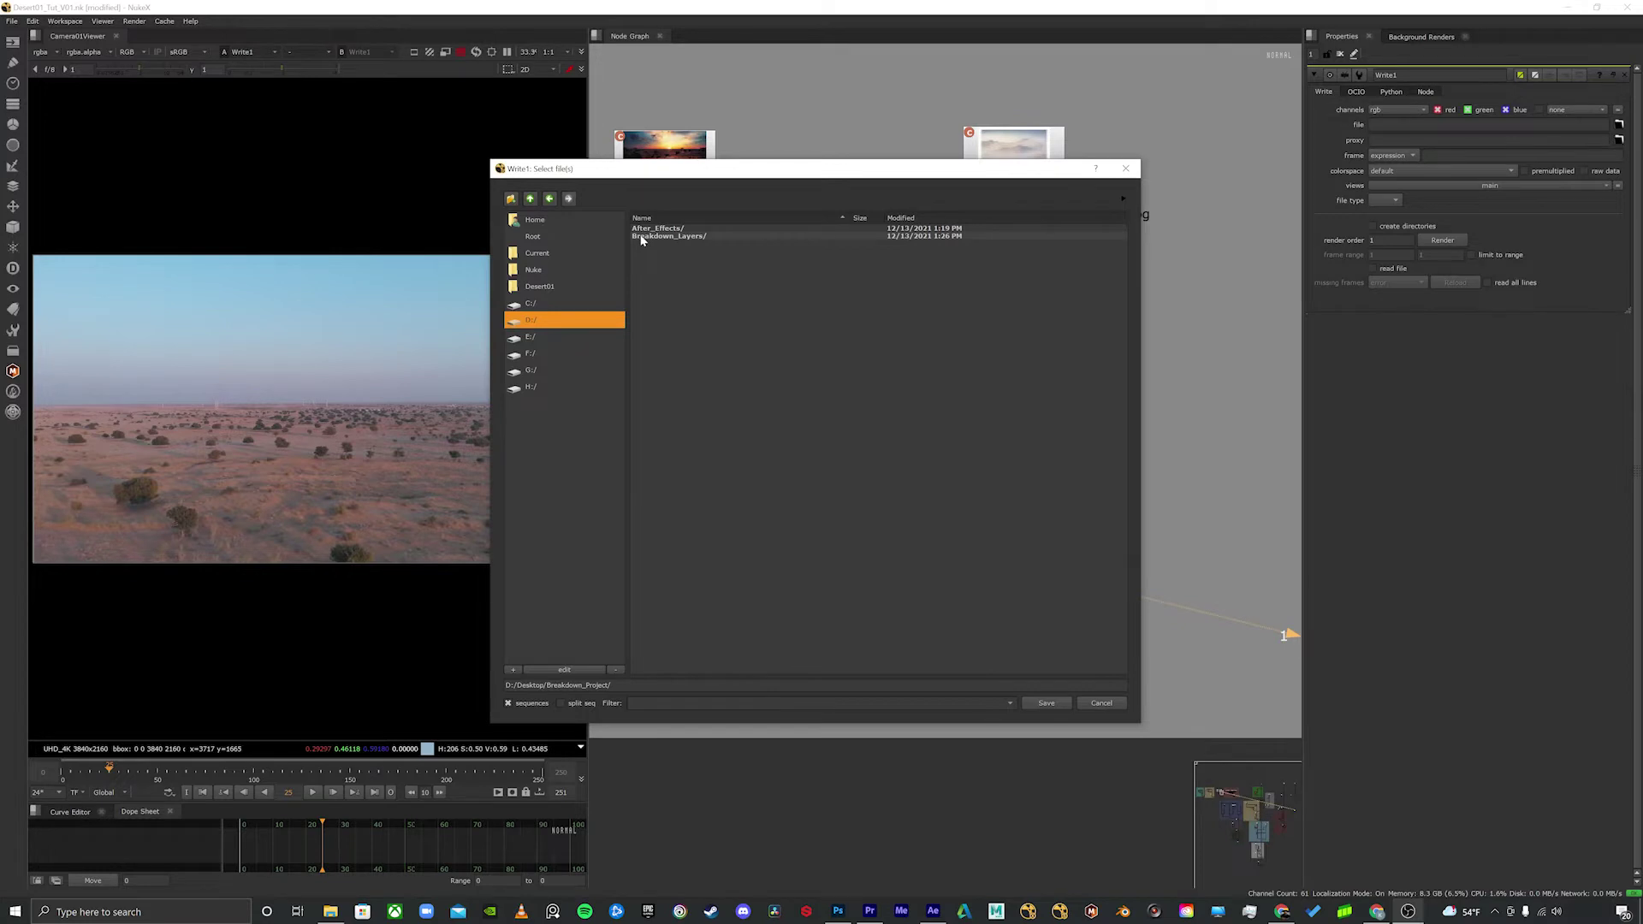
double_click(642, 237)
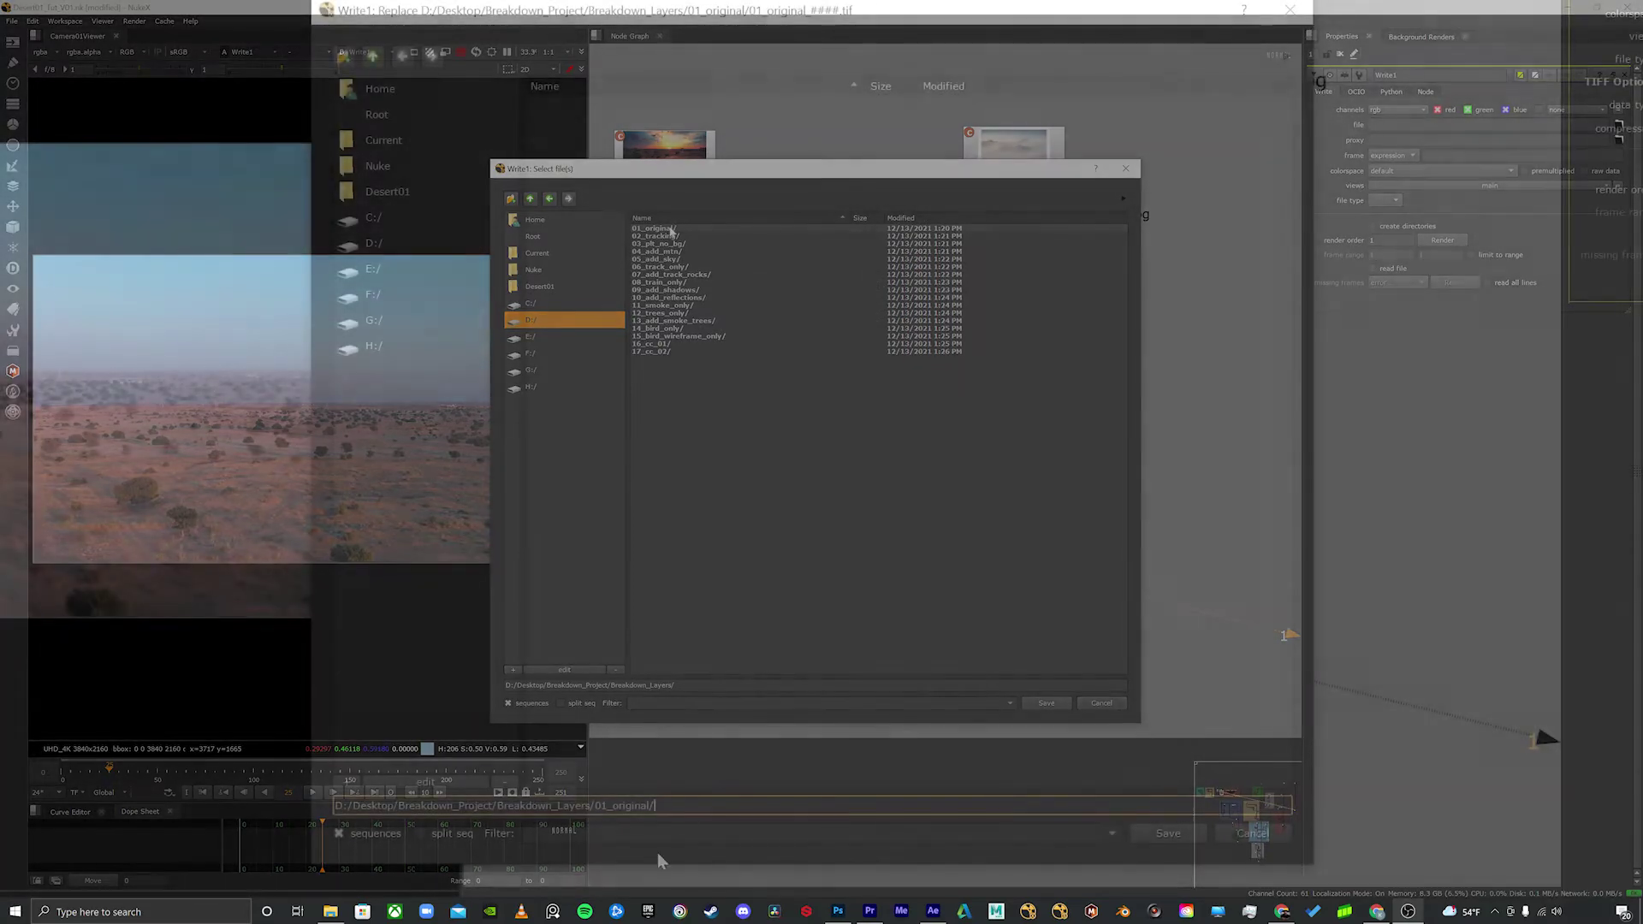
double_click(669, 229)
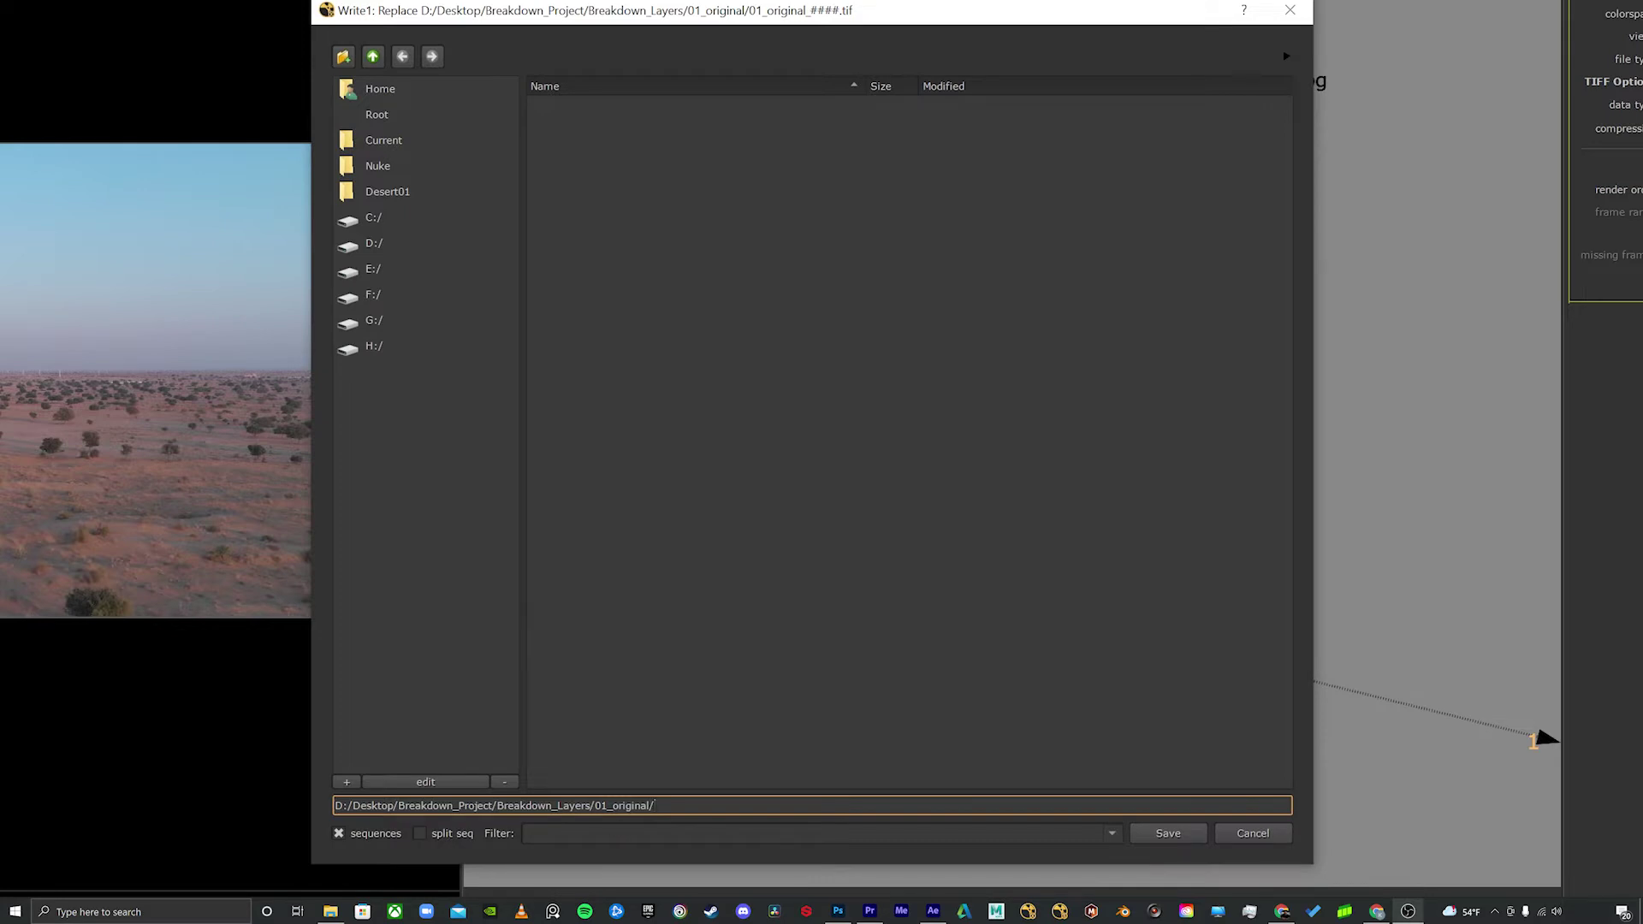
double_click(622, 805)
key(ctrl+c)
click(655, 806)
key(ctrl+v)
text(_####.)
text(tif)
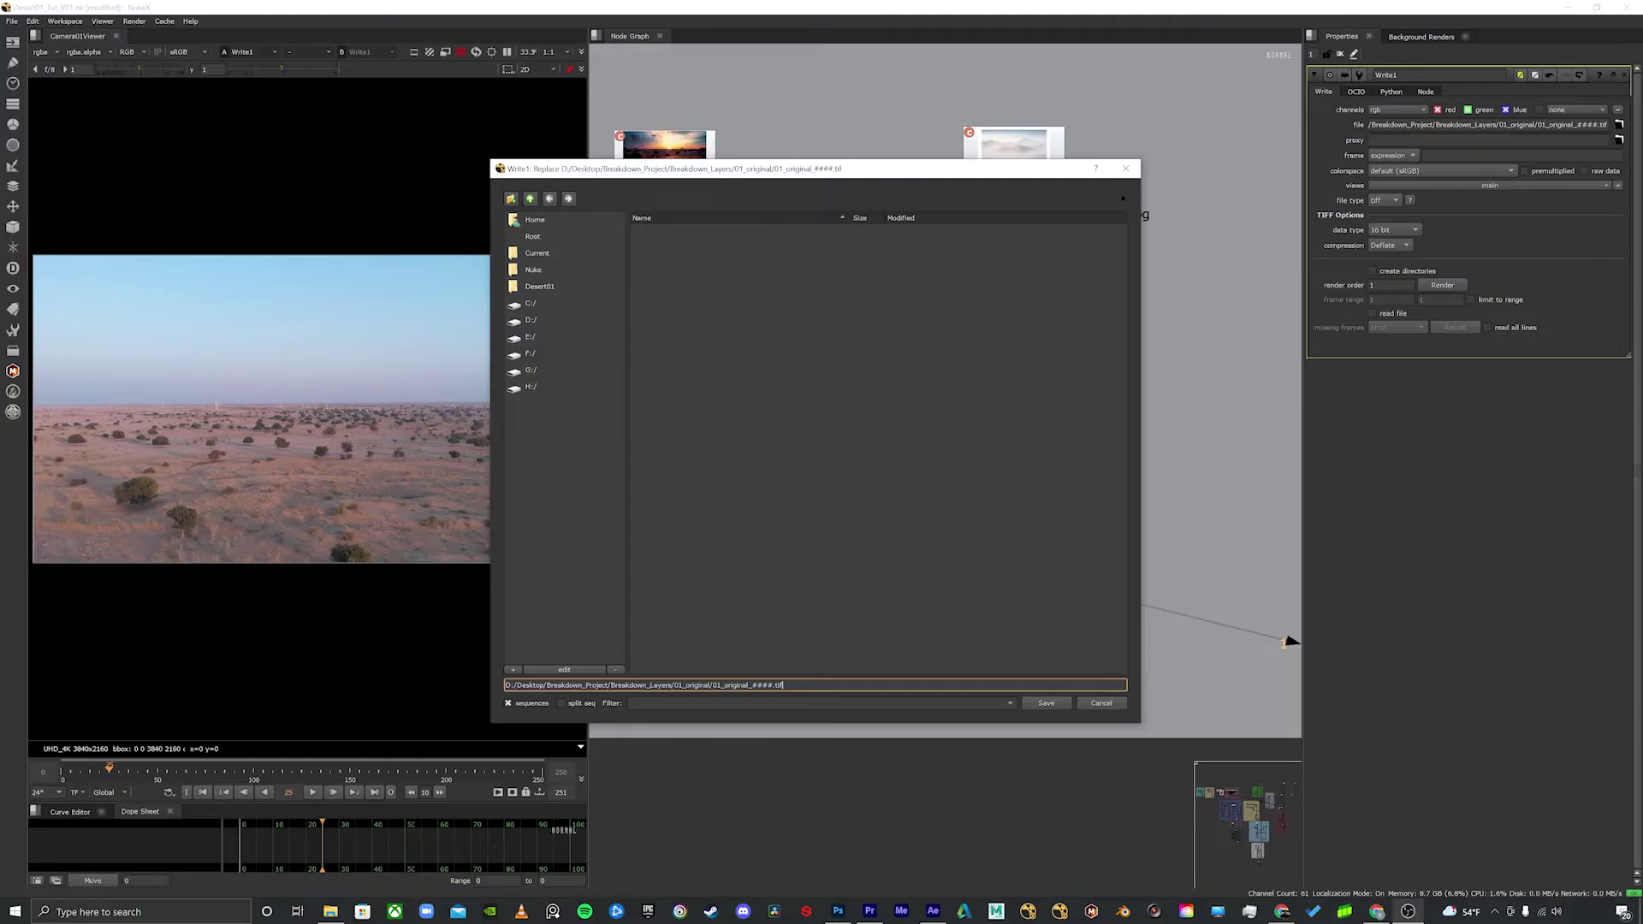
click(1064, 707)
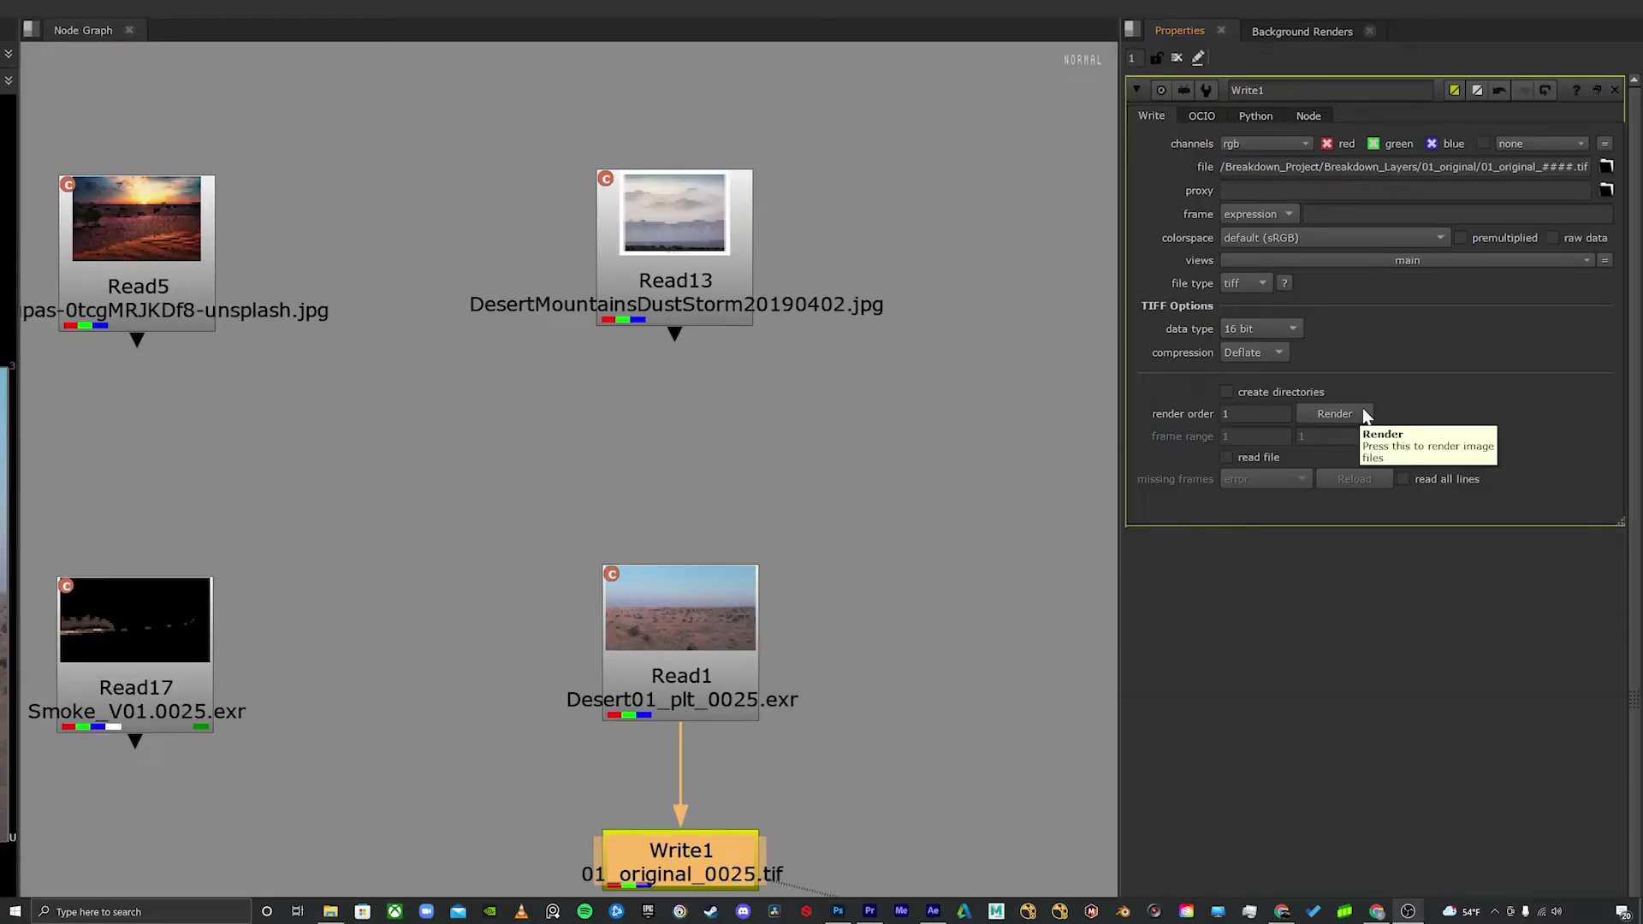
Step: Render Write1's original plate frames, then bring the Tracking Marks network into view
click(1360, 411)
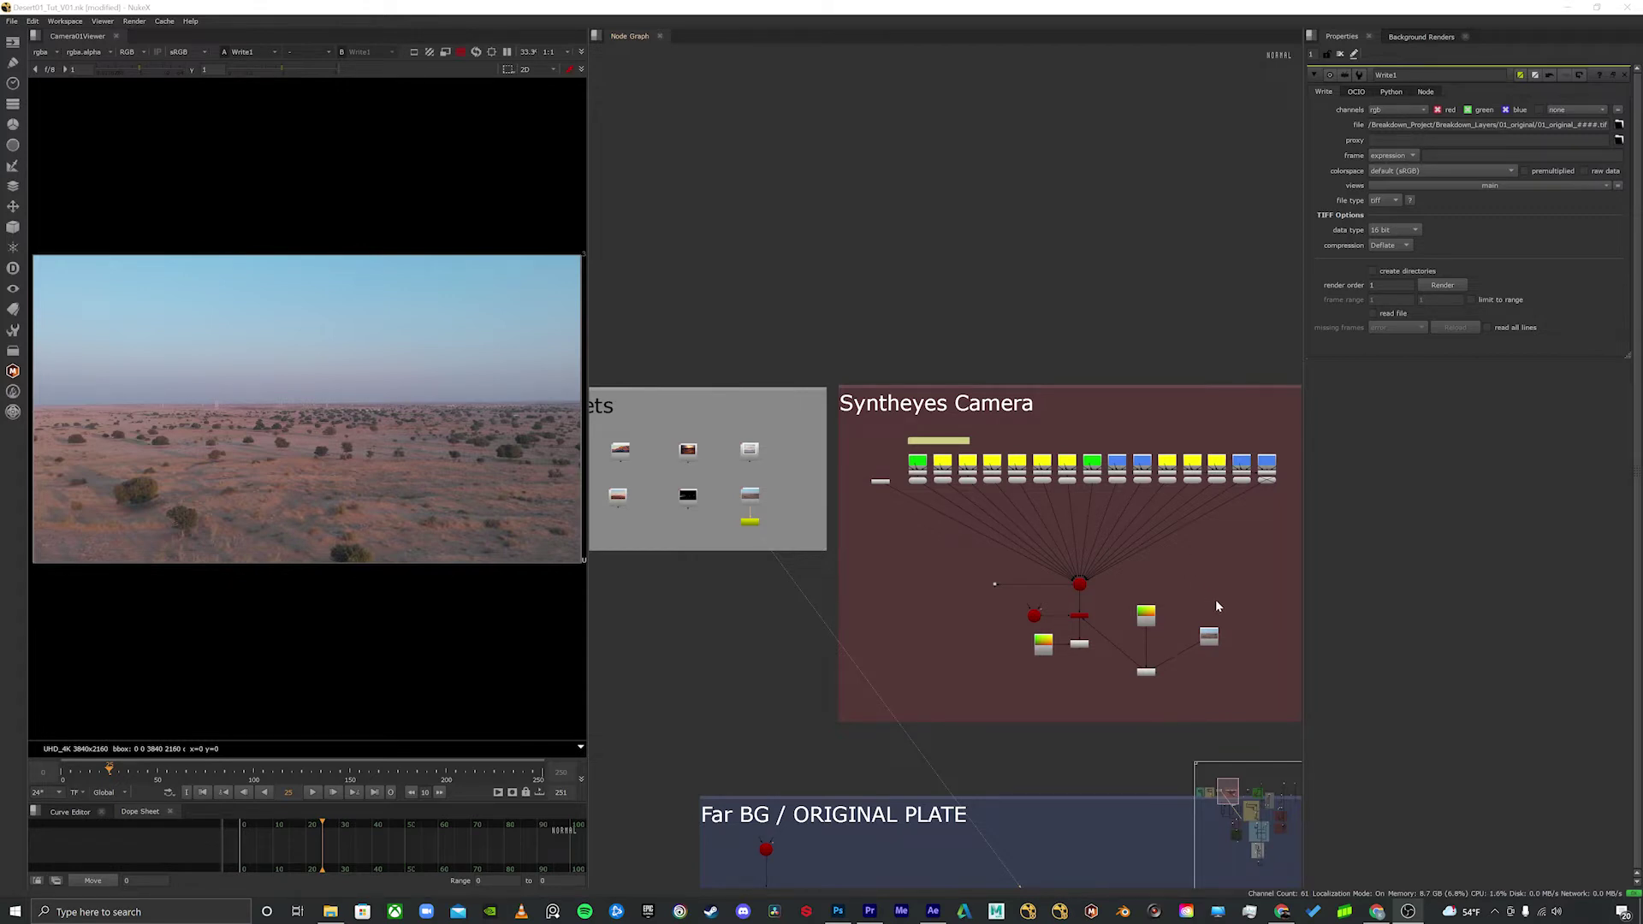
drag(1215, 599, 983, 469)
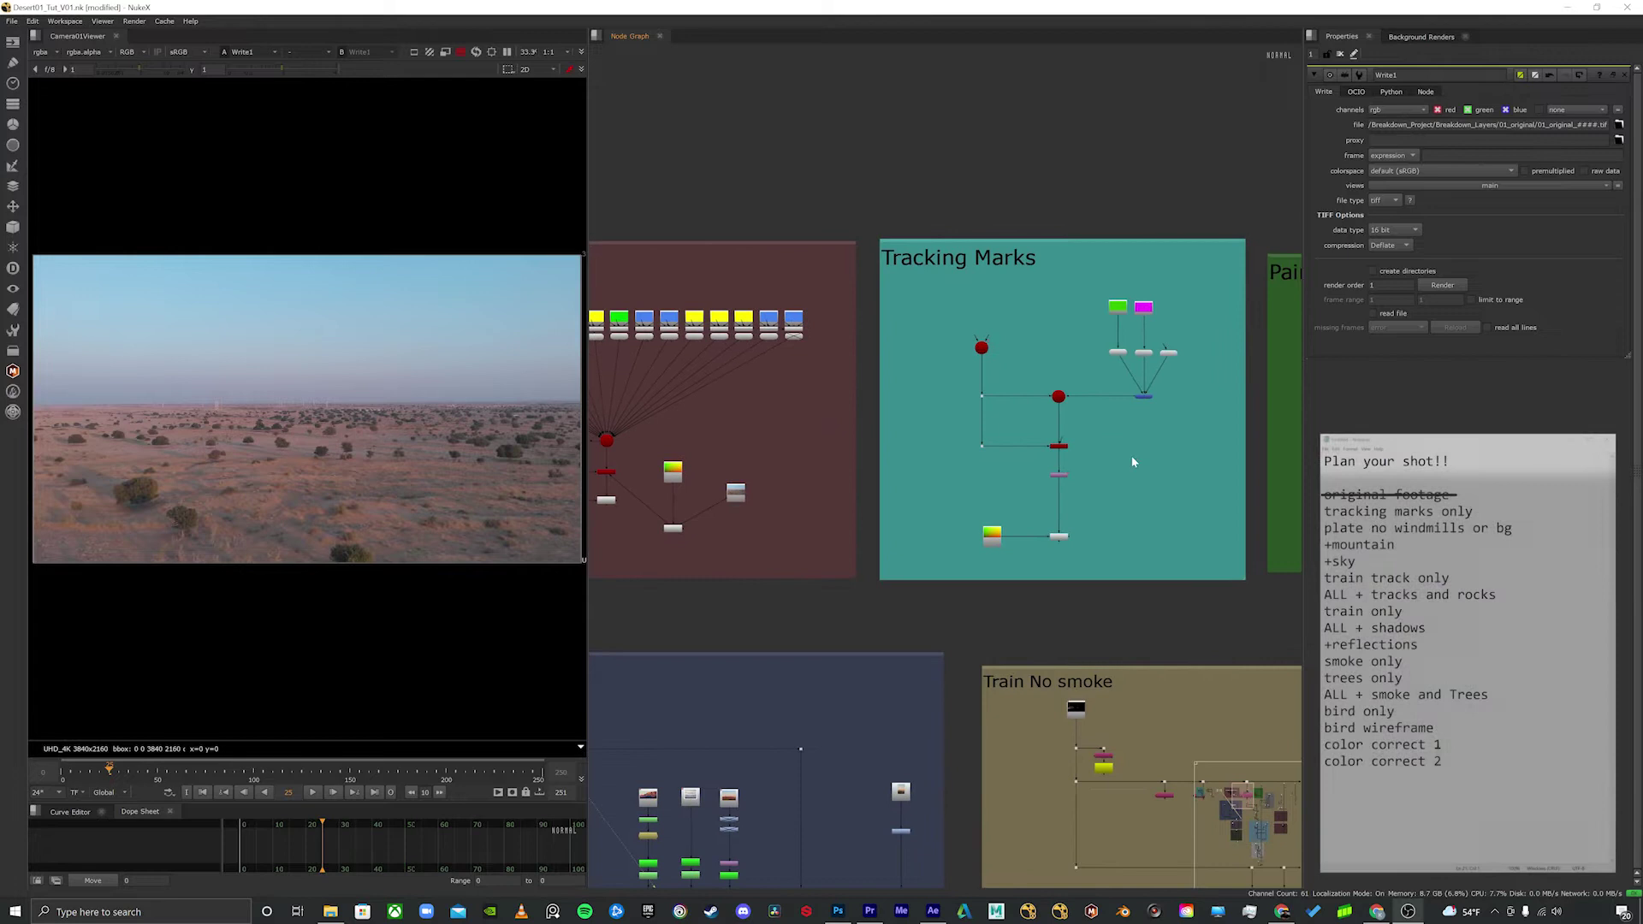
drag(1130, 458, 1056, 469)
scroll(1055, 469, up, 4)
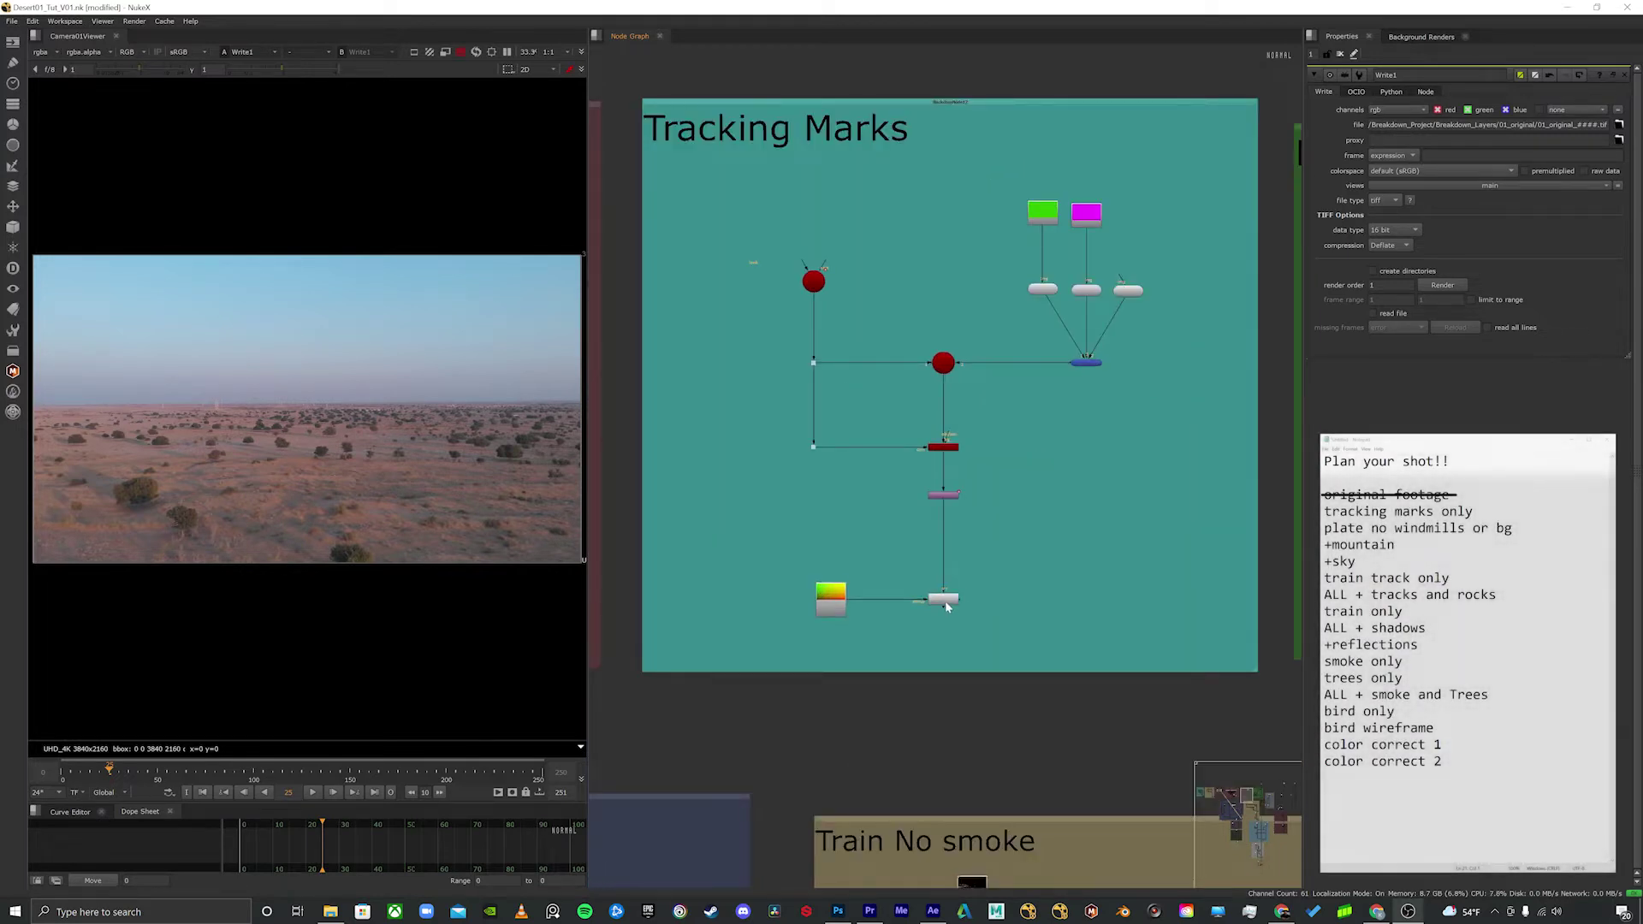
Step: View the Tracking Marks tree's last node and add a Write2 node after it
click(944, 601)
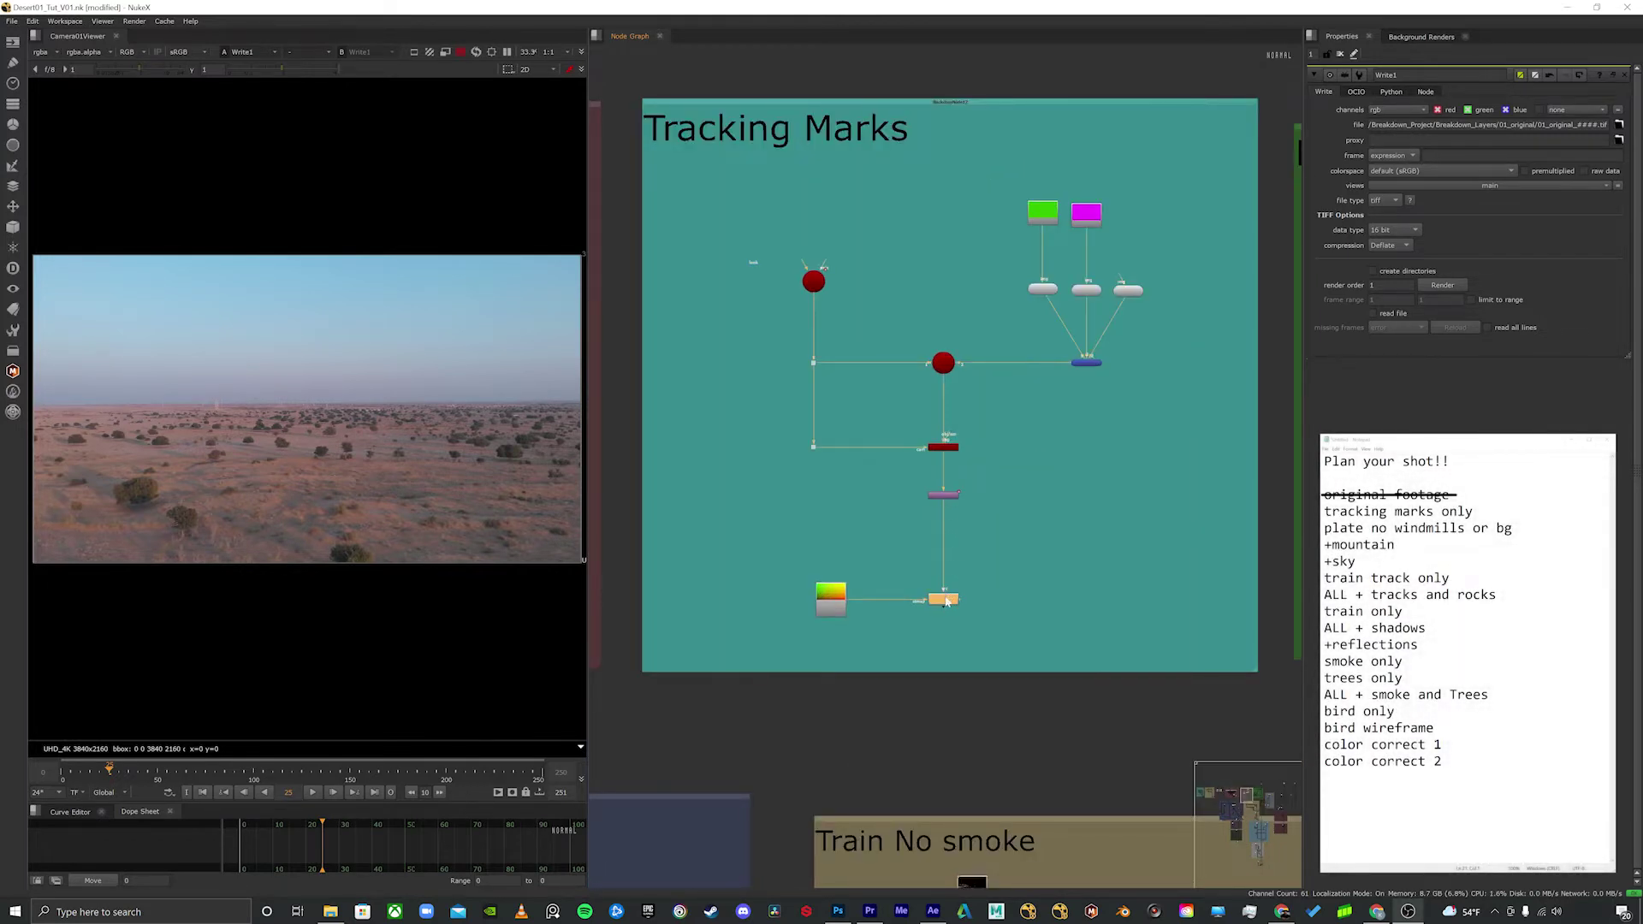
key(1)
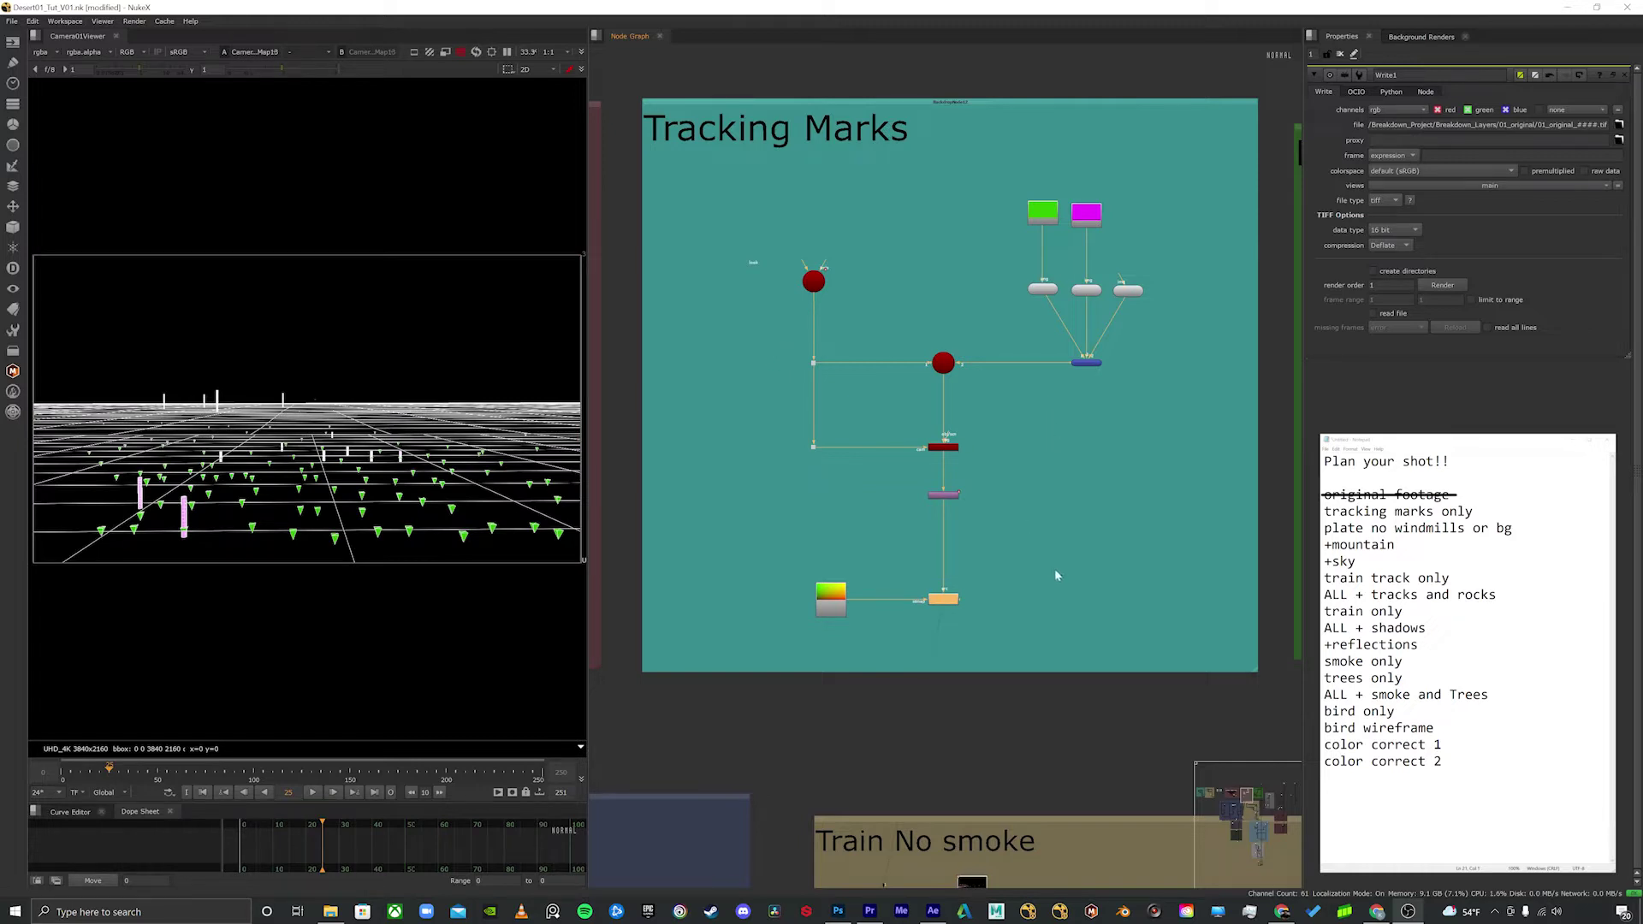
drag(938, 500, 941, 514)
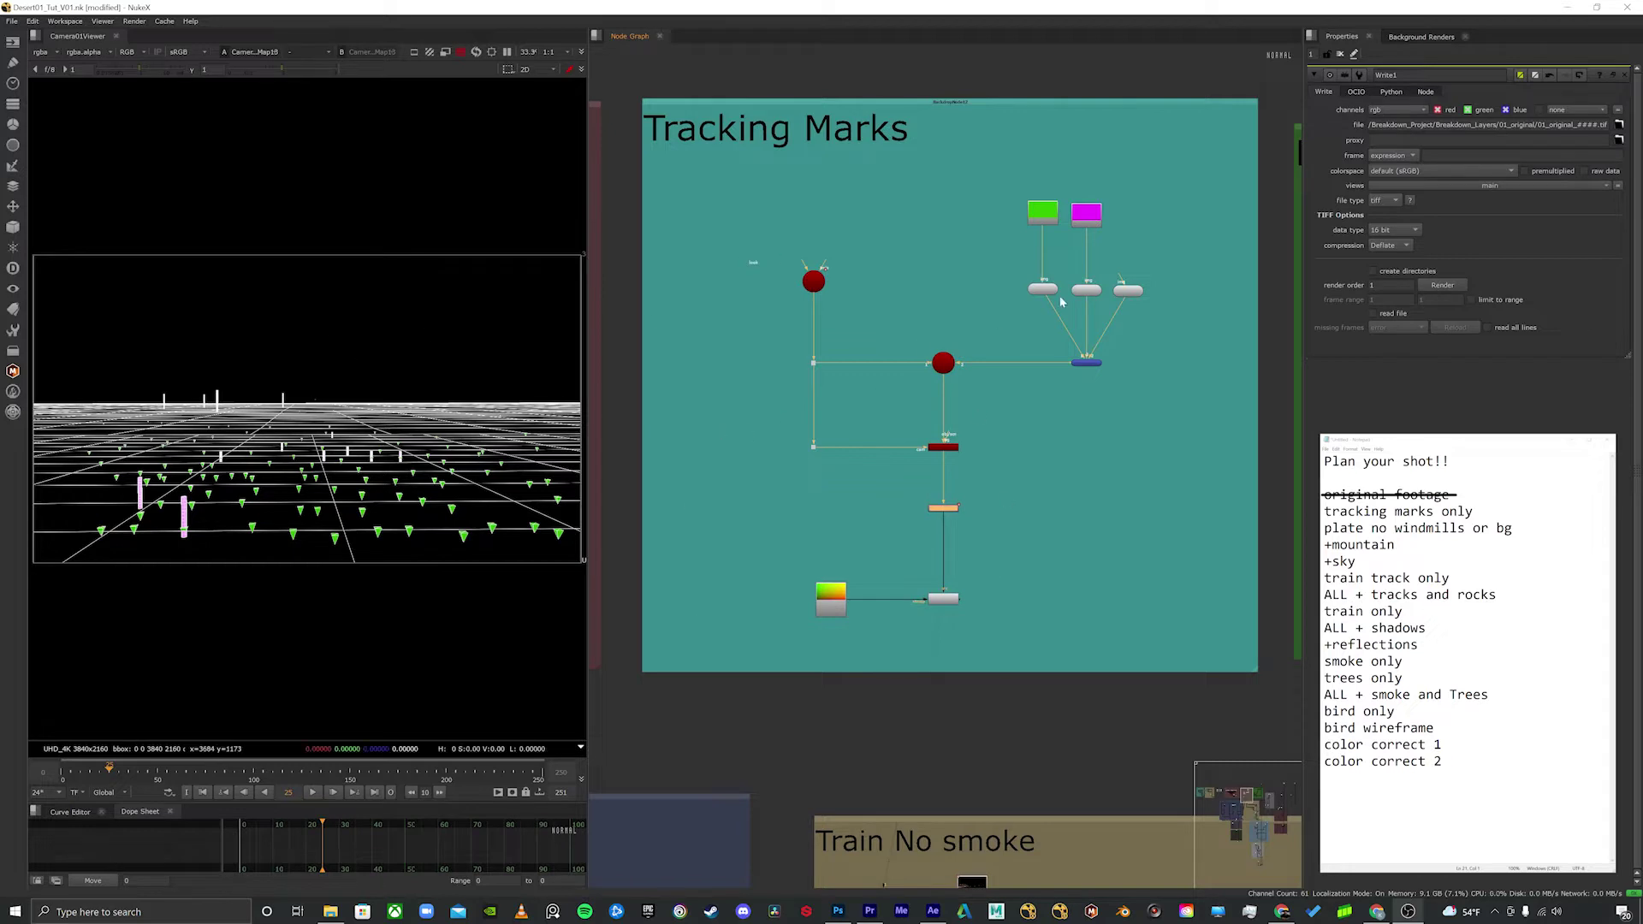
scroll(999, 420, down, 3)
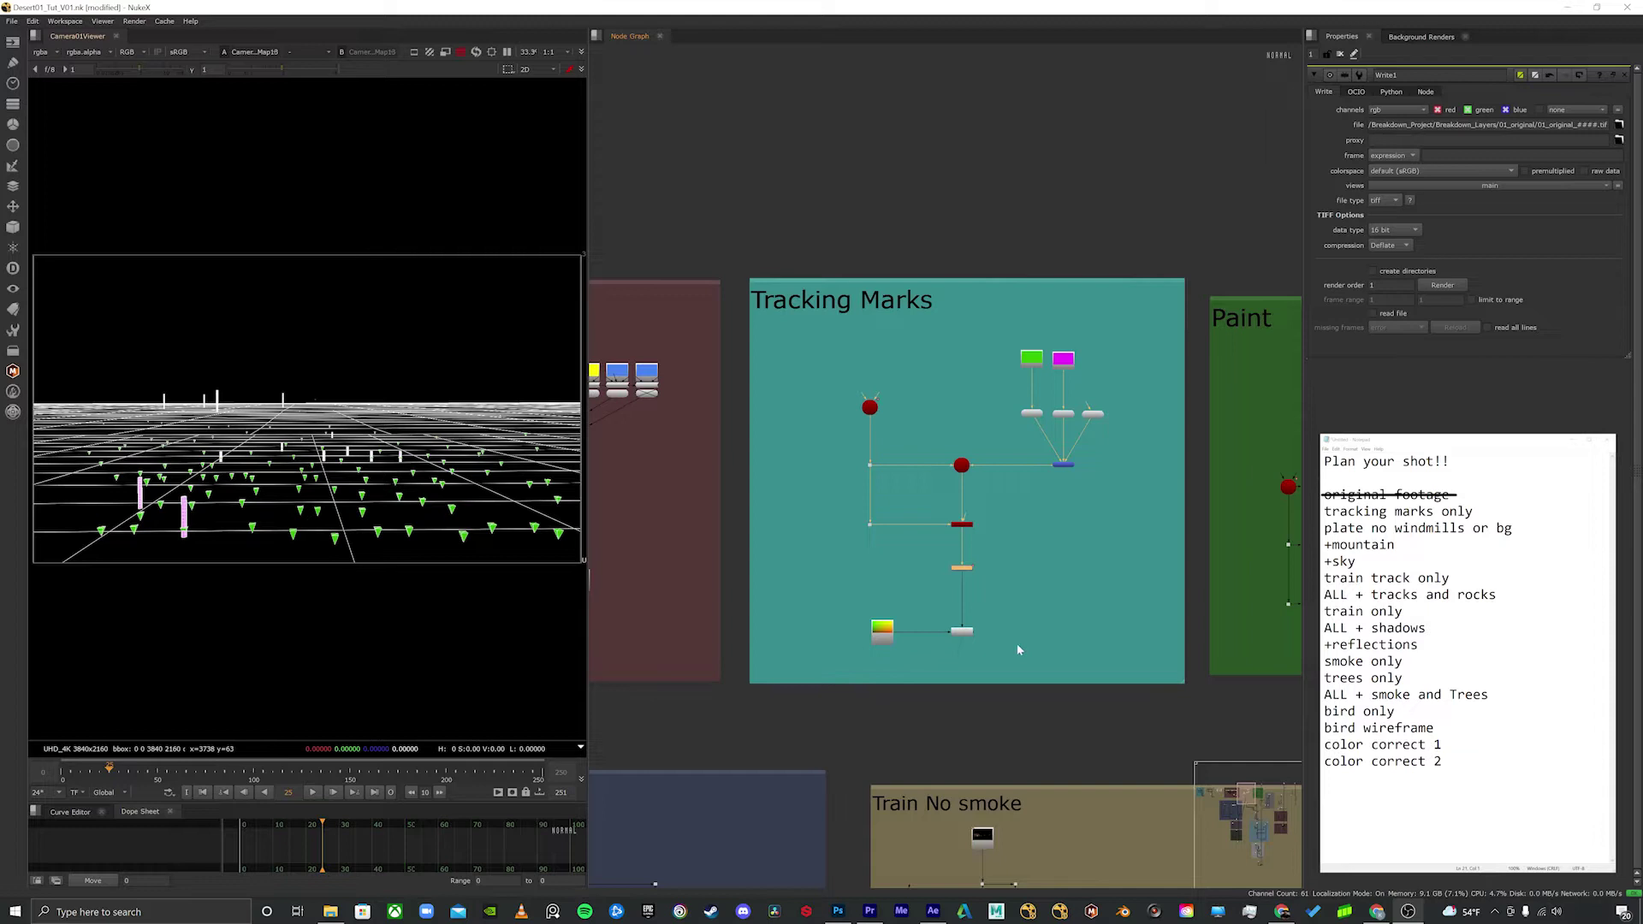
key(w)
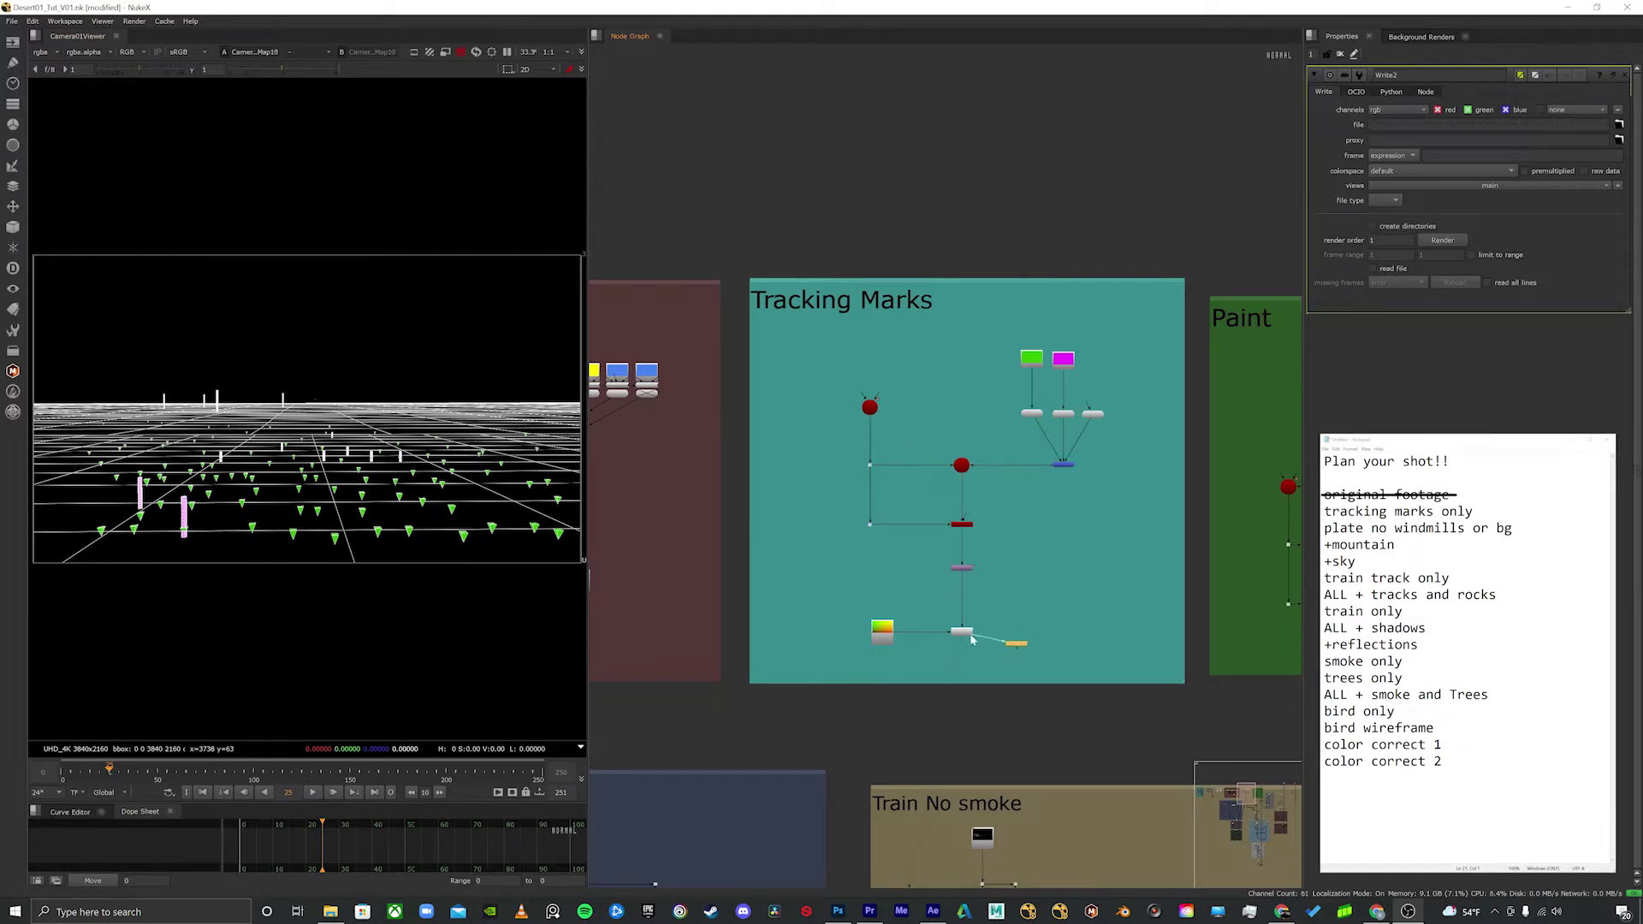
Step: Set Write2's output path to Breakdown_Layers/02_tracking/02_tracking_####.tif
click(1618, 124)
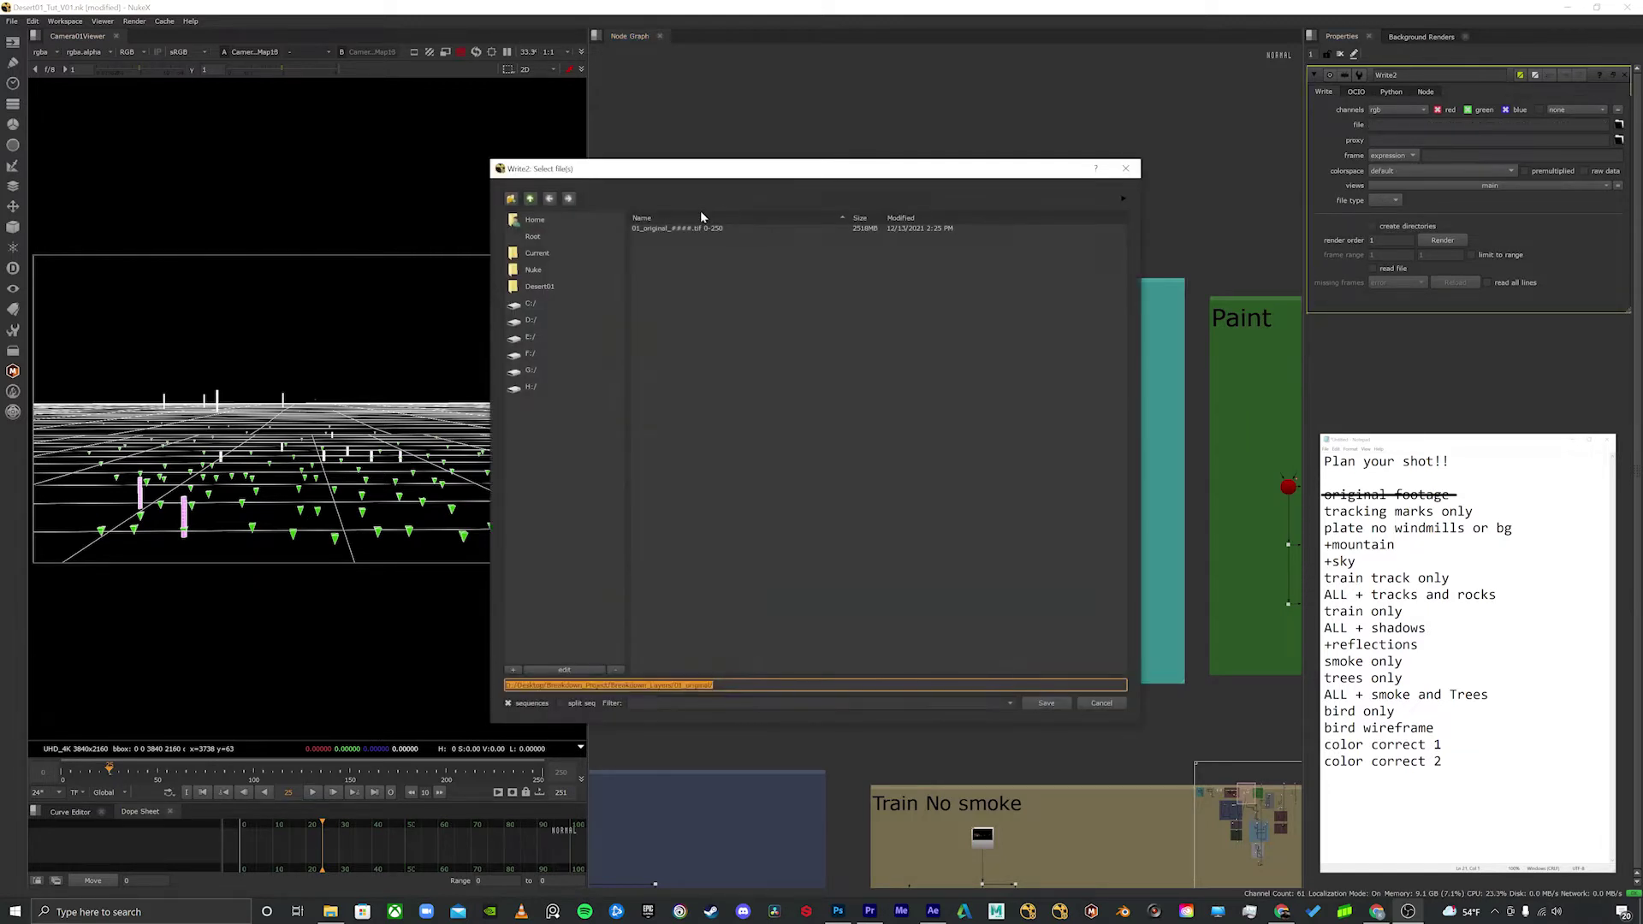
text(D:/Desktop/Breakdown_Project/Breakdown_Layers/02_tracking/)
double_click(709, 686)
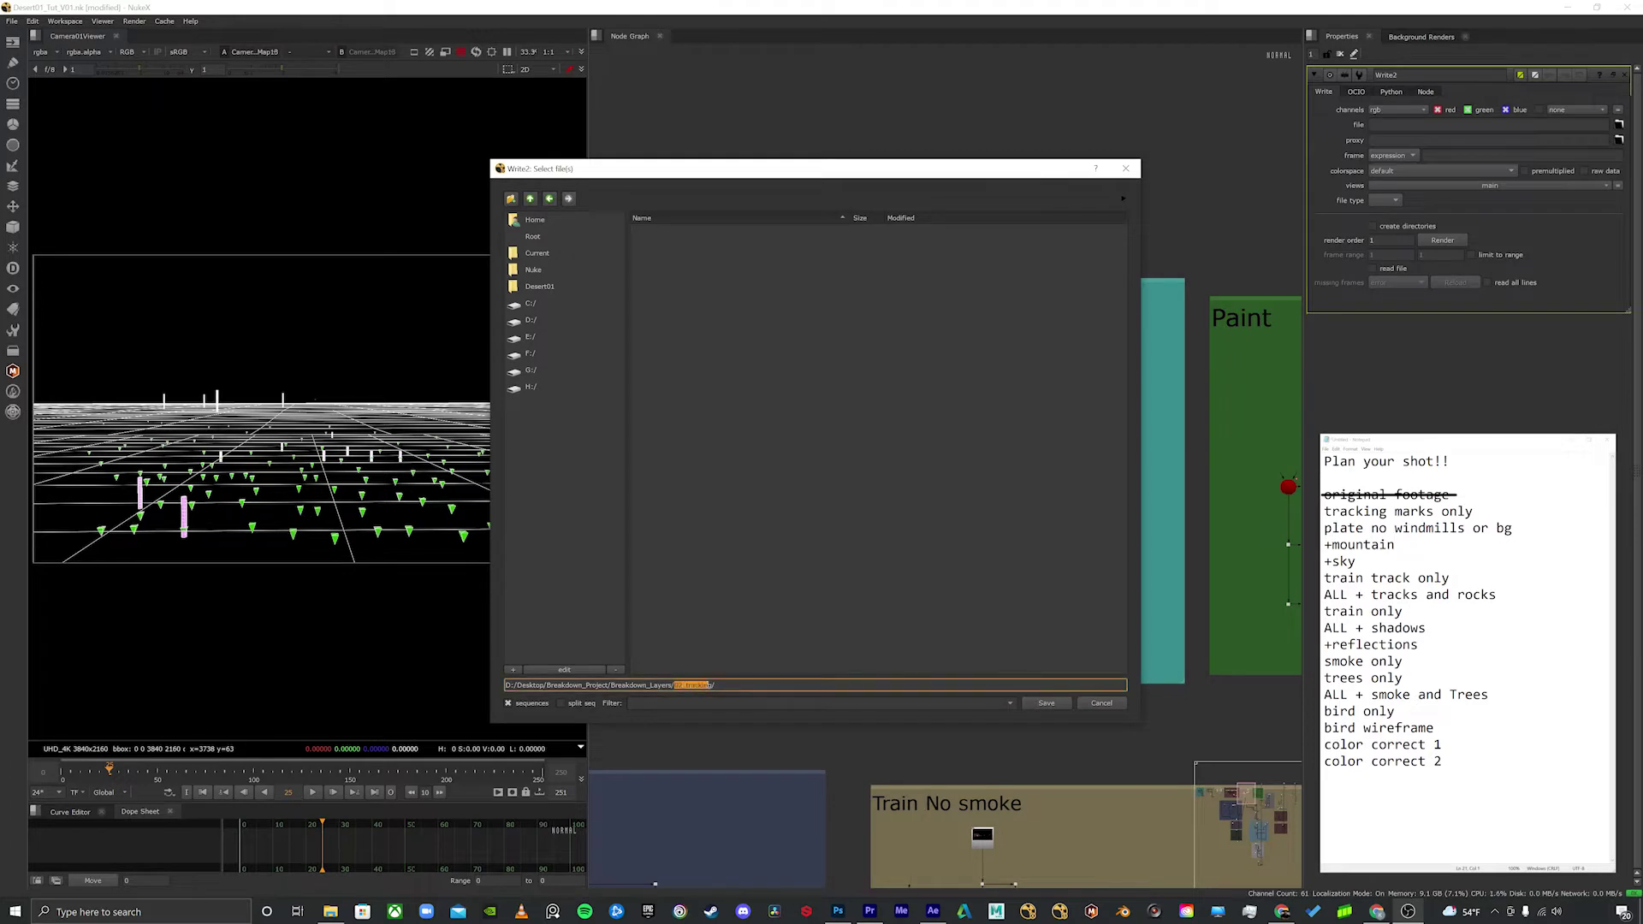
key(ctrl+c)
key(End)
key(ctrl+v)
text(_####.)
click(1037, 703)
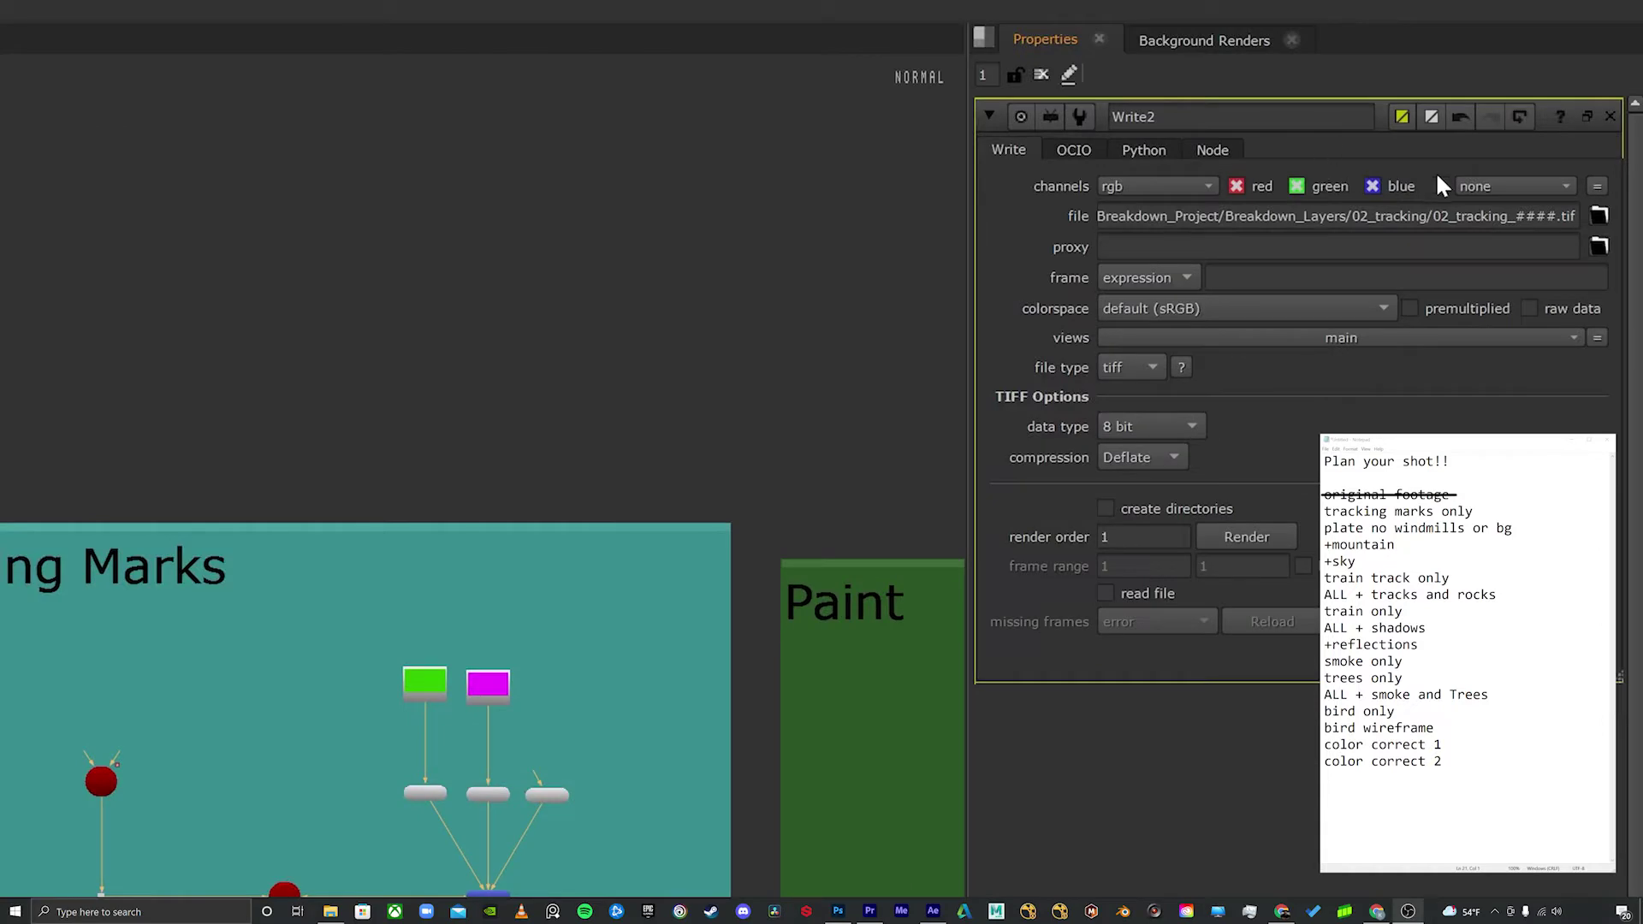
Step: Add rgba.alpha as the fourth channel and render the tracking marks frames 0 to 250
click(1566, 186)
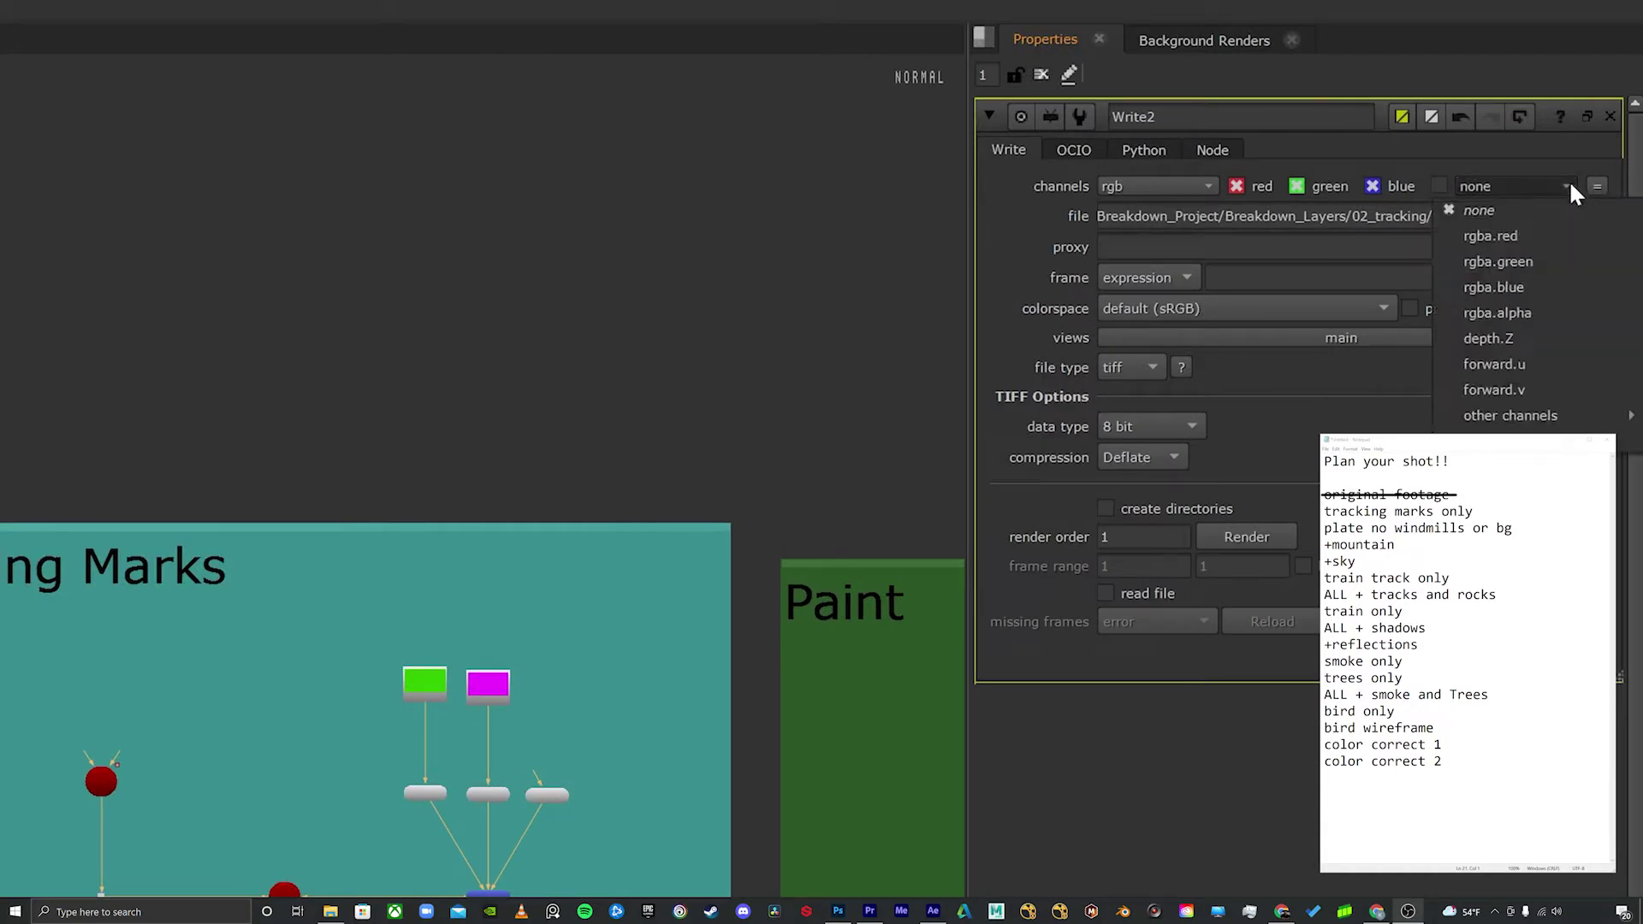
click(1526, 314)
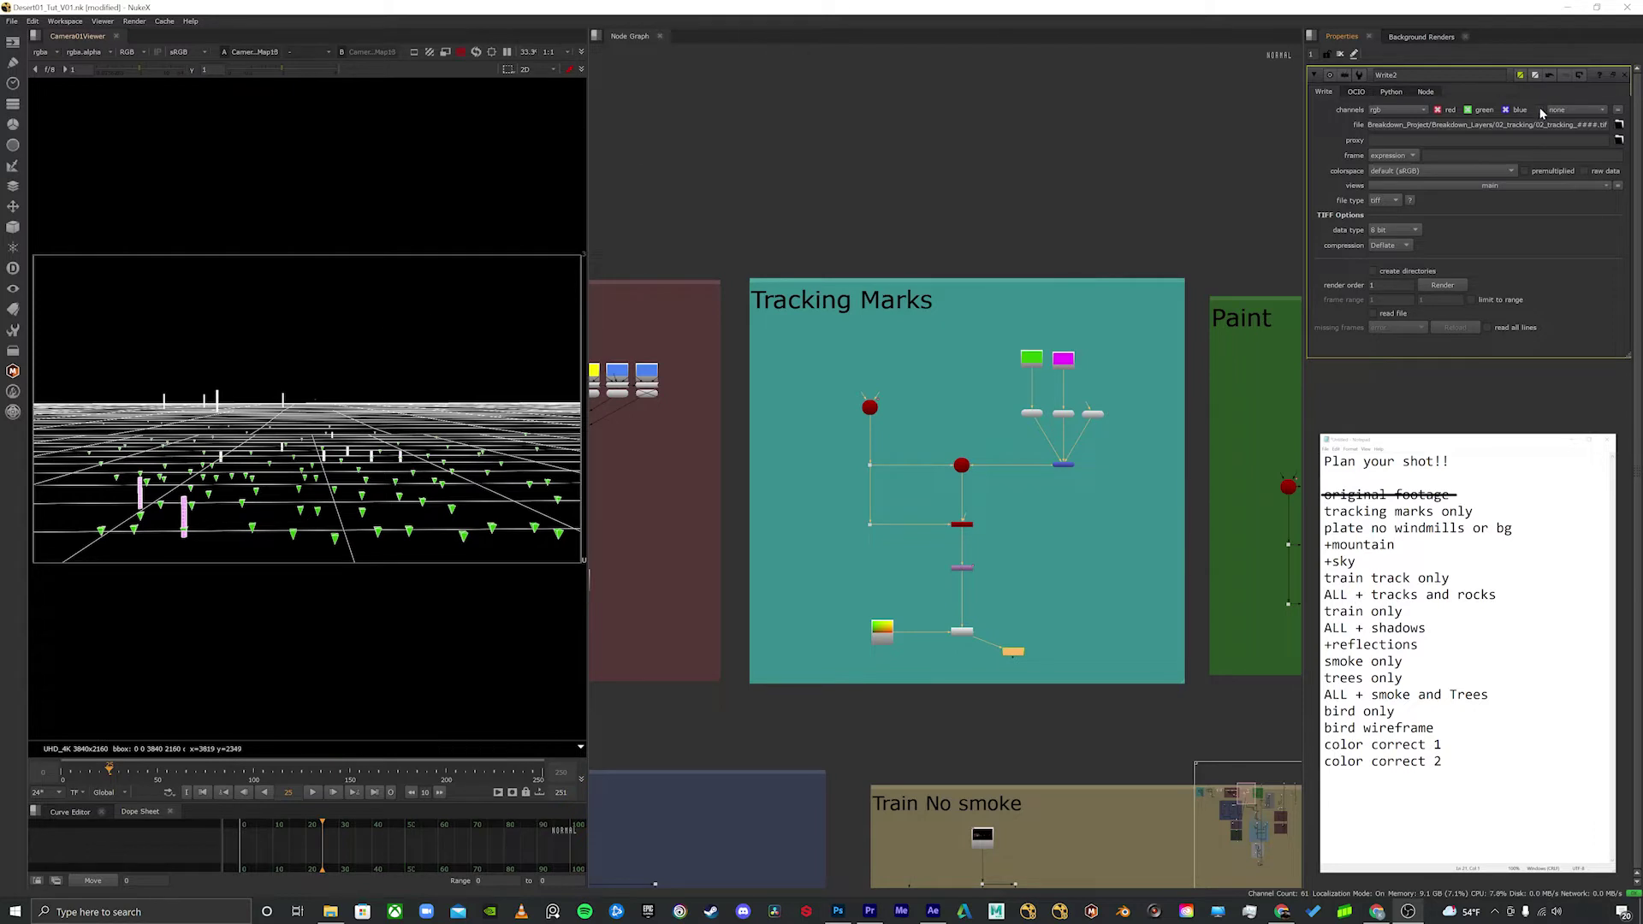
click(1604, 111)
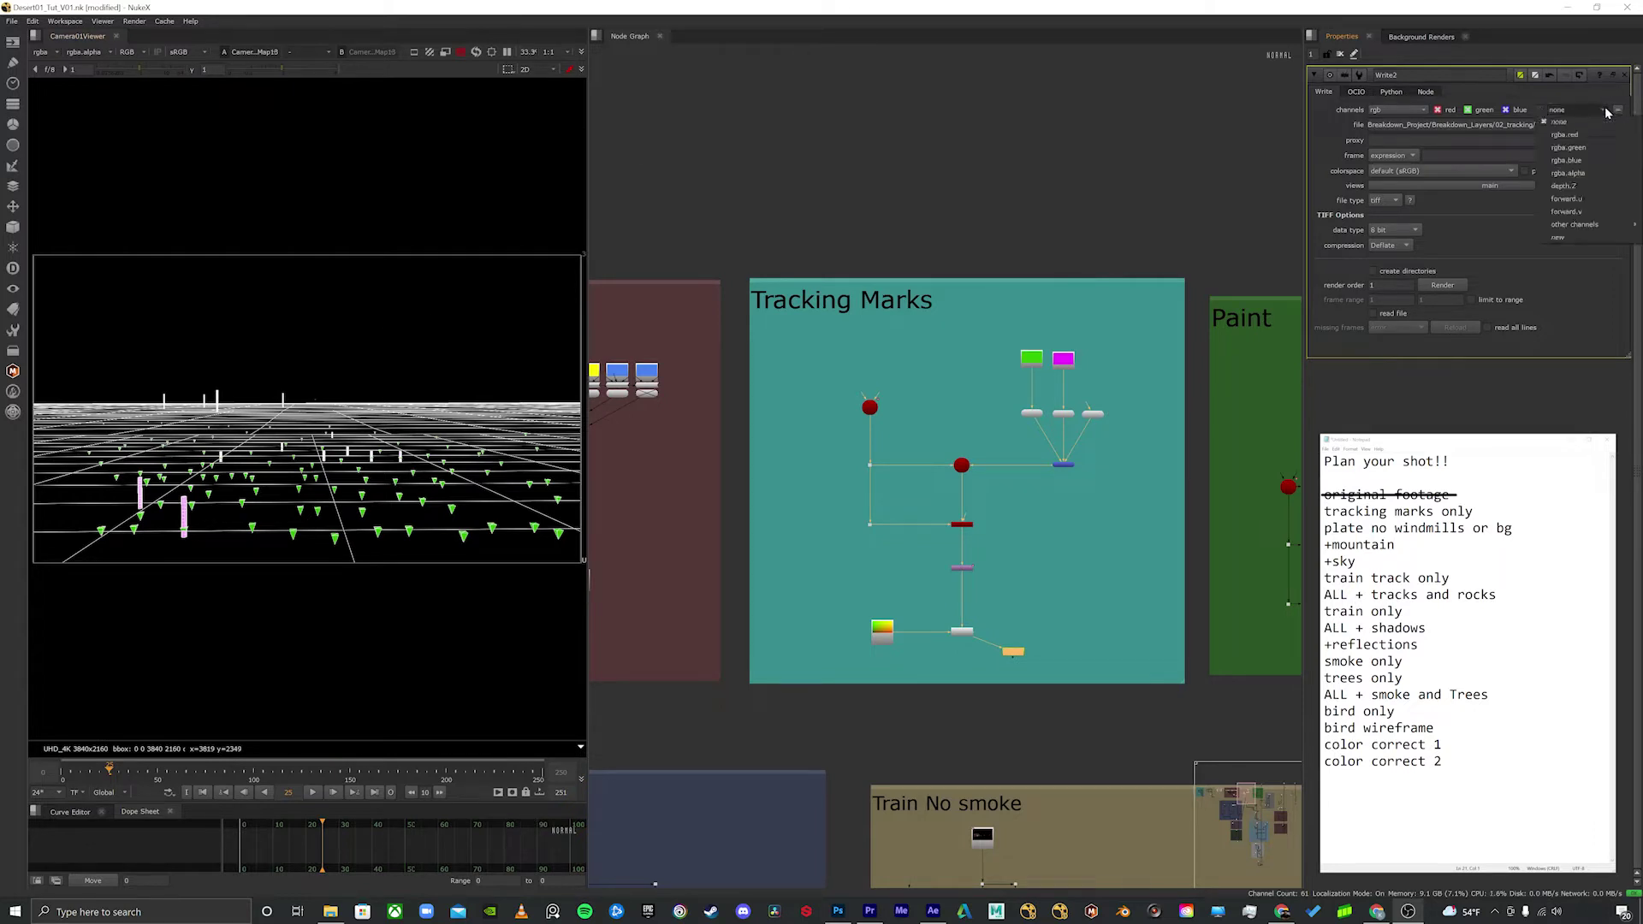
click(1574, 171)
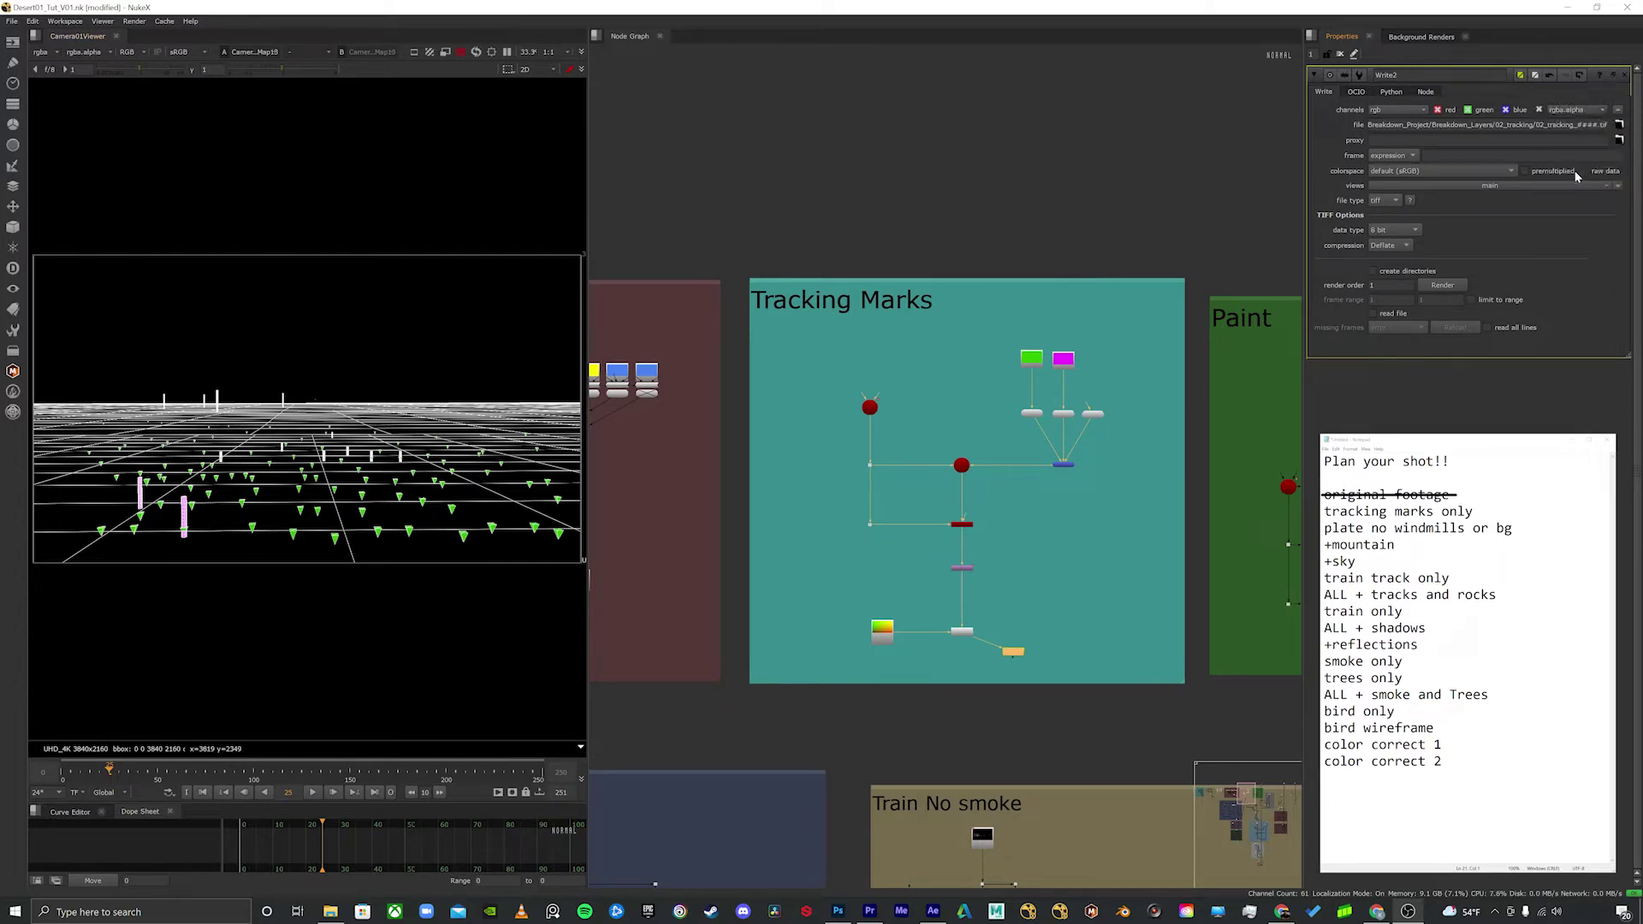
click(1445, 286)
click(822, 473)
Step: View the desert plate and the Far BG tree outputs, ending on Merge3 and the Merge1 sky plate
scroll(1065, 510, down, 5)
scroll(890, 646, up, 5)
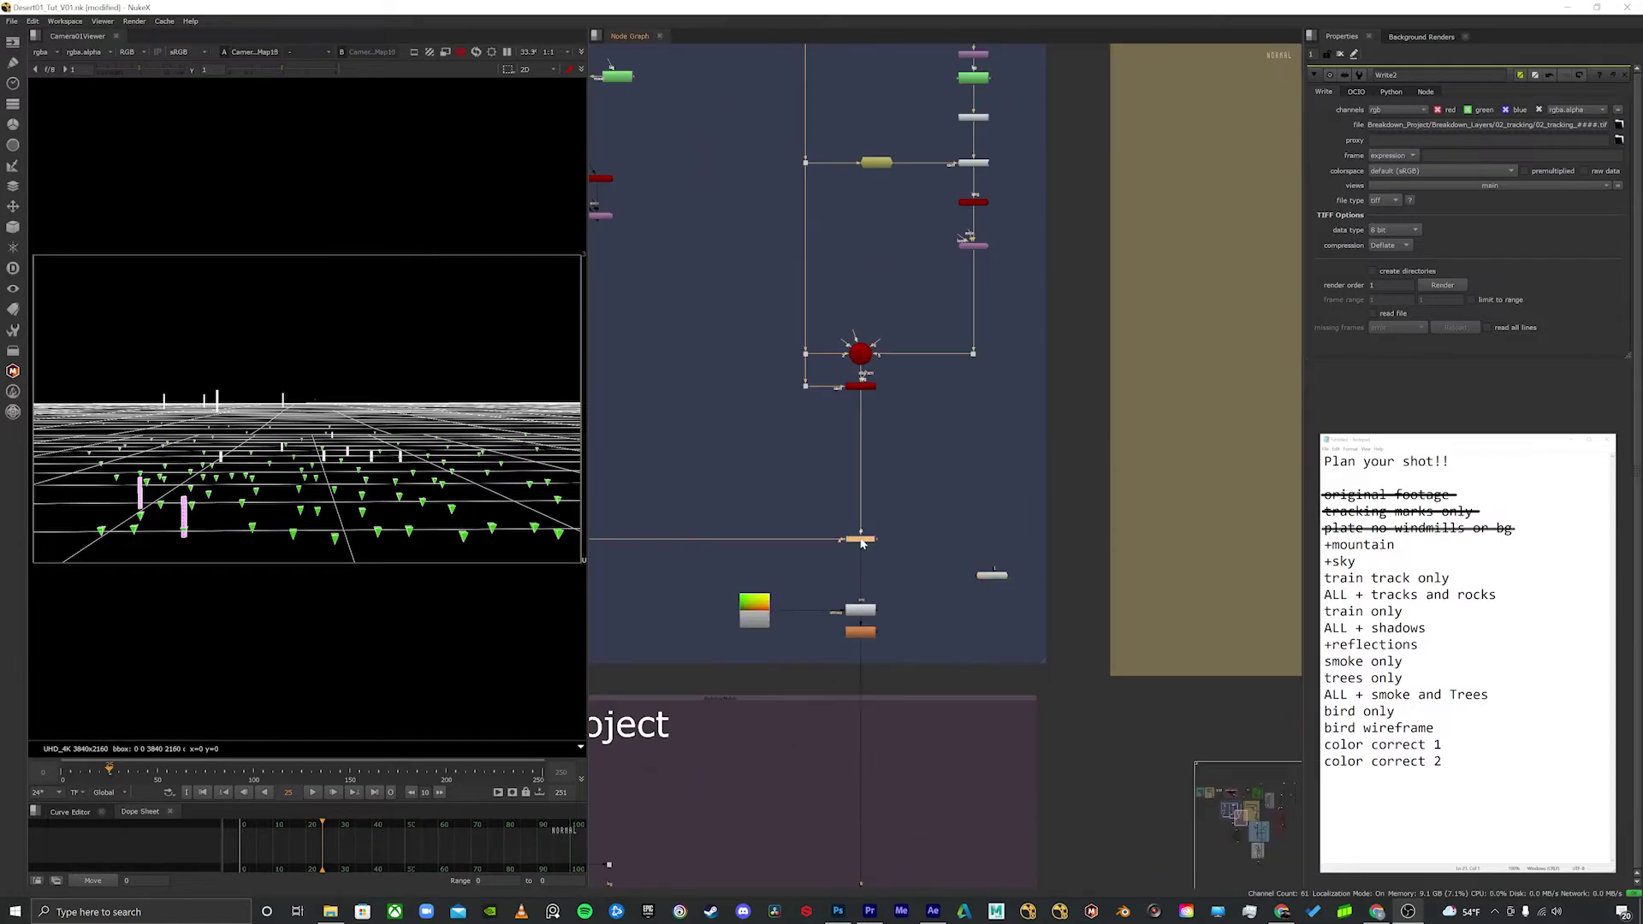
key(1)
scroll(994, 582, down, 2)
click(687, 502)
key(1)
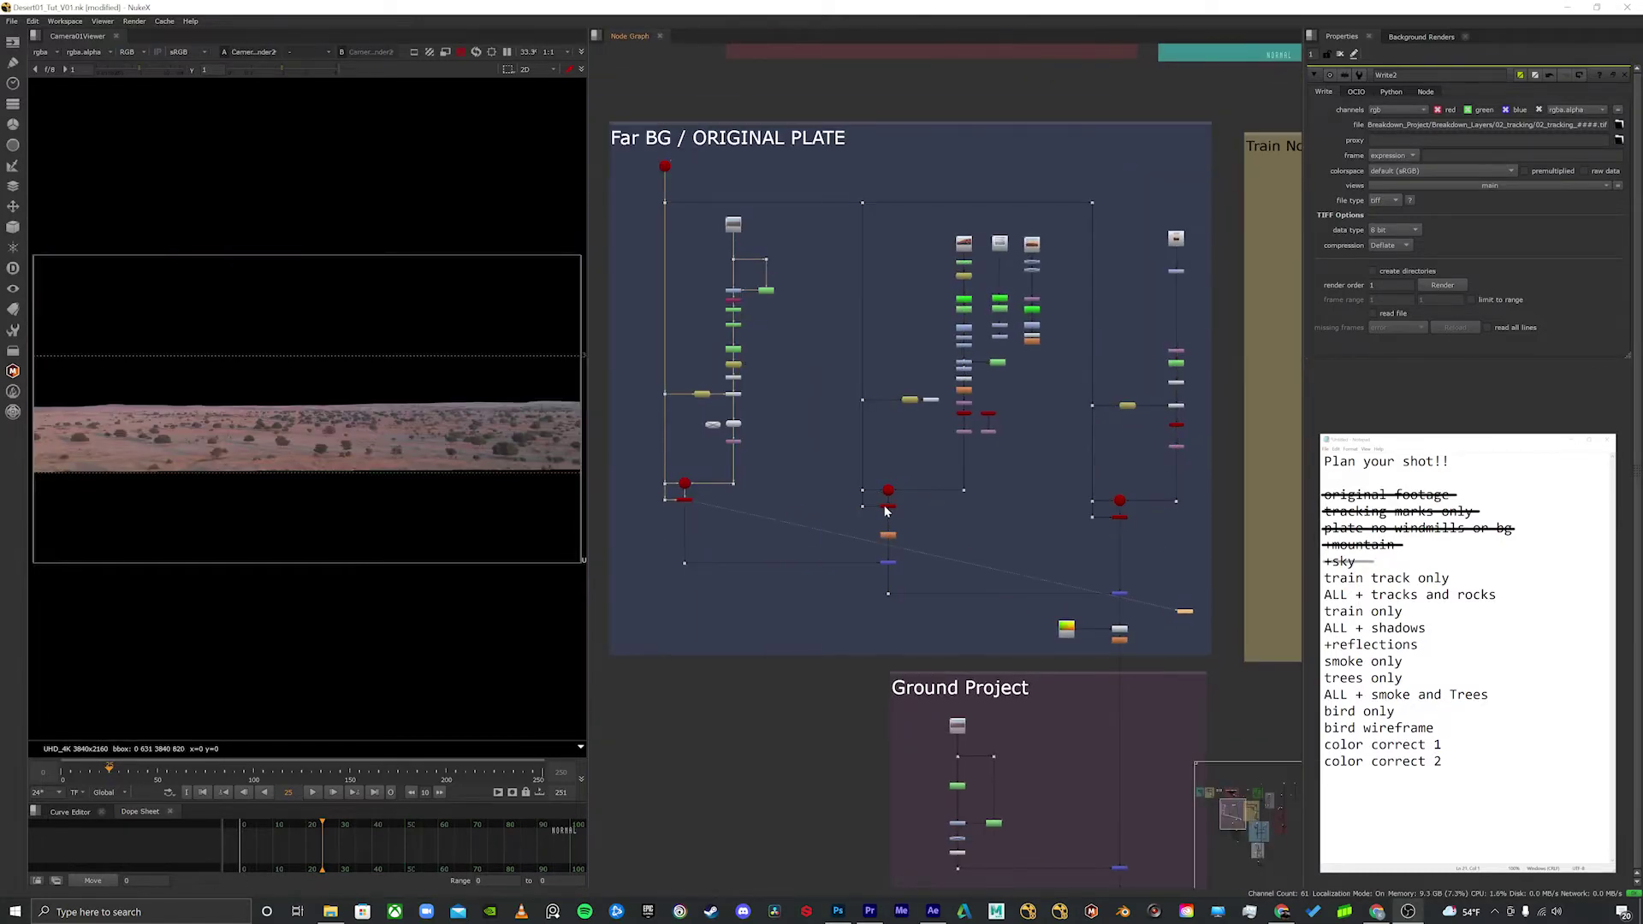
click(887, 505)
key(1)
click(890, 562)
key(1)
drag(1122, 597, 1018, 546)
click(1016, 544)
key(1)
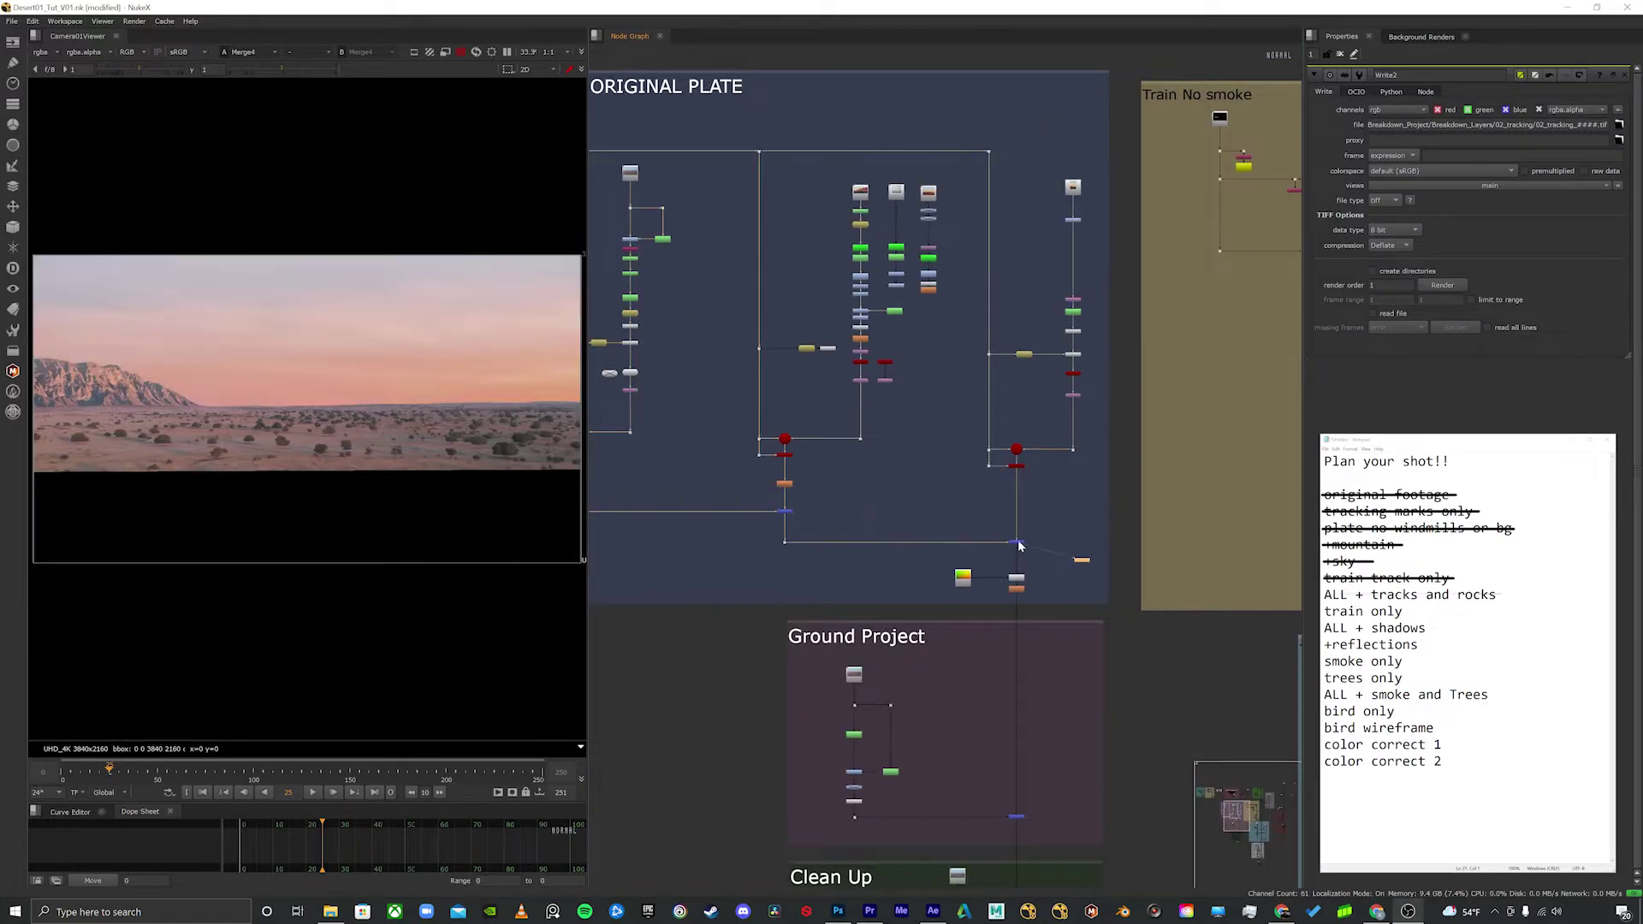
Step: View the Keymix3 train-without-smoke output and the smoke-only output
drag(1097, 805, 1001, 502)
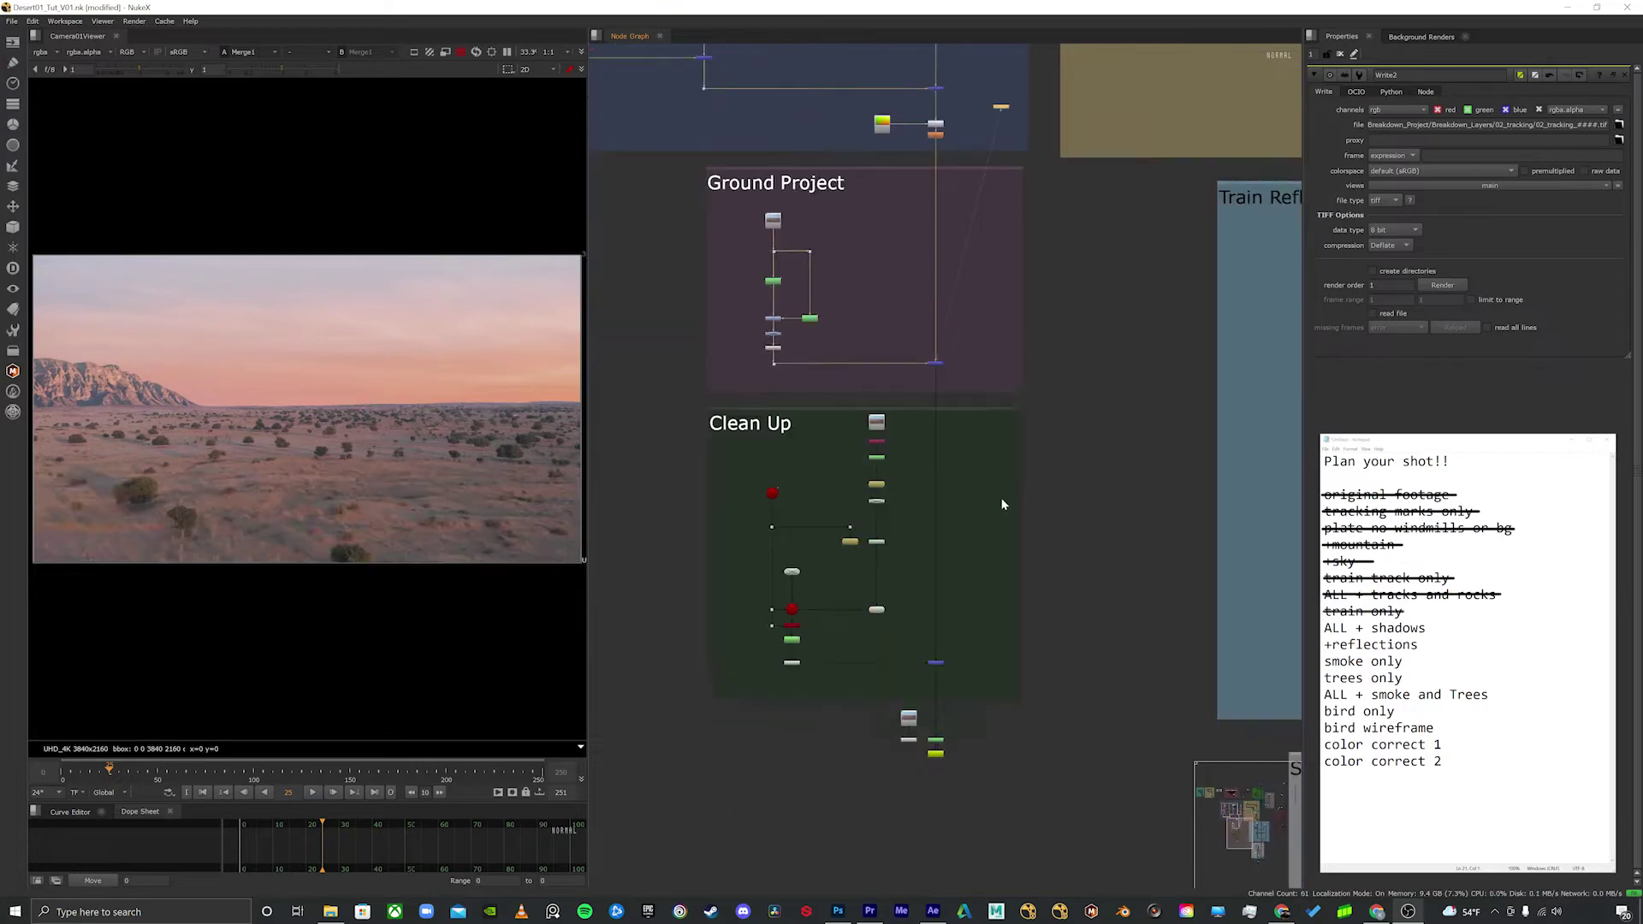
scroll(1101, 496, down, 6)
scroll(1091, 360, up, 5)
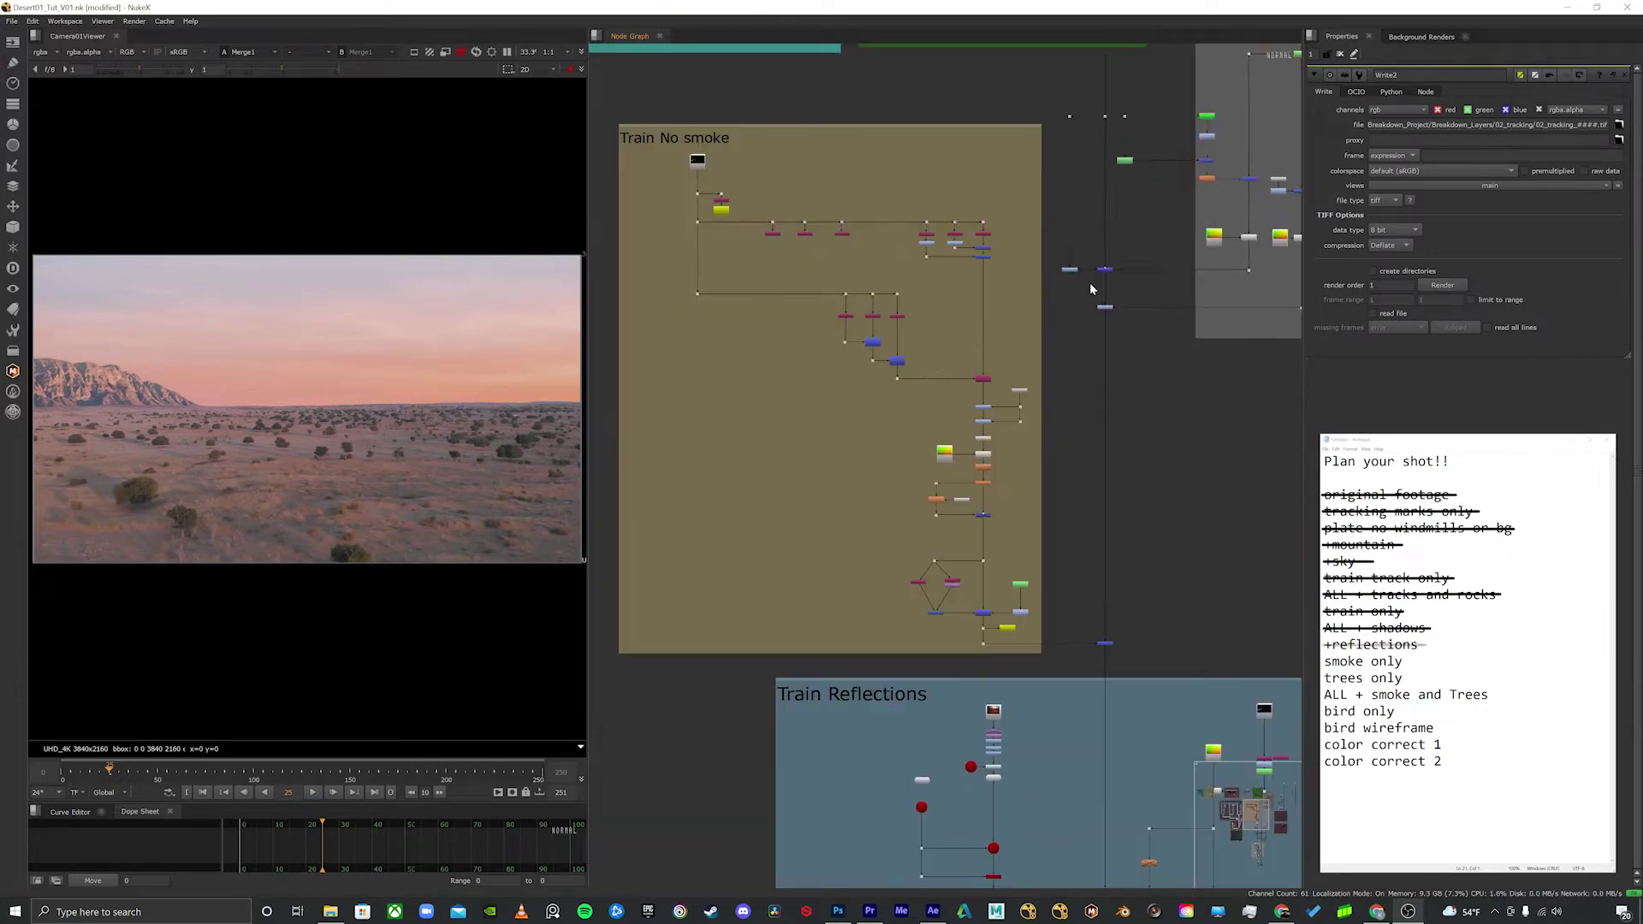
click(983, 613)
key(1)
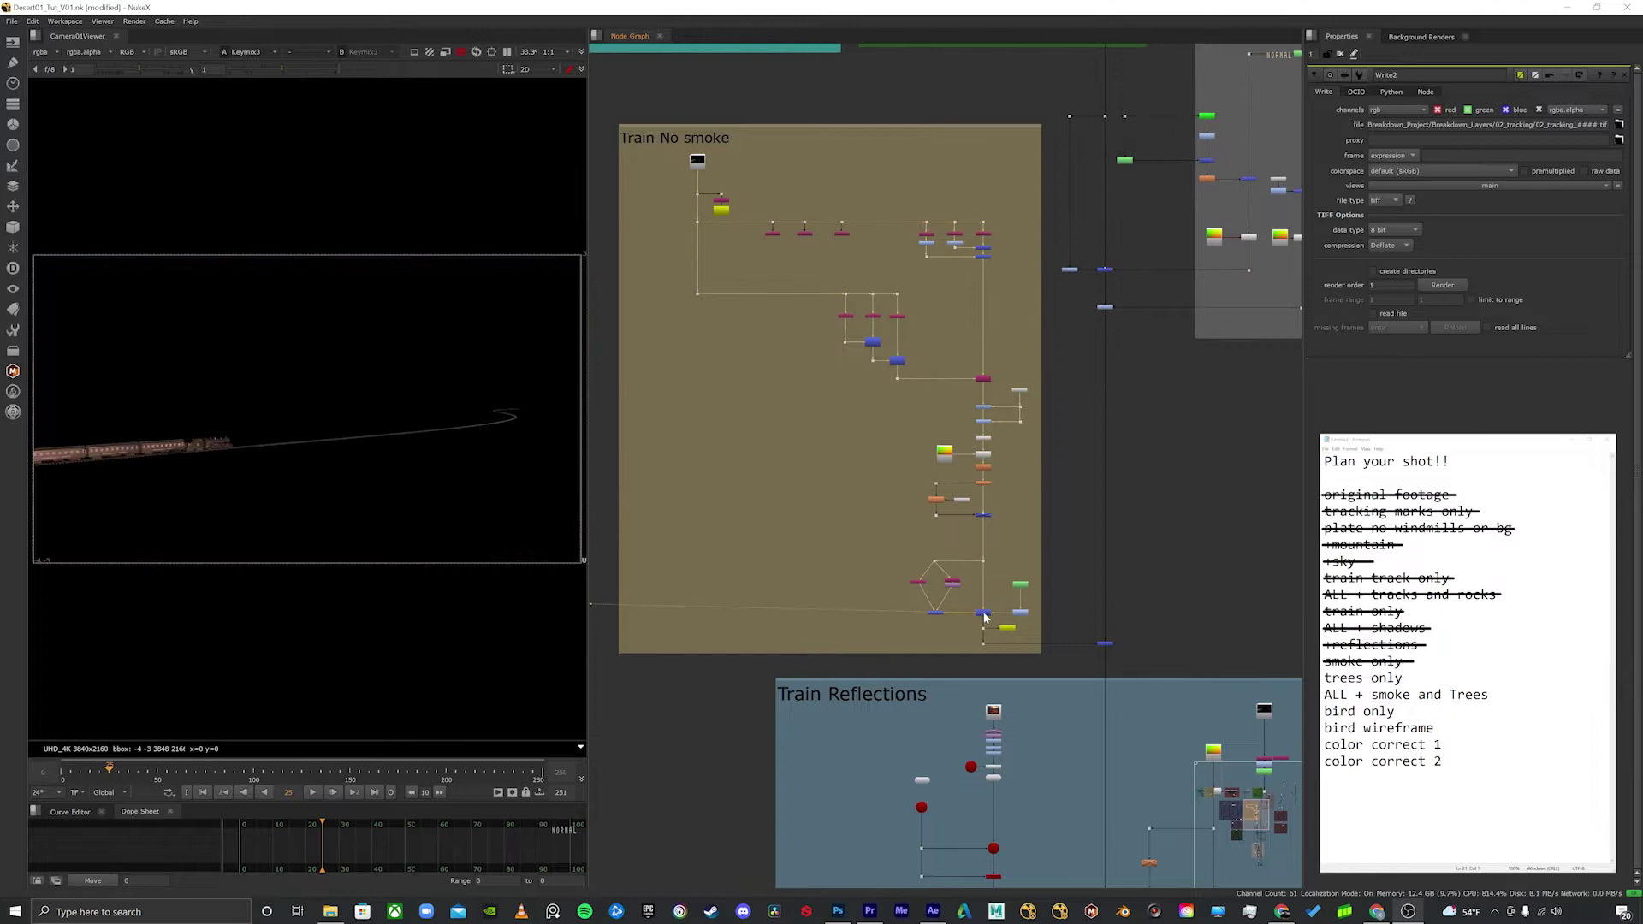
scroll(1006, 363, up, 4)
drag(1141, 570, 1067, 470)
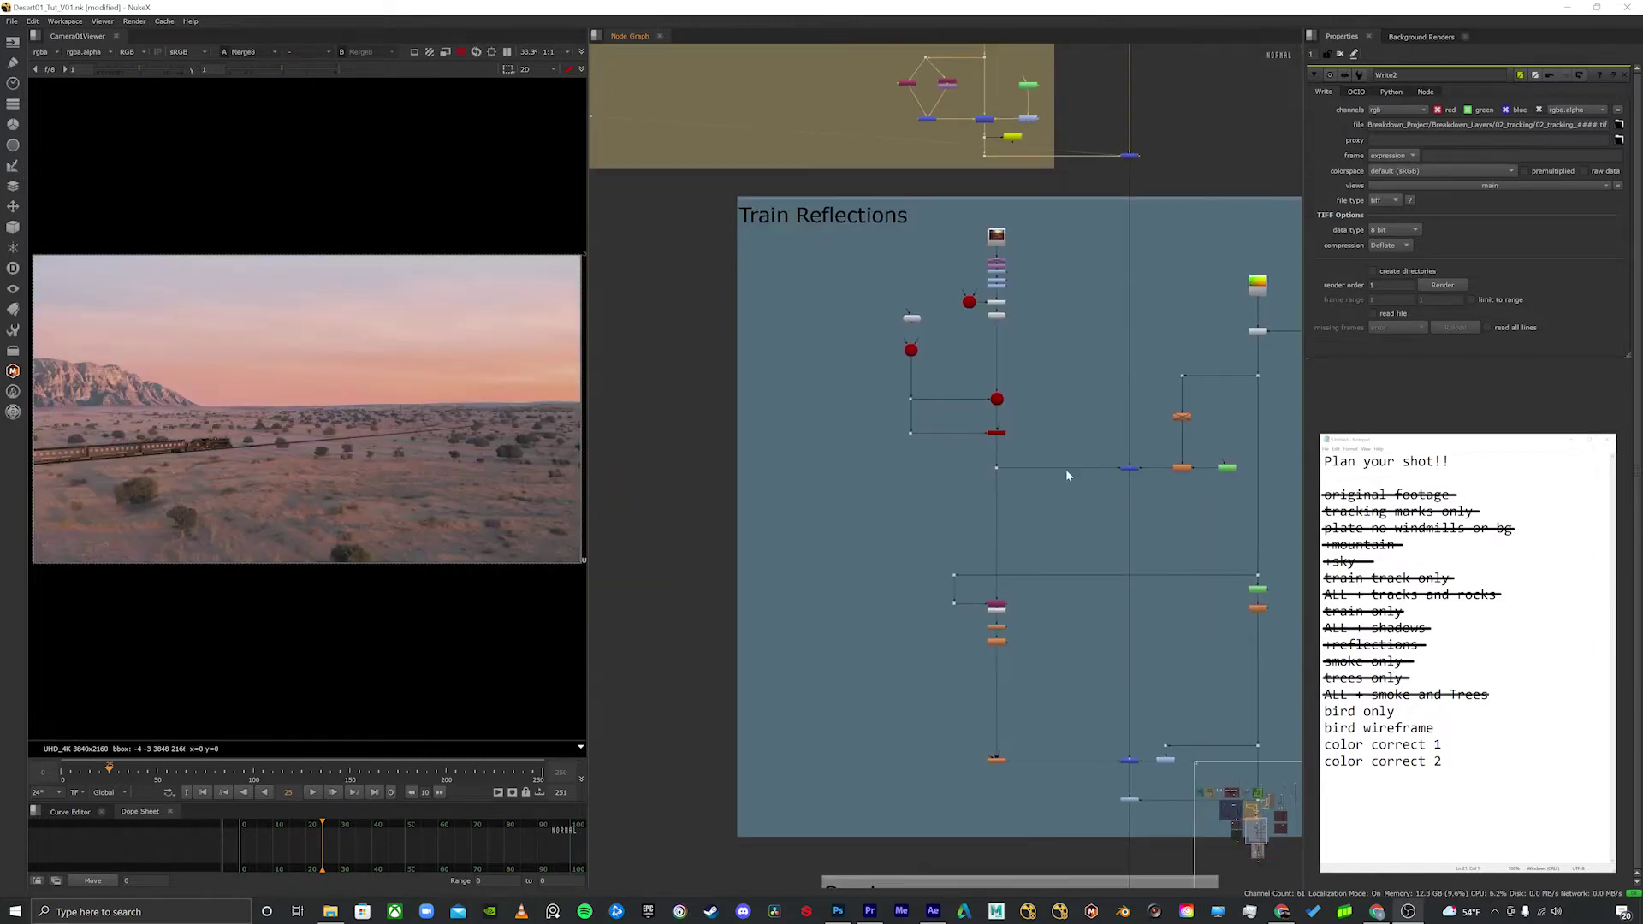
scroll(995, 467, down, 3)
scroll(1019, 565, up, 3)
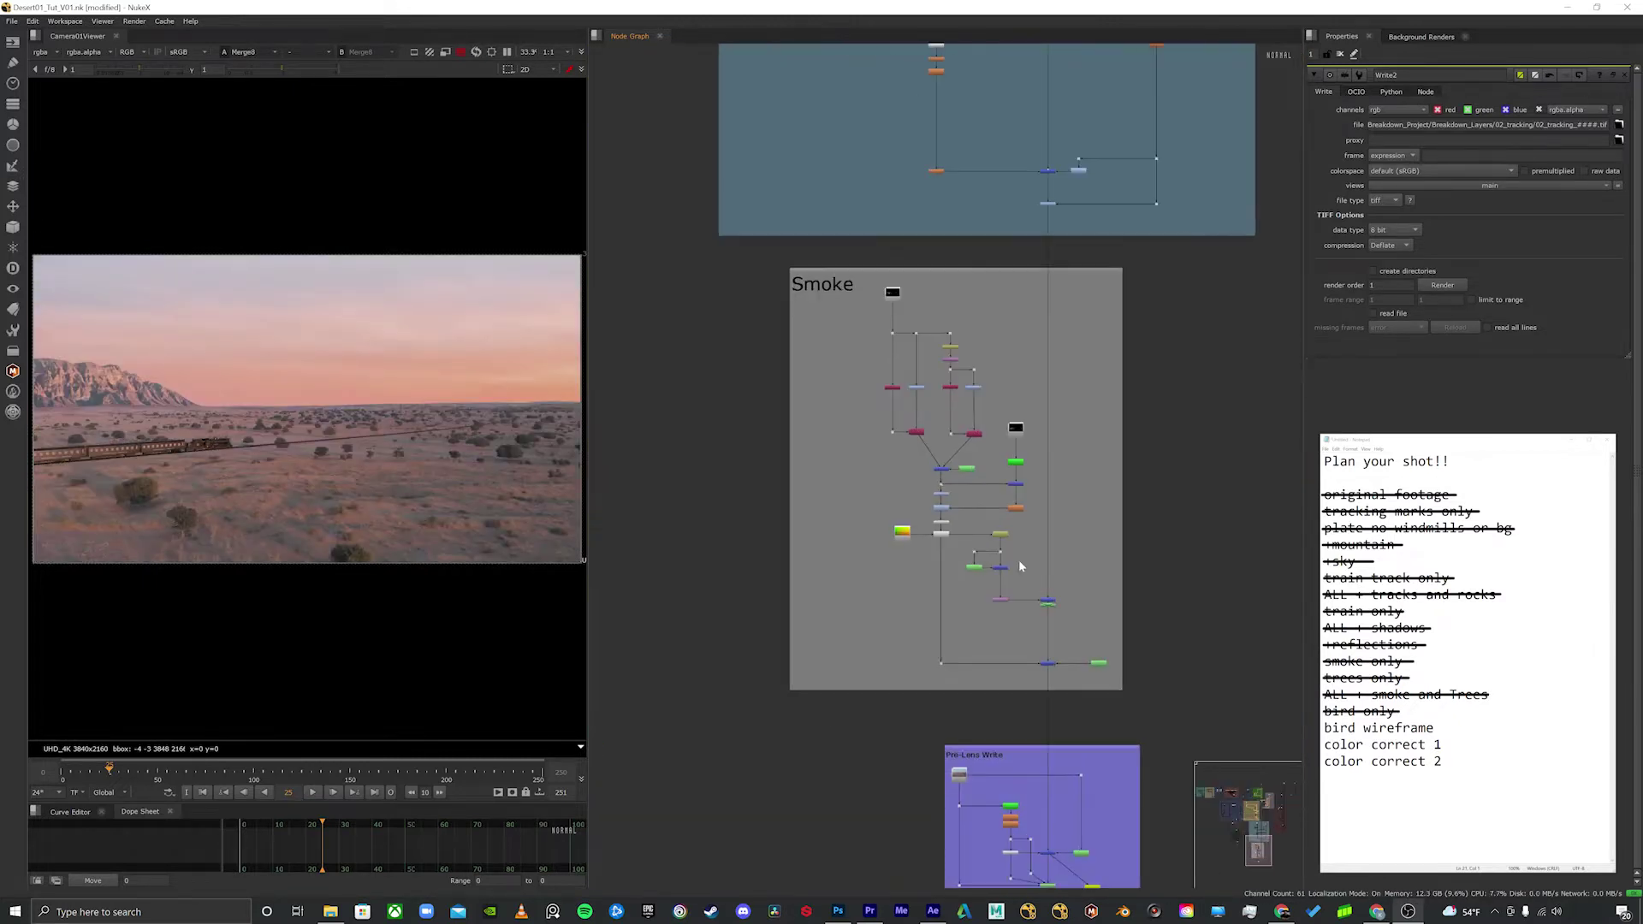
click(940, 533)
key(1)
Step: View the node near Shadow Fix and the Merge31 composite, then select a Final CC colour-correct node
scroll(990, 583, down, 3)
scroll(1102, 574, up, 3)
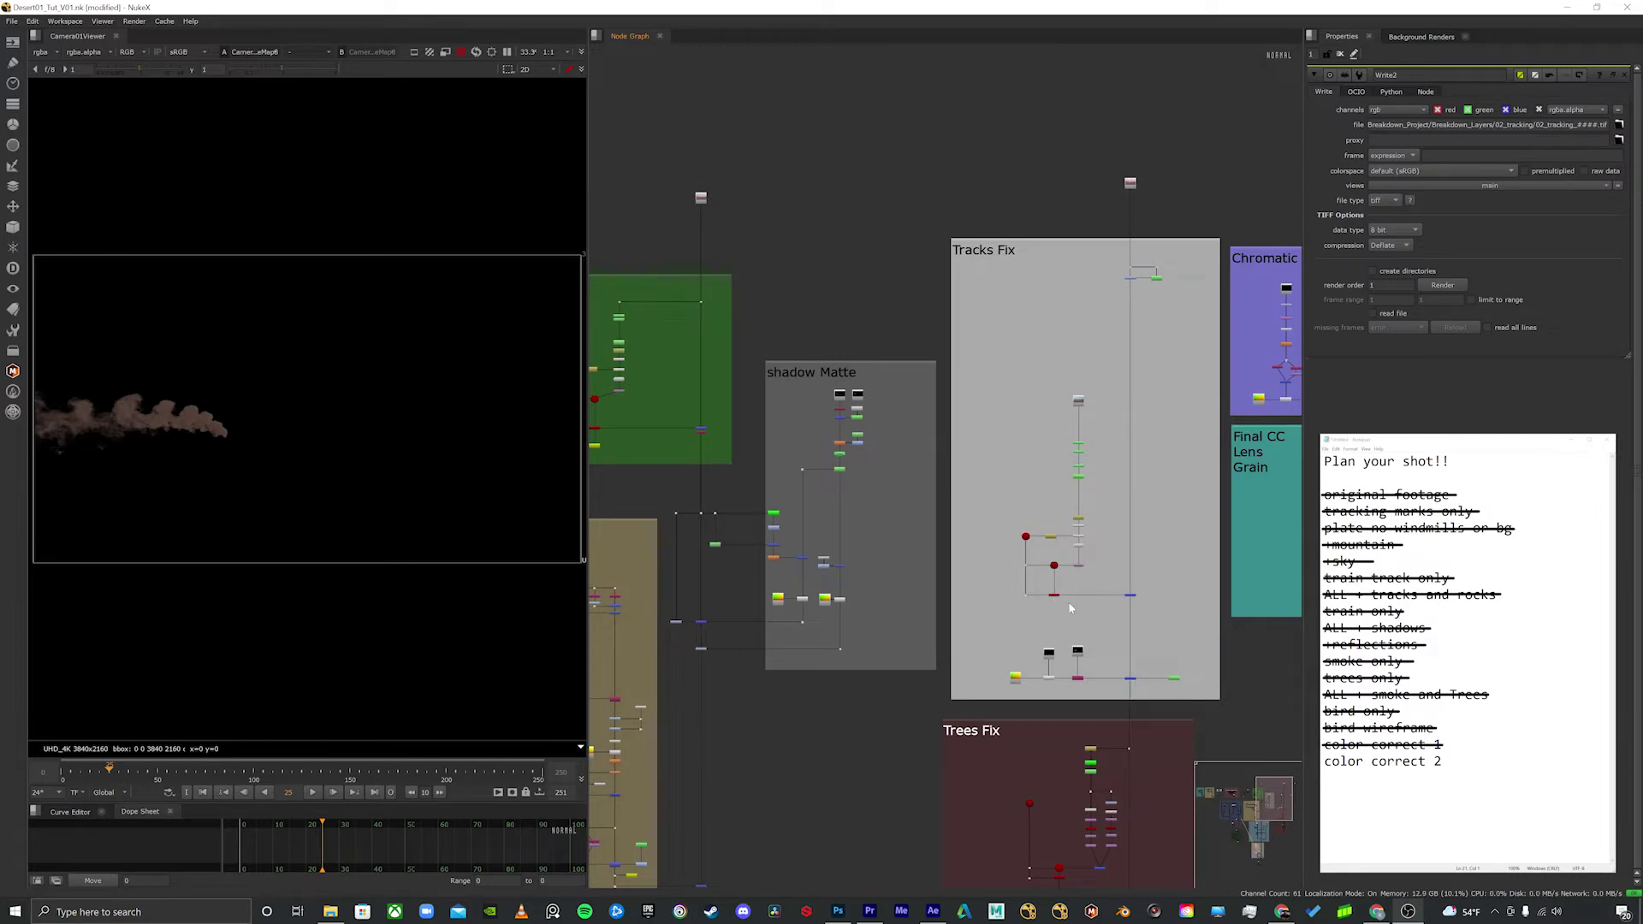
scroll(1068, 602, down, 3)
scroll(1050, 529, up, 3)
click(1030, 553)
key(1)
scroll(1030, 553, down, 3)
scroll(1059, 532, up, 3)
click(1059, 529)
key(1)
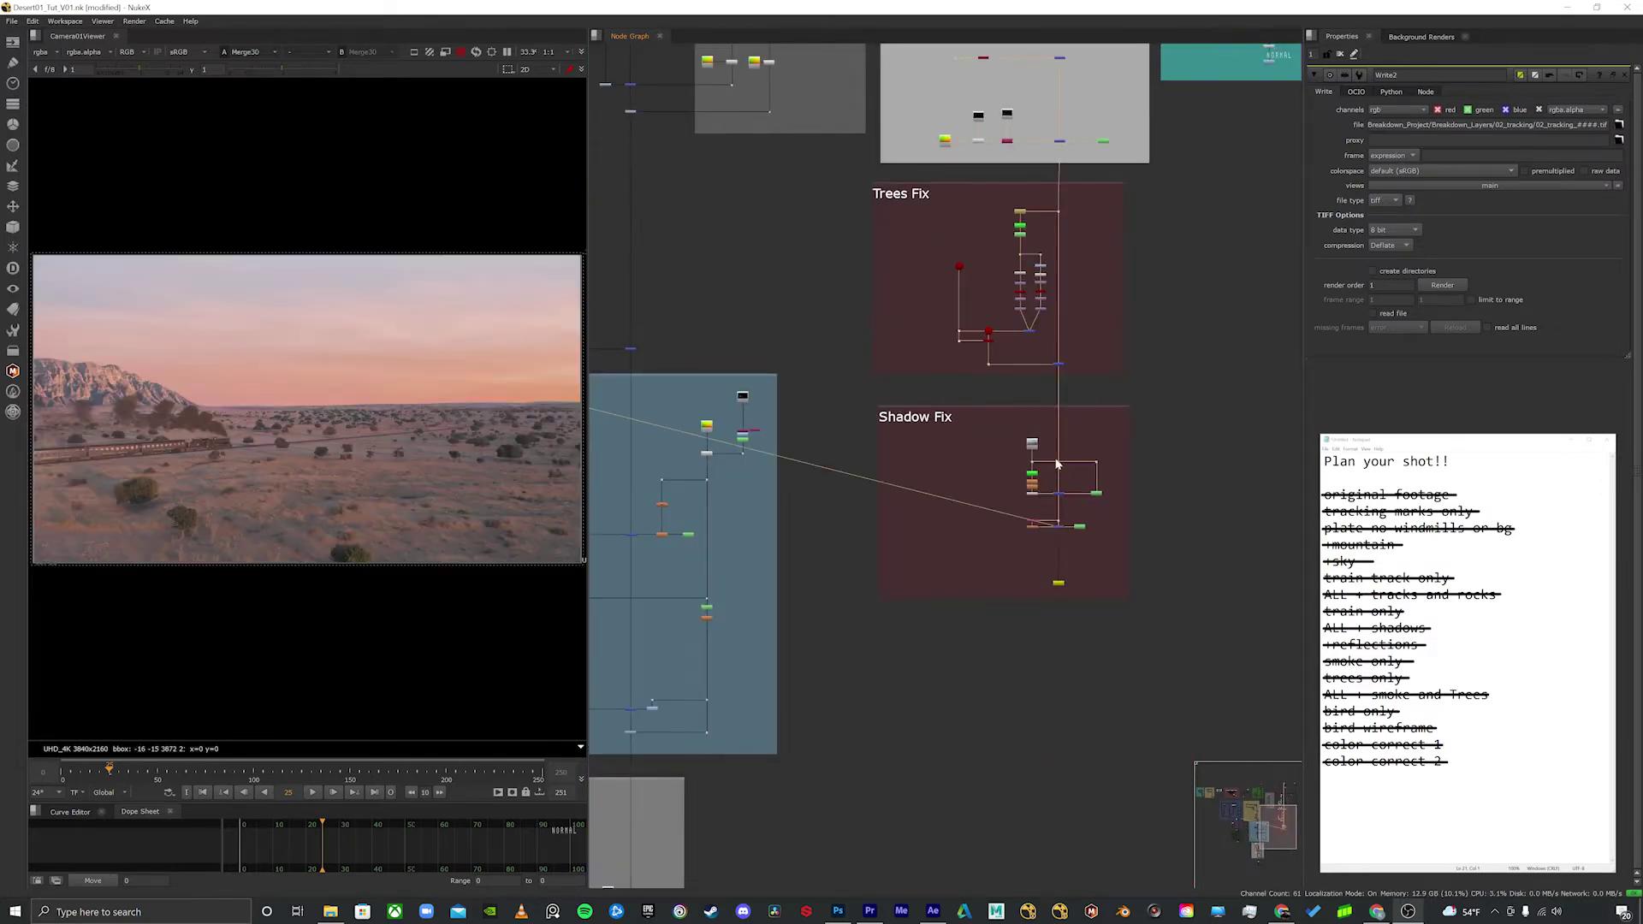
scroll(1059, 531, down, 3)
scroll(1137, 347, up, 3)
click(1137, 343)
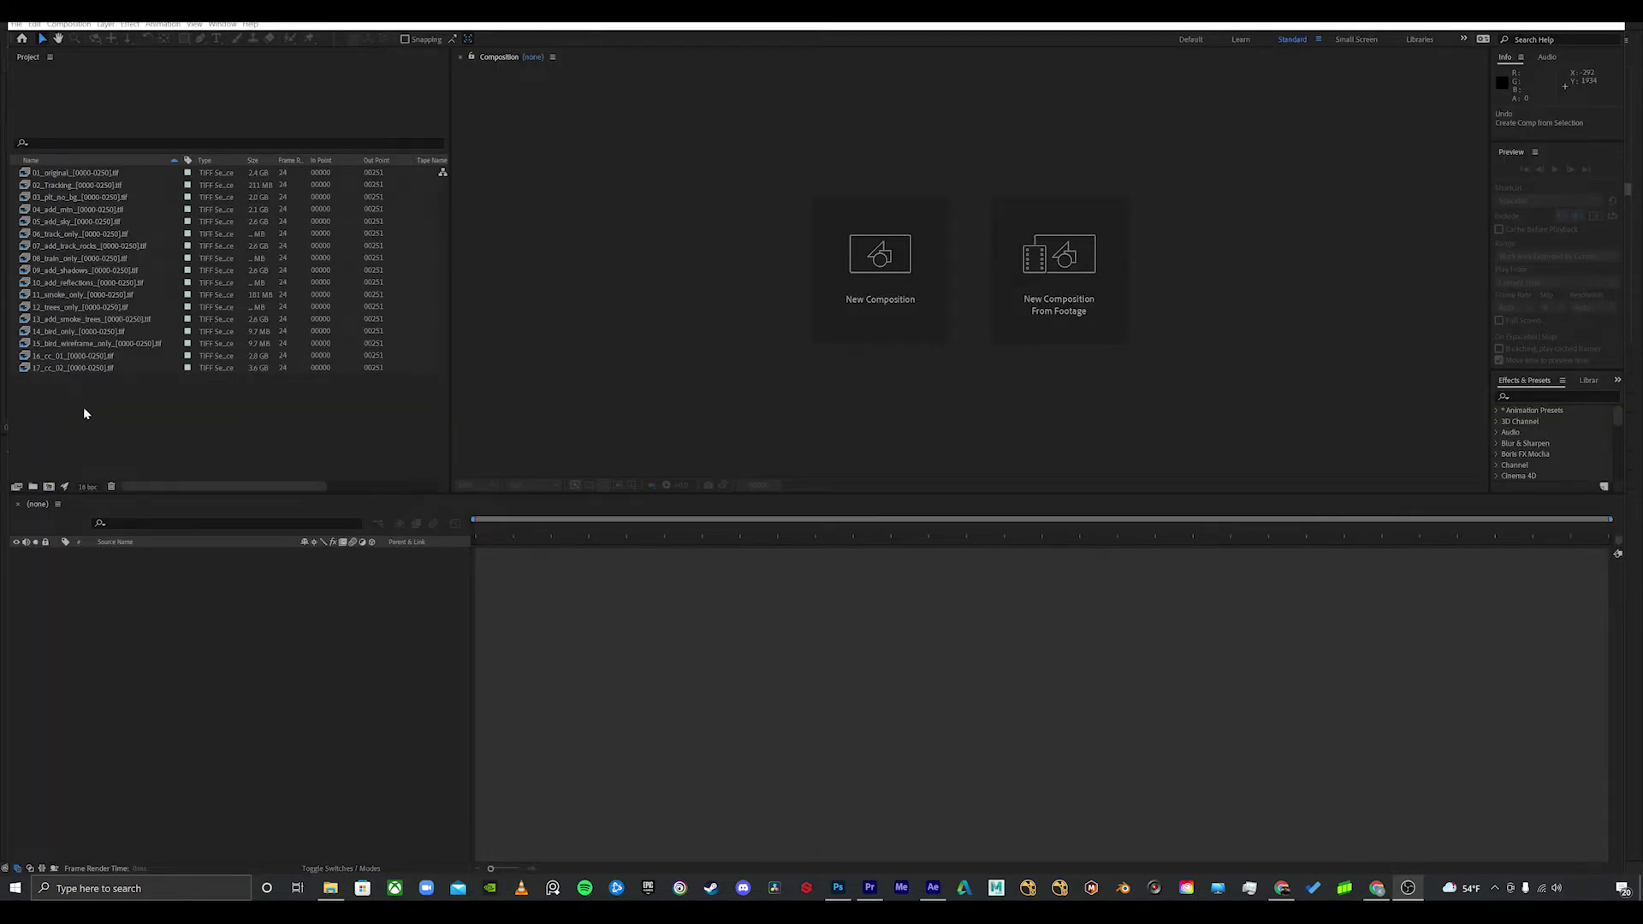
Step: Select all seventeen sequences, 01_original through 17_cc_02, in the Project panel
click(49, 367)
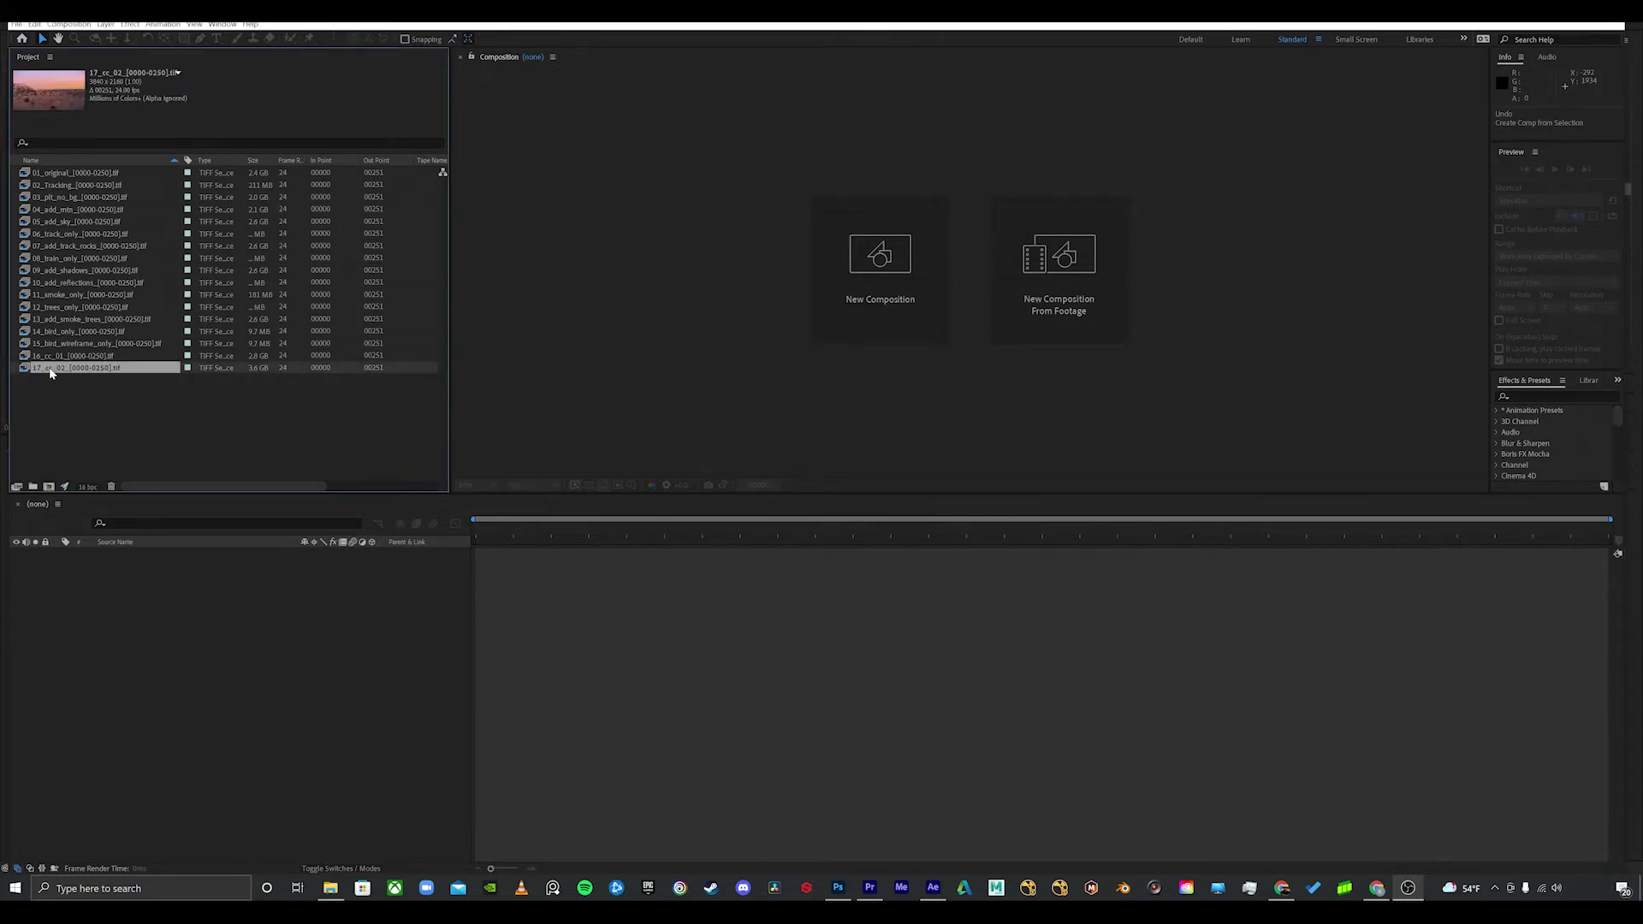
shift+click(50, 172)
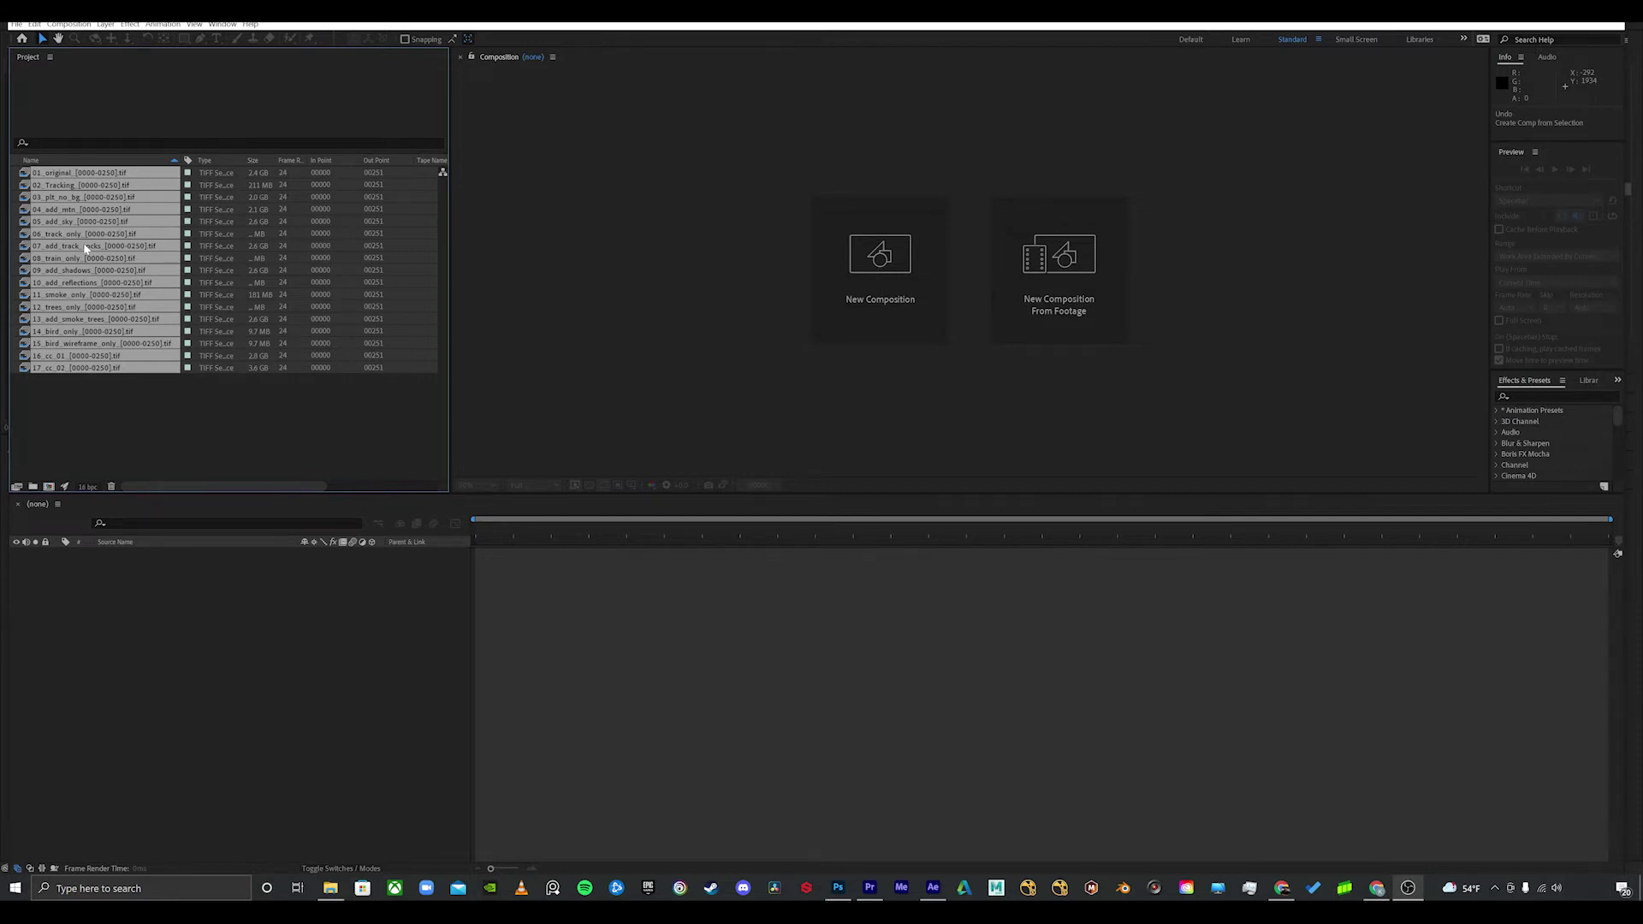
Step: Make one 17_cc_02 composition from the selected sequences using New Comp from Selection
right_click(86, 247)
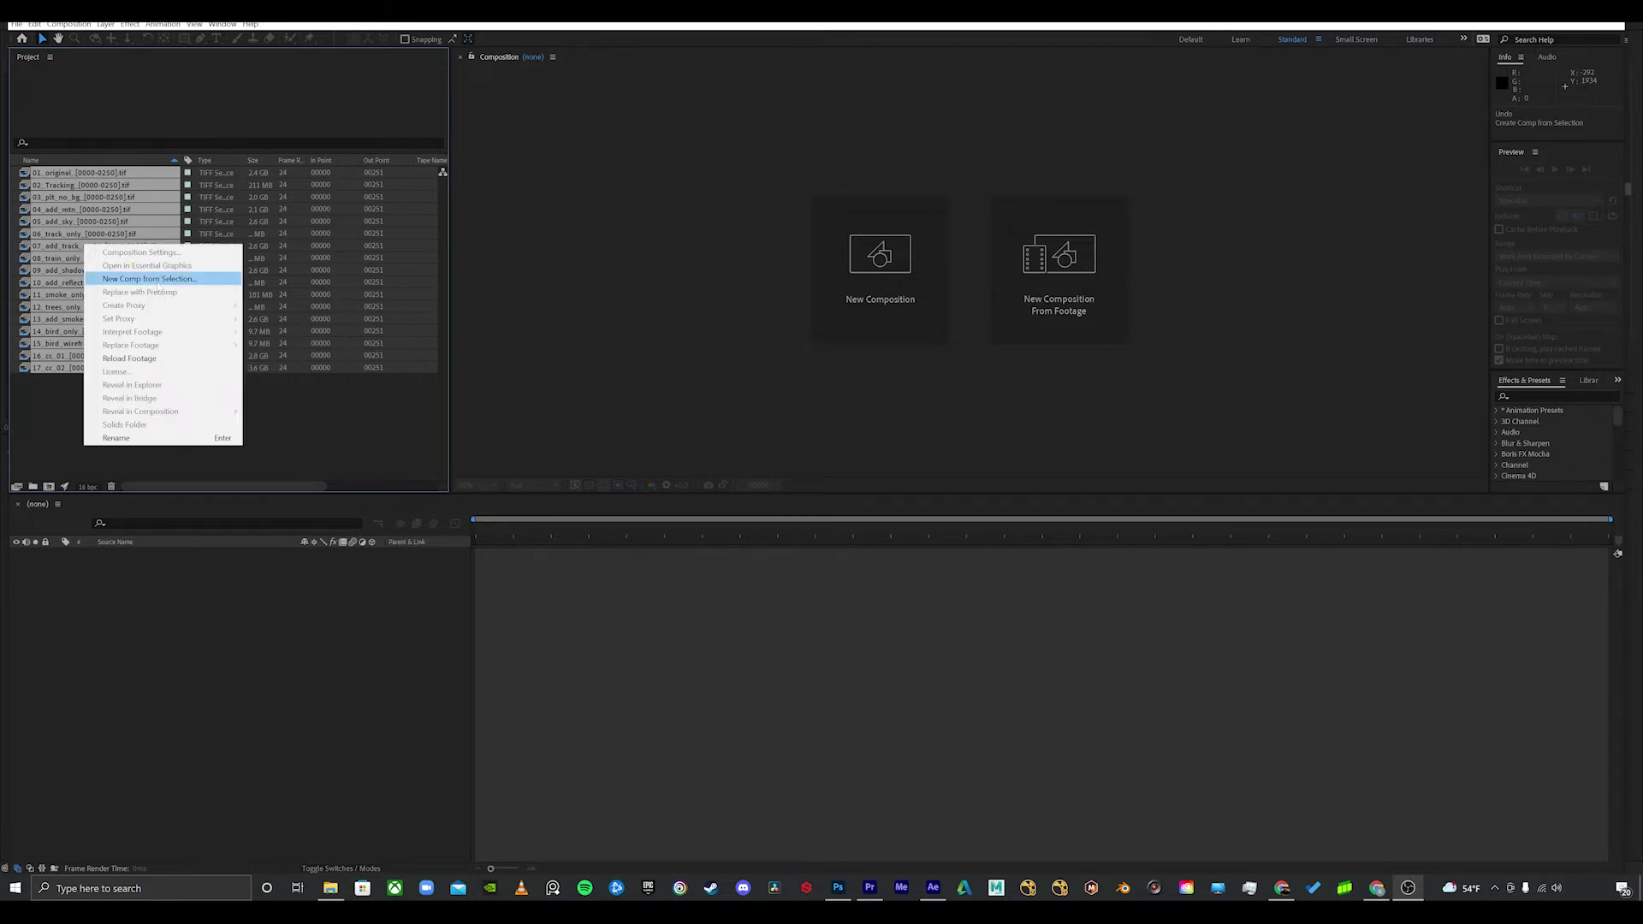
click(158, 280)
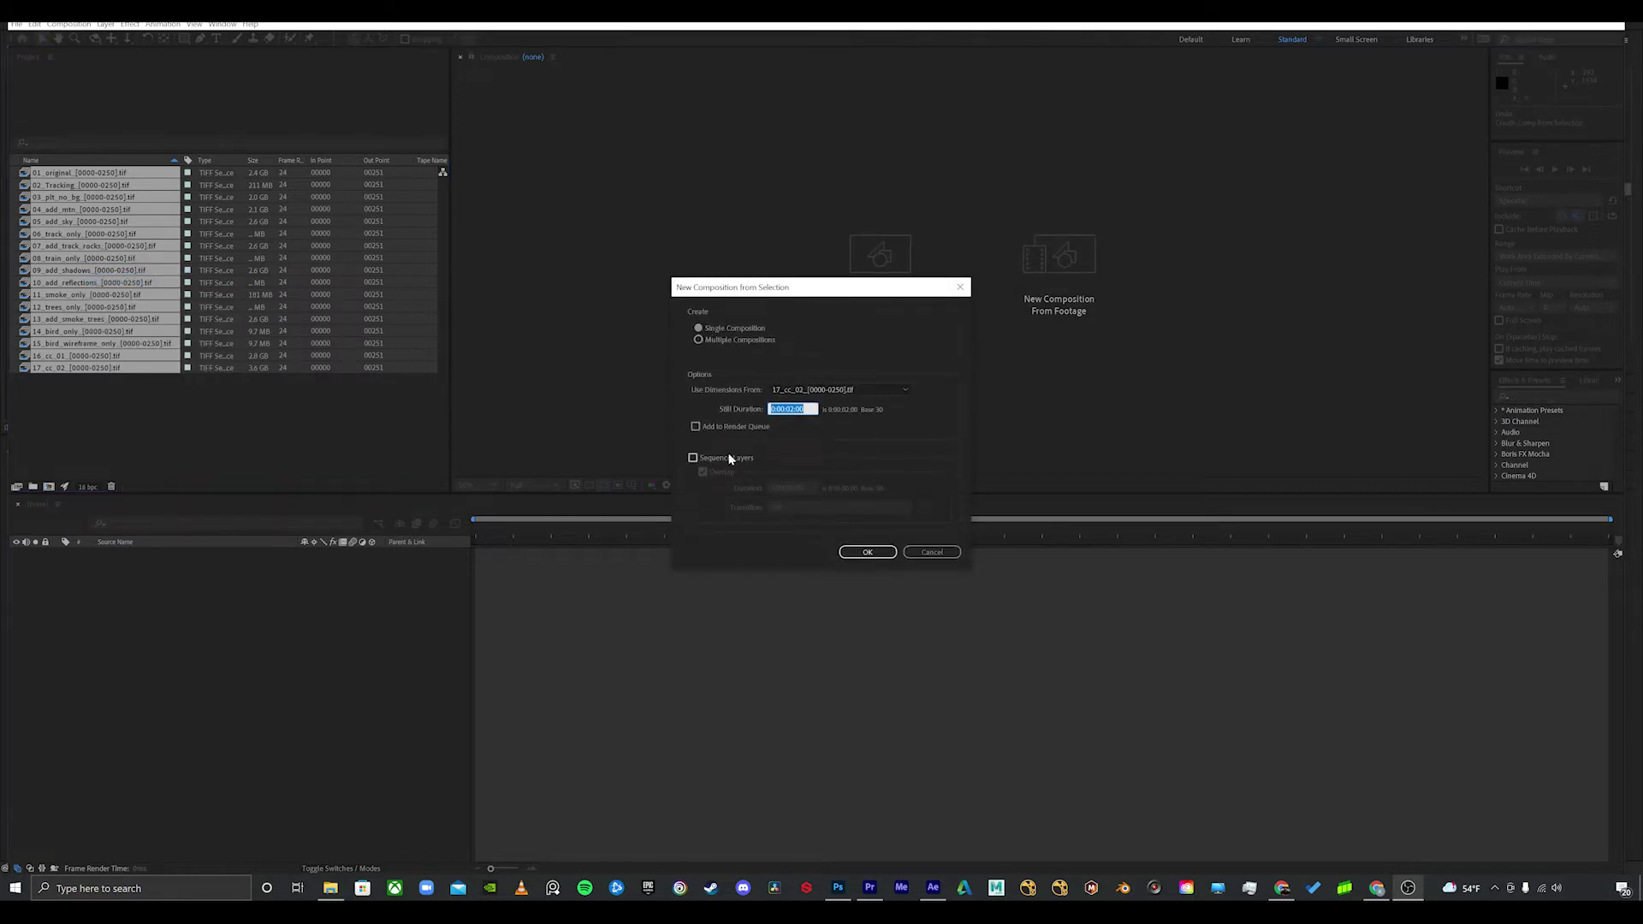
click(884, 555)
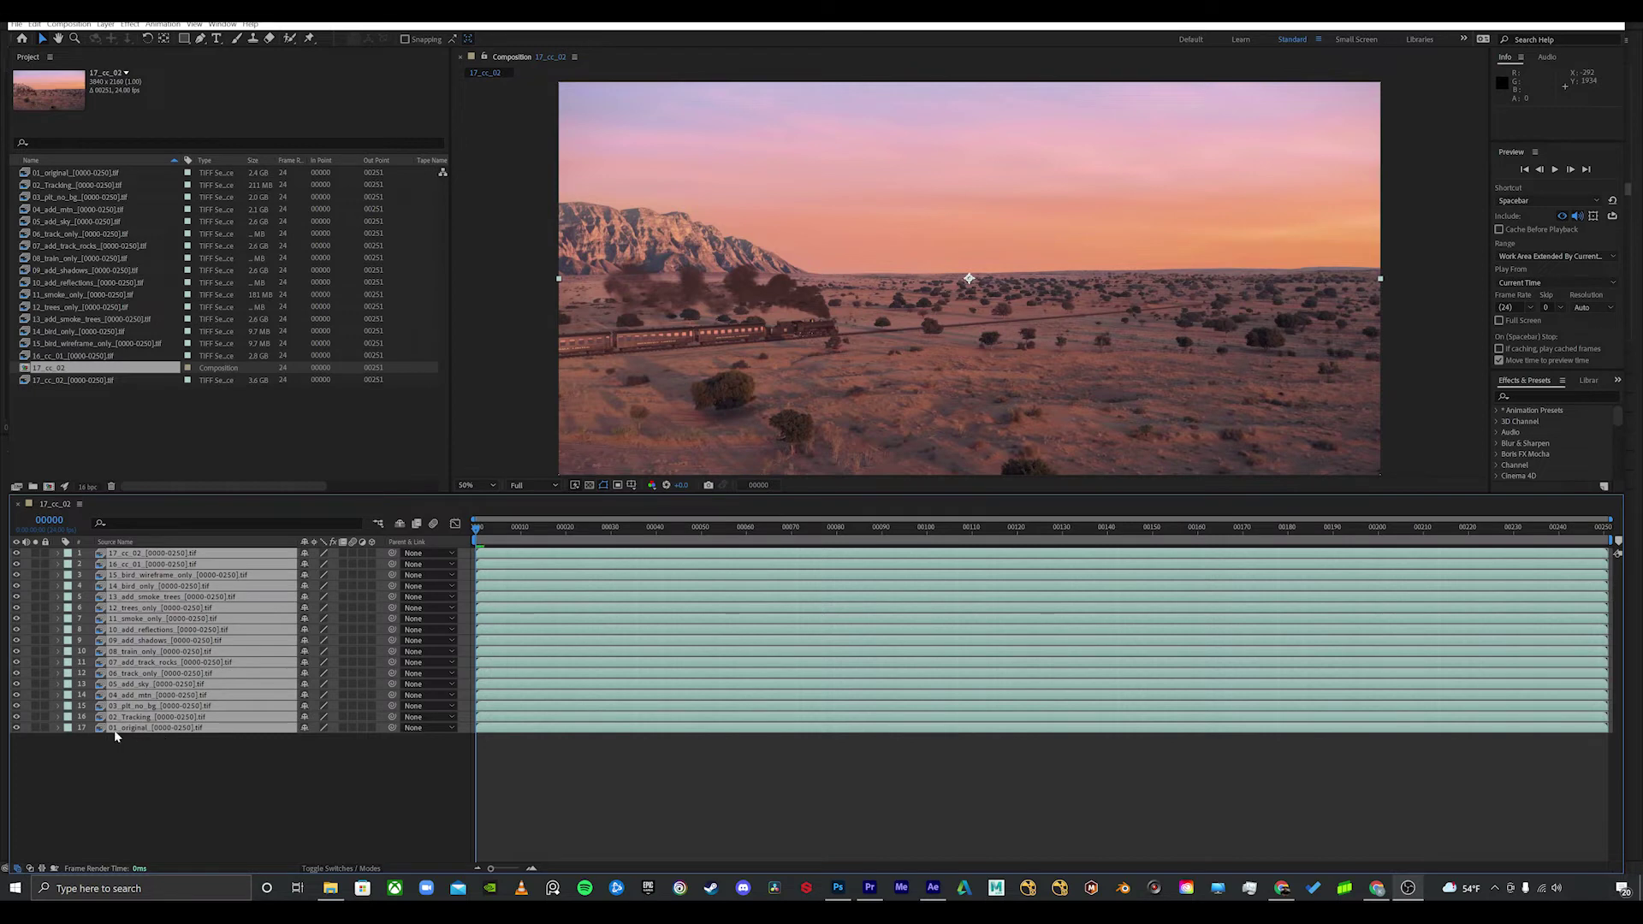
Step: Solo layers 17 up through 10 in turn to preview how the plate builds up
click(129, 768)
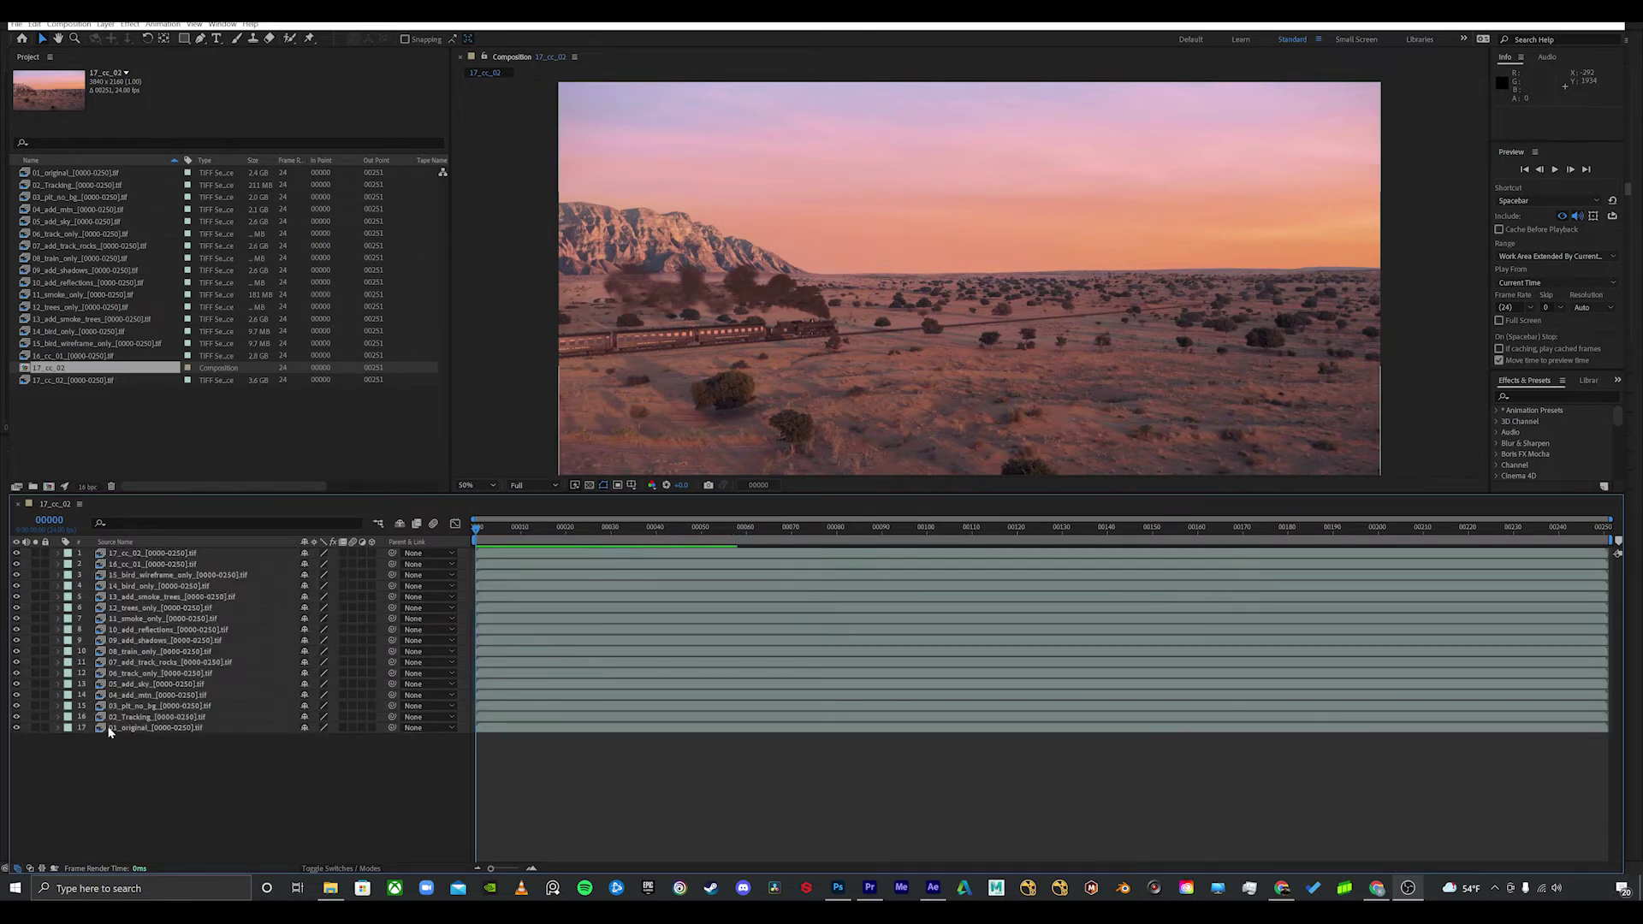
click(37, 727)
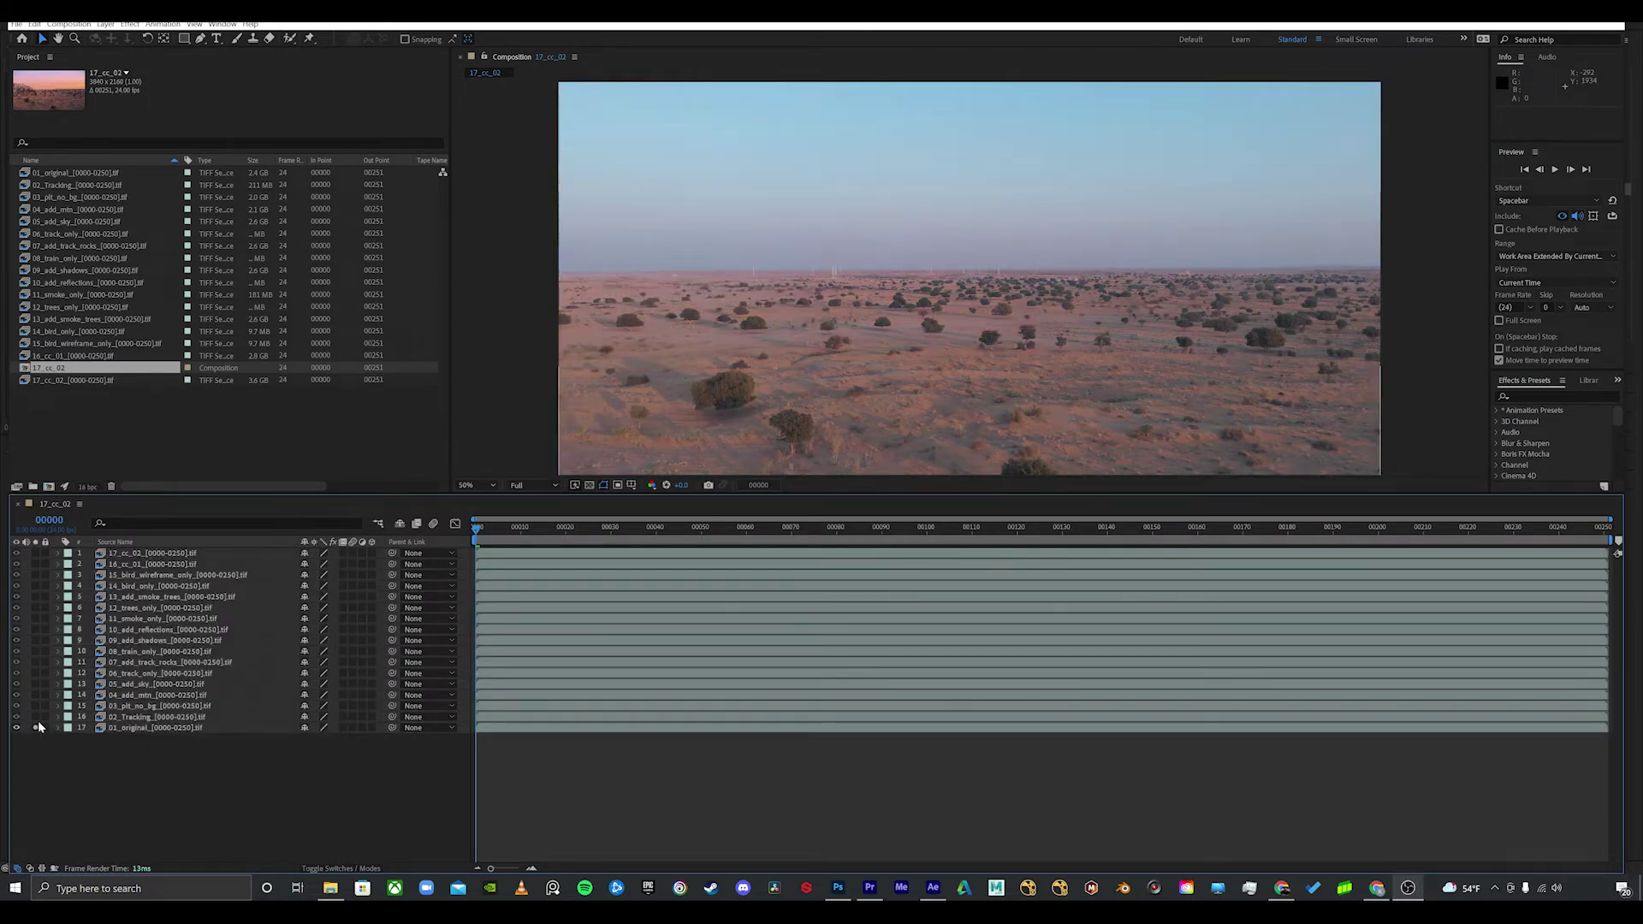
click(37, 717)
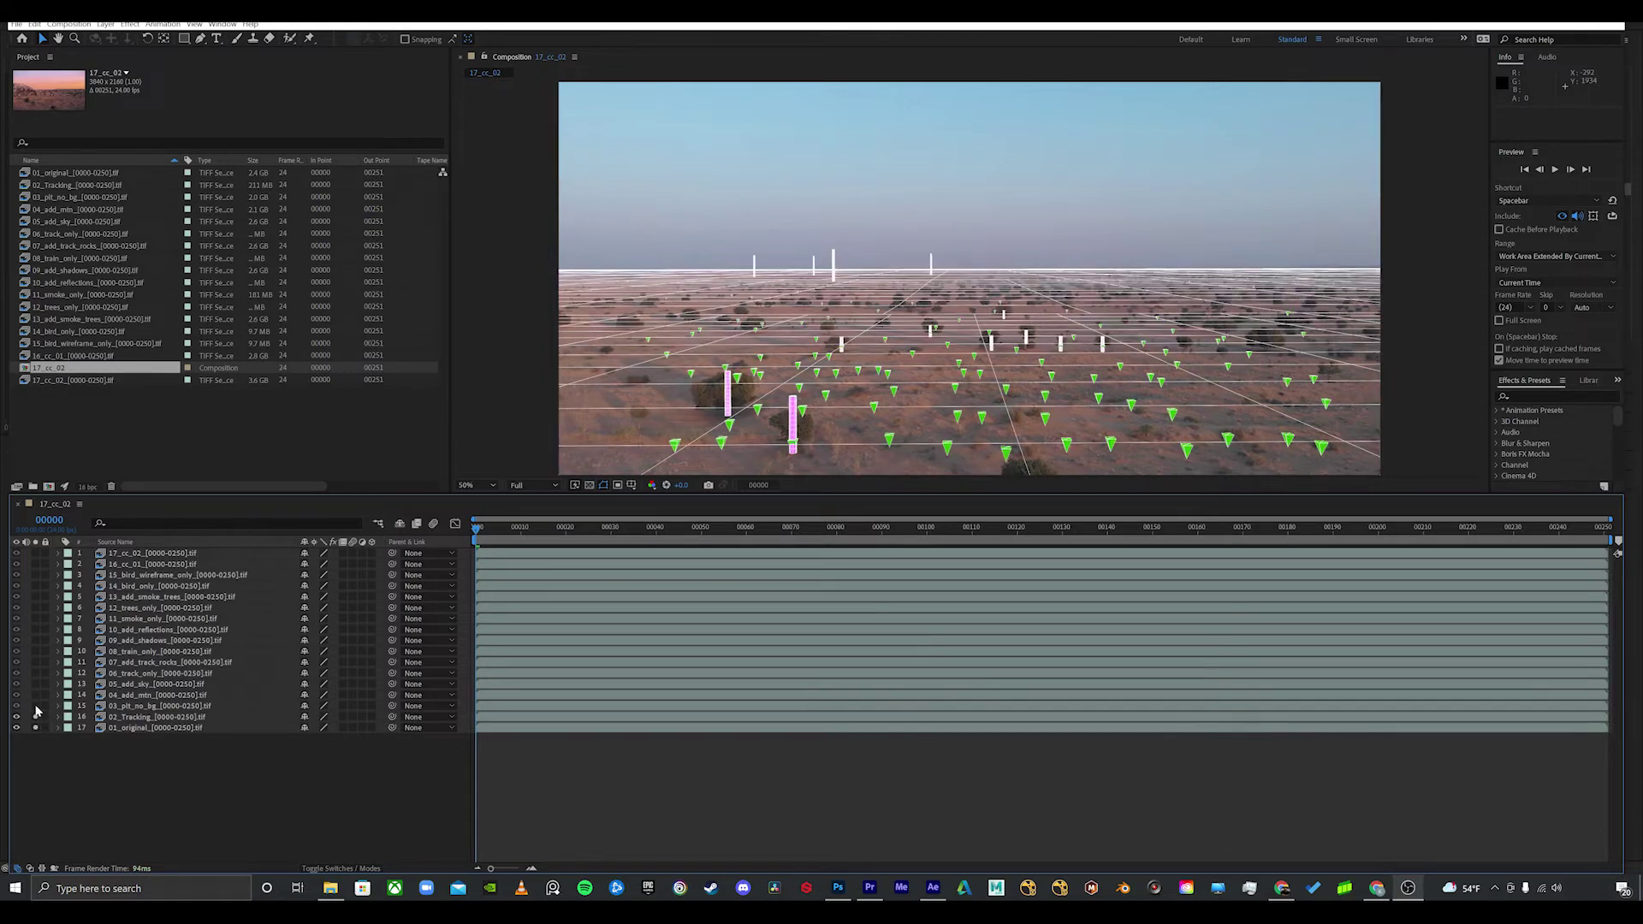
click(37, 706)
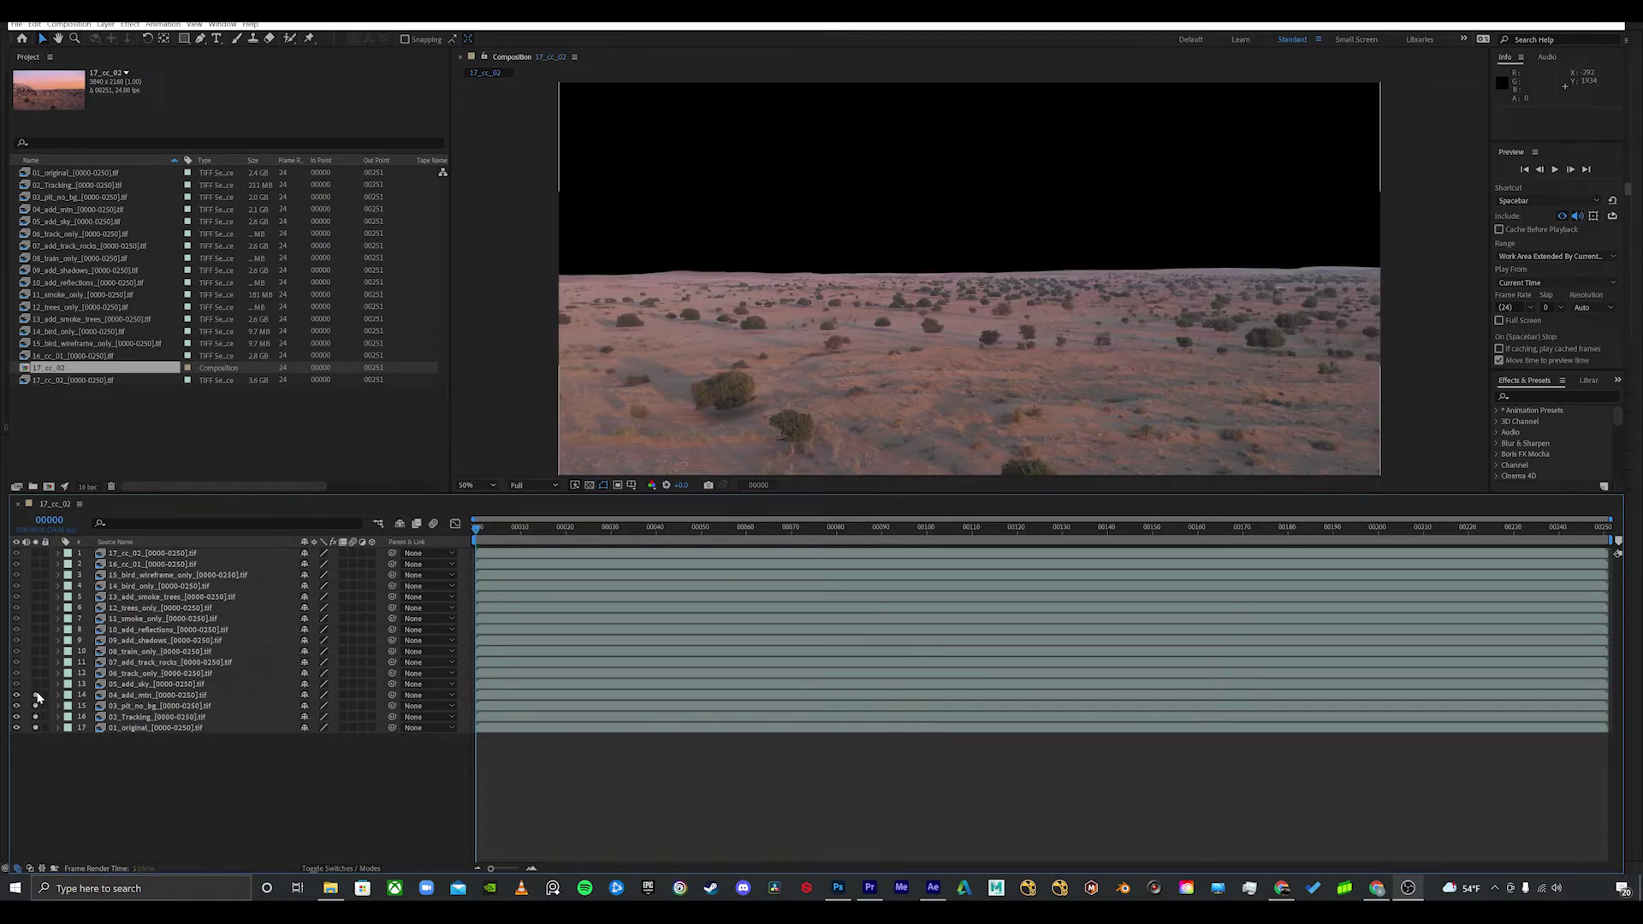
click(36, 695)
click(37, 684)
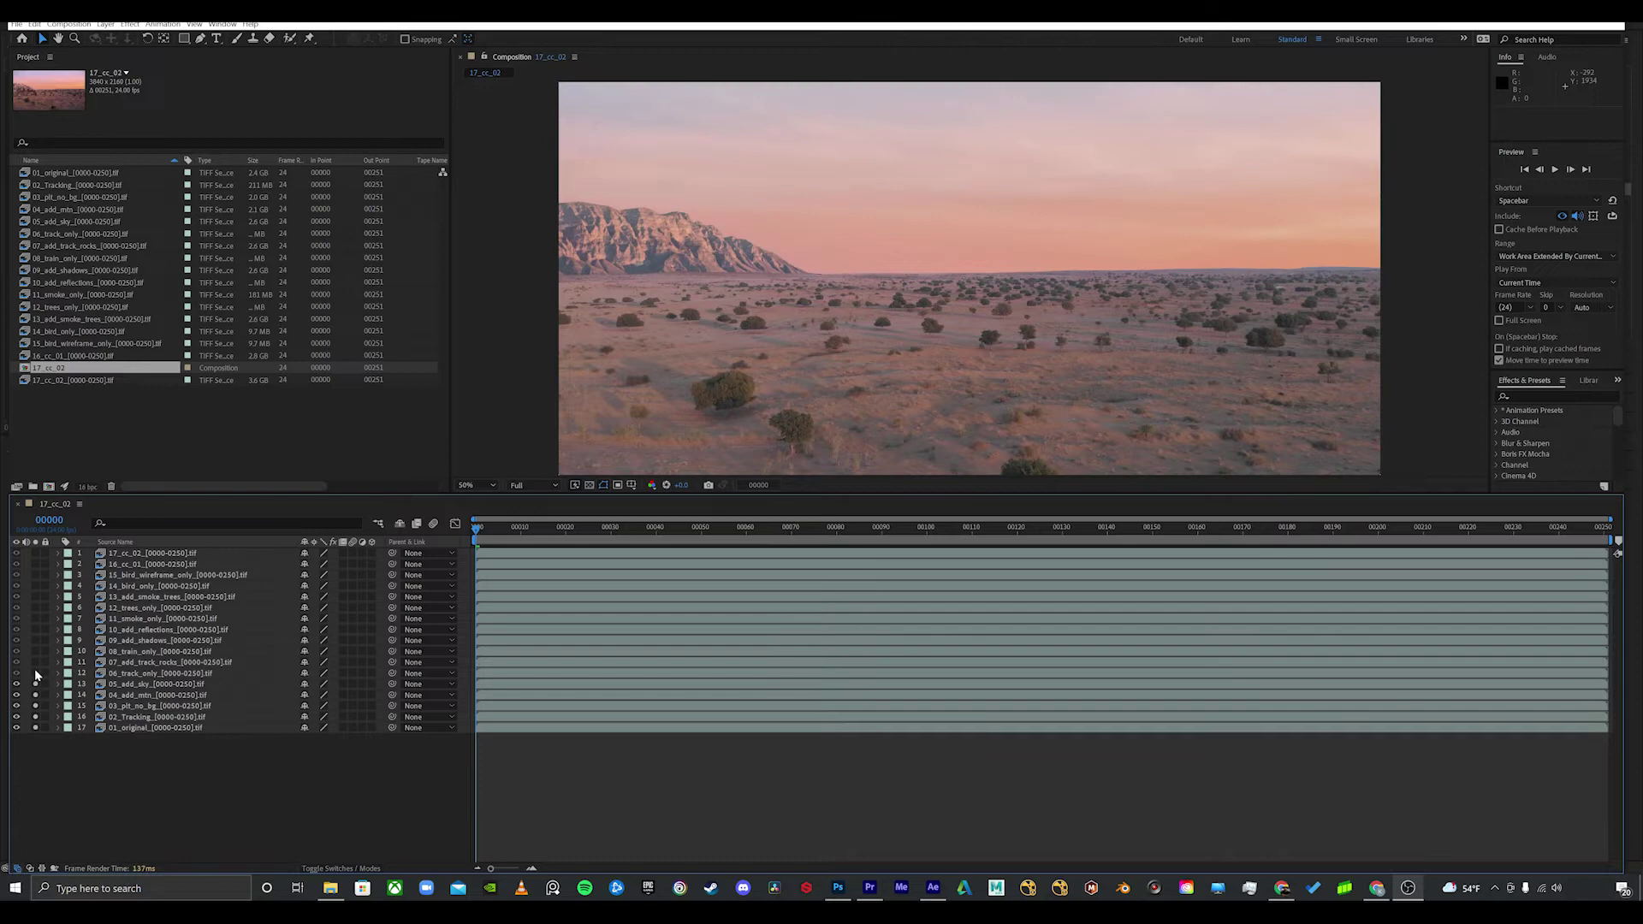
click(36, 673)
click(37, 662)
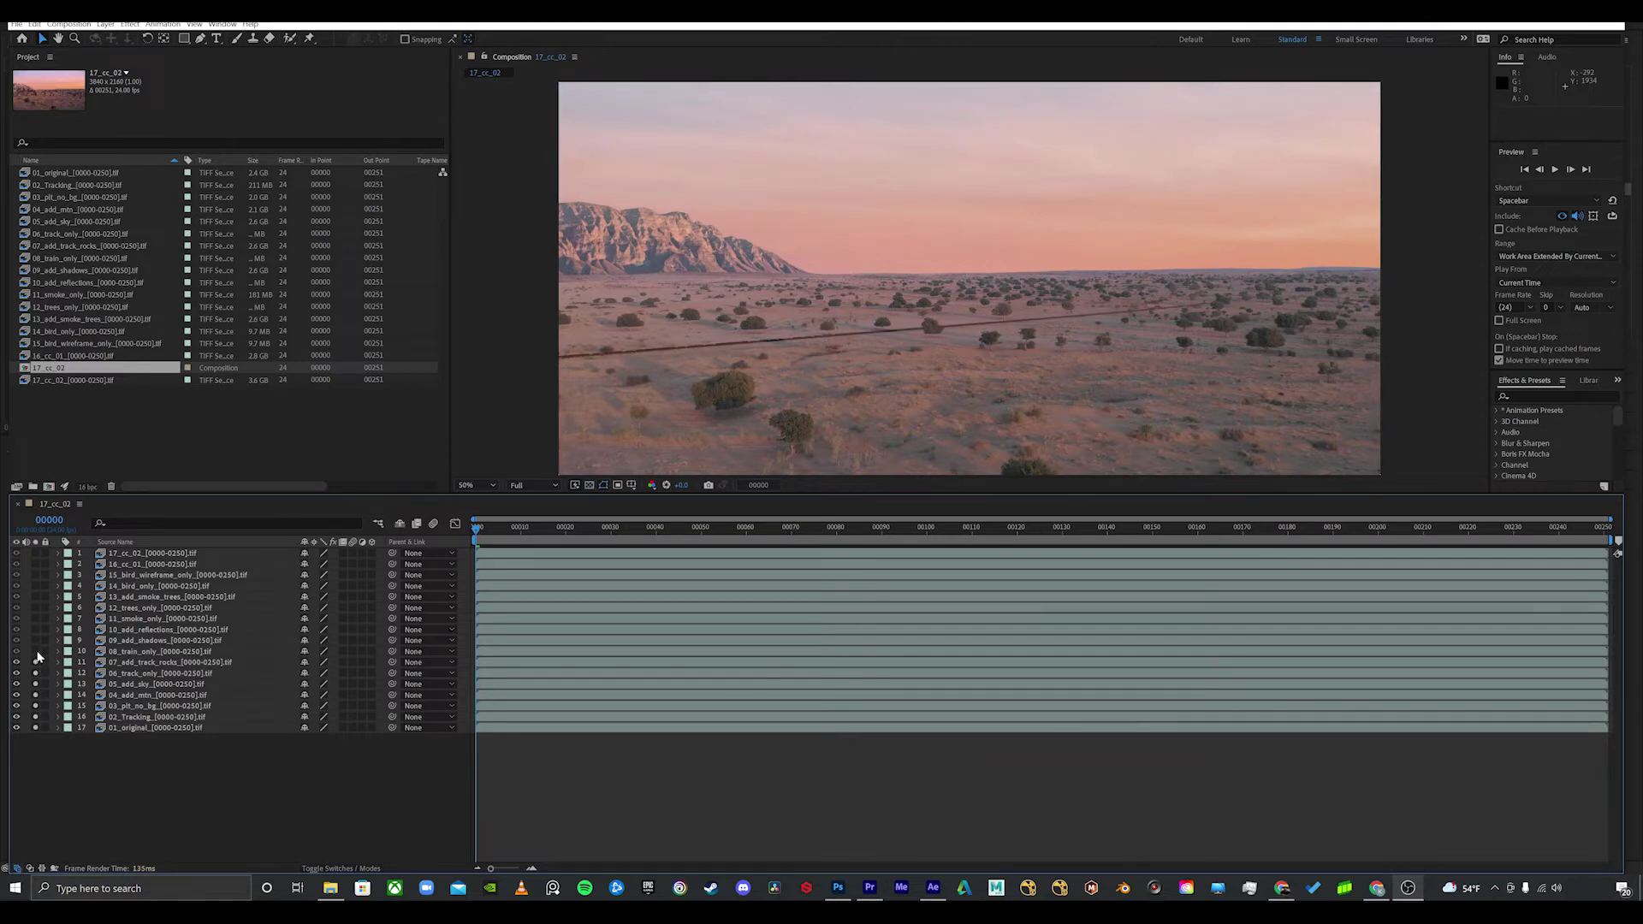
click(37, 651)
Step: Rename the 17_cc_02 composition to Main_Build in the Project panel
click(35, 554)
right_click(49, 368)
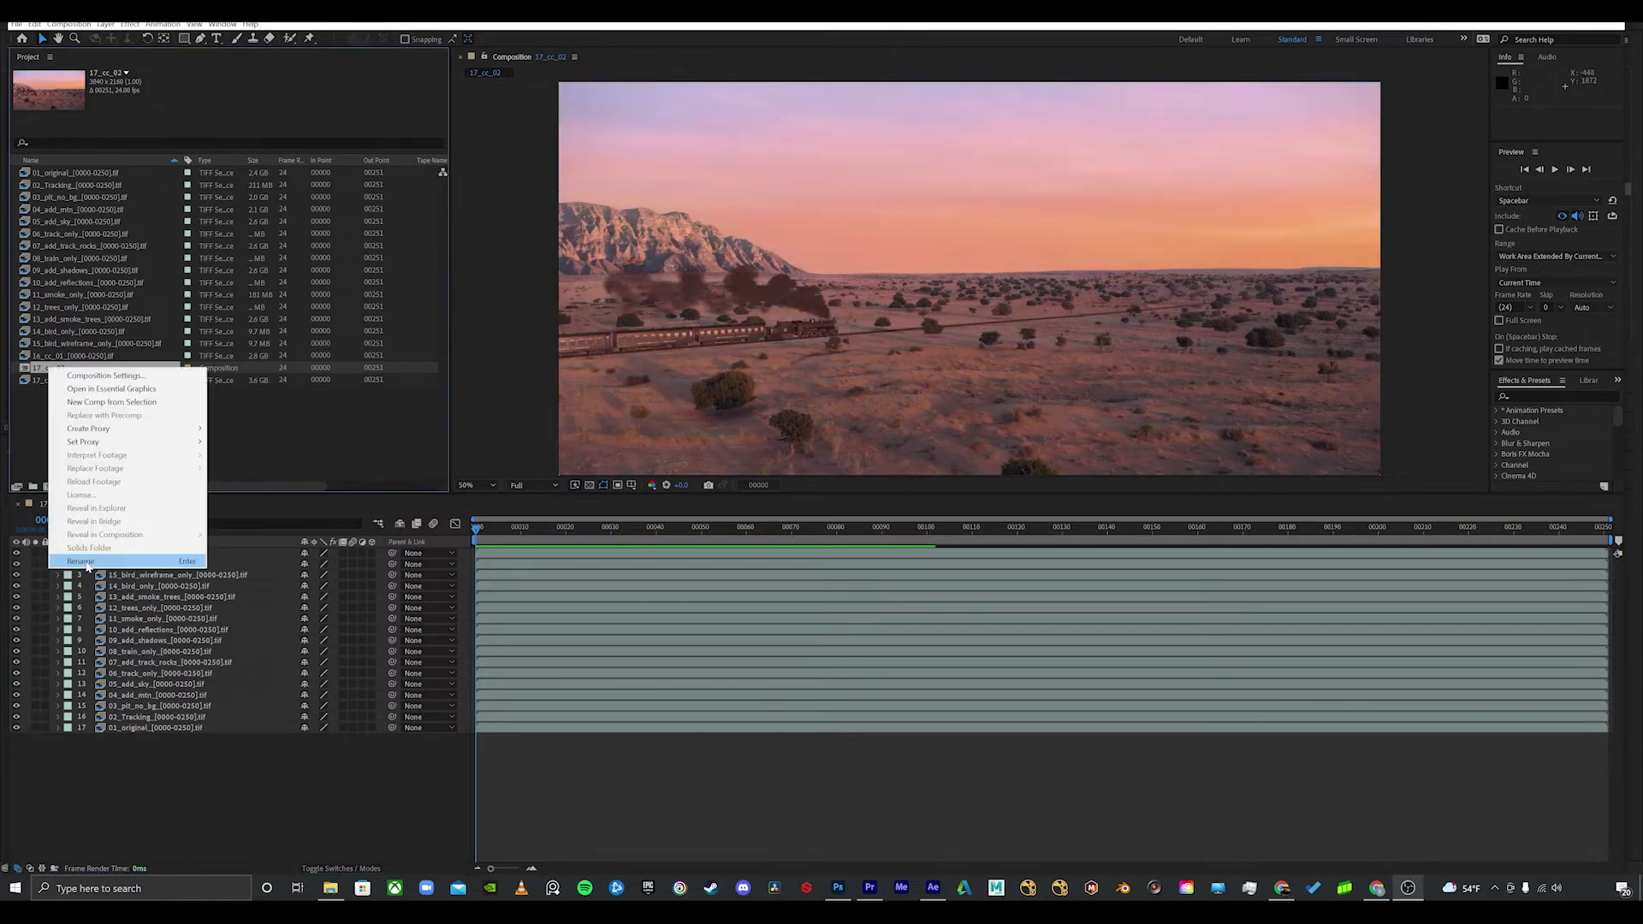
click(81, 562)
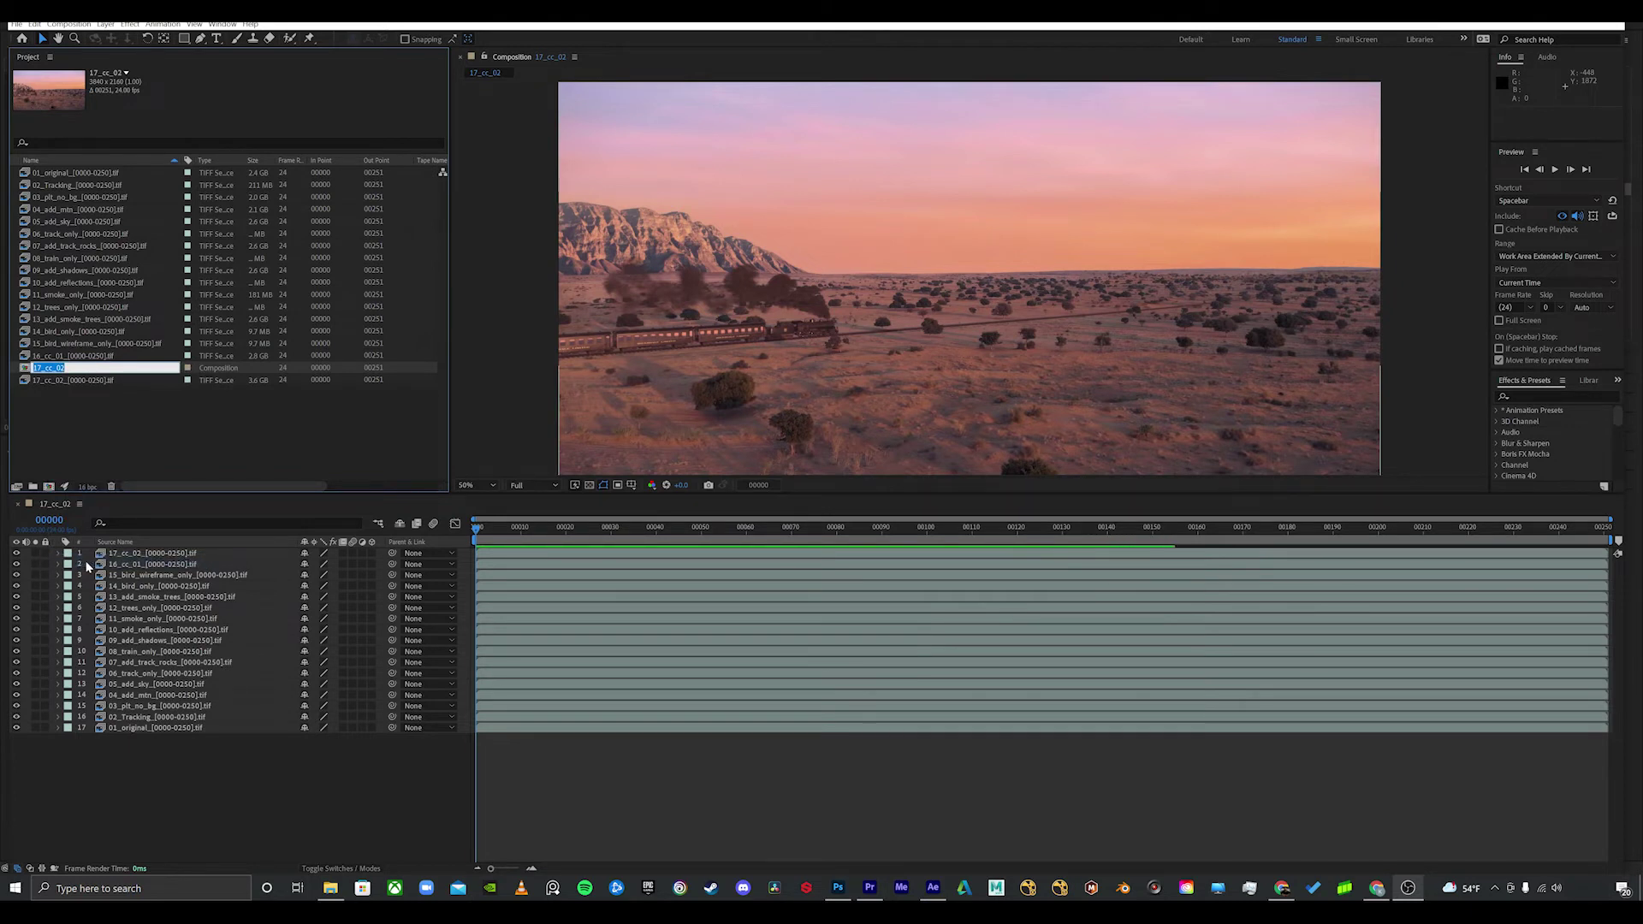
text(Main_Build)
key(Return)
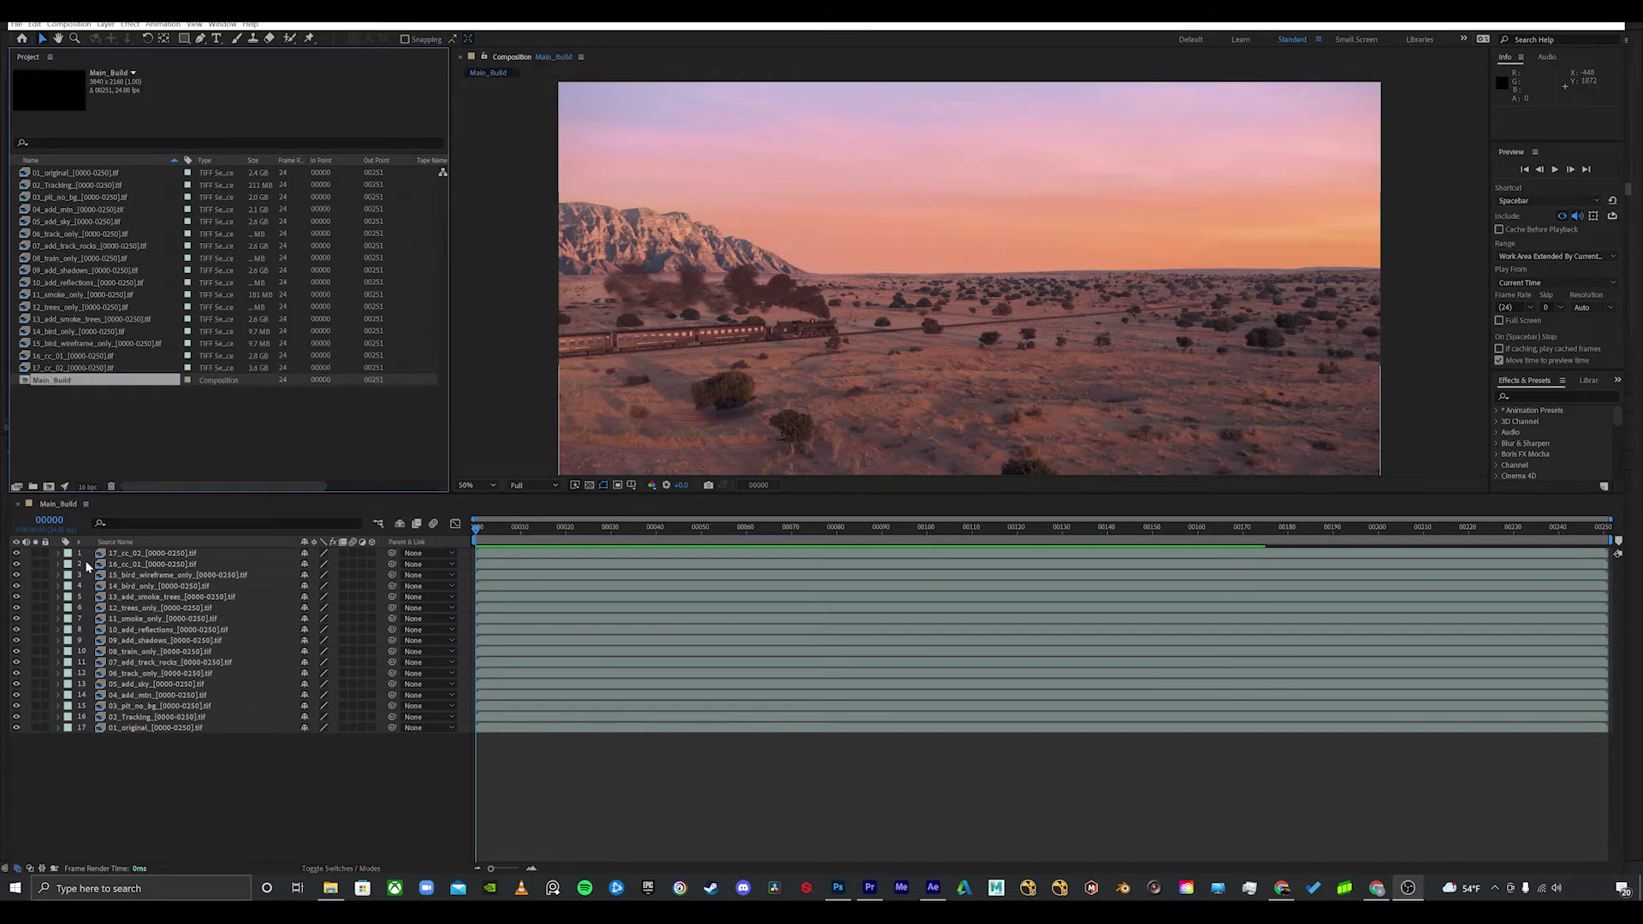
Step: Solo 02_Tracking, draw a rectangle mask left of the frame, and keyframe its Mask Path
click(108, 438)
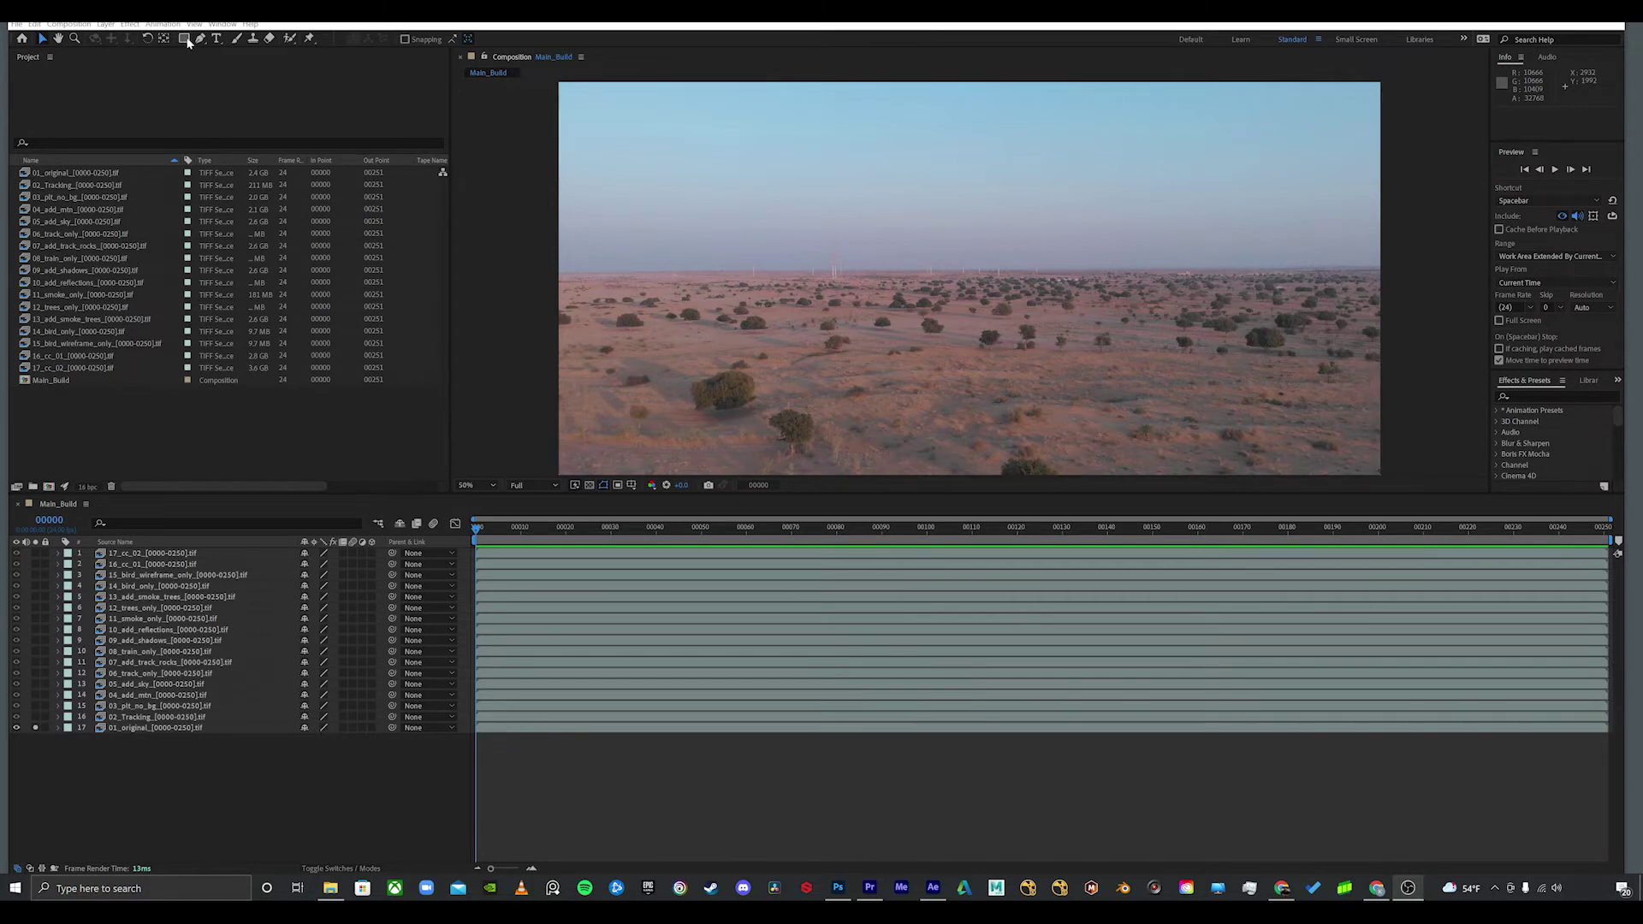
click(35, 716)
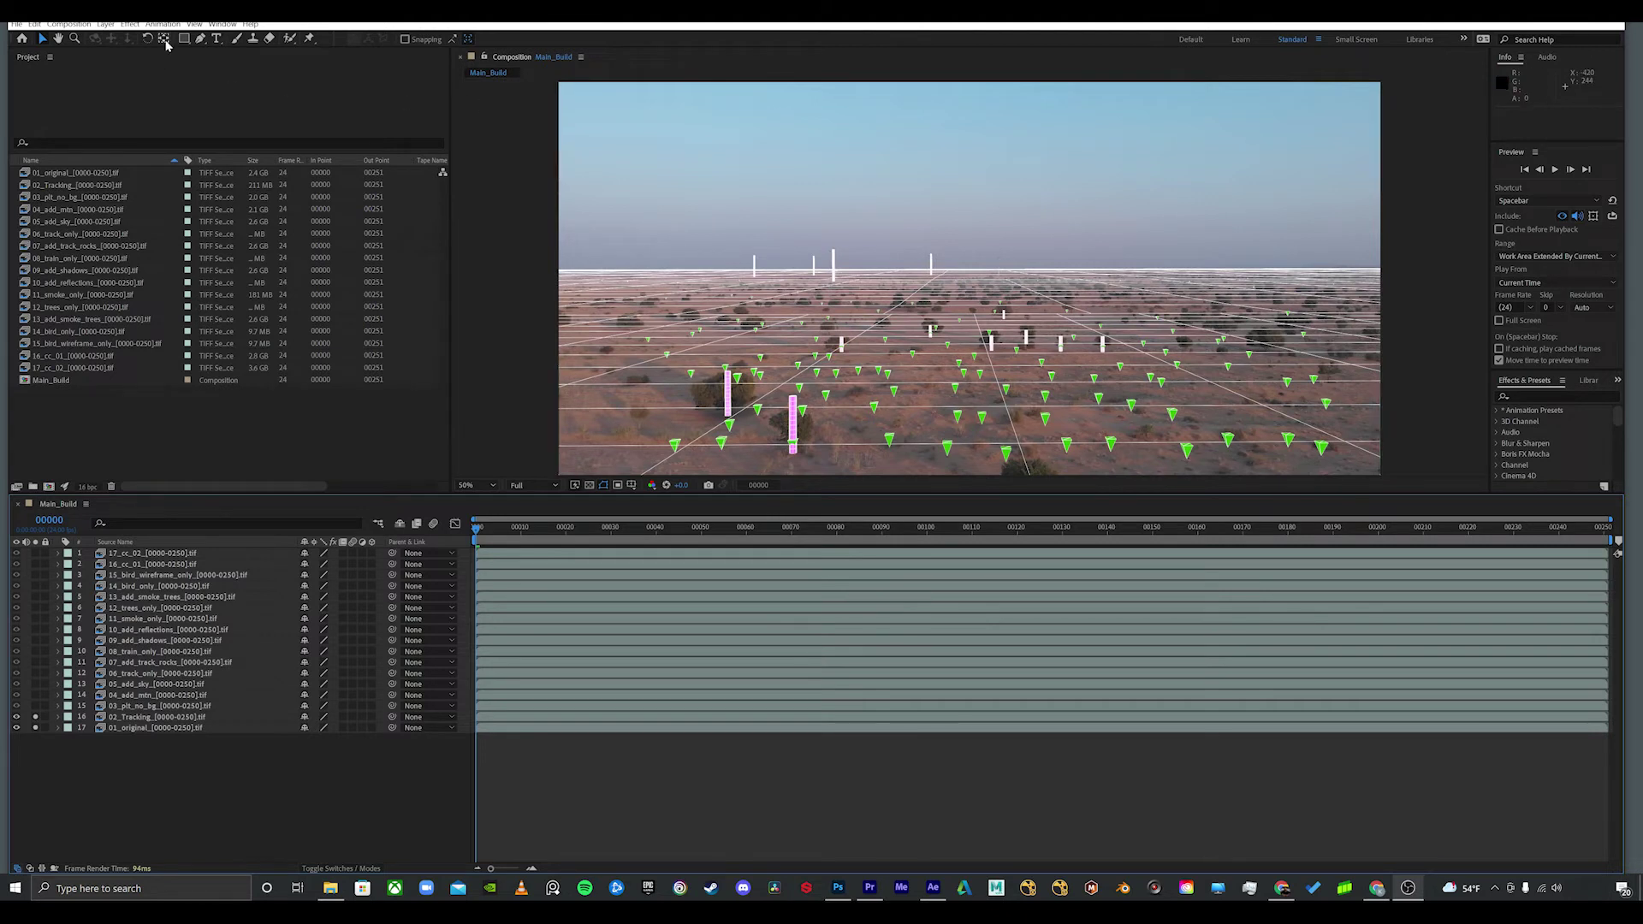
click(116, 717)
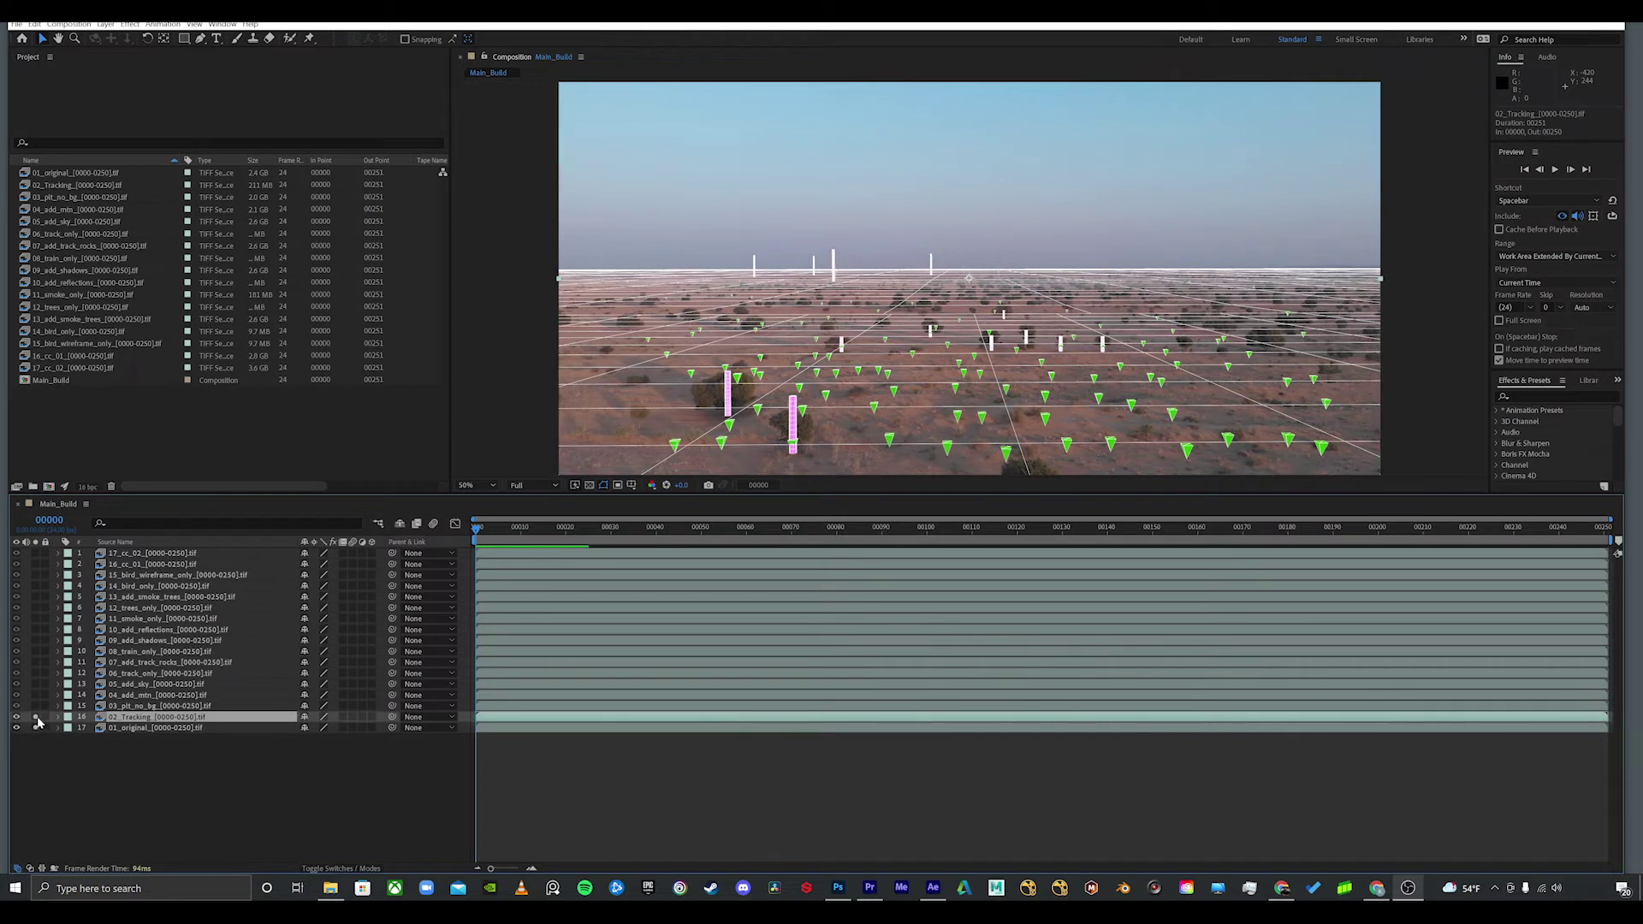
click(186, 40)
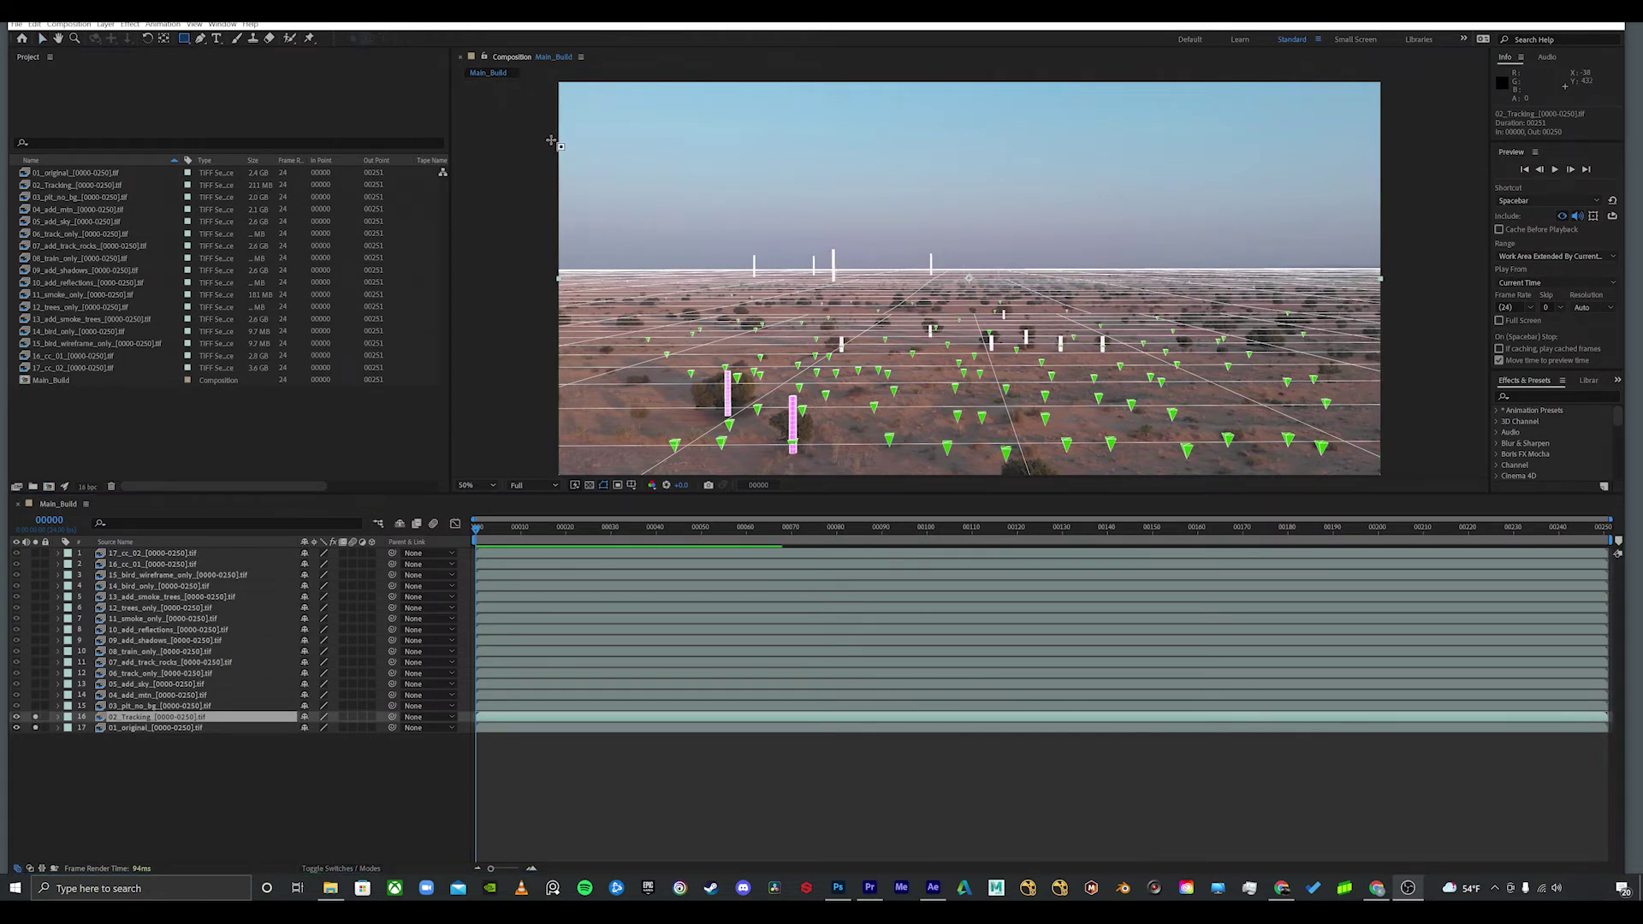
drag(699, 142, 753, 411)
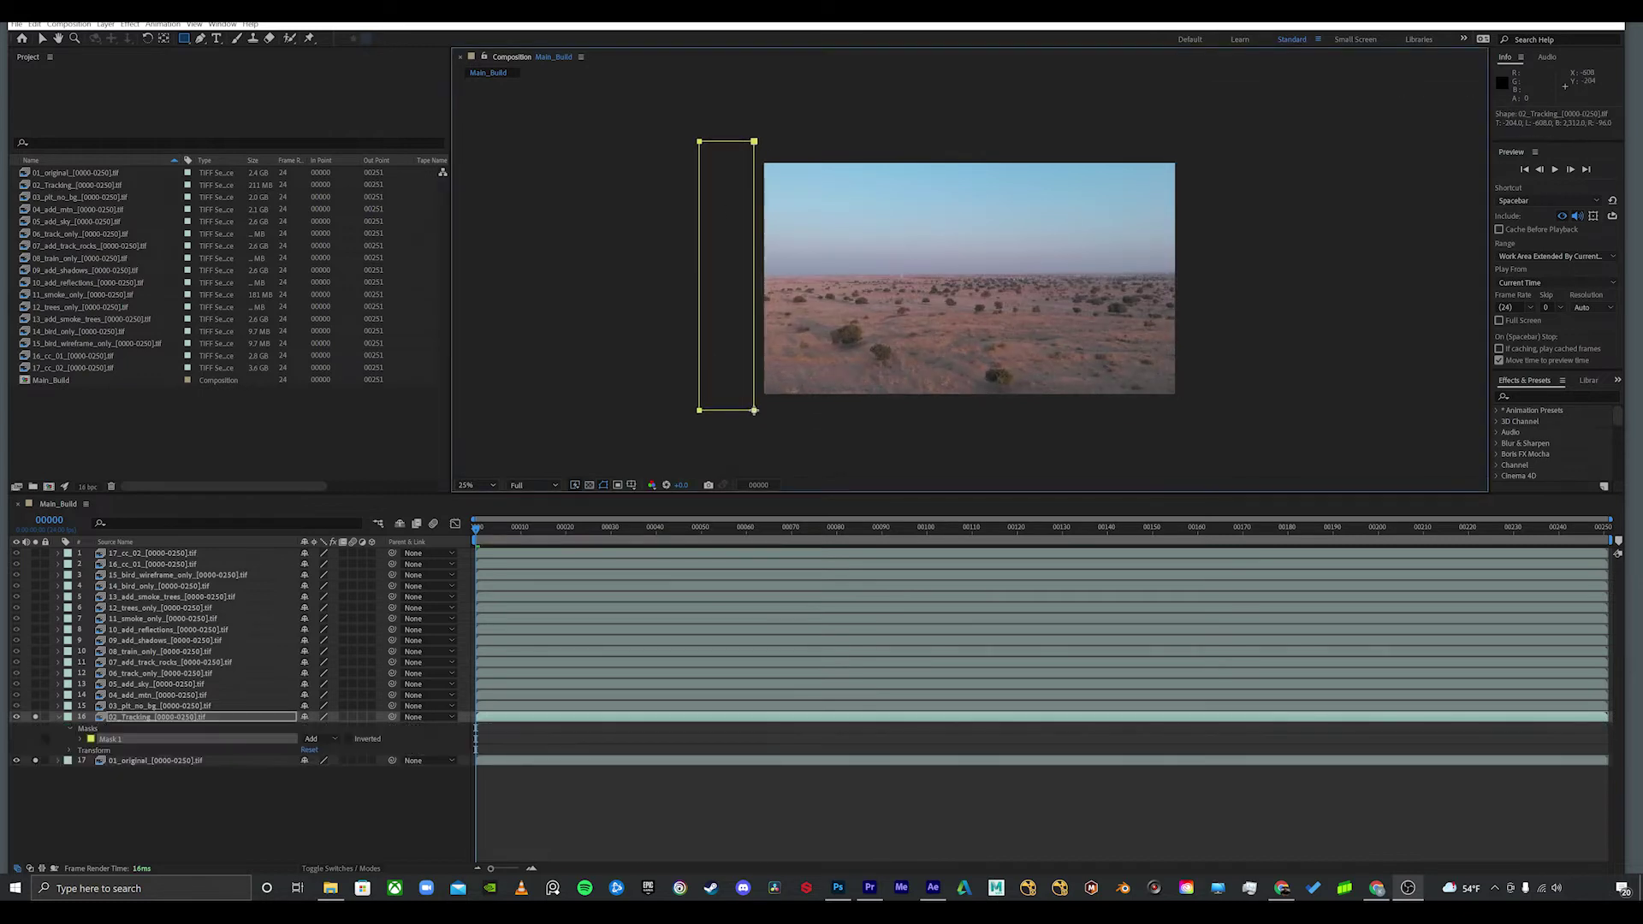
click(80, 740)
click(102, 752)
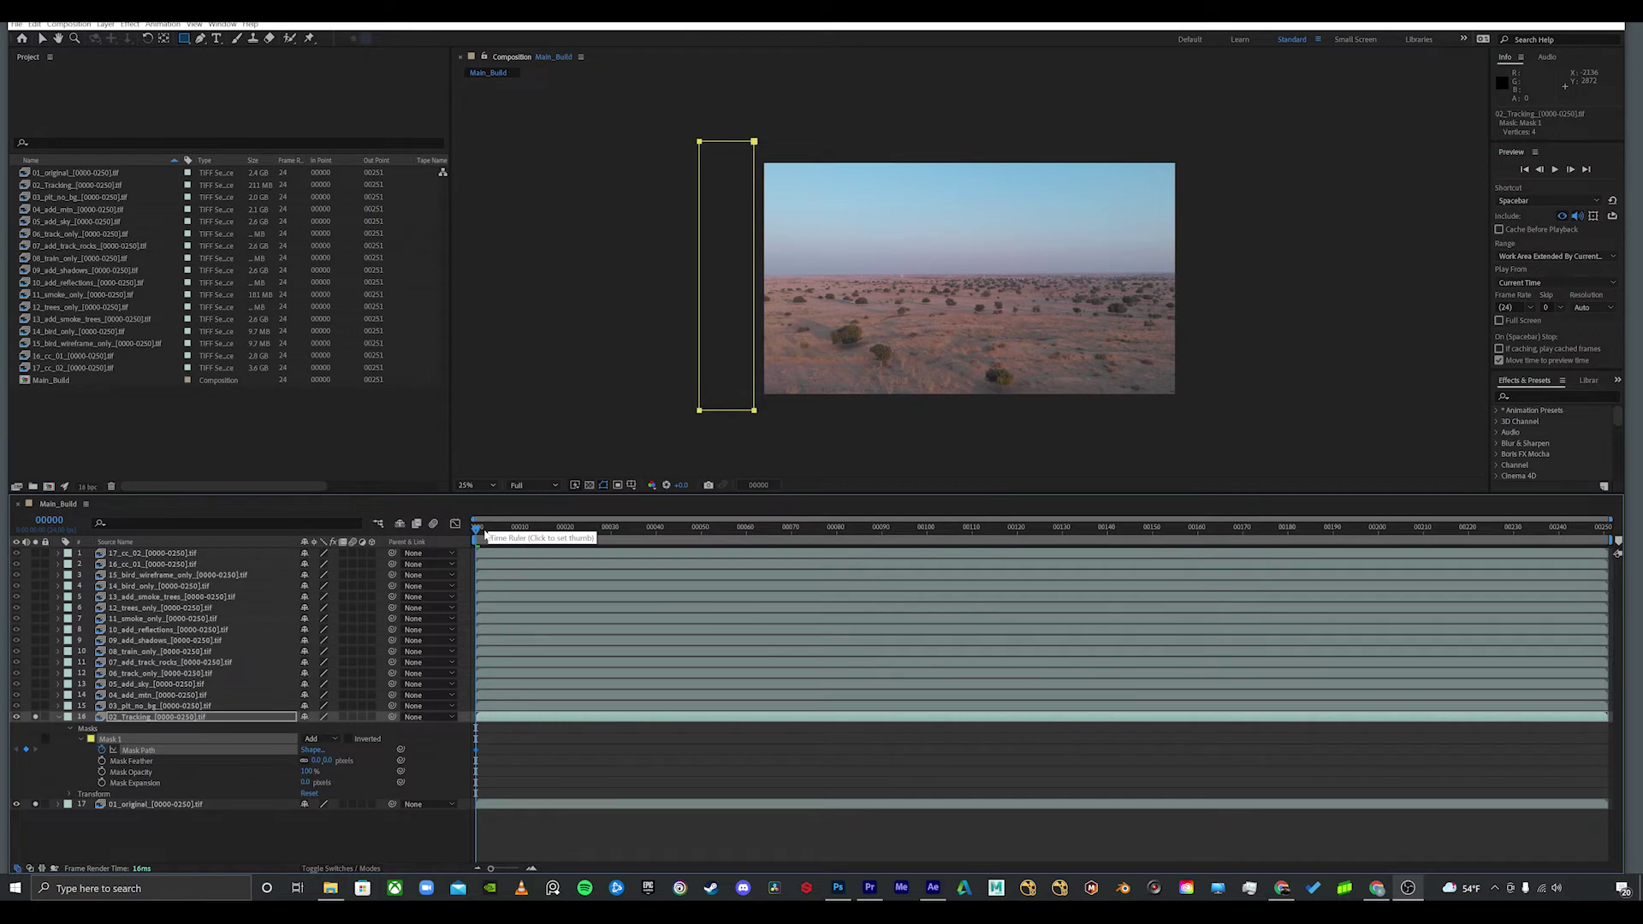
Step: At frame 10, widen the mask to cover the whole frame and preview the reveal
drag(484, 537, 521, 535)
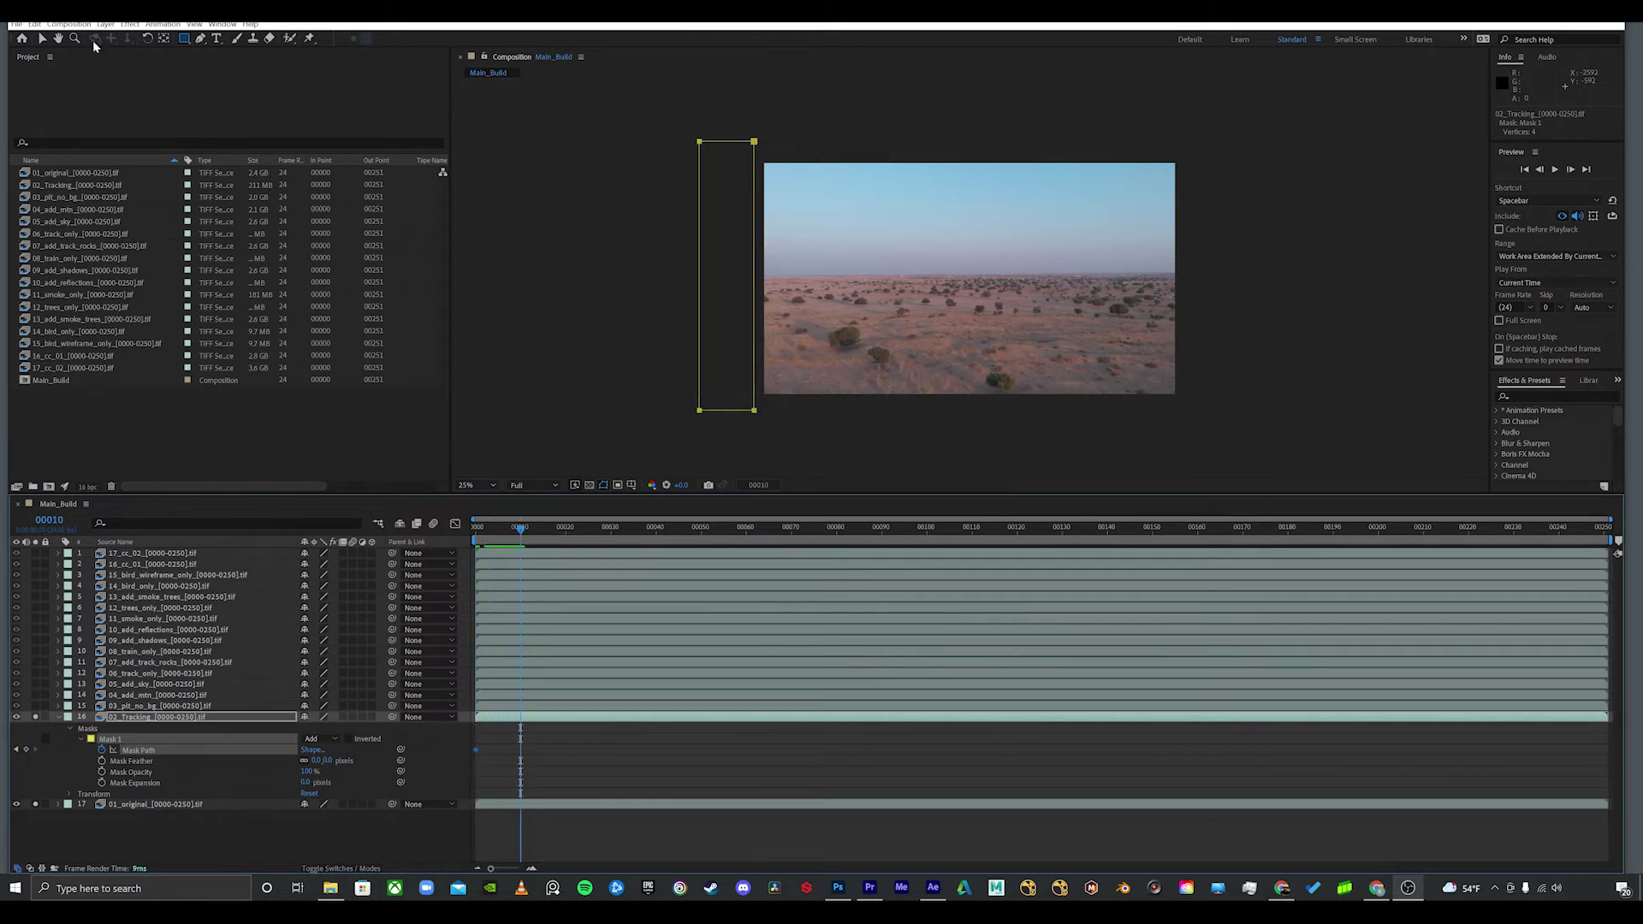
click(42, 38)
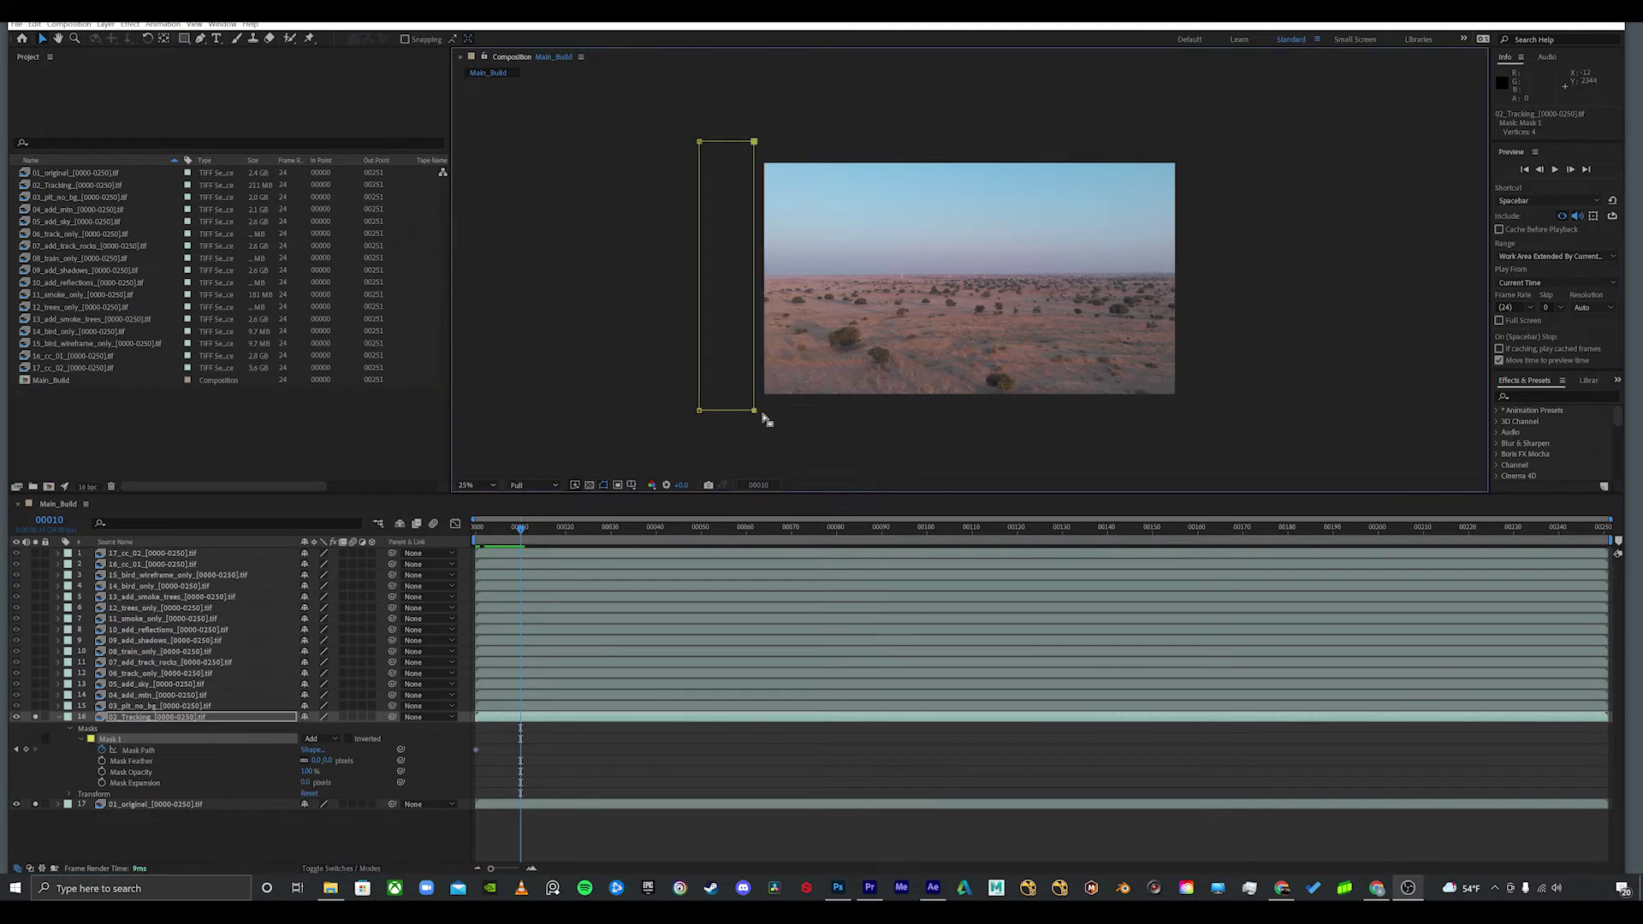
drag(754, 411, 1204, 411)
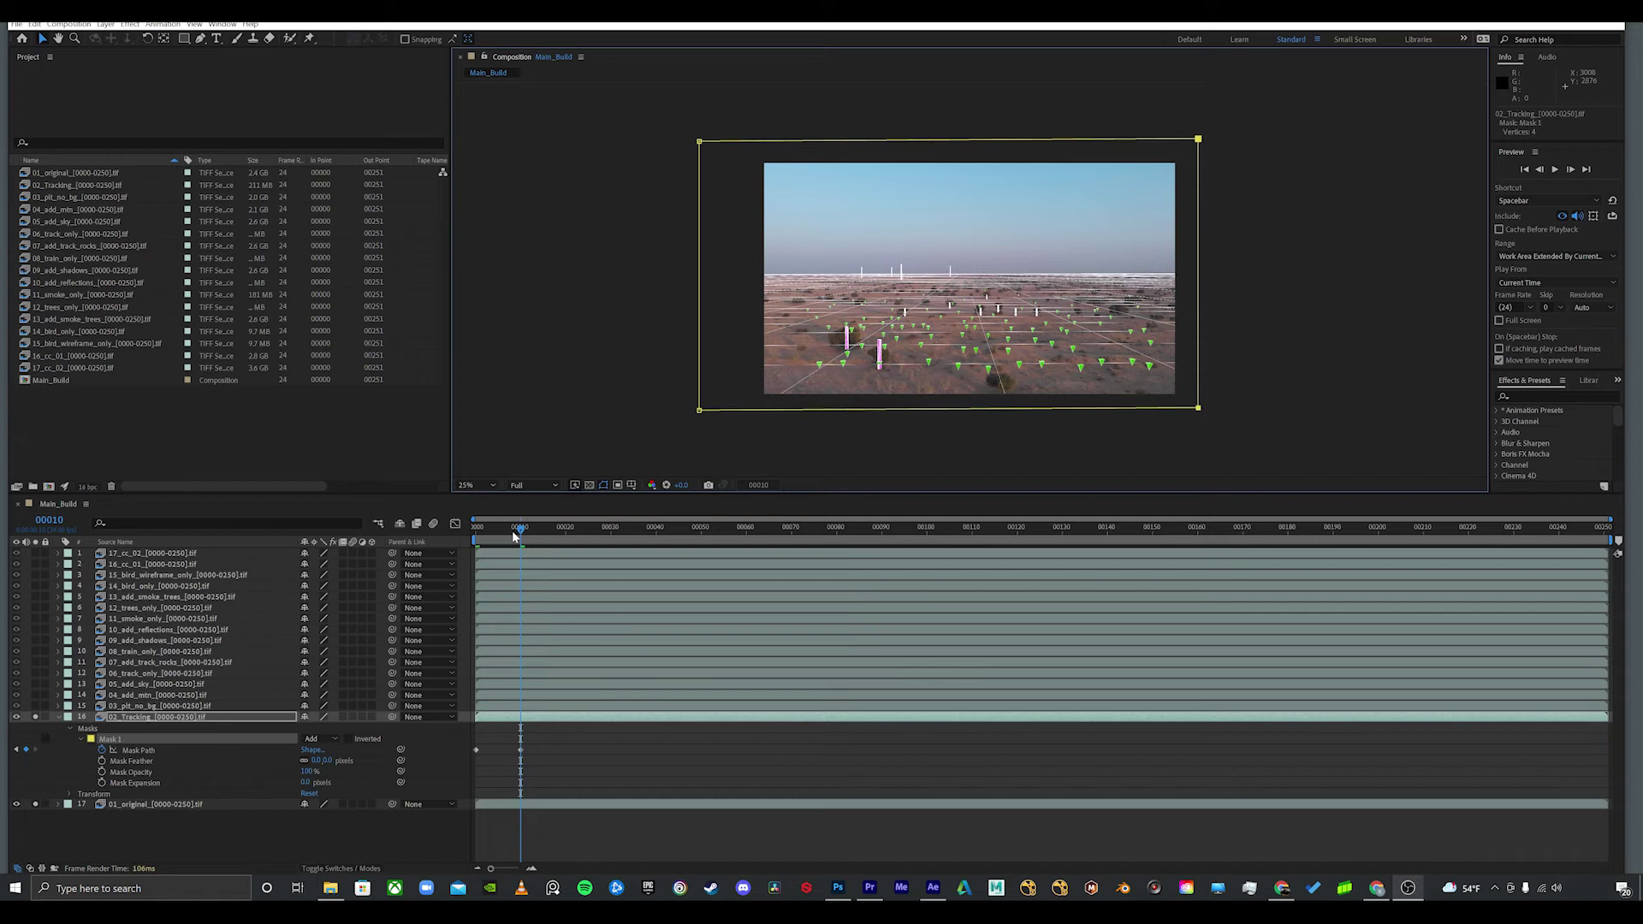
drag(515, 535, 462, 532)
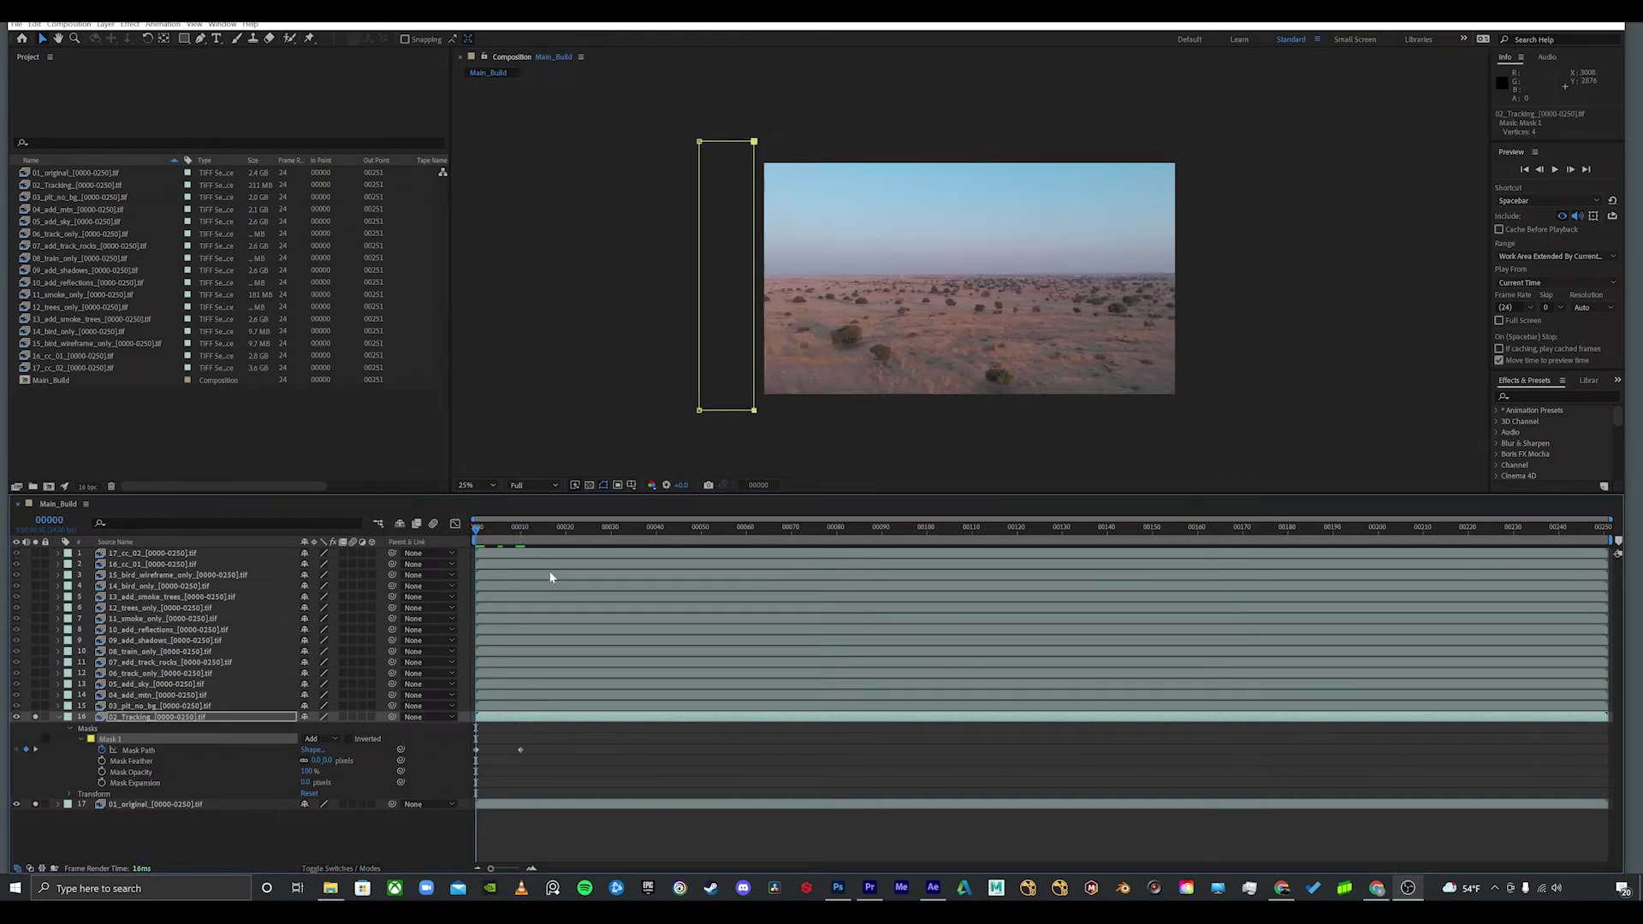
key(space)
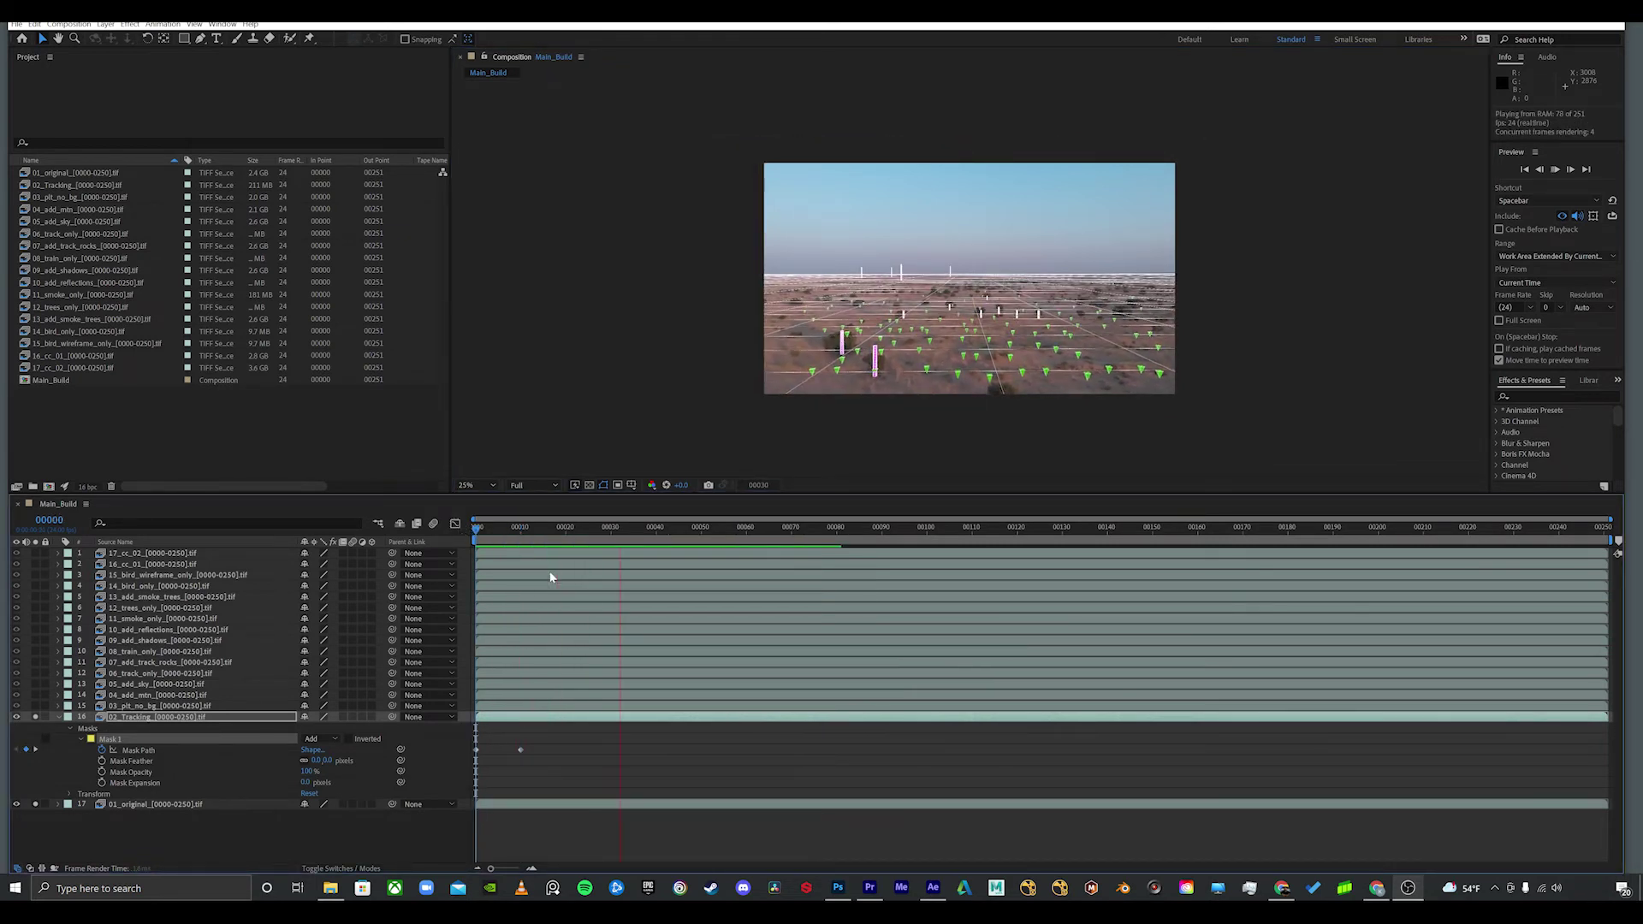
key(space)
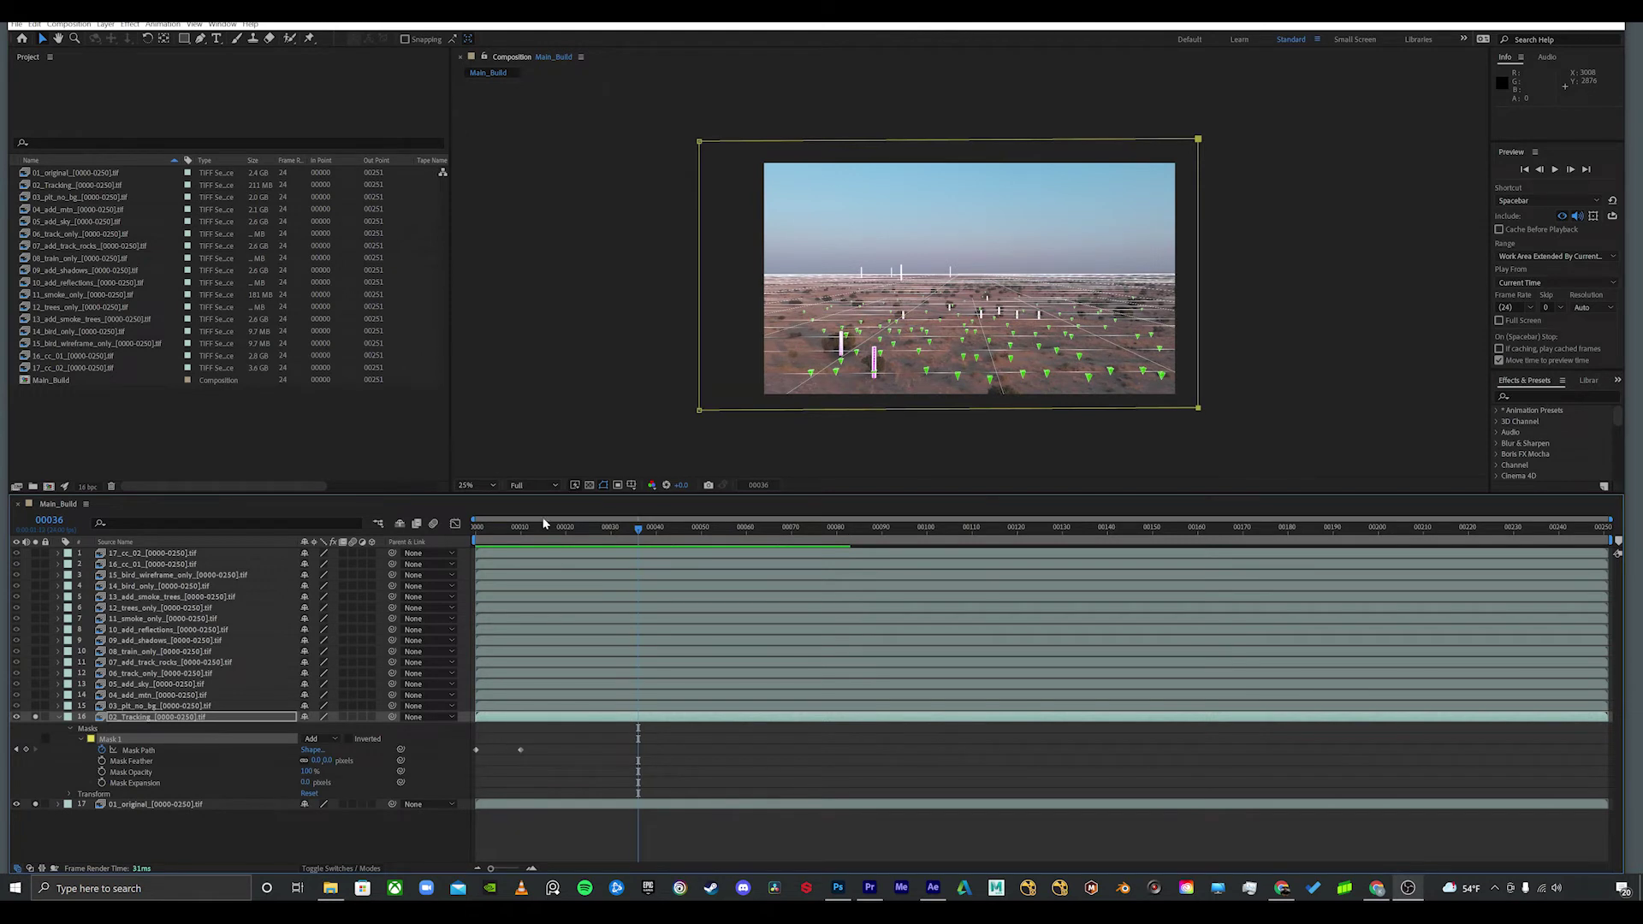
Step: Delay the second Mask Path keyframe to slow the reveal, previewing before and after
drag(543, 523, 466, 532)
key(space)
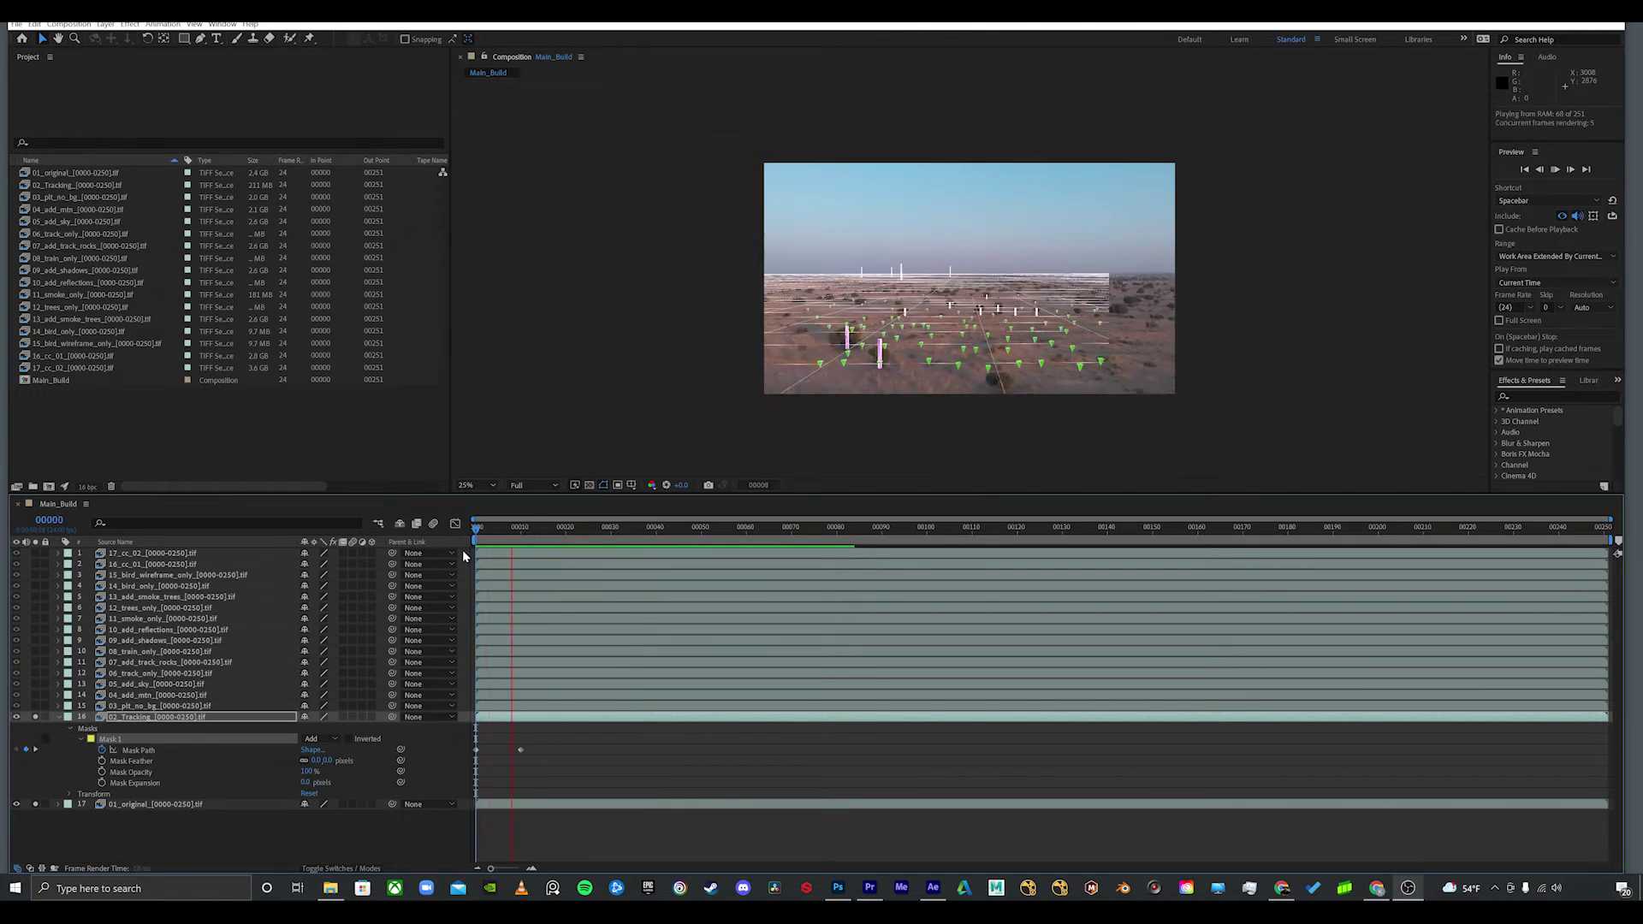
key(space)
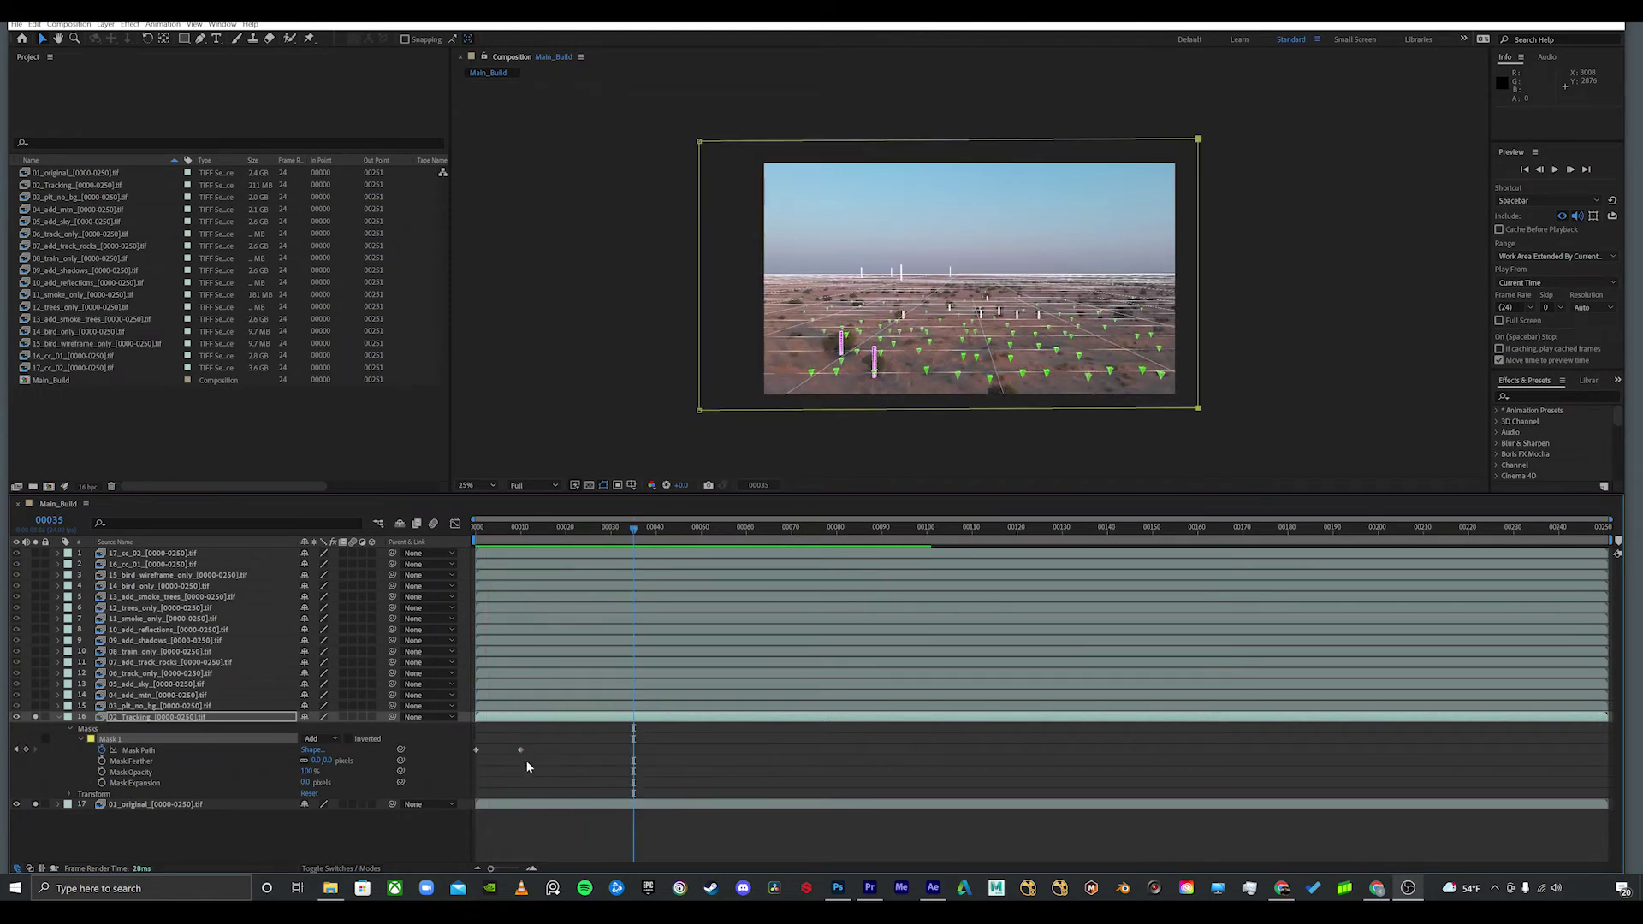
drag(520, 750, 564, 752)
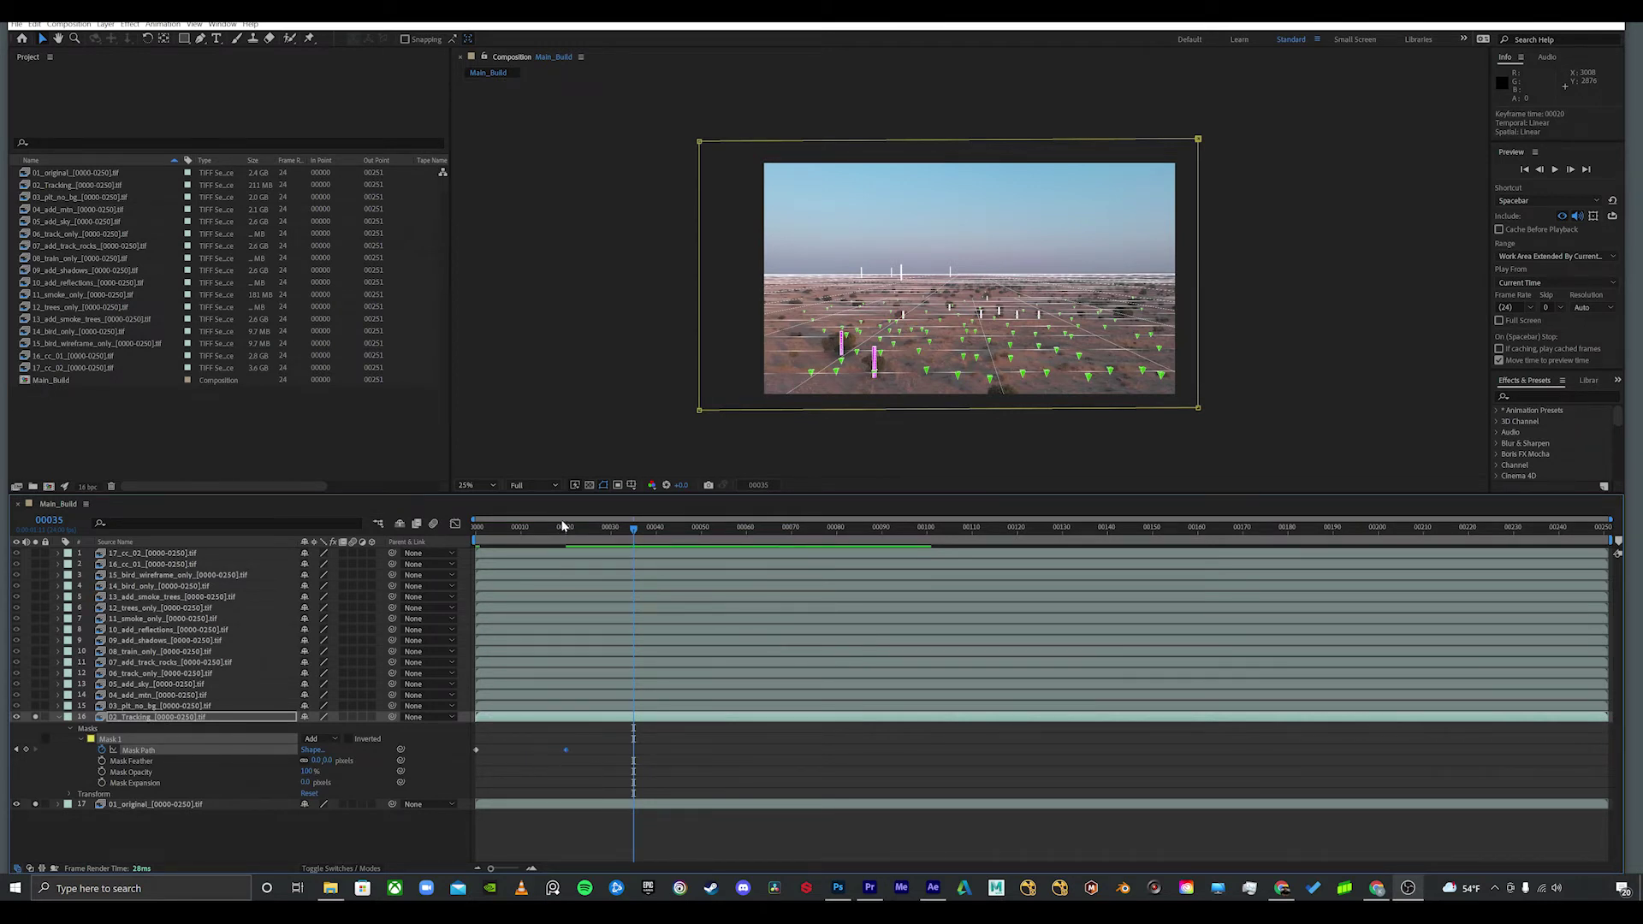
drag(565, 531, 470, 532)
key(space)
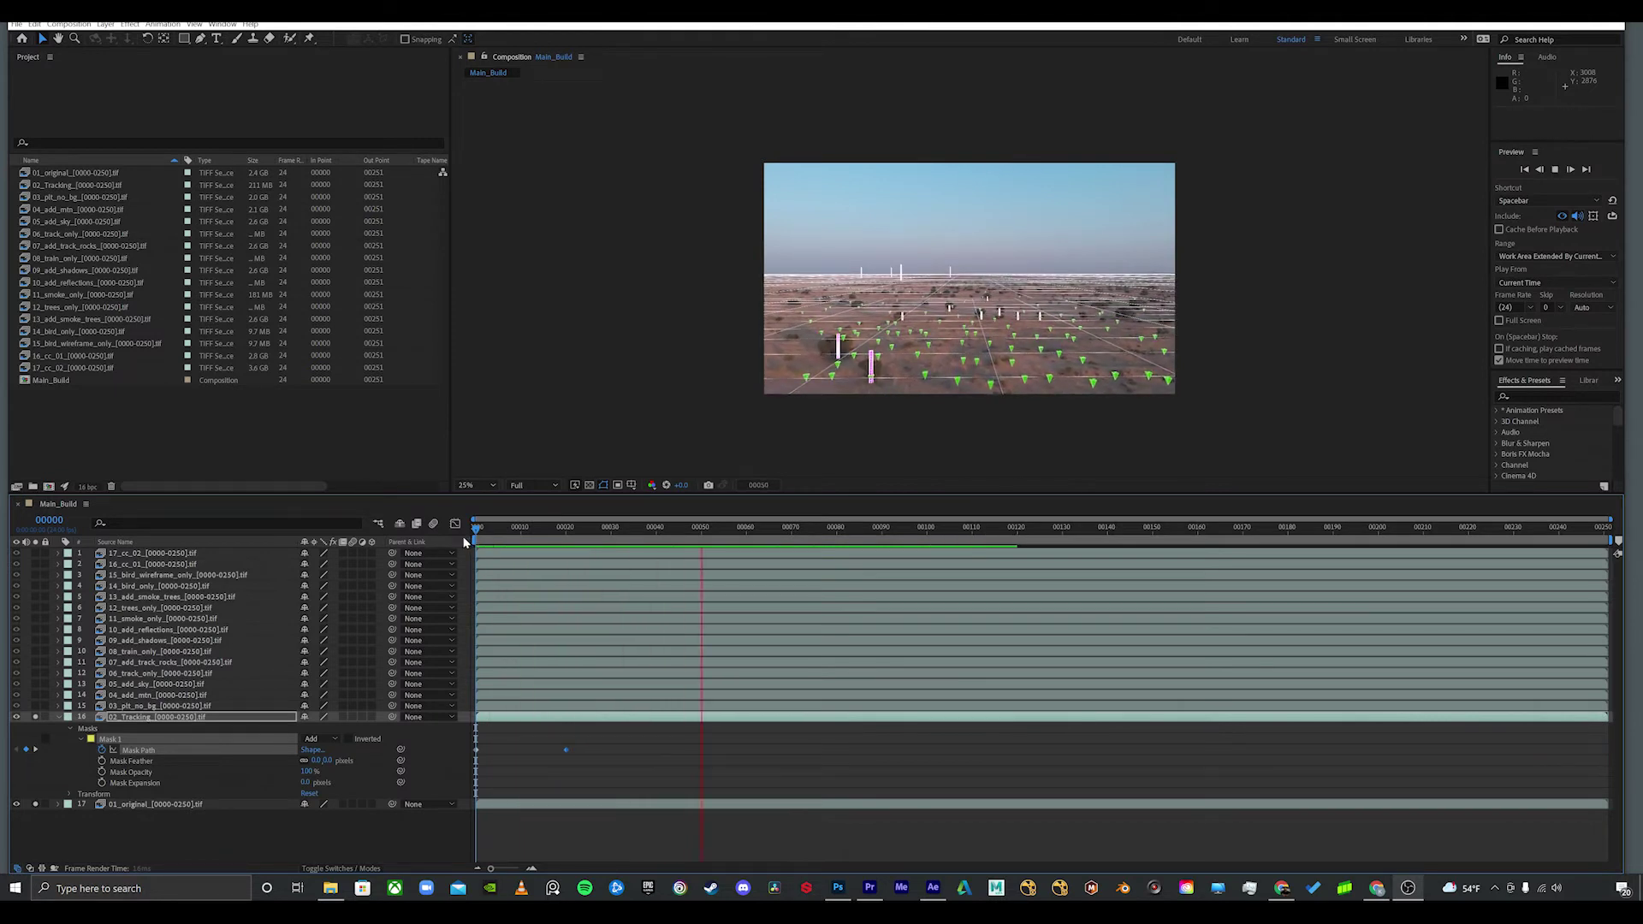
key(space)
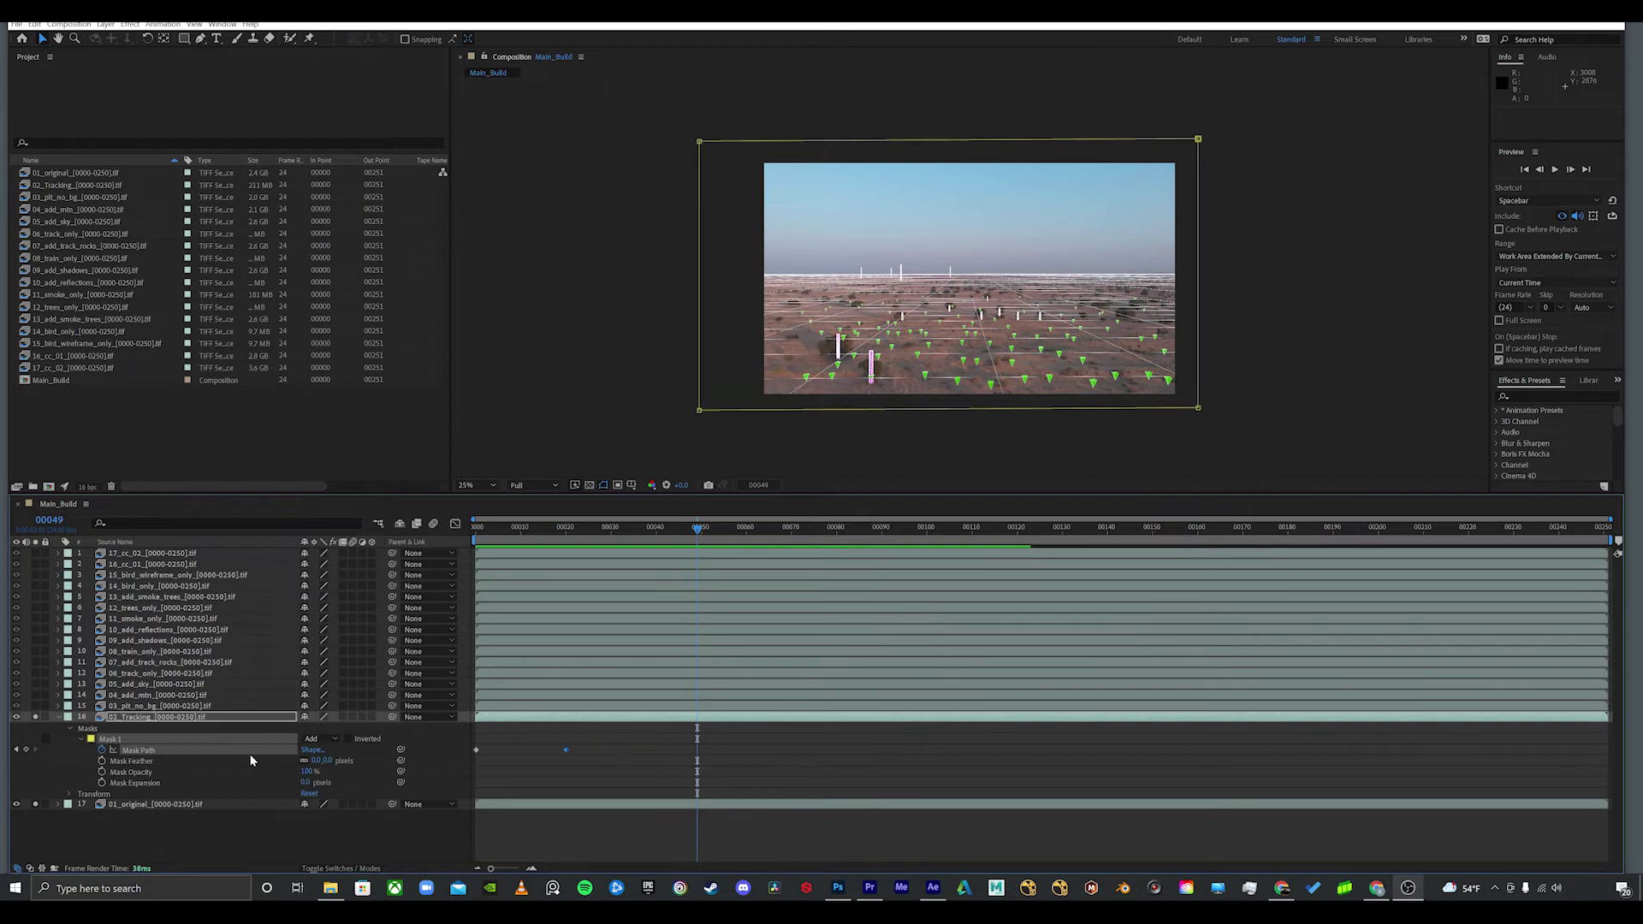
Step: Copy both Mask Path keyframes from 02_Tracking
key(Home)
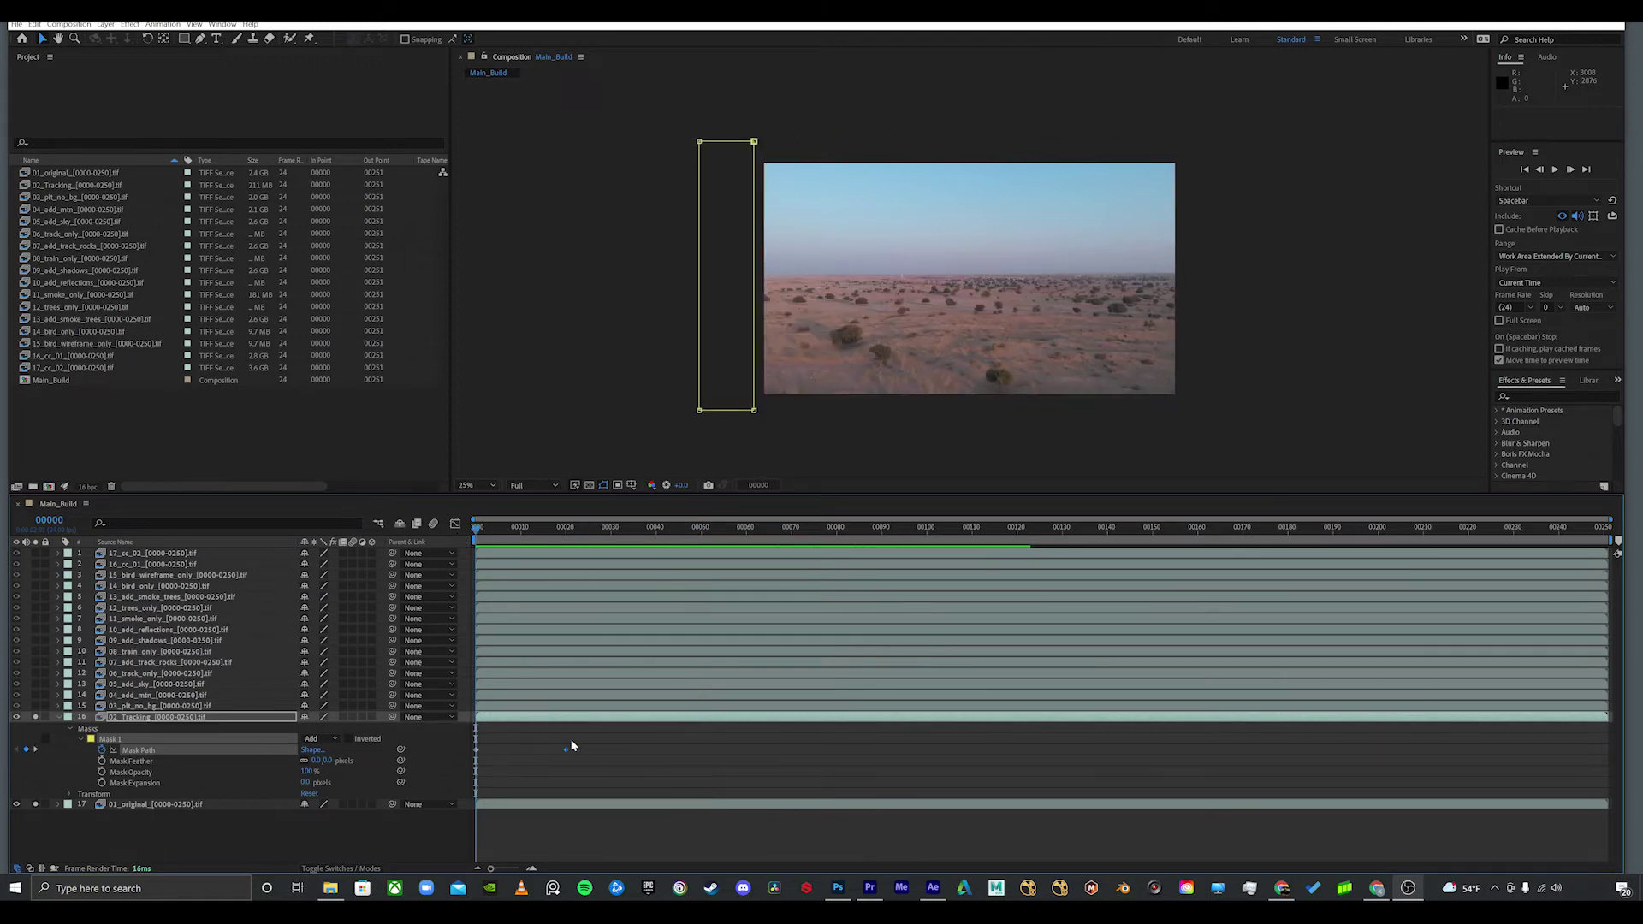
drag(590, 734, 470, 776)
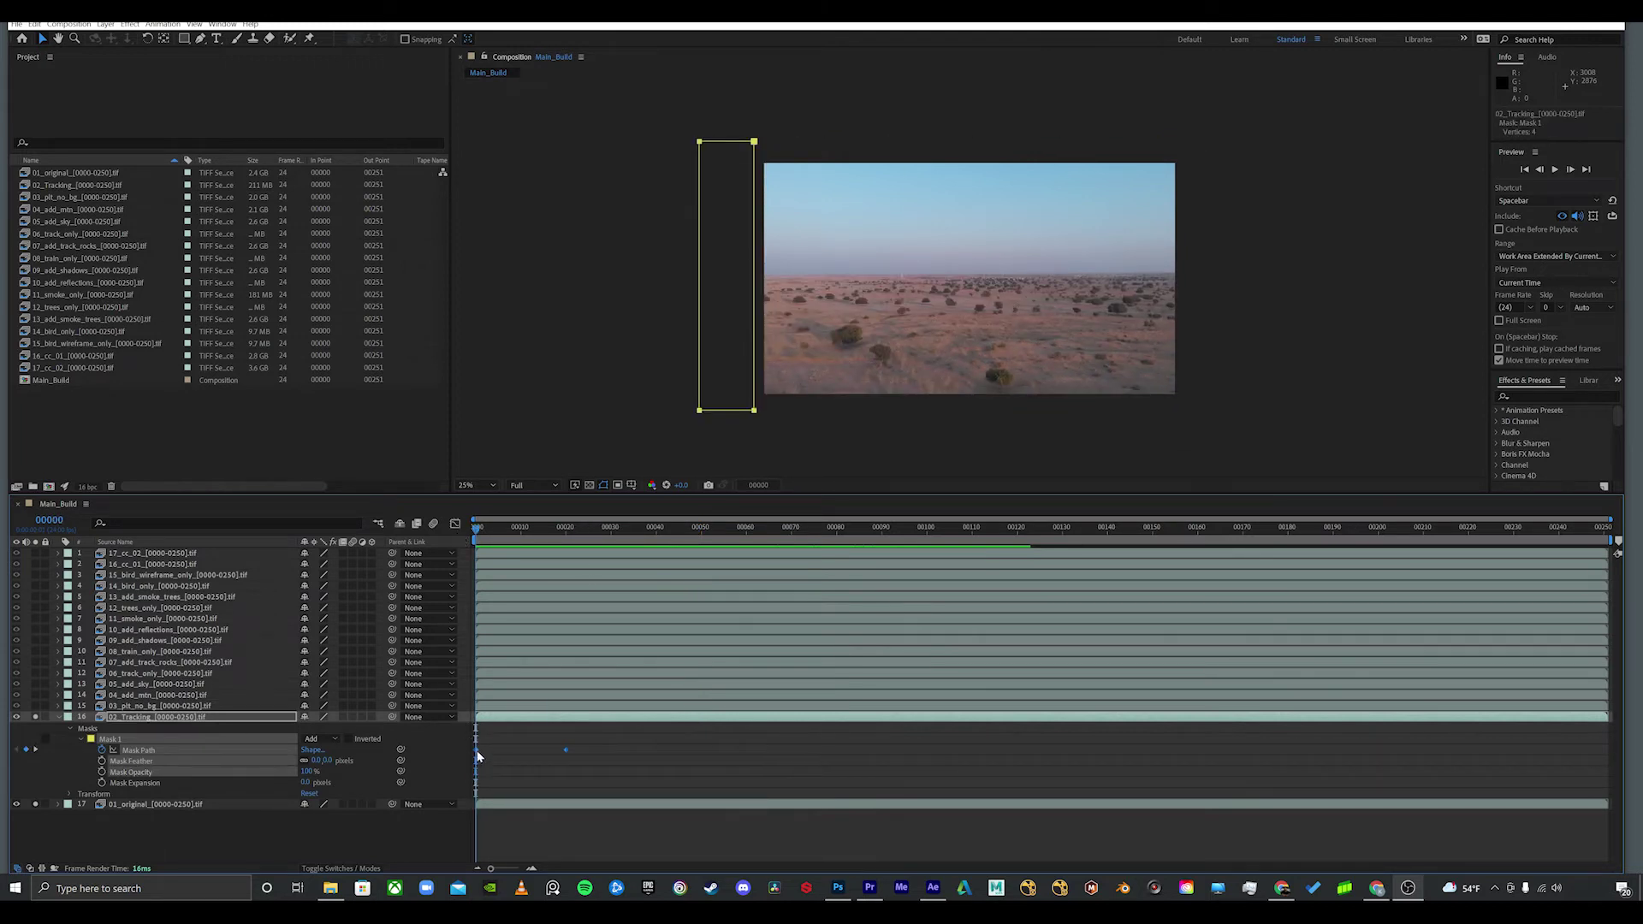
key(ctrl+c)
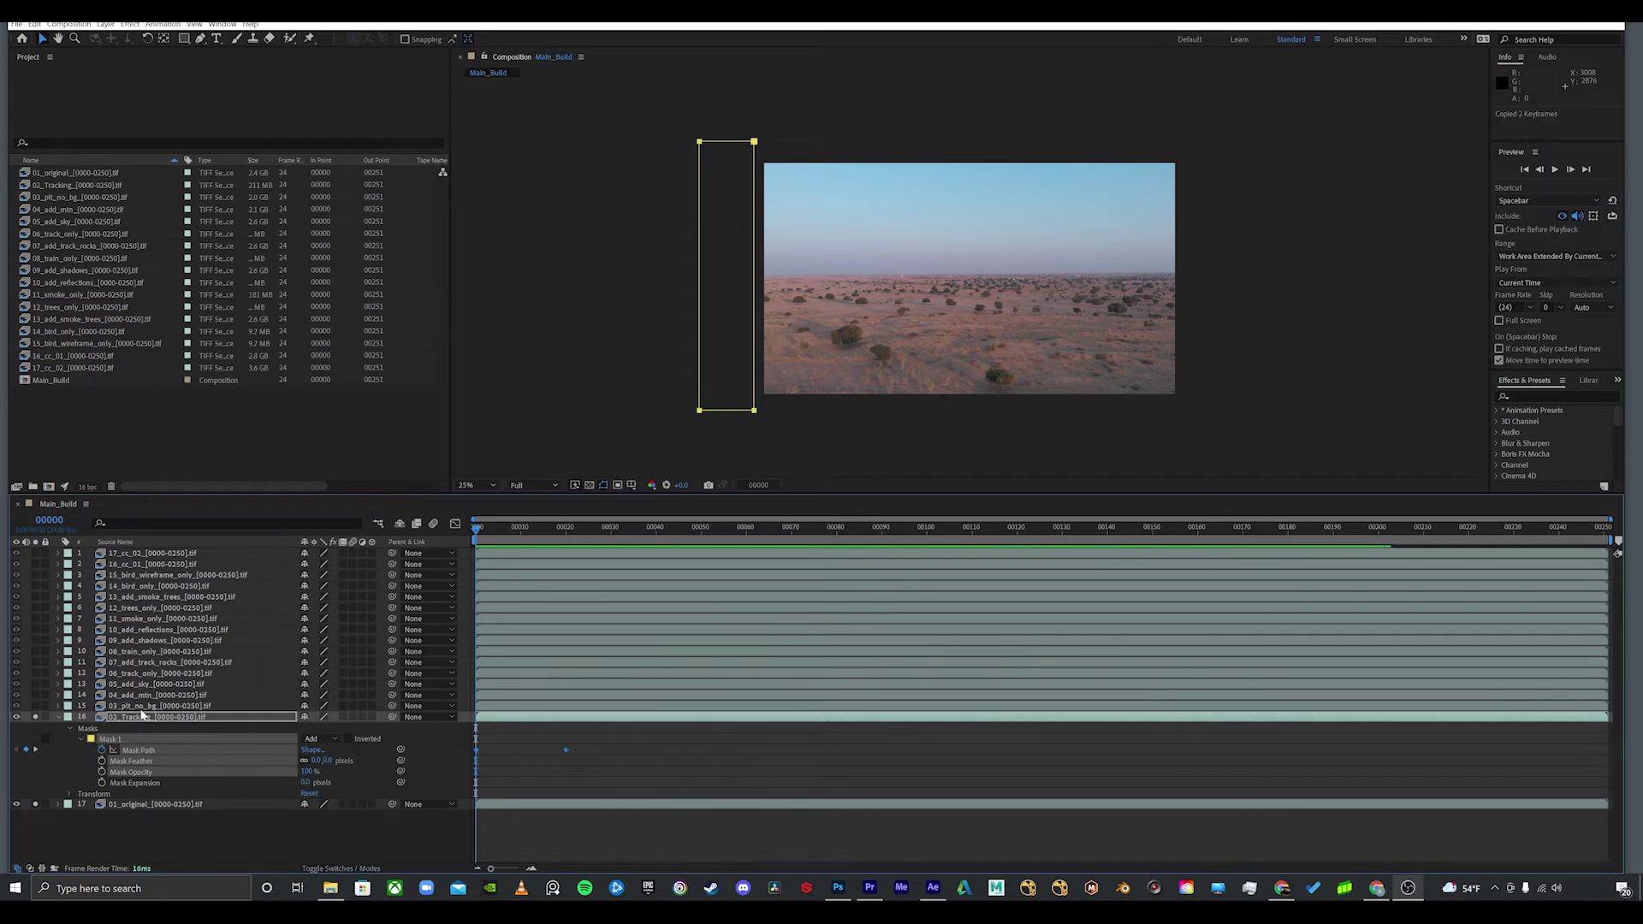
Step: Solo 03_plt_no_bg, paste the mask animation at frame 20, and preview the staggered reveals
click(51, 707)
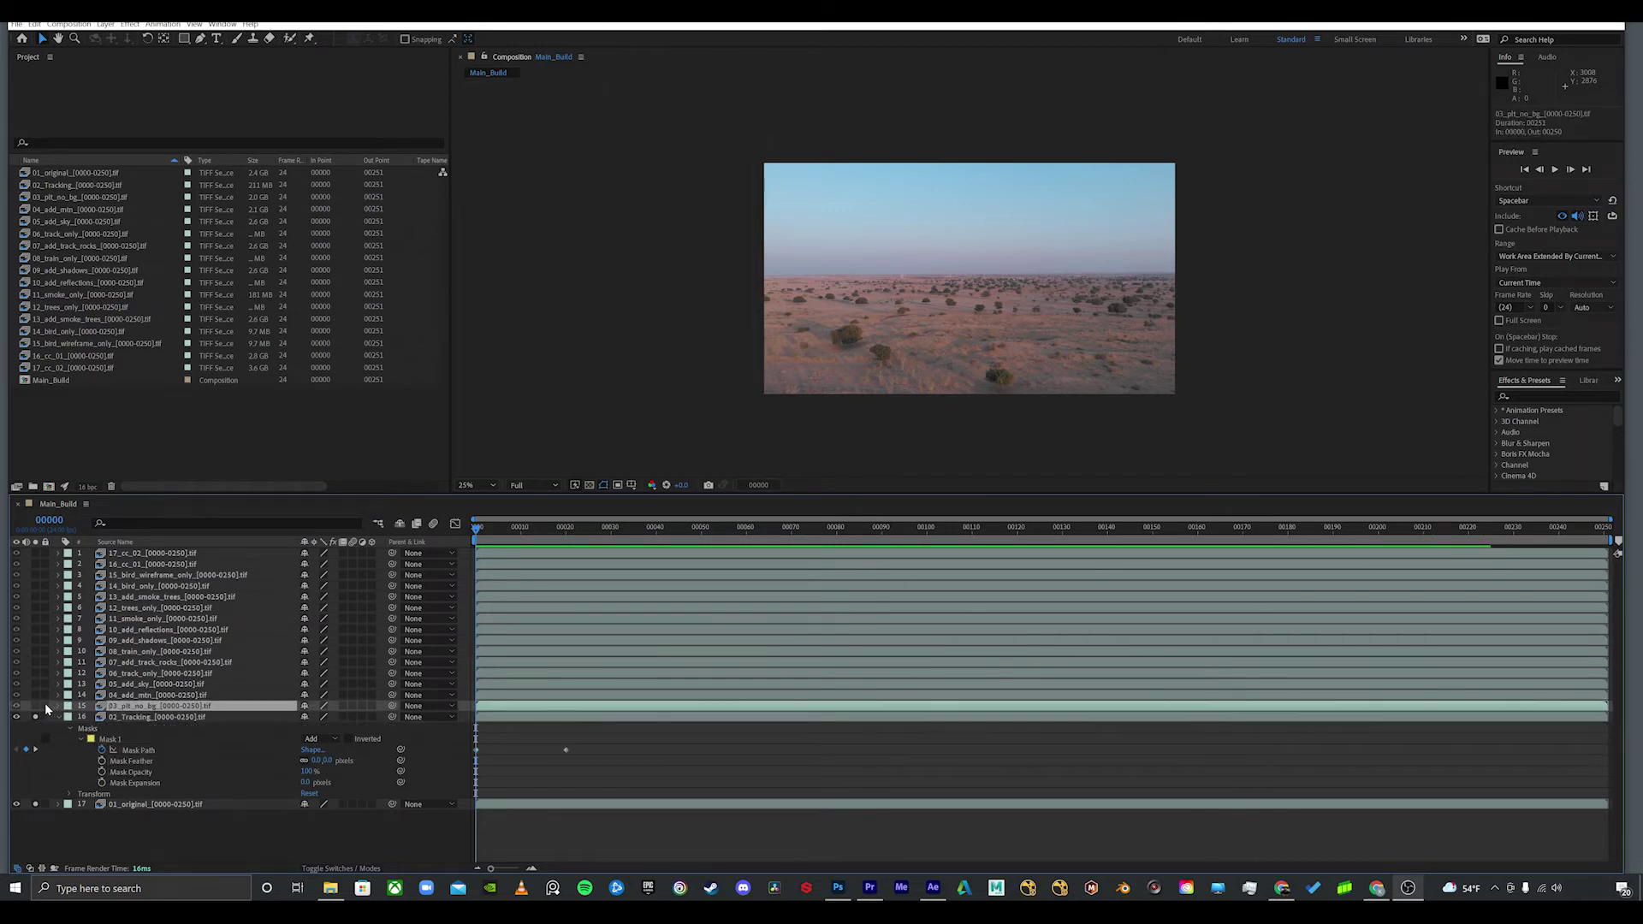
click(36, 709)
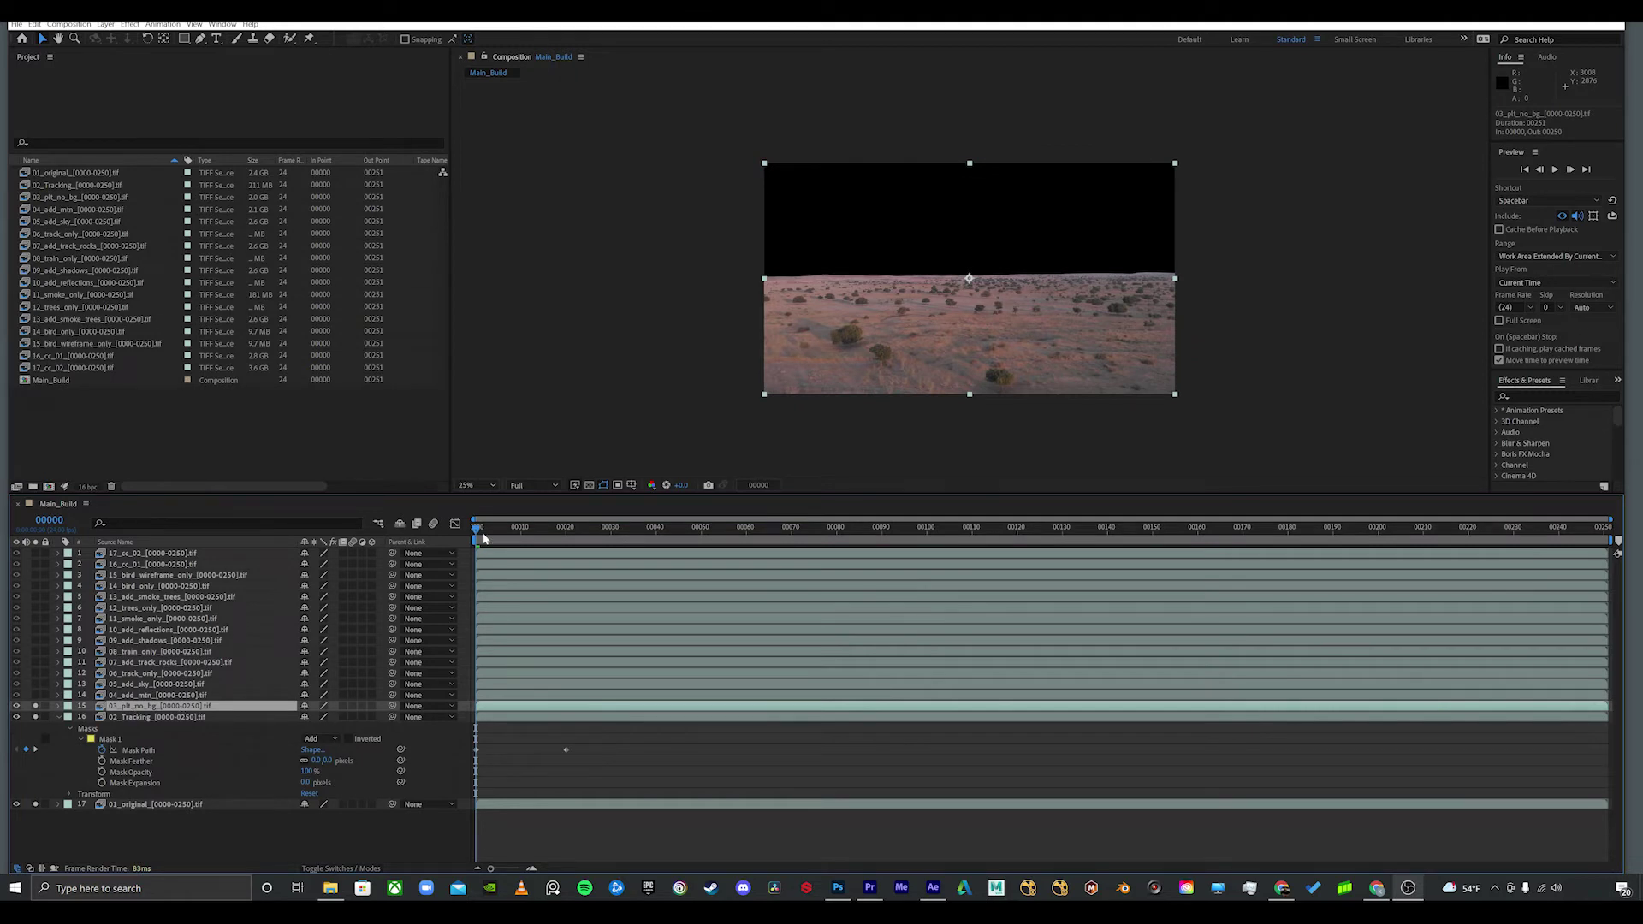
drag(484, 537, 565, 533)
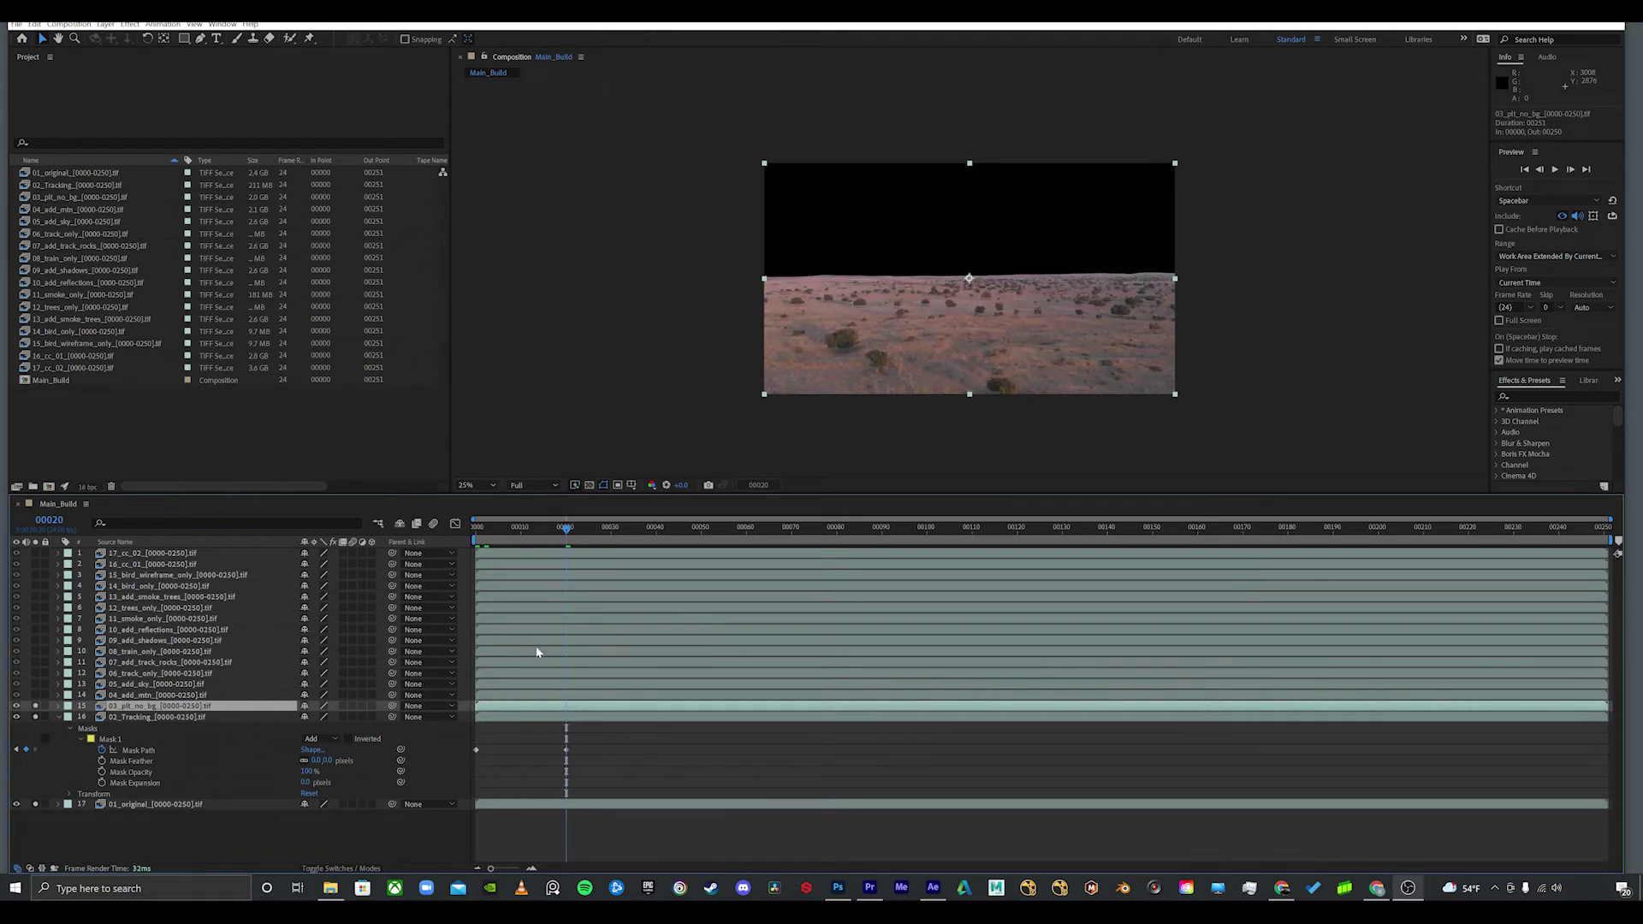
key(ctrl+v)
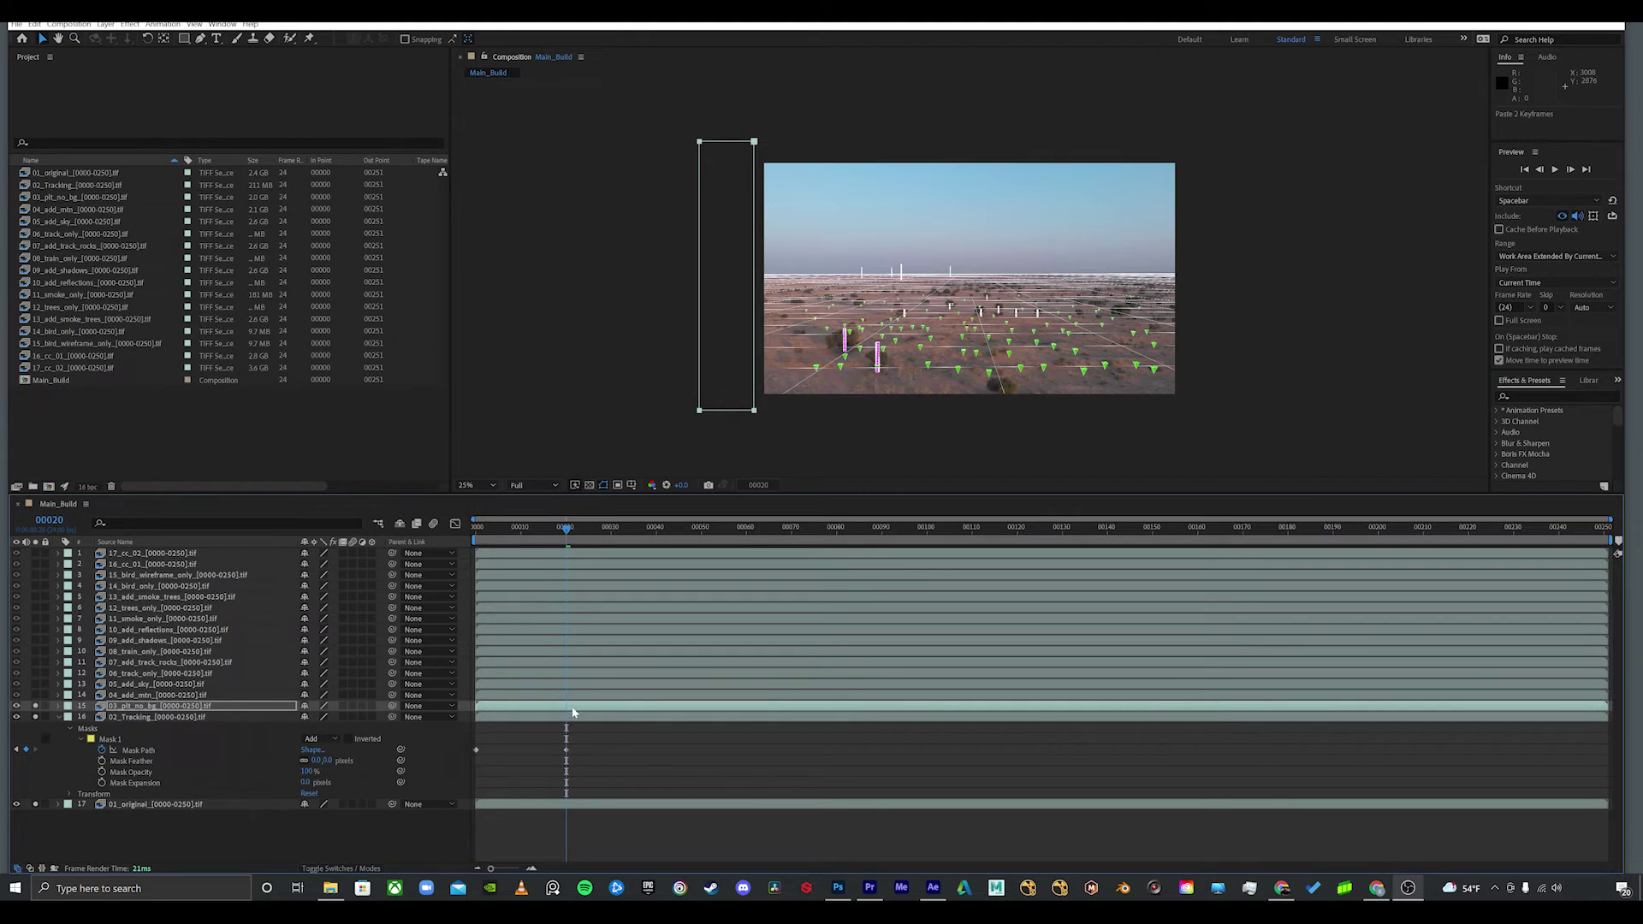
key(m)
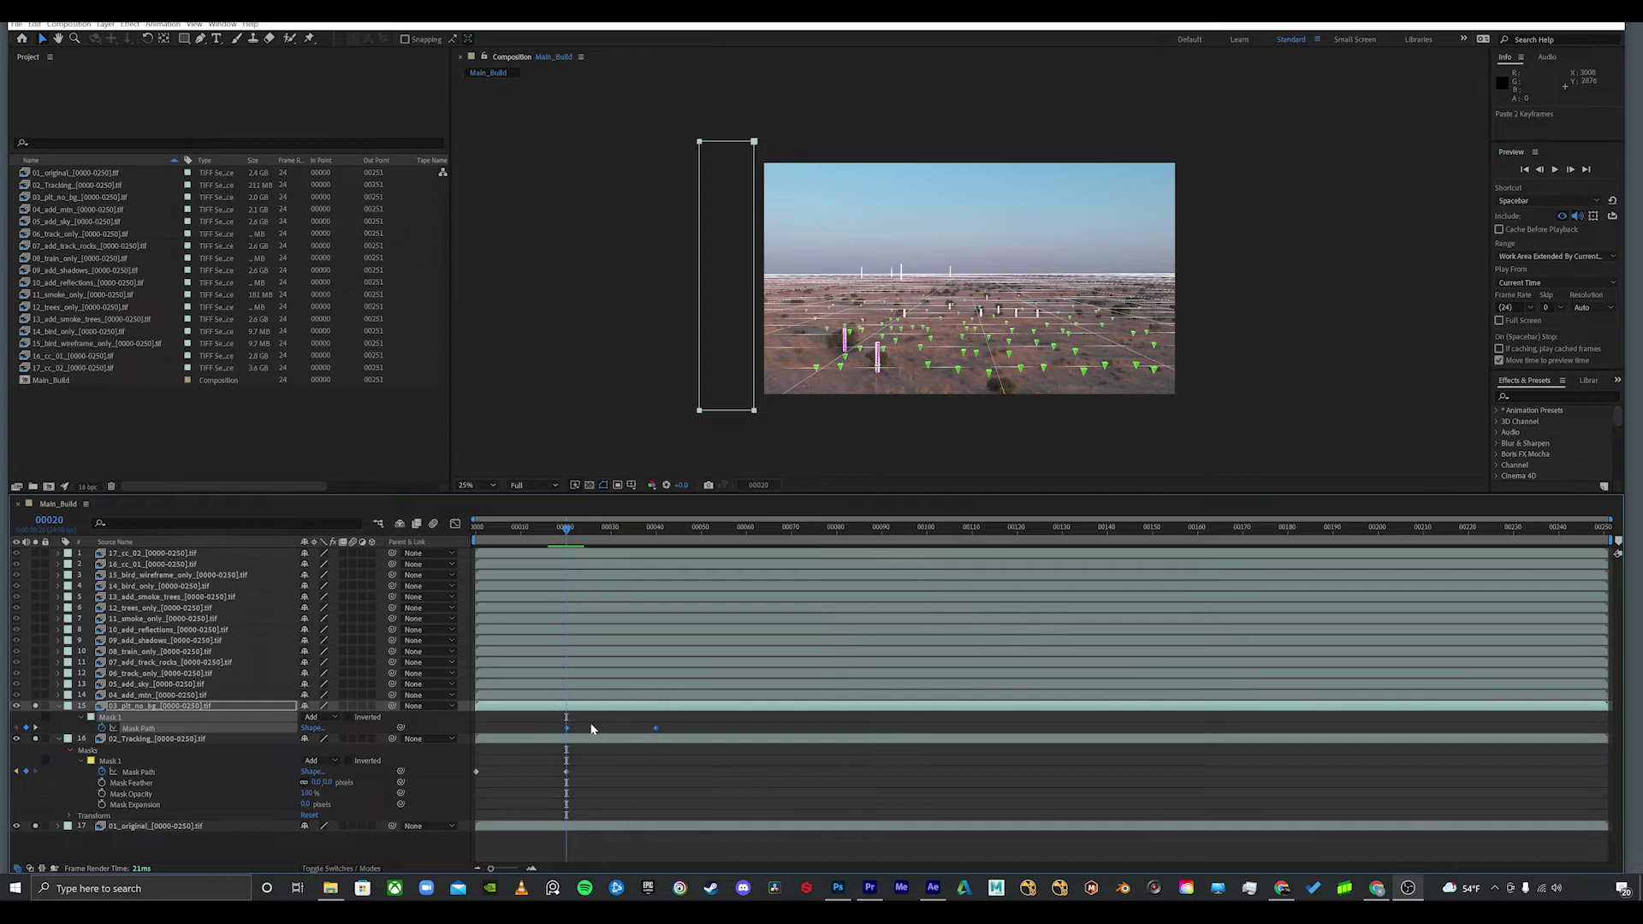
drag(564, 533, 477, 527)
key(space)
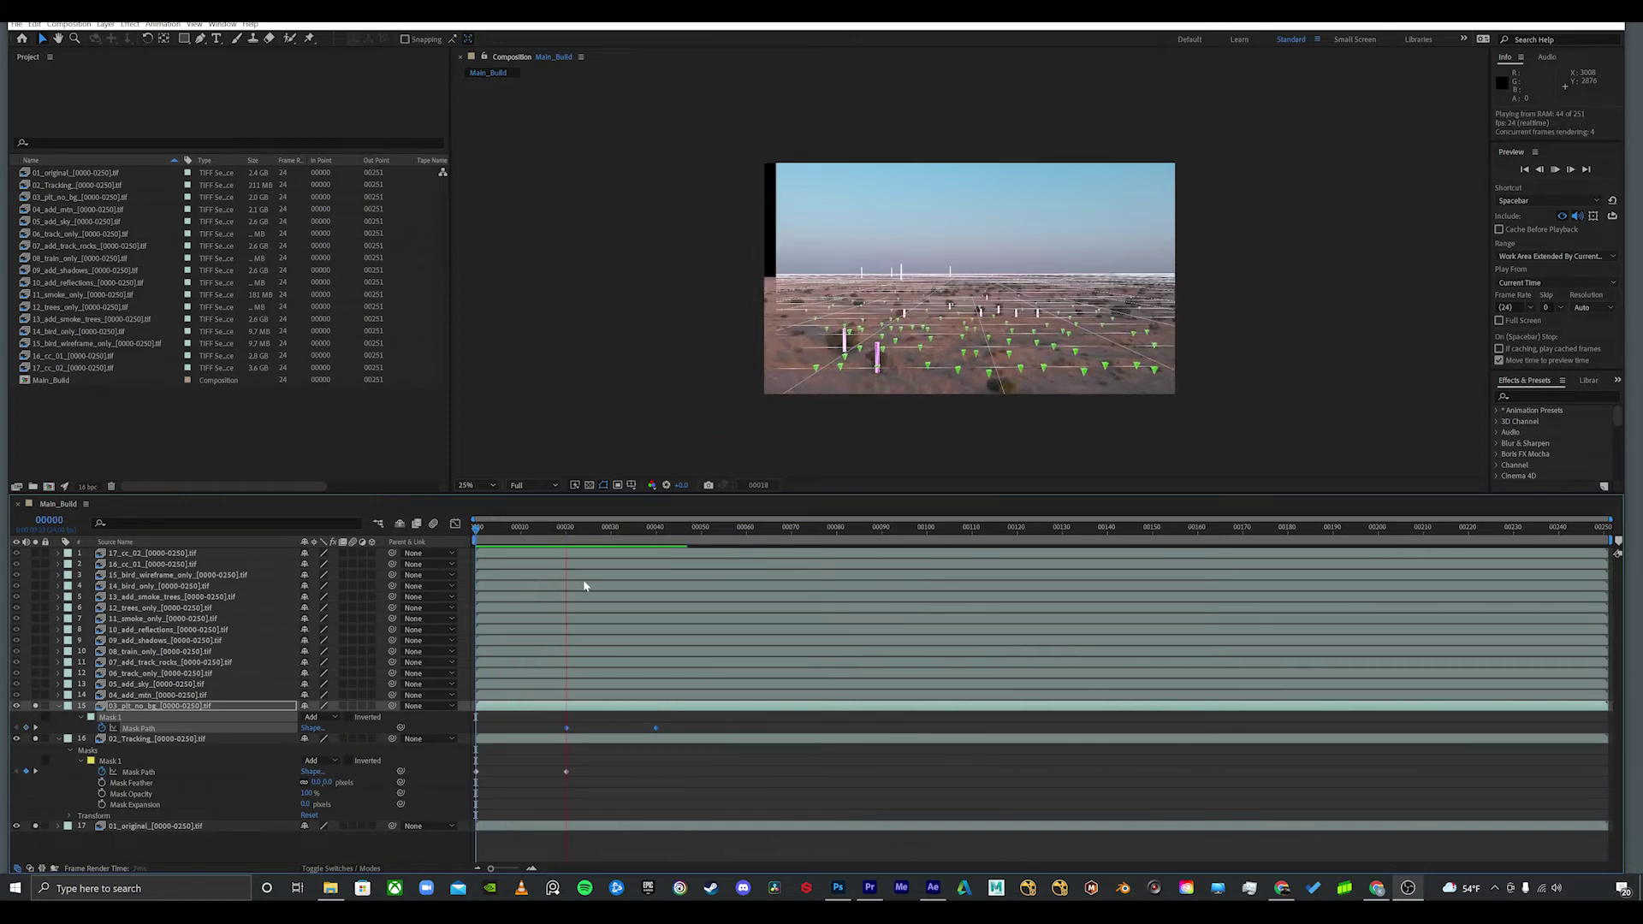
Step: Paste the mask animation onto the soloed 04_add_mtn layer at frame 40 and preview
key(space)
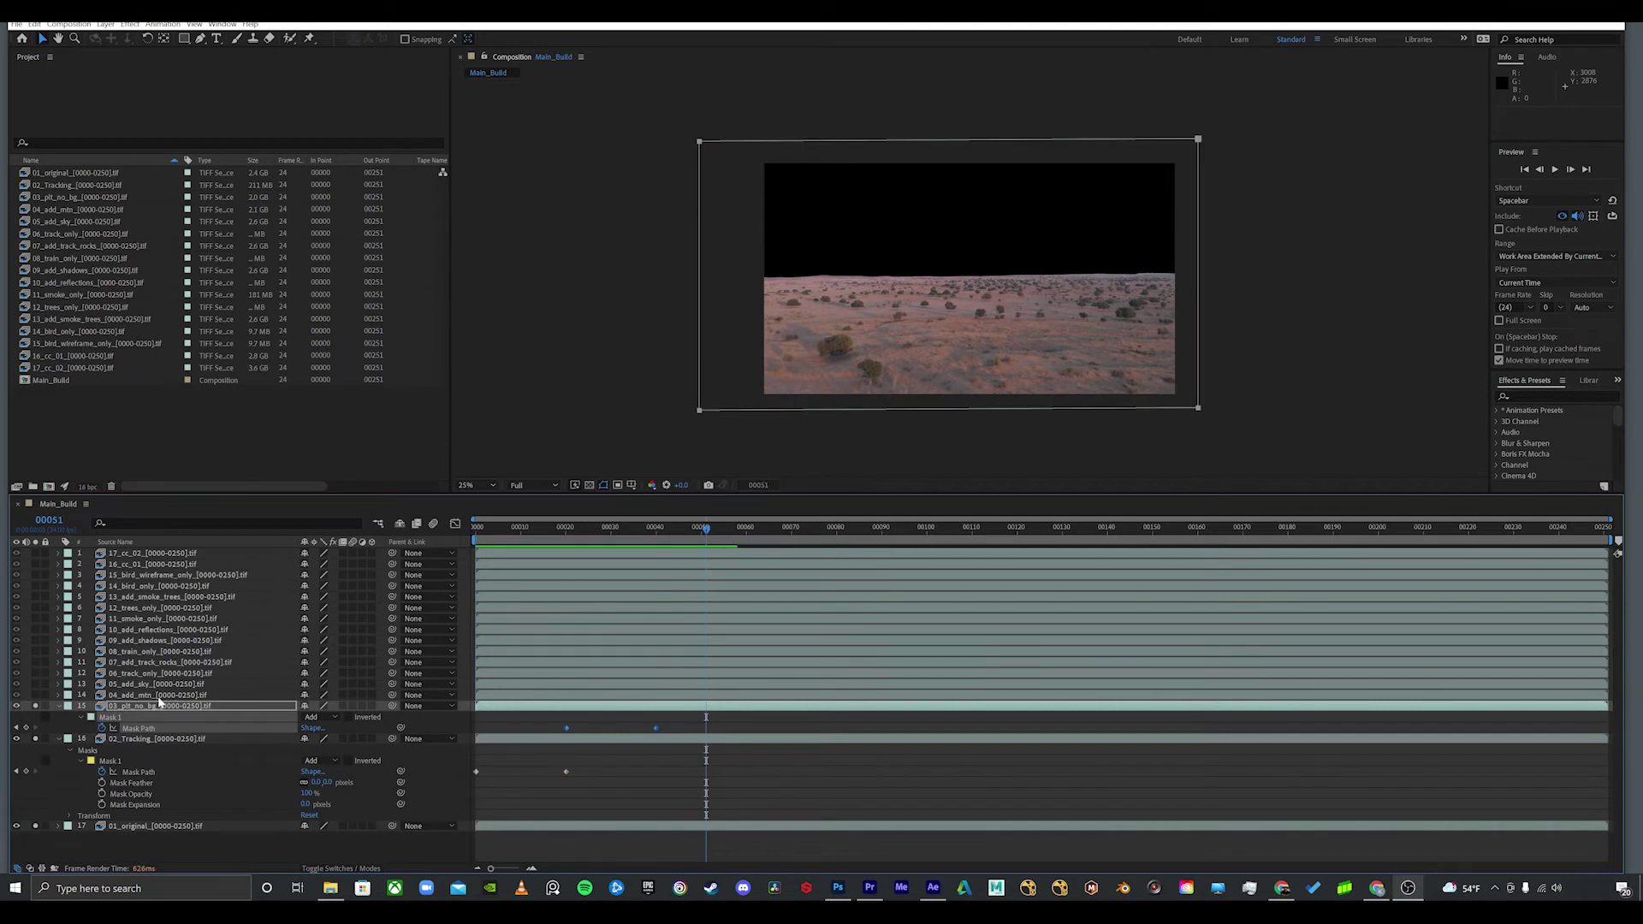
click(35, 695)
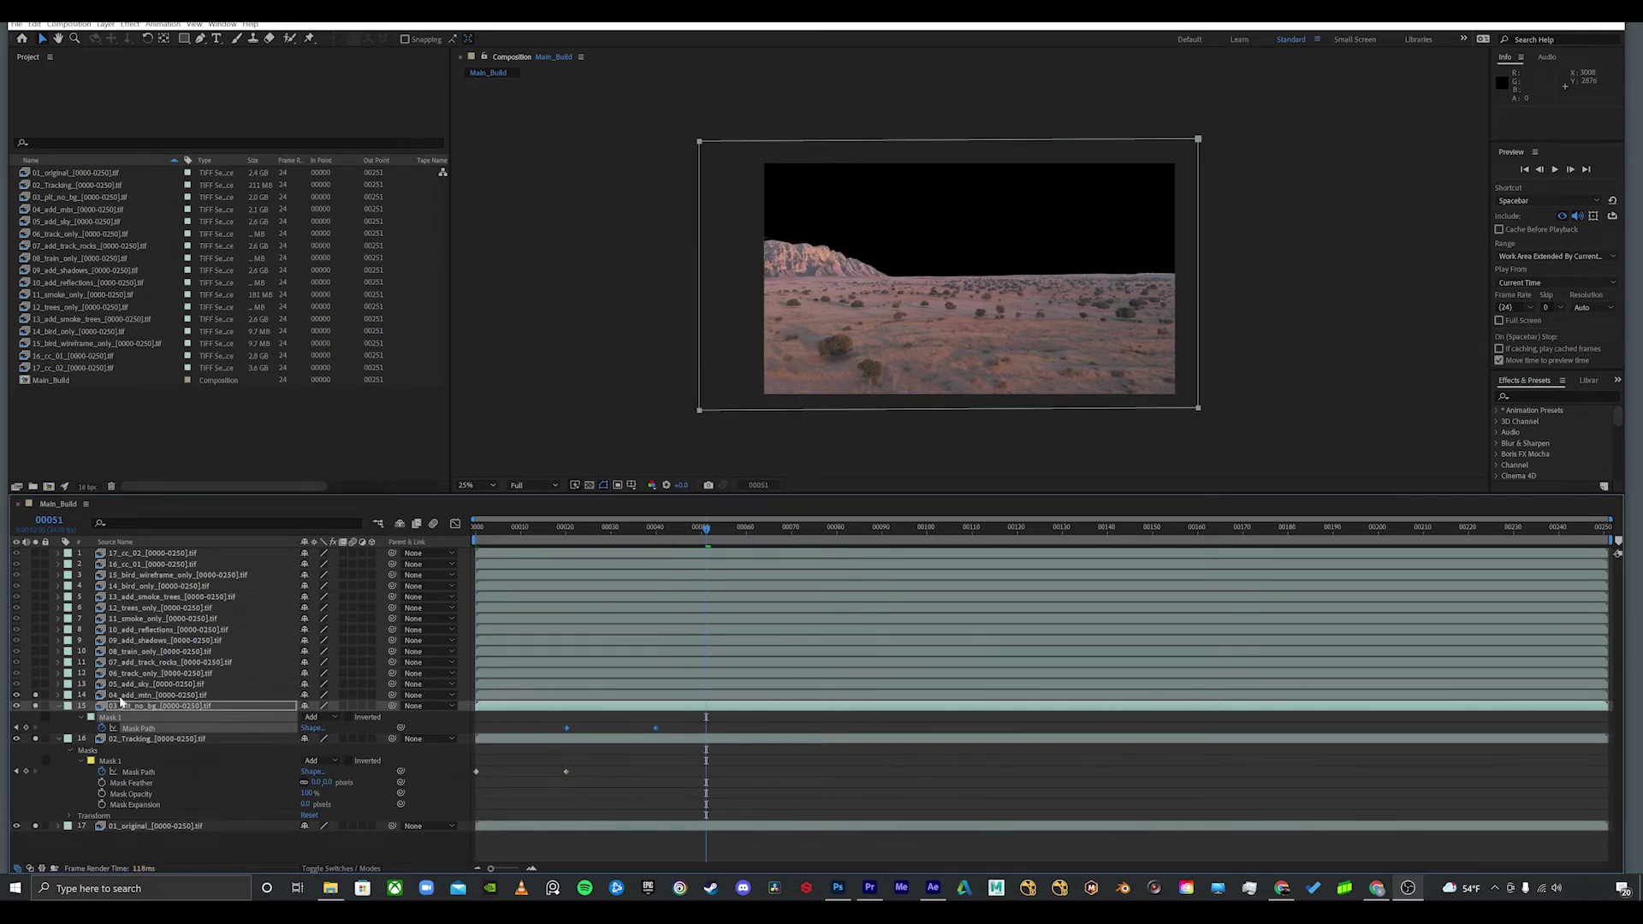
click(122, 695)
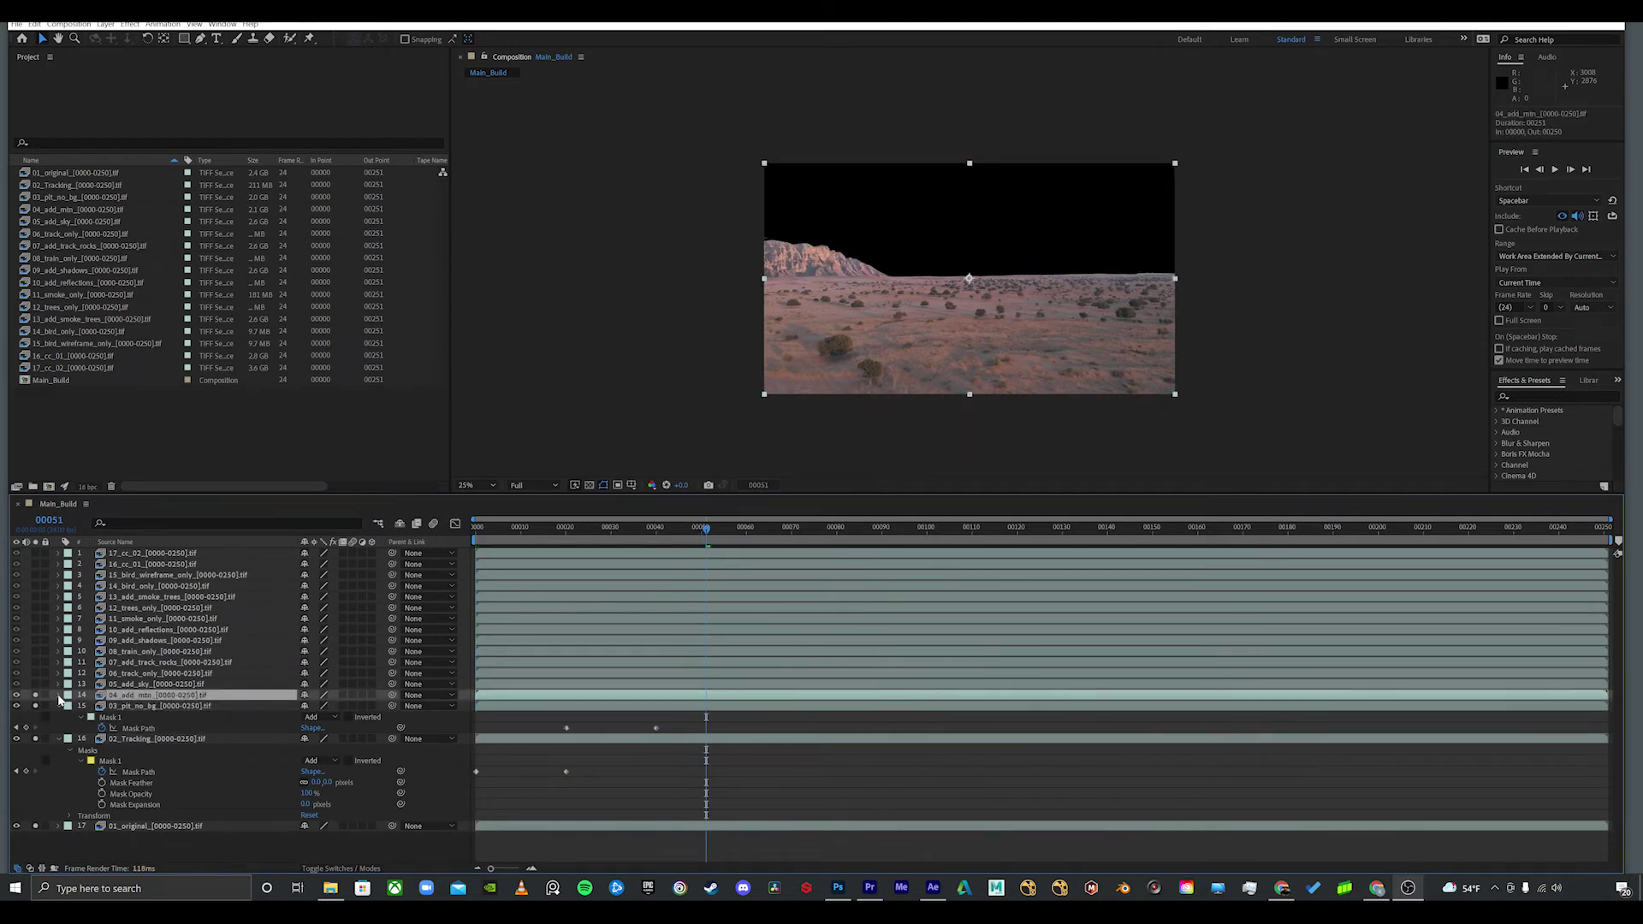
drag(705, 528, 653, 548)
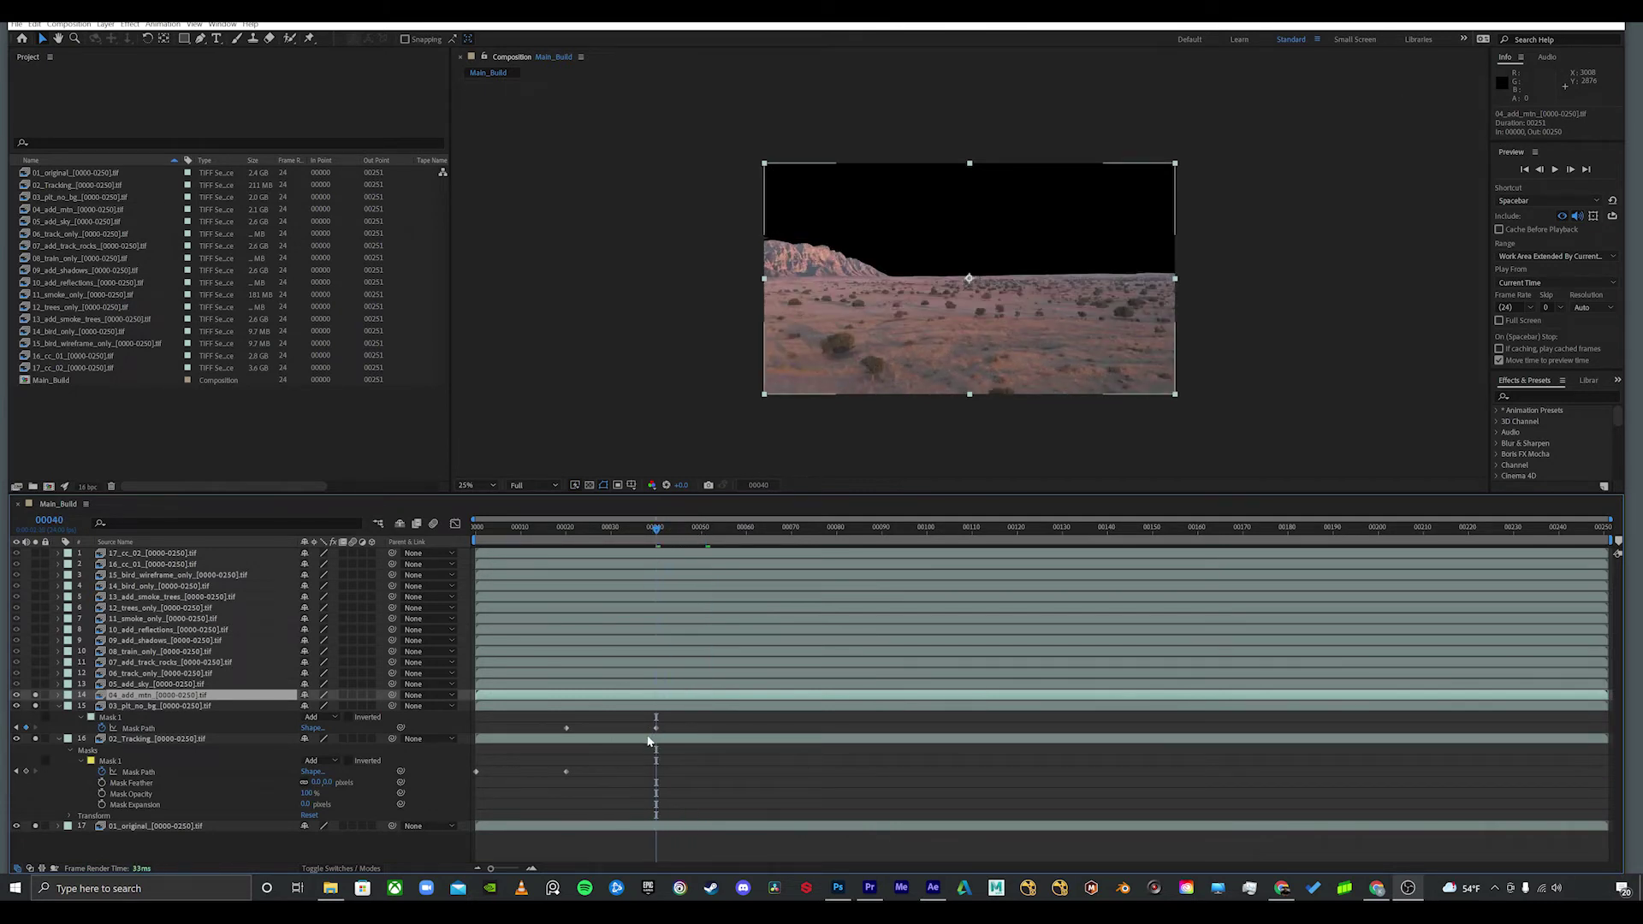
key(ctrl+v)
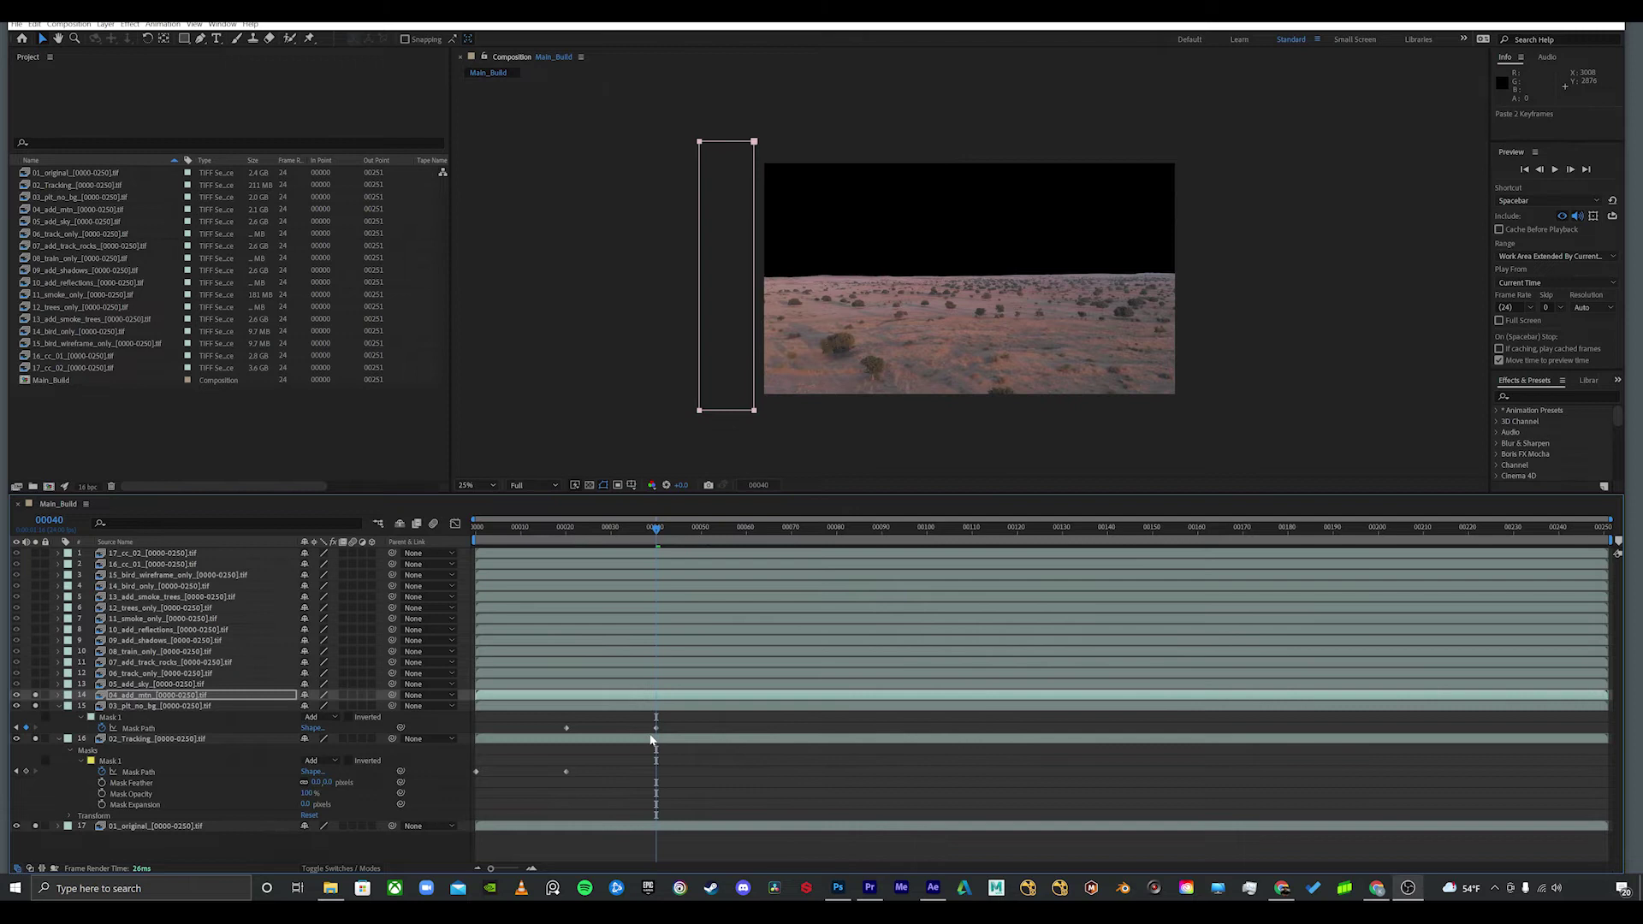
key(u)
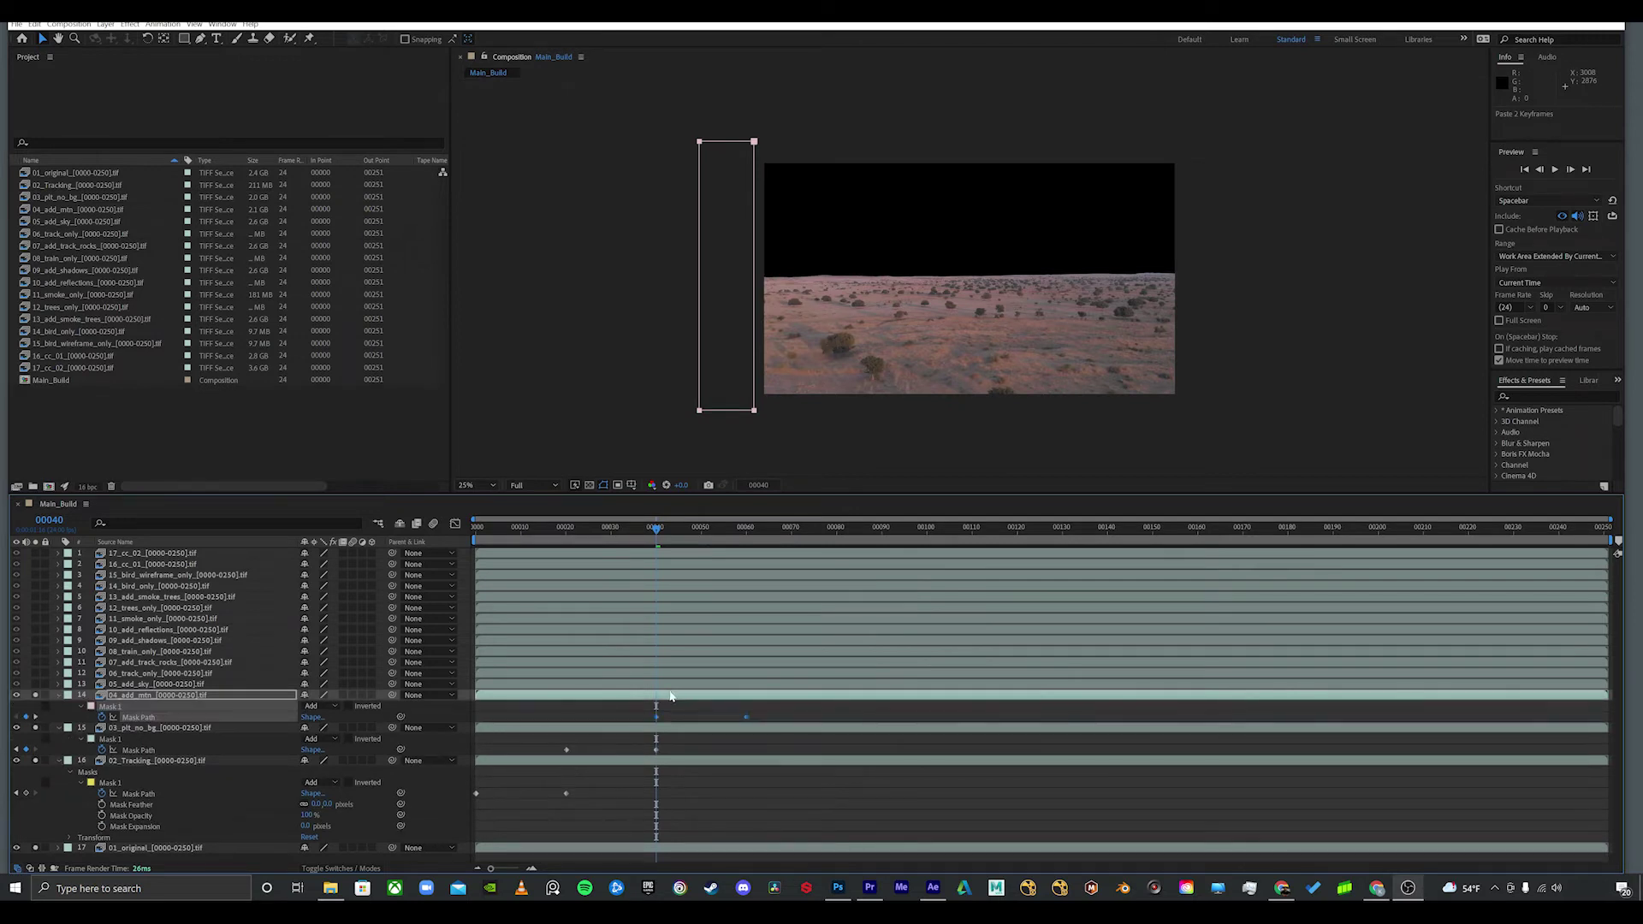
key(space)
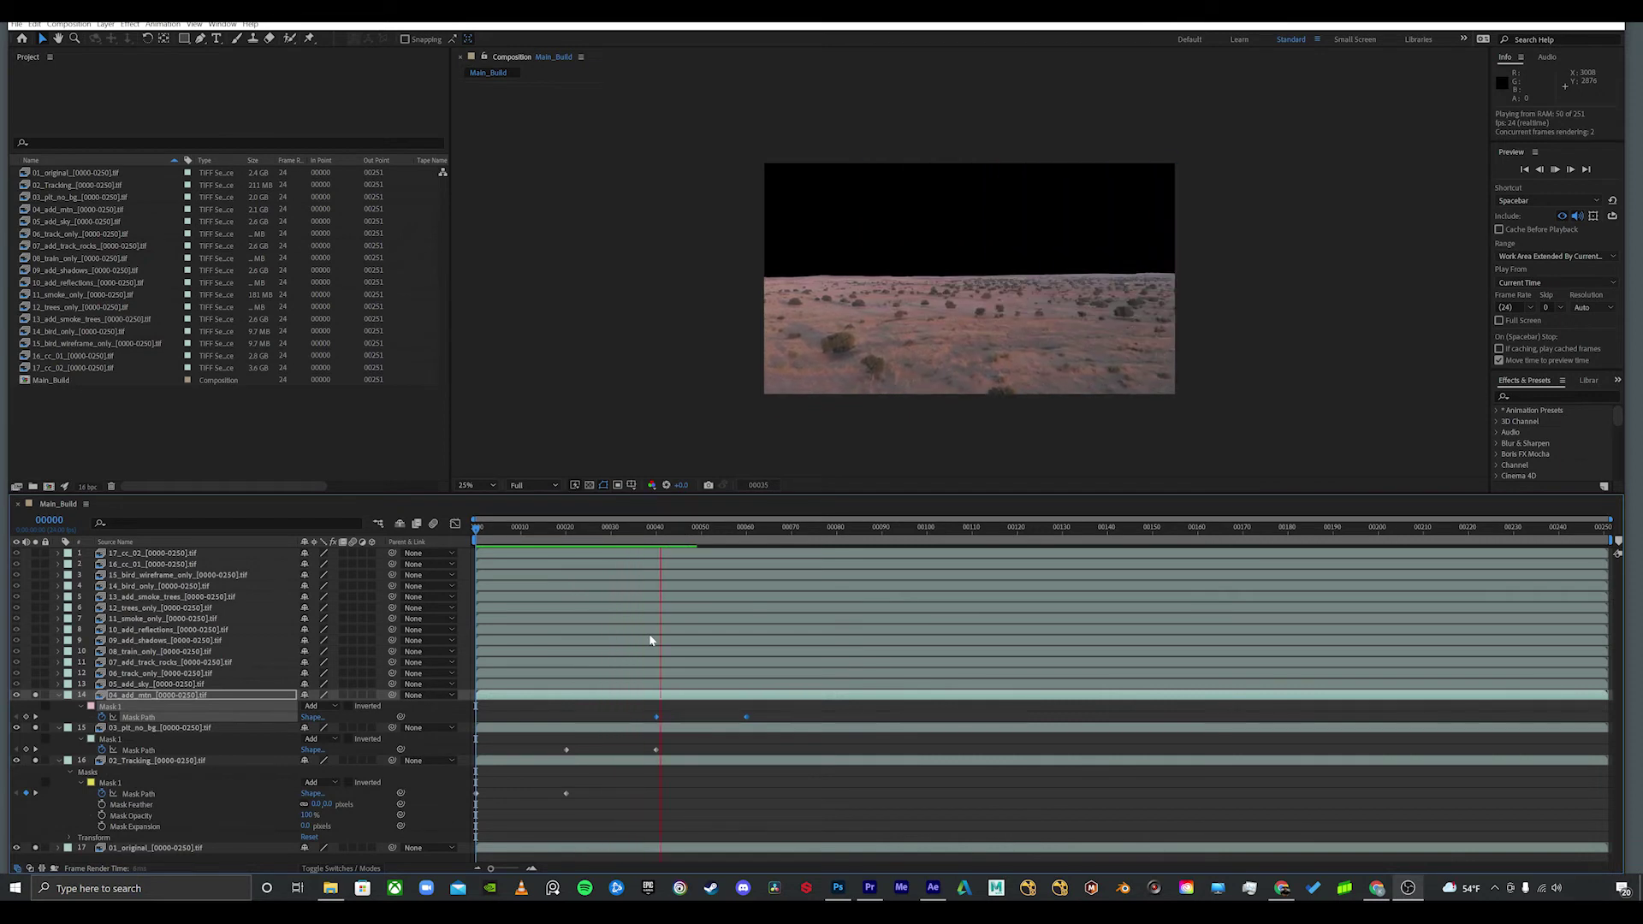
key(space)
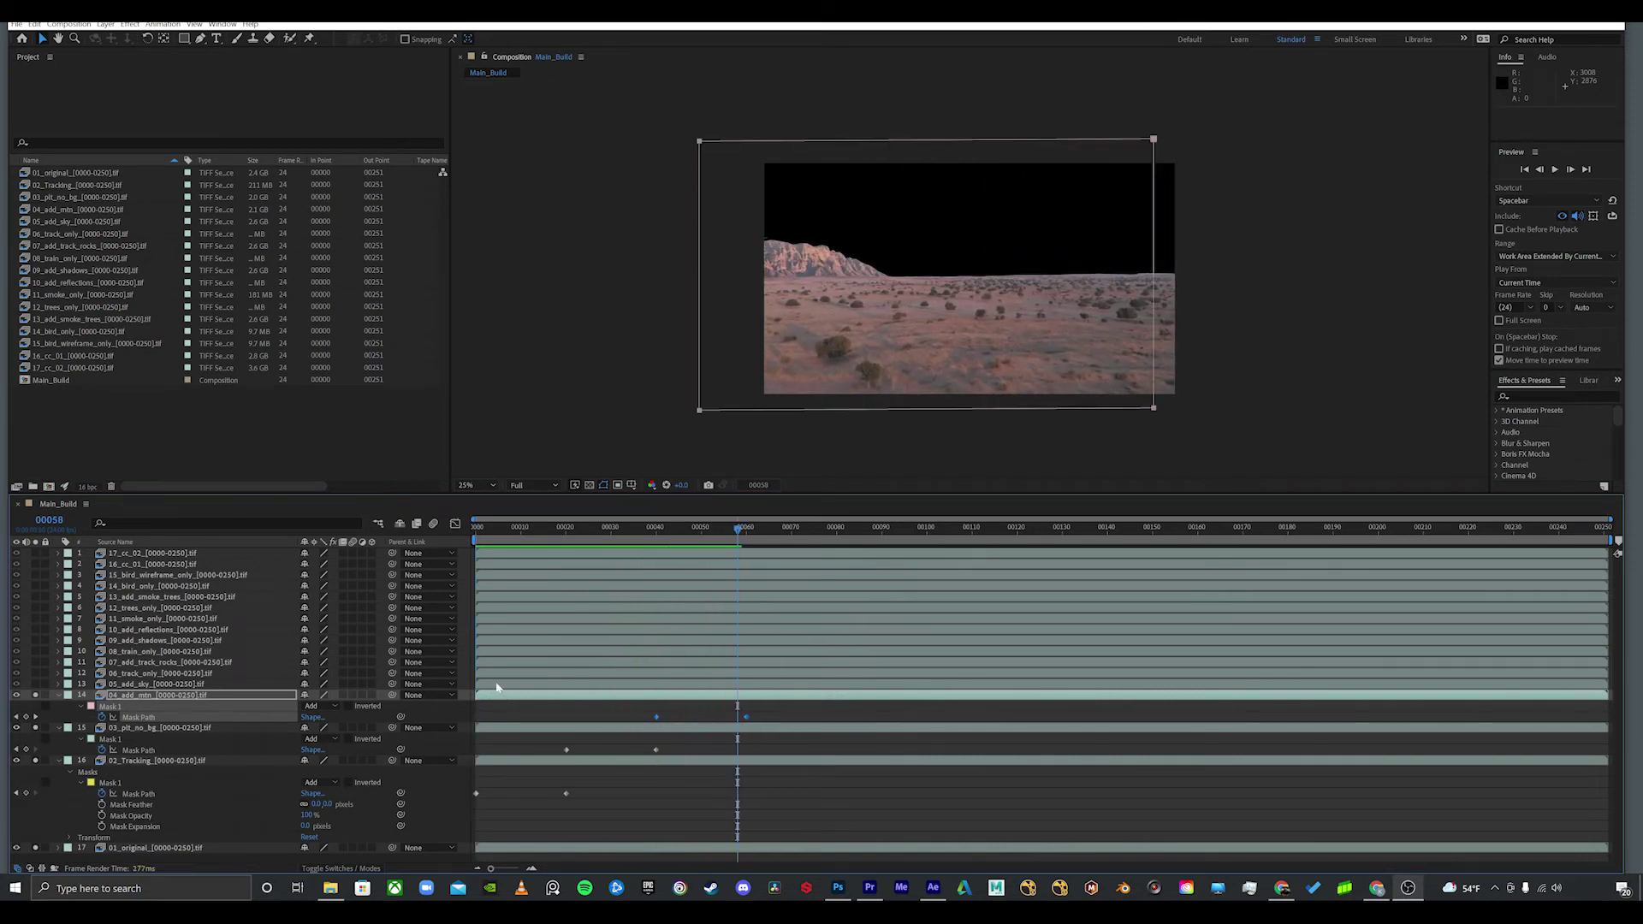
Step: Paste the mask animation onto the soloed 05_add_sky layer at frame 60
click(183, 682)
click(36, 684)
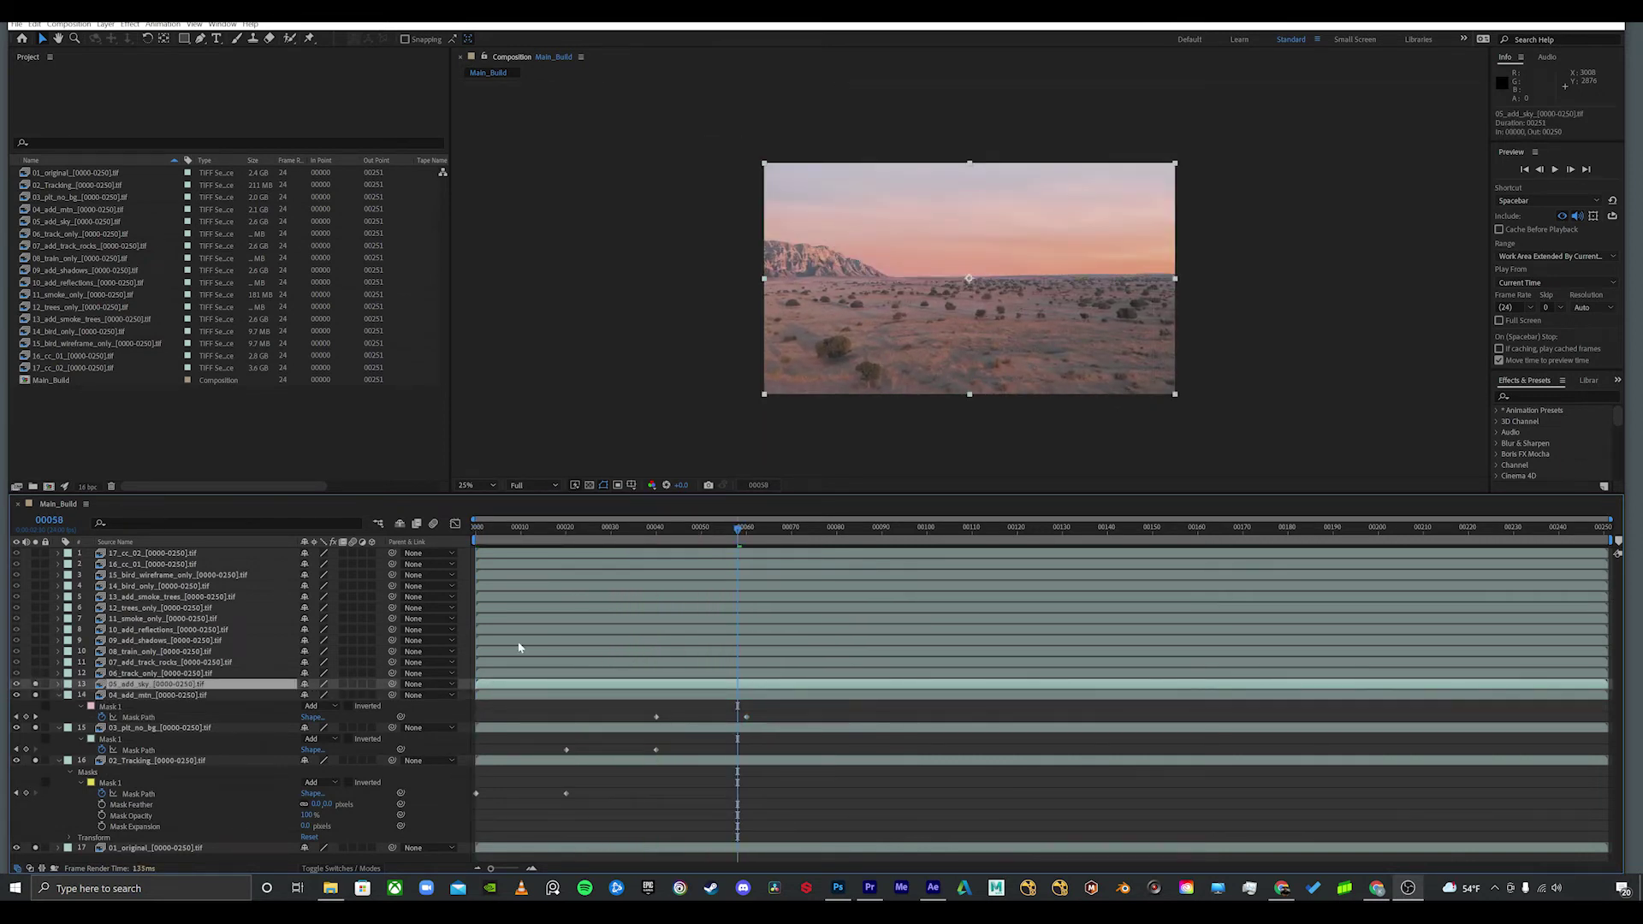
click(743, 530)
drag(743, 531, 746, 531)
key(ctrl+v)
click(764, 689)
key(m)
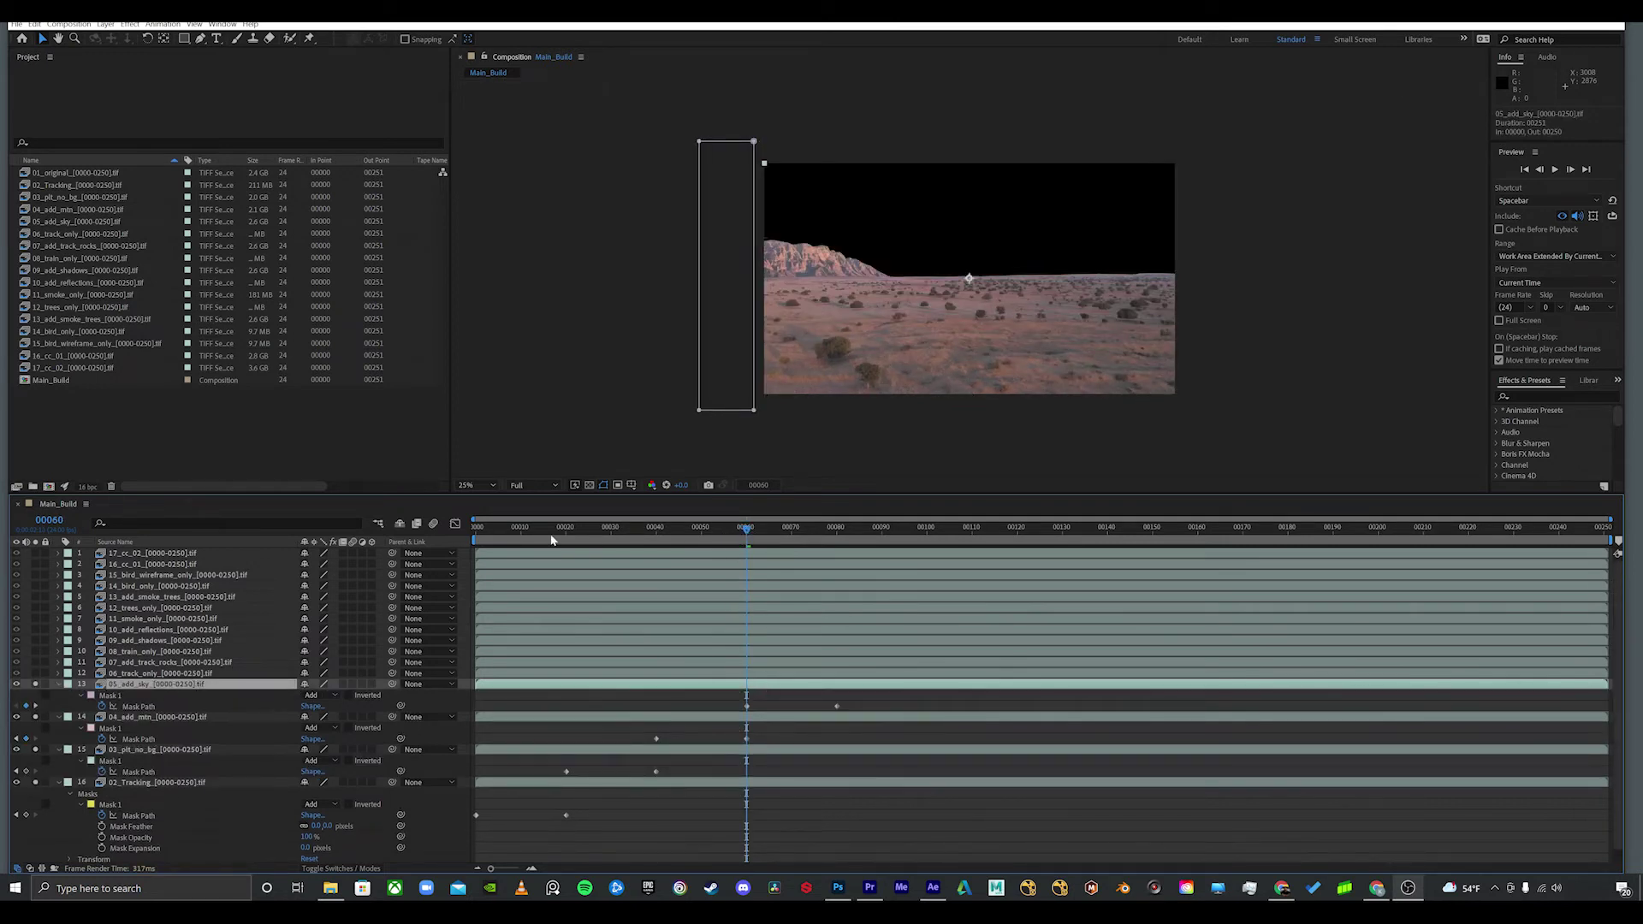
key(Home)
click(749, 733)
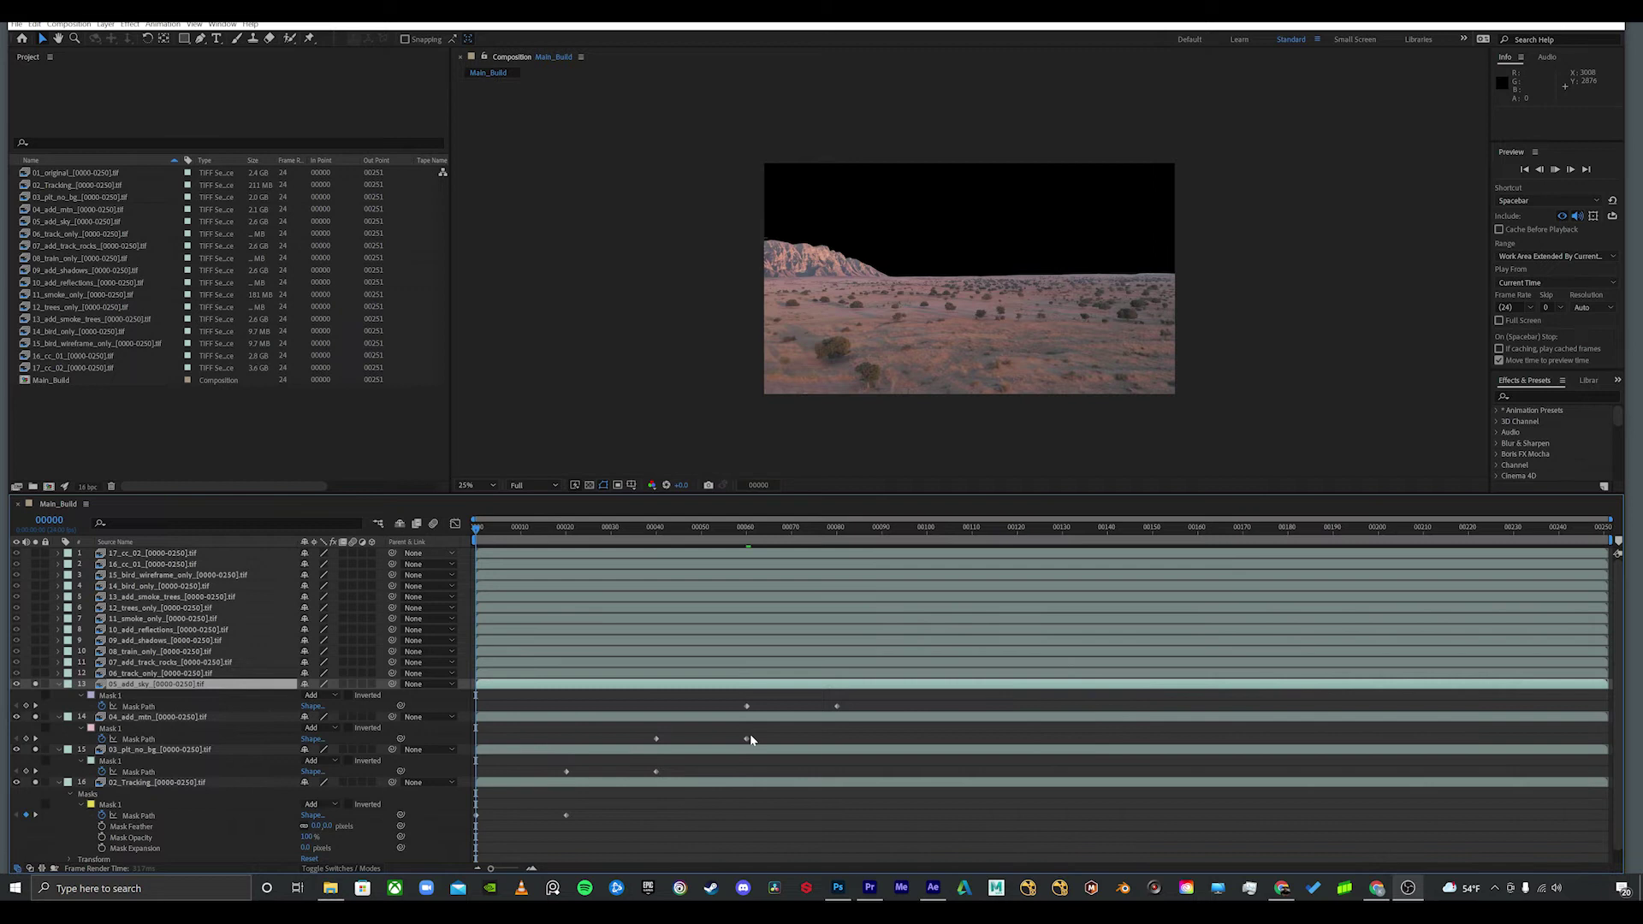
Step: Play a preview of the complete desert train shot in Main_Build
key(space)
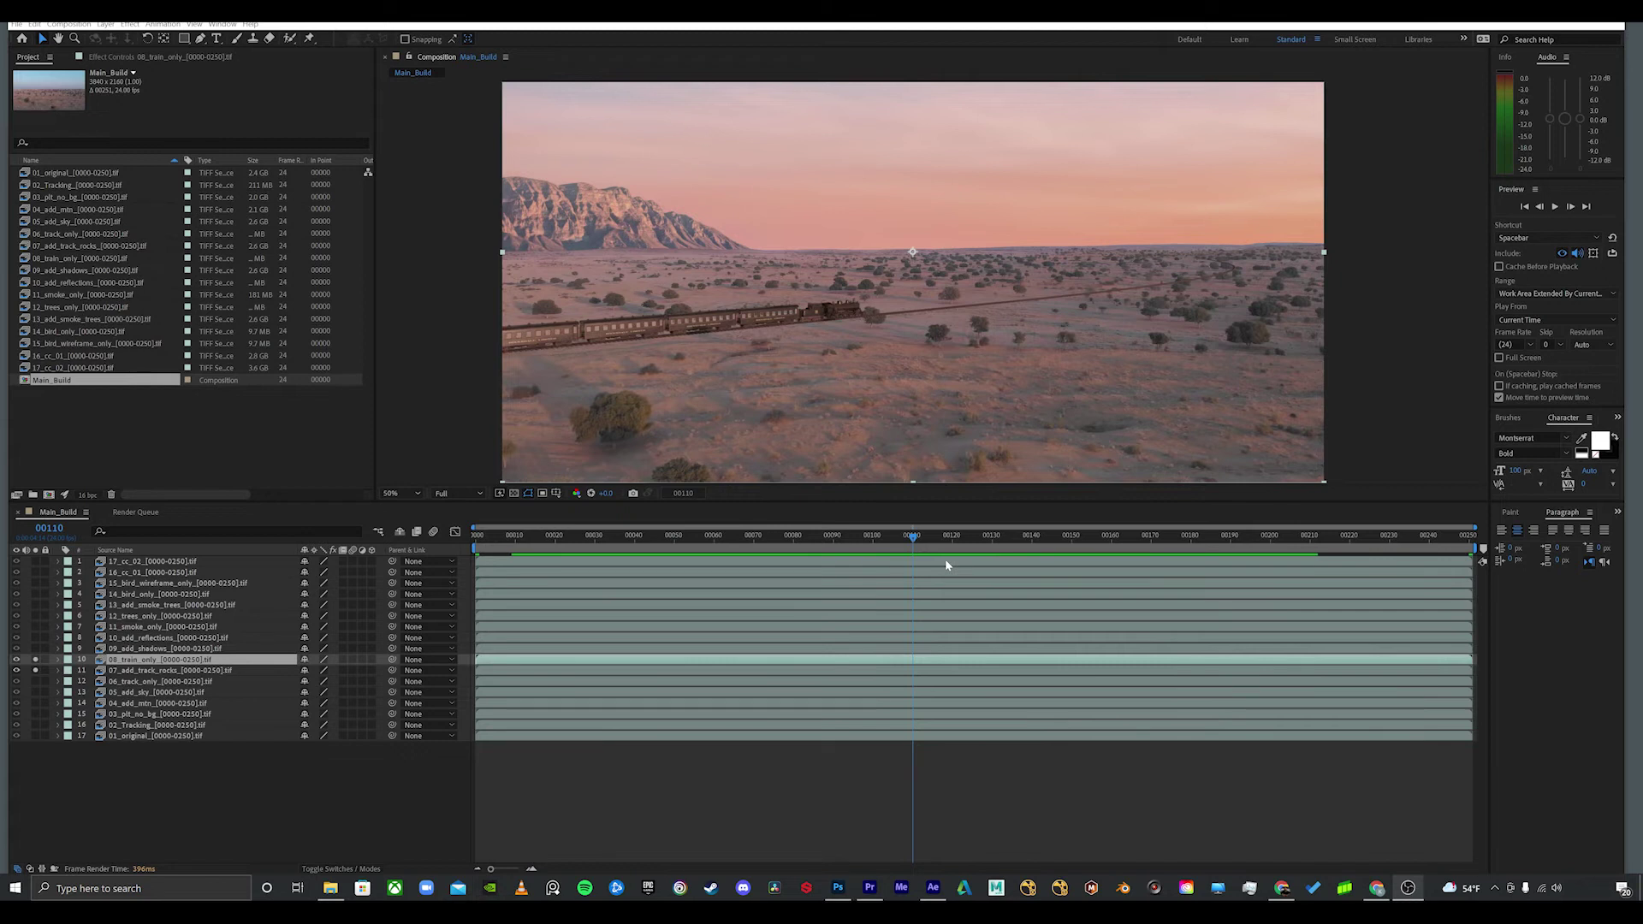
Step: Rename the train layer and solo it together with 07_add_track_rocks
key(Return)
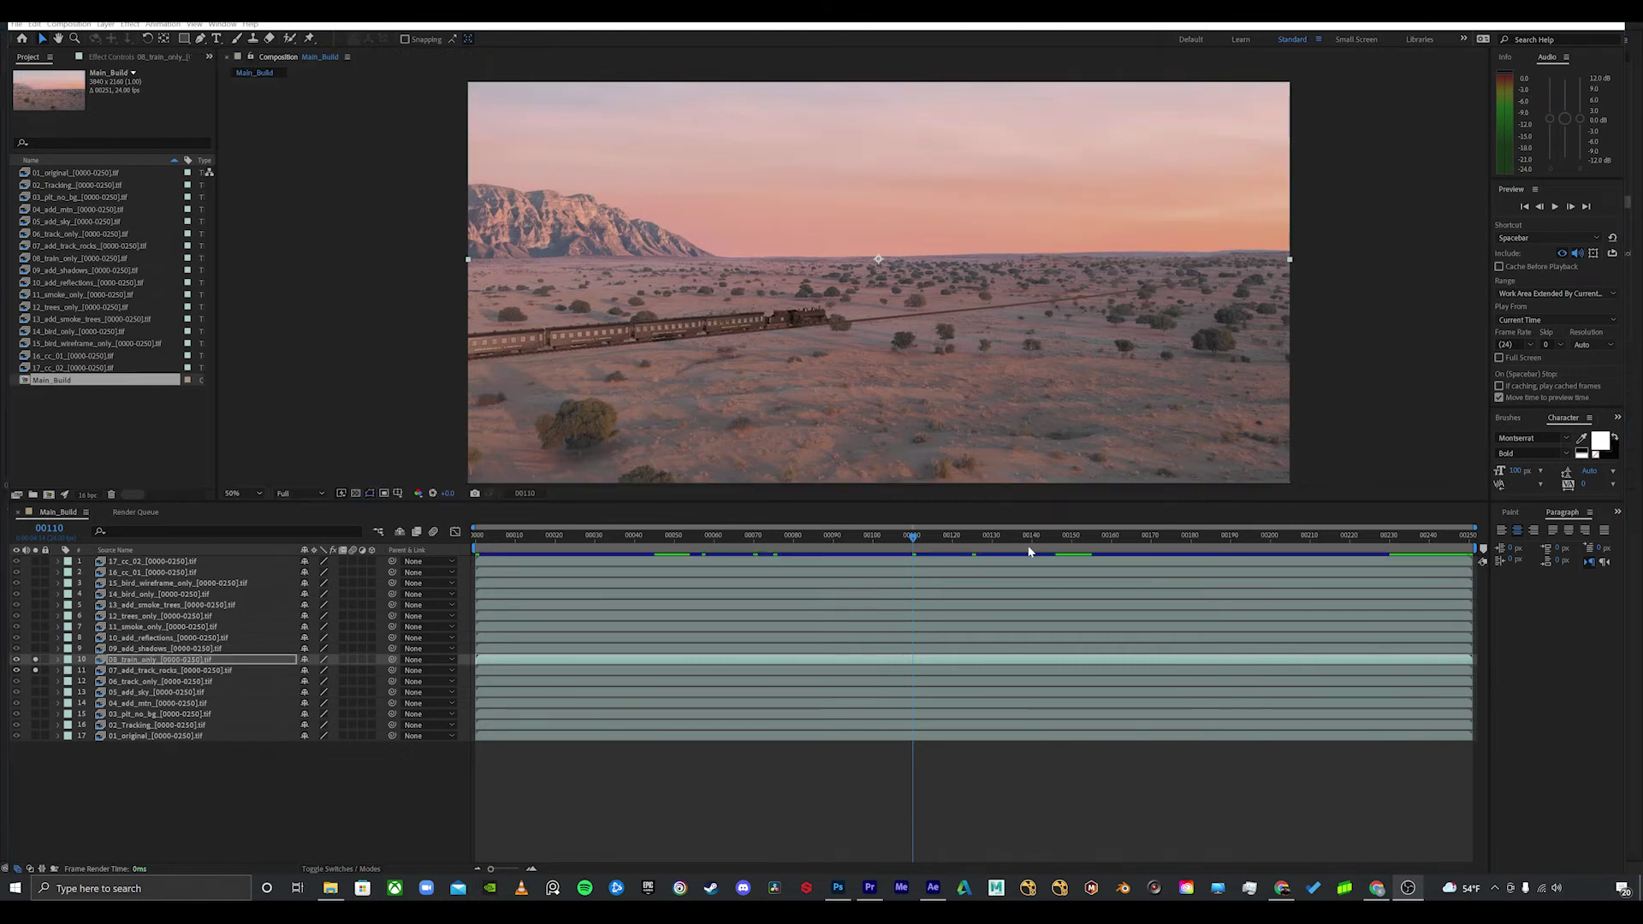
click(120, 668)
click(34, 670)
click(35, 670)
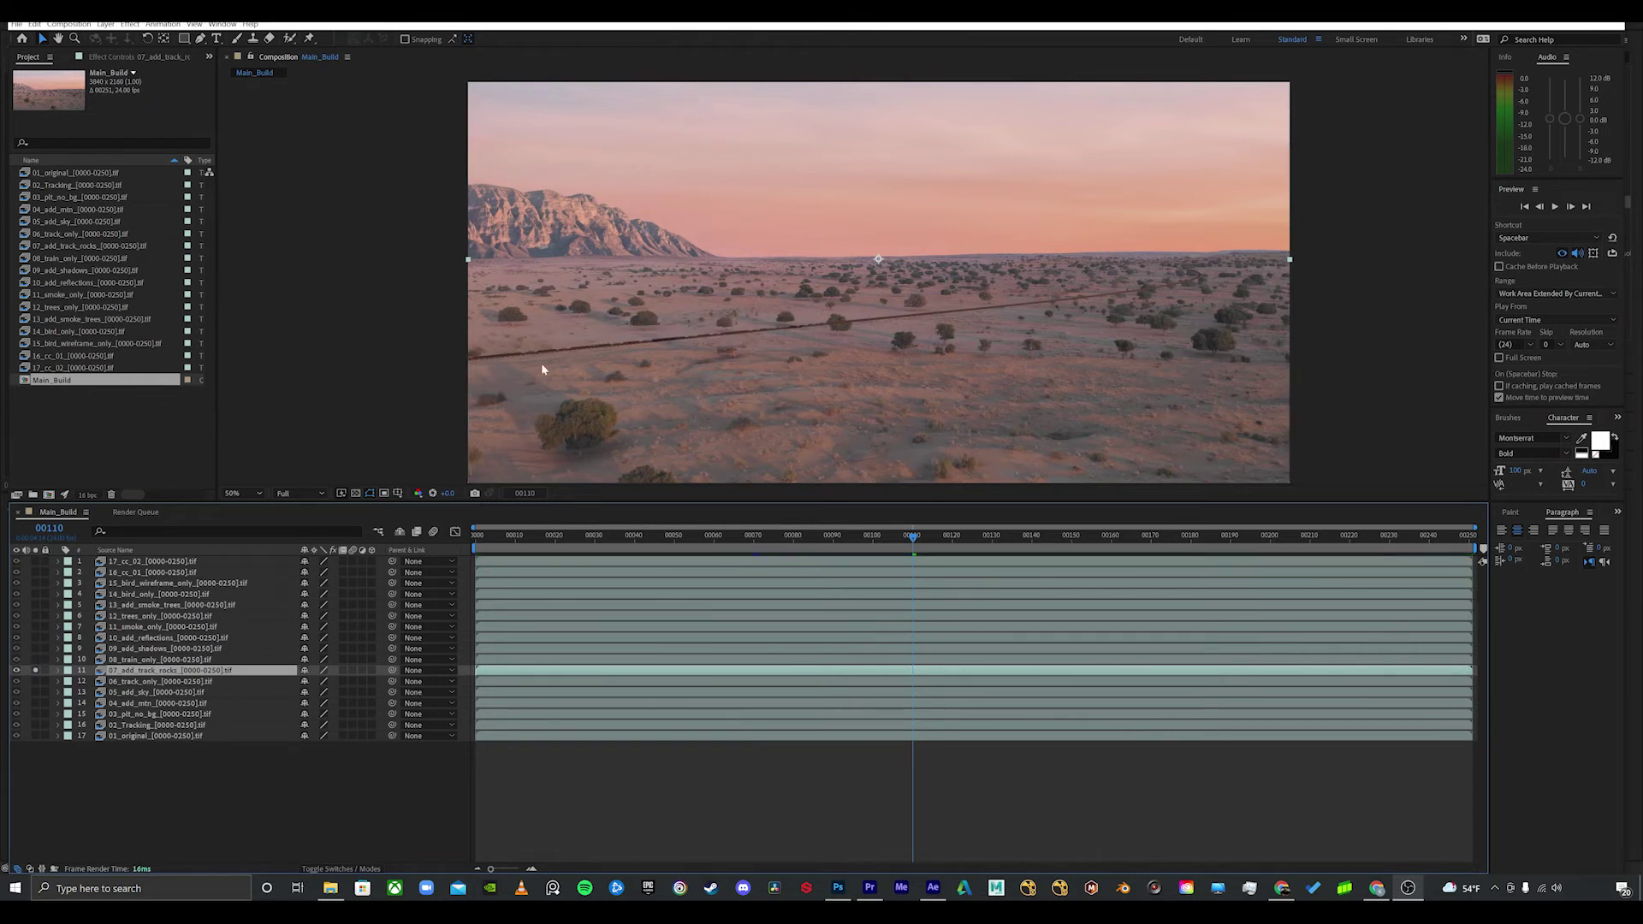
click(35, 660)
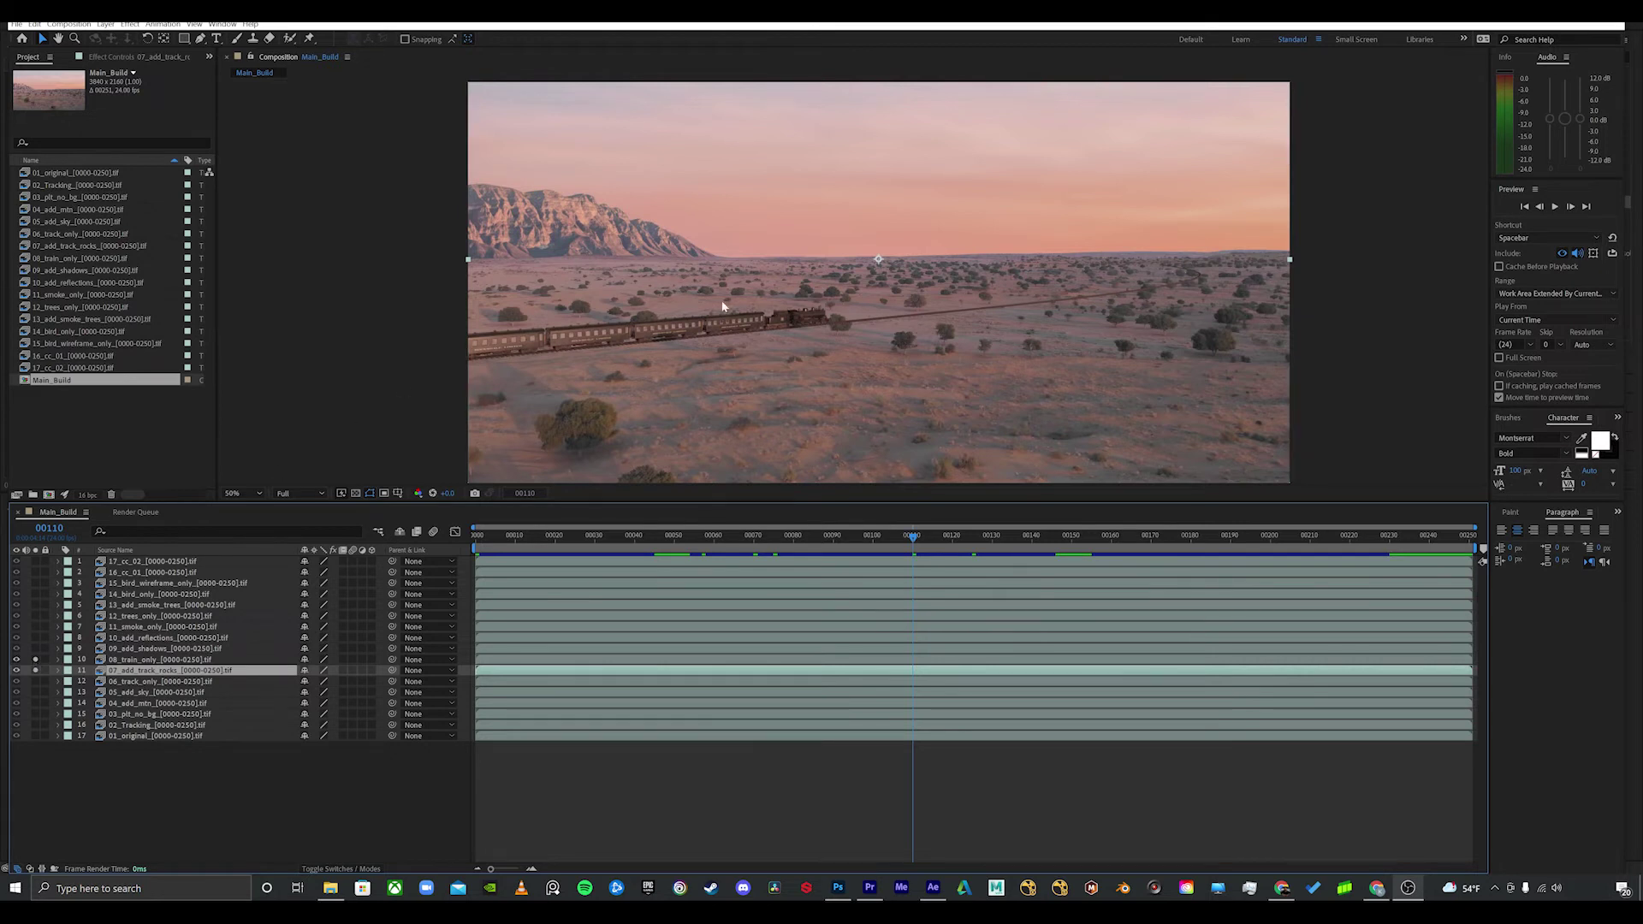
click(35, 670)
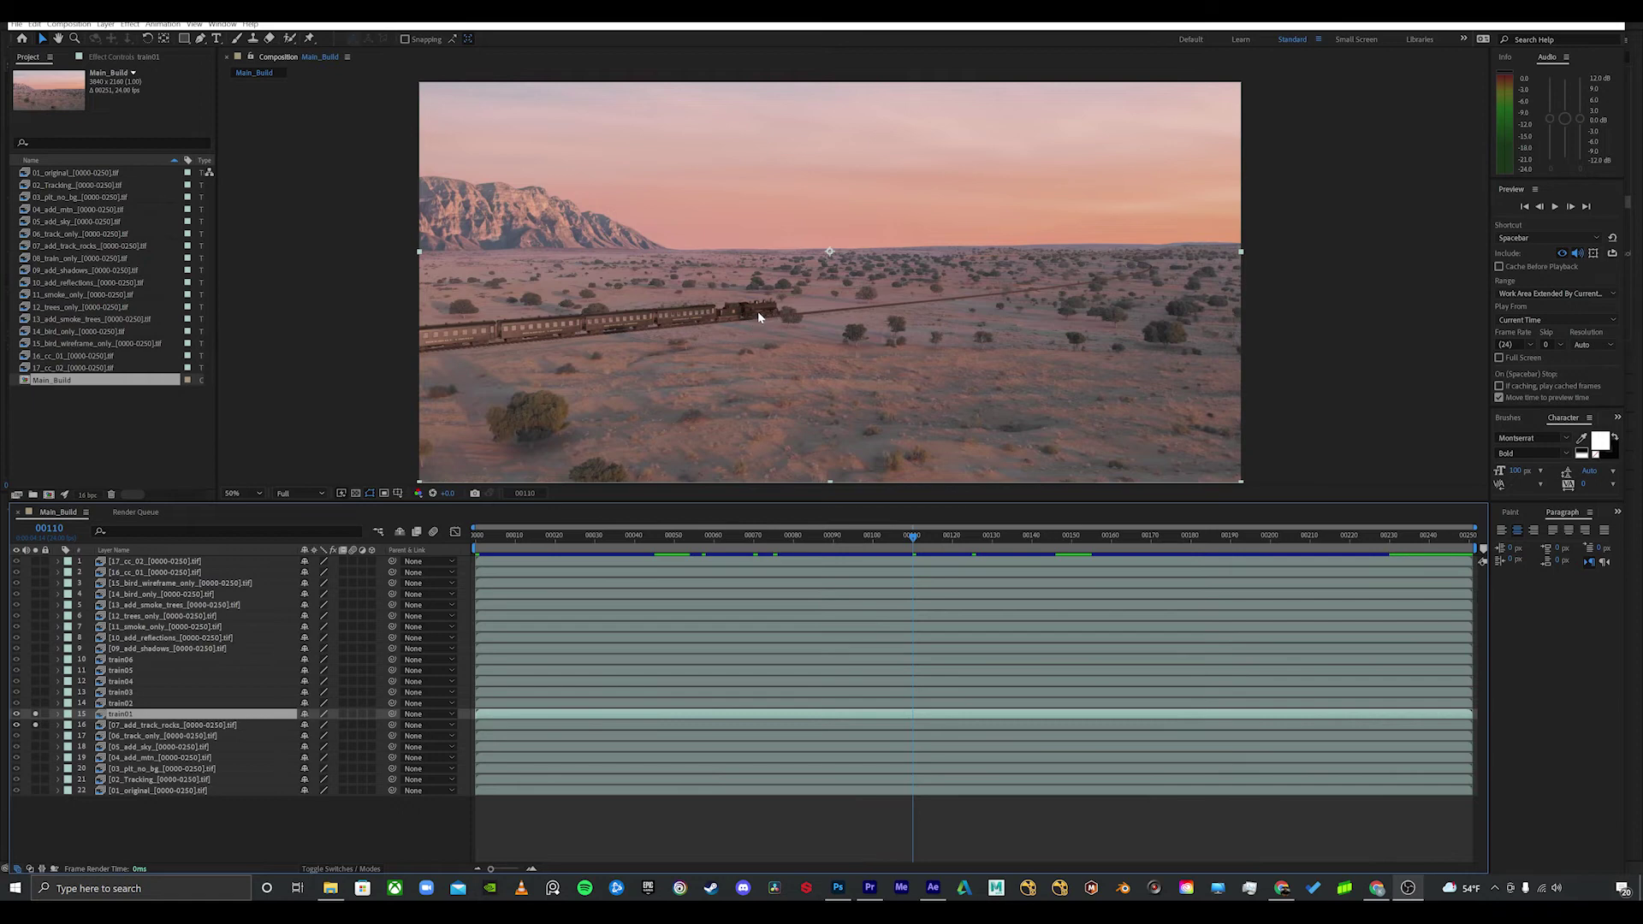
Step: Draw a four-point Pen mask around the locomotive on train01 and keyframe its Mask Path at frame 110
key(g)
scroll(745, 318, up, 2)
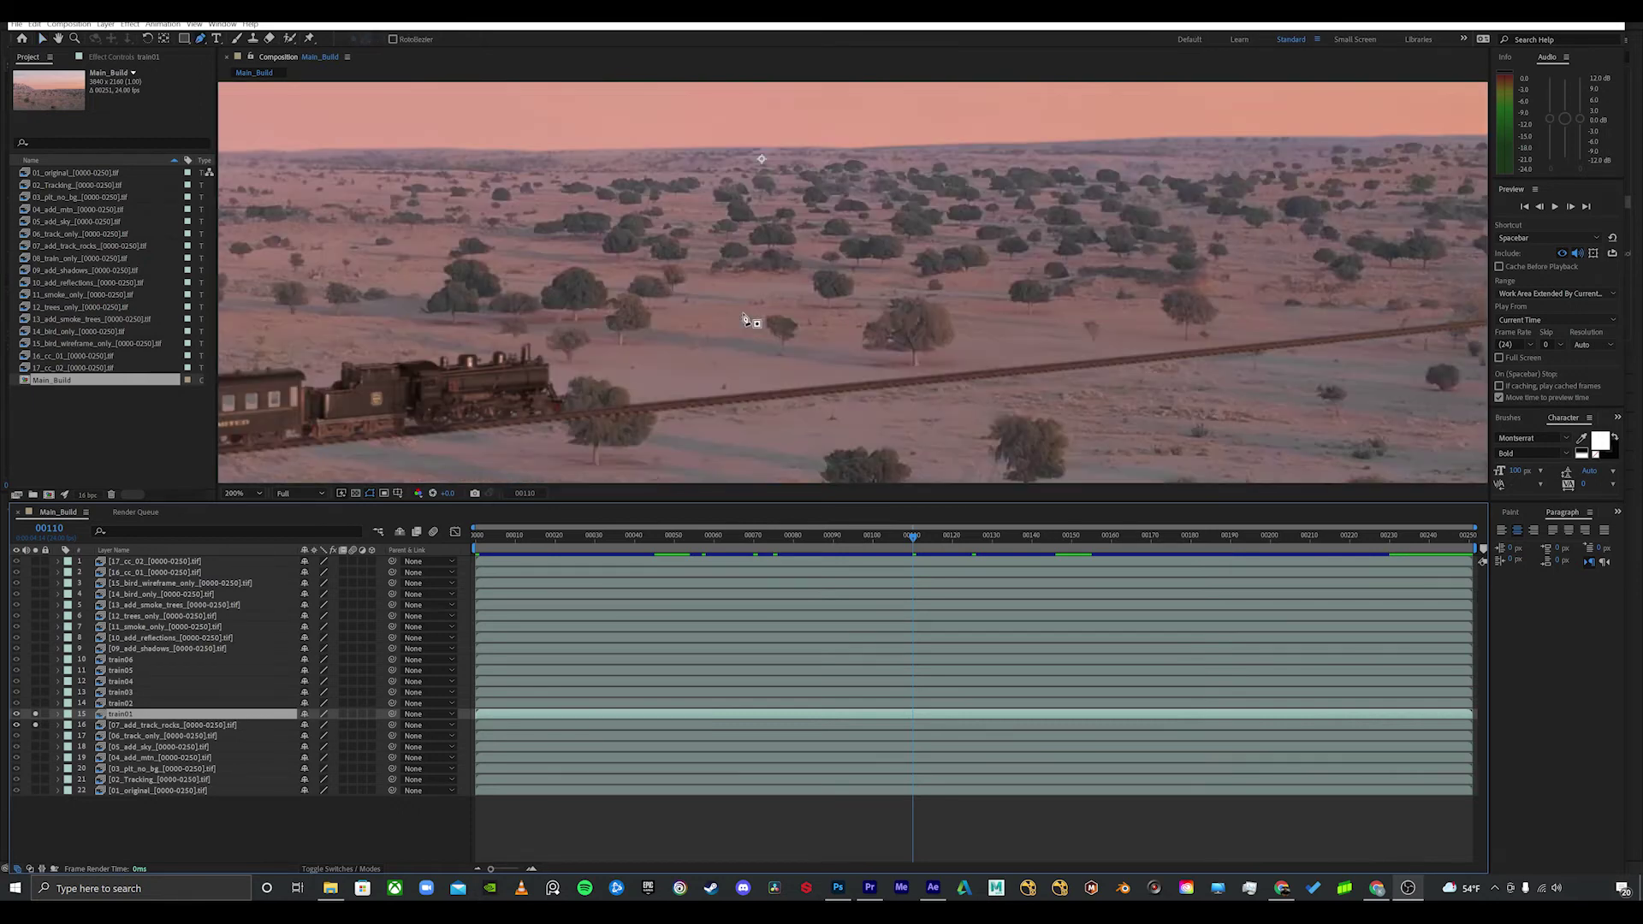
scroll(765, 318, up, 2)
click(753, 263)
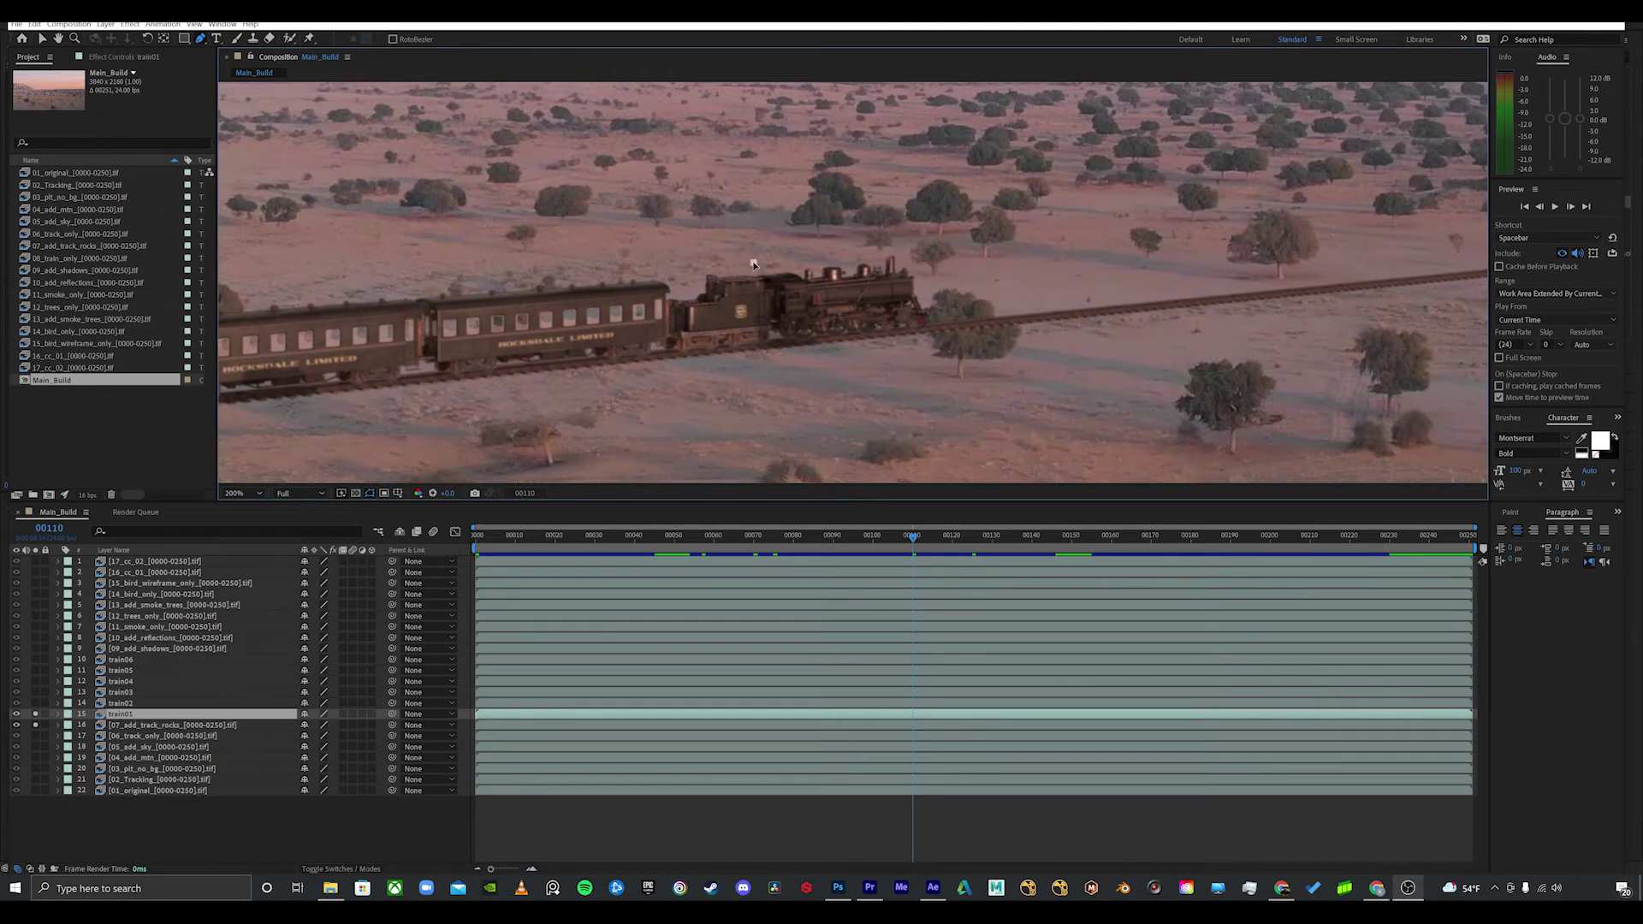
click(770, 354)
click(937, 335)
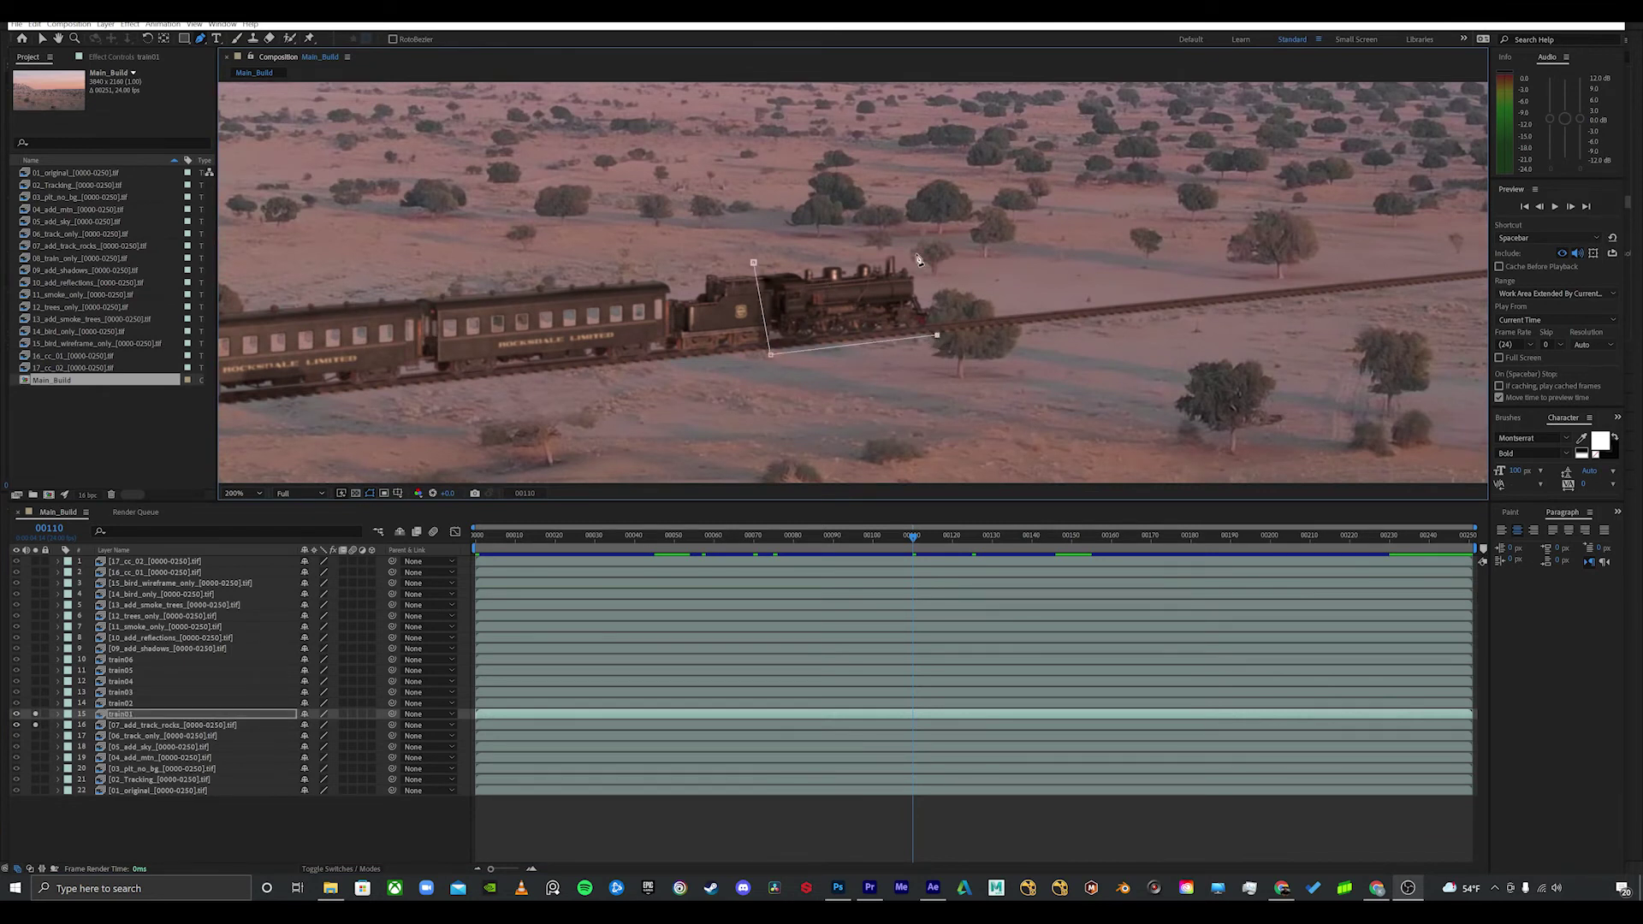
click(914, 247)
click(753, 262)
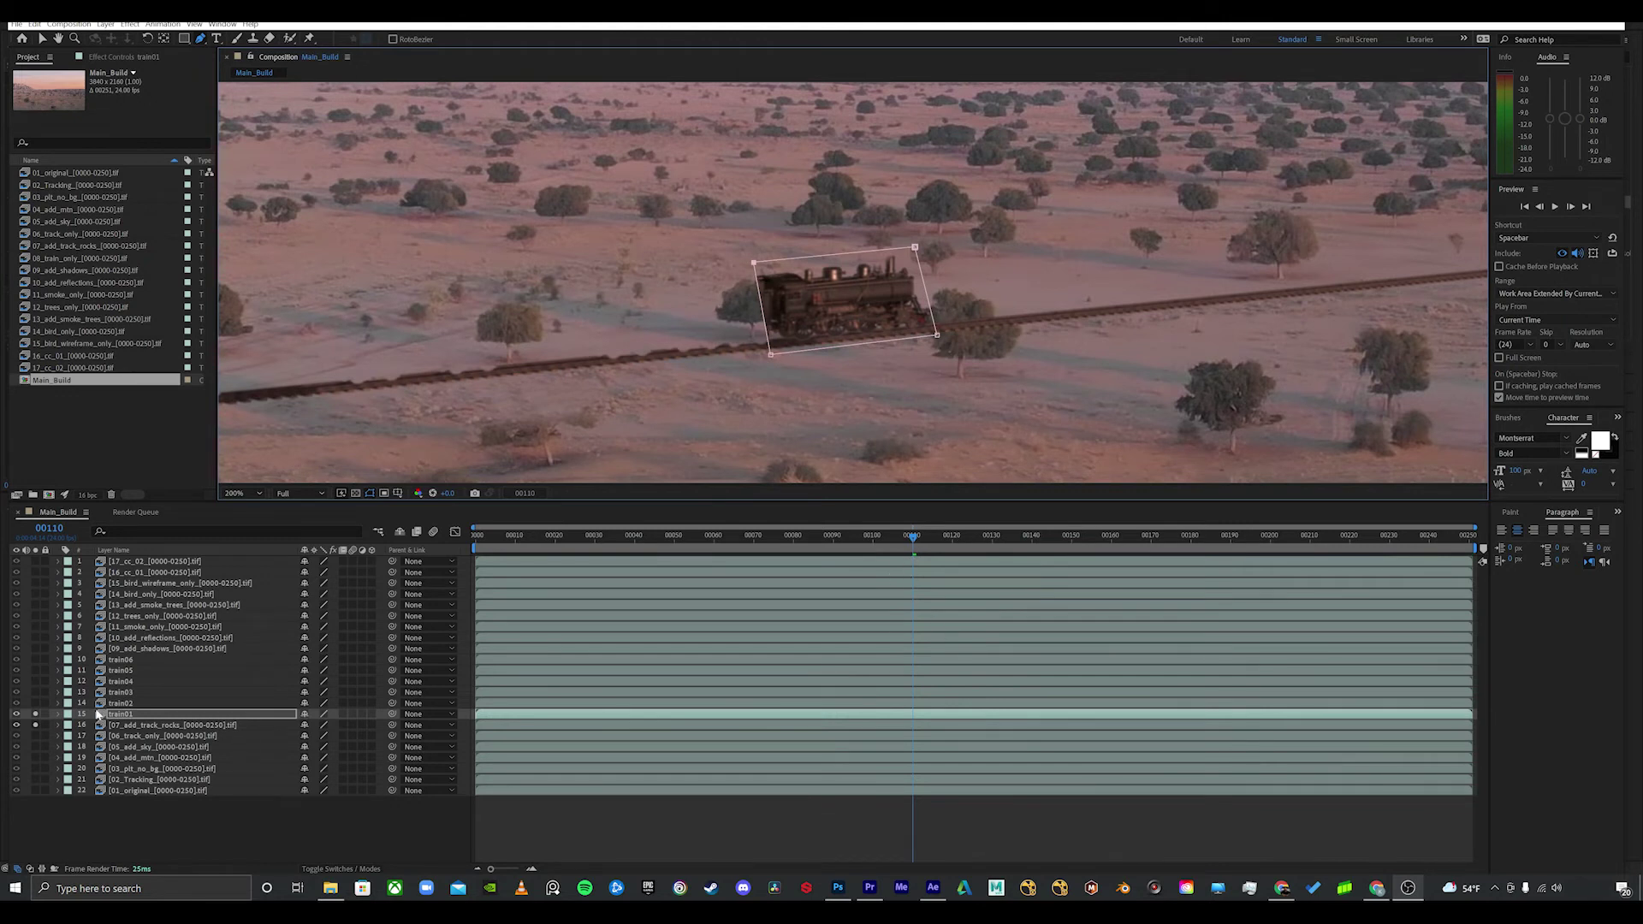
click(57, 715)
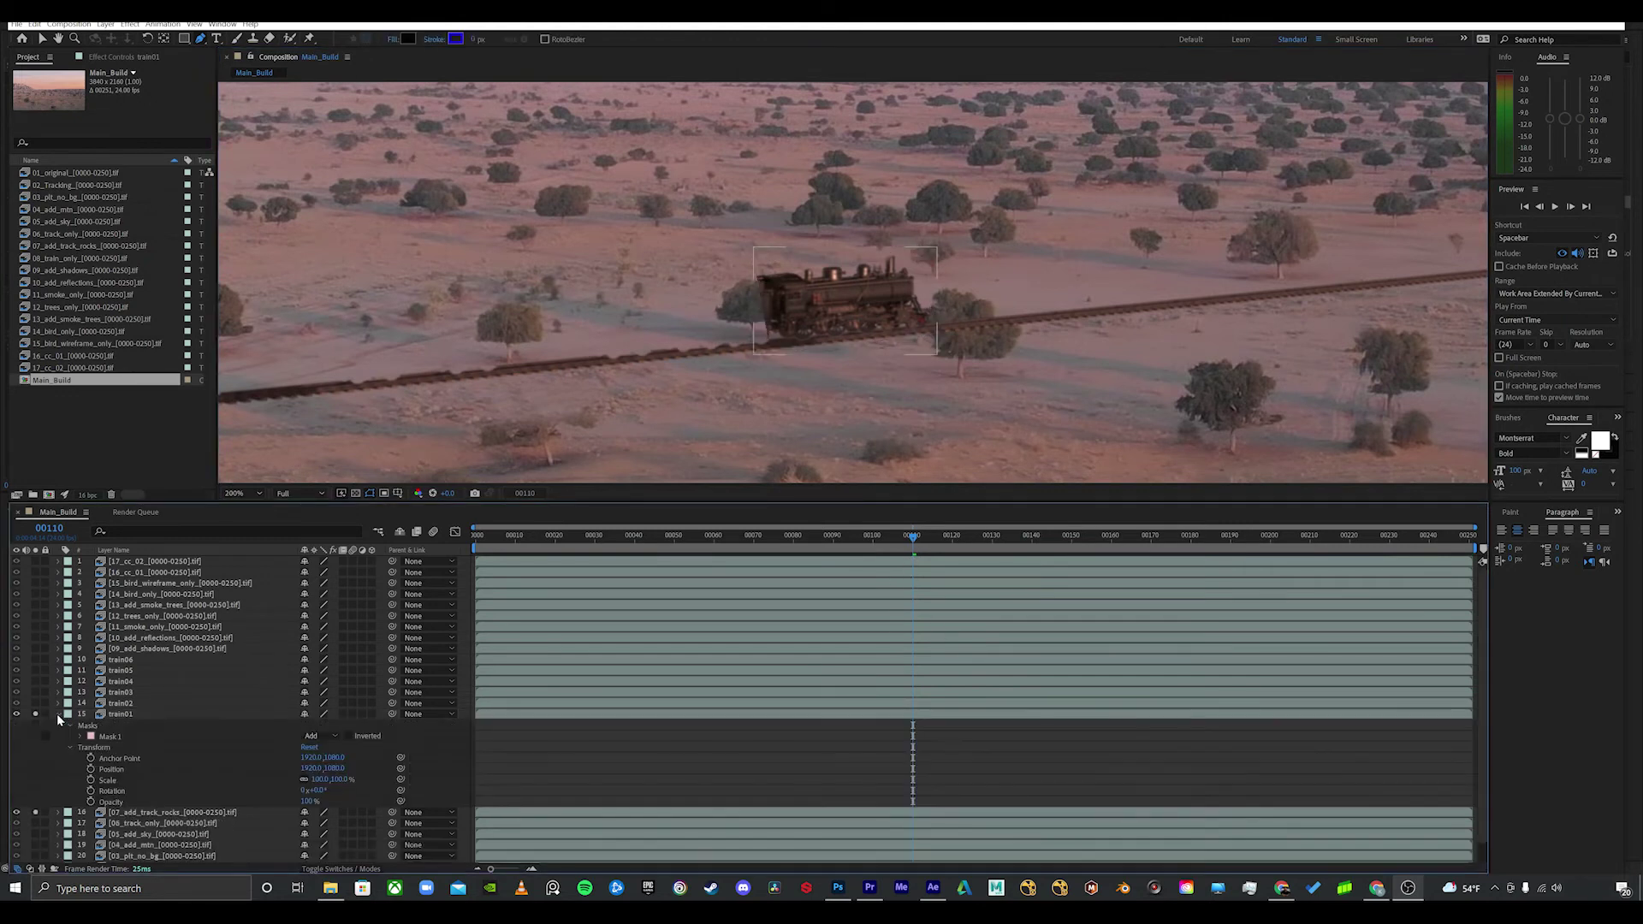
click(79, 736)
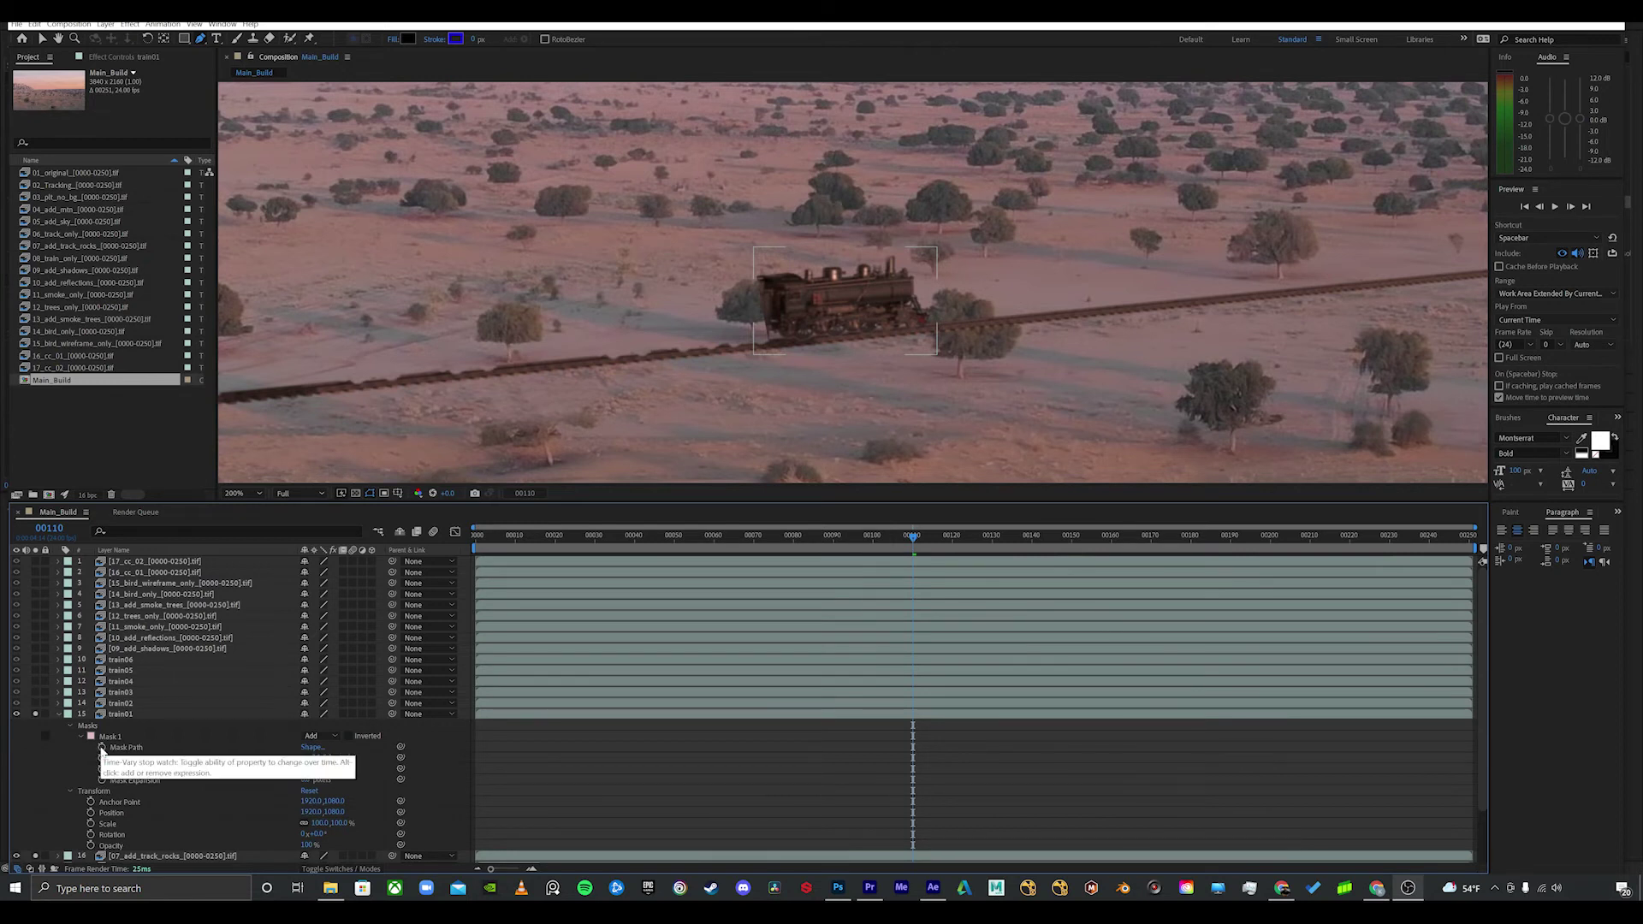
click(101, 748)
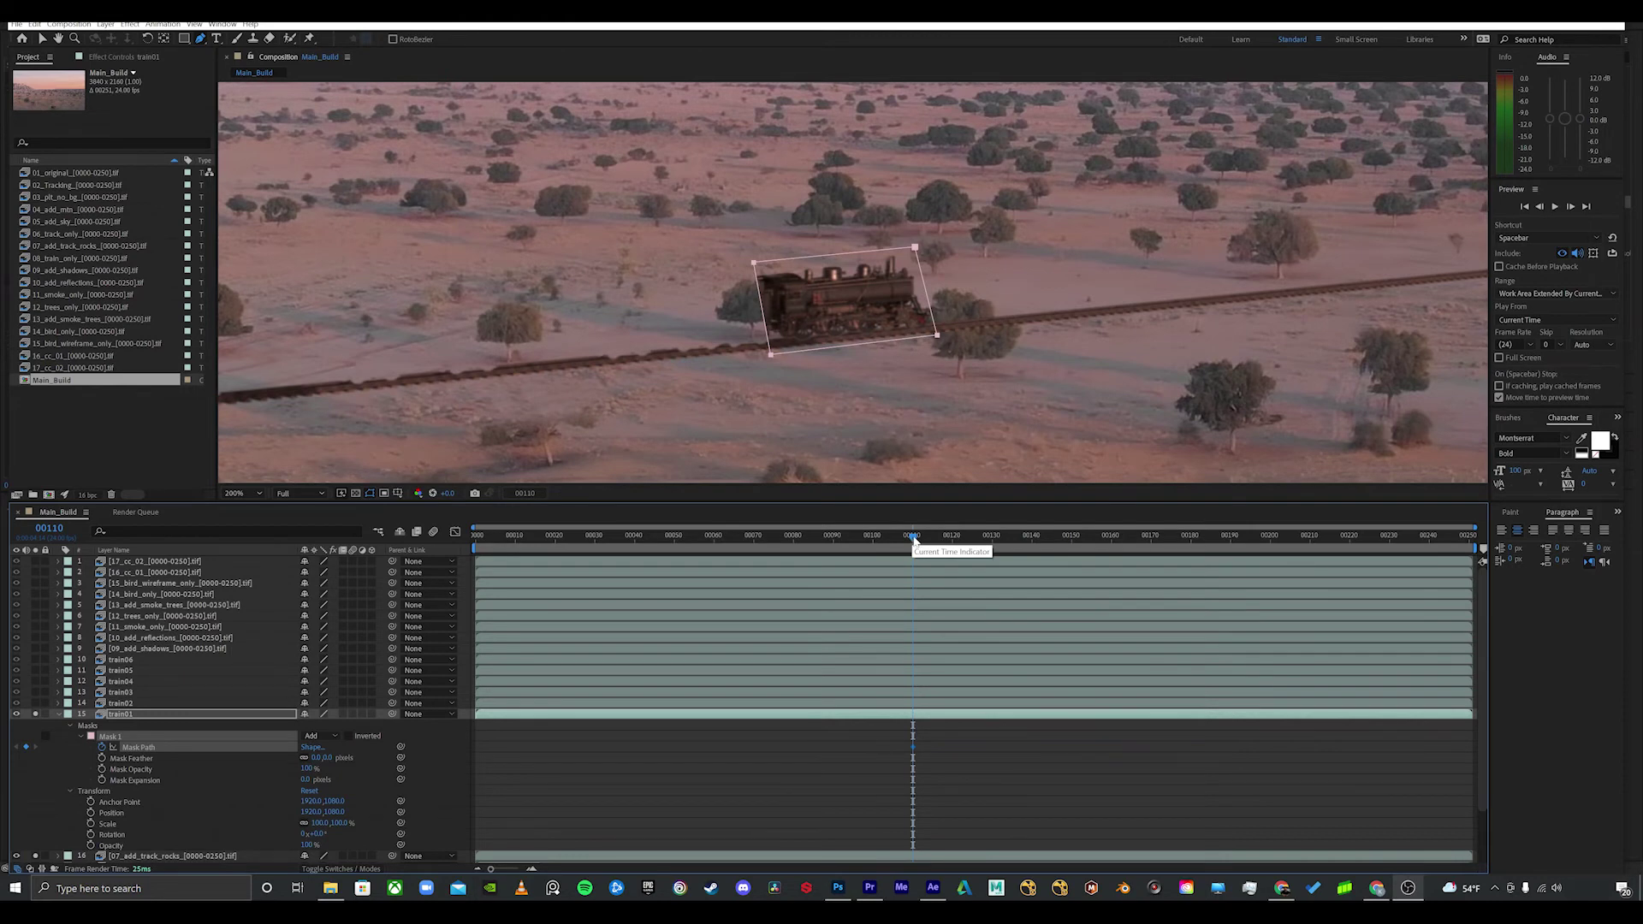
Step: At frame 250, move the mask onto the engine's end position, then return to frame 110
drag(913, 539, 1511, 561)
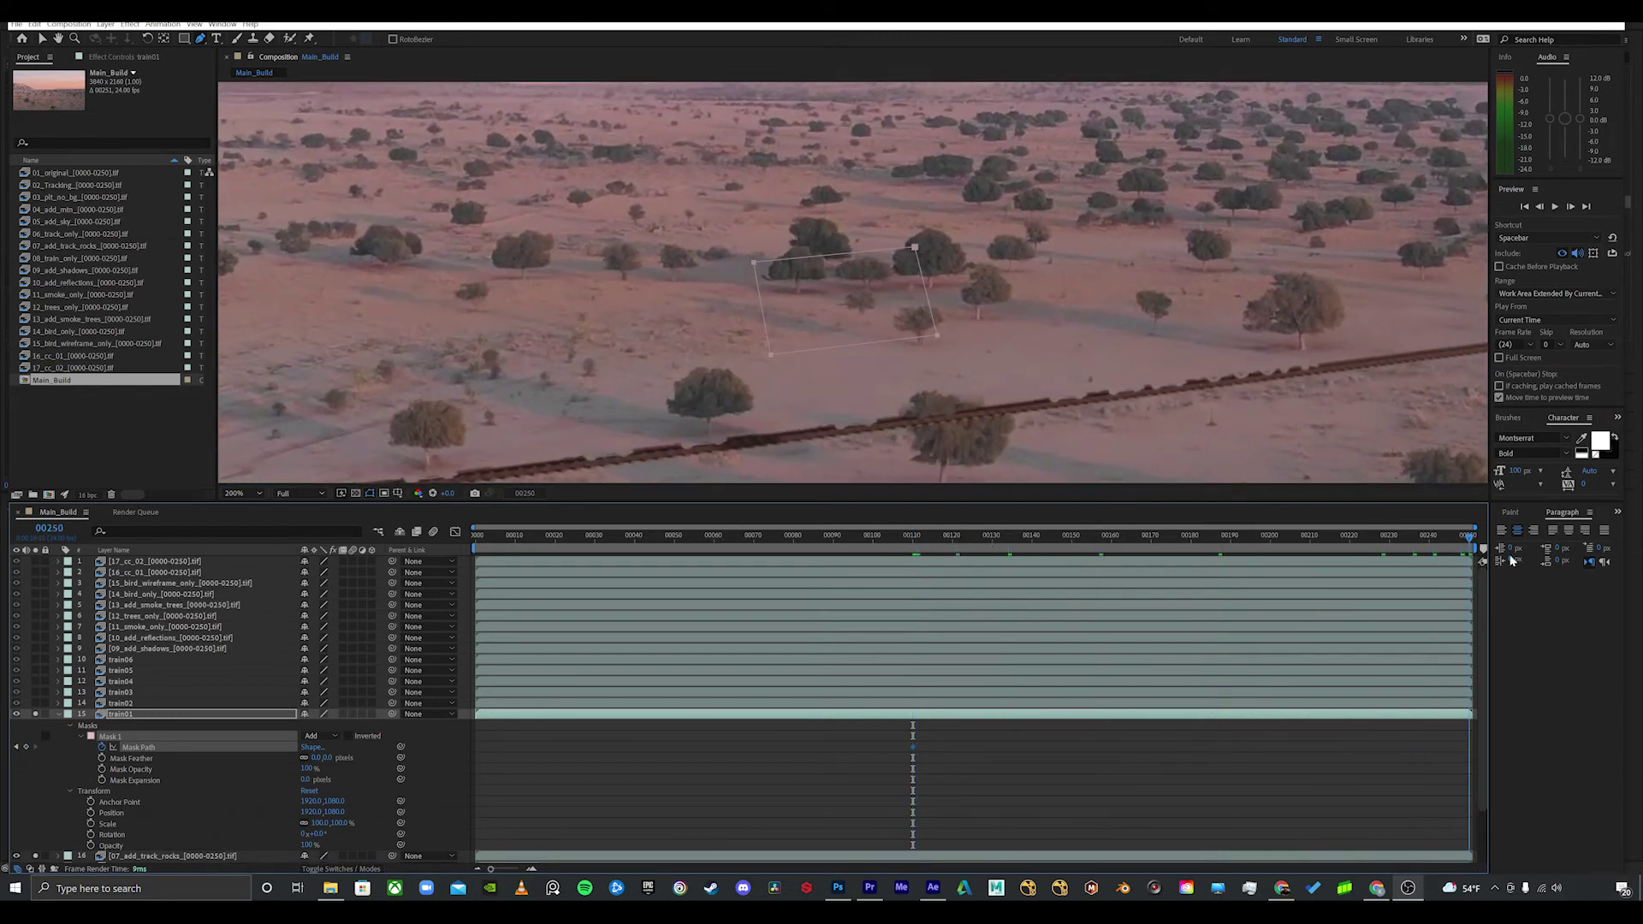
scroll(1026, 436, down, 3)
scroll(949, 372, up, 1)
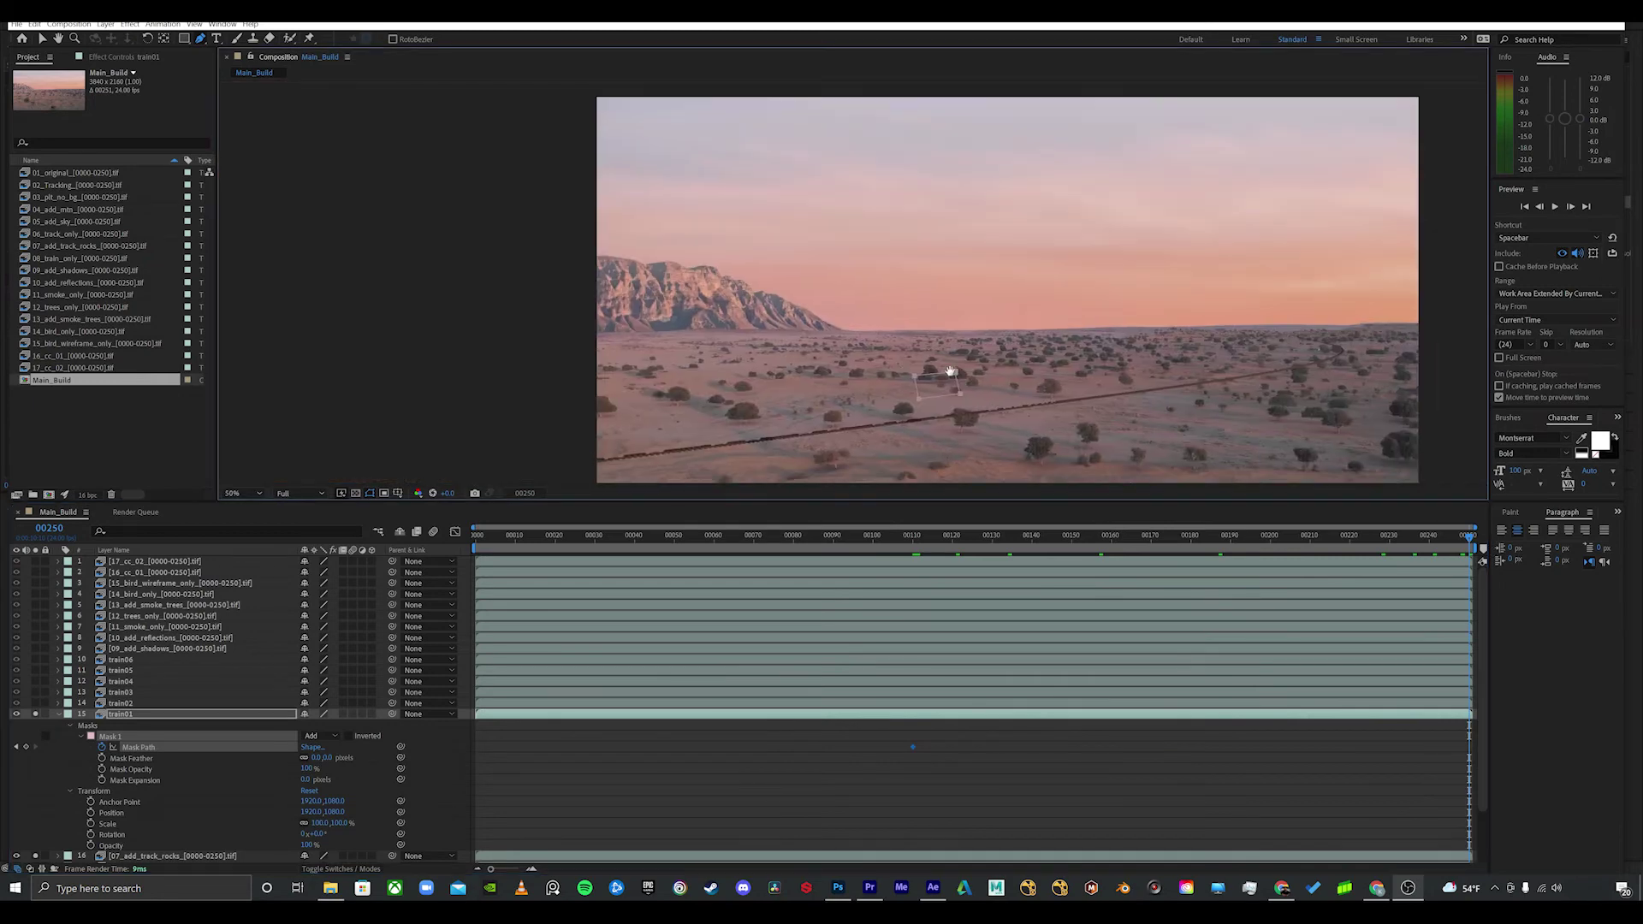
drag(950, 371, 693, 358)
key(v)
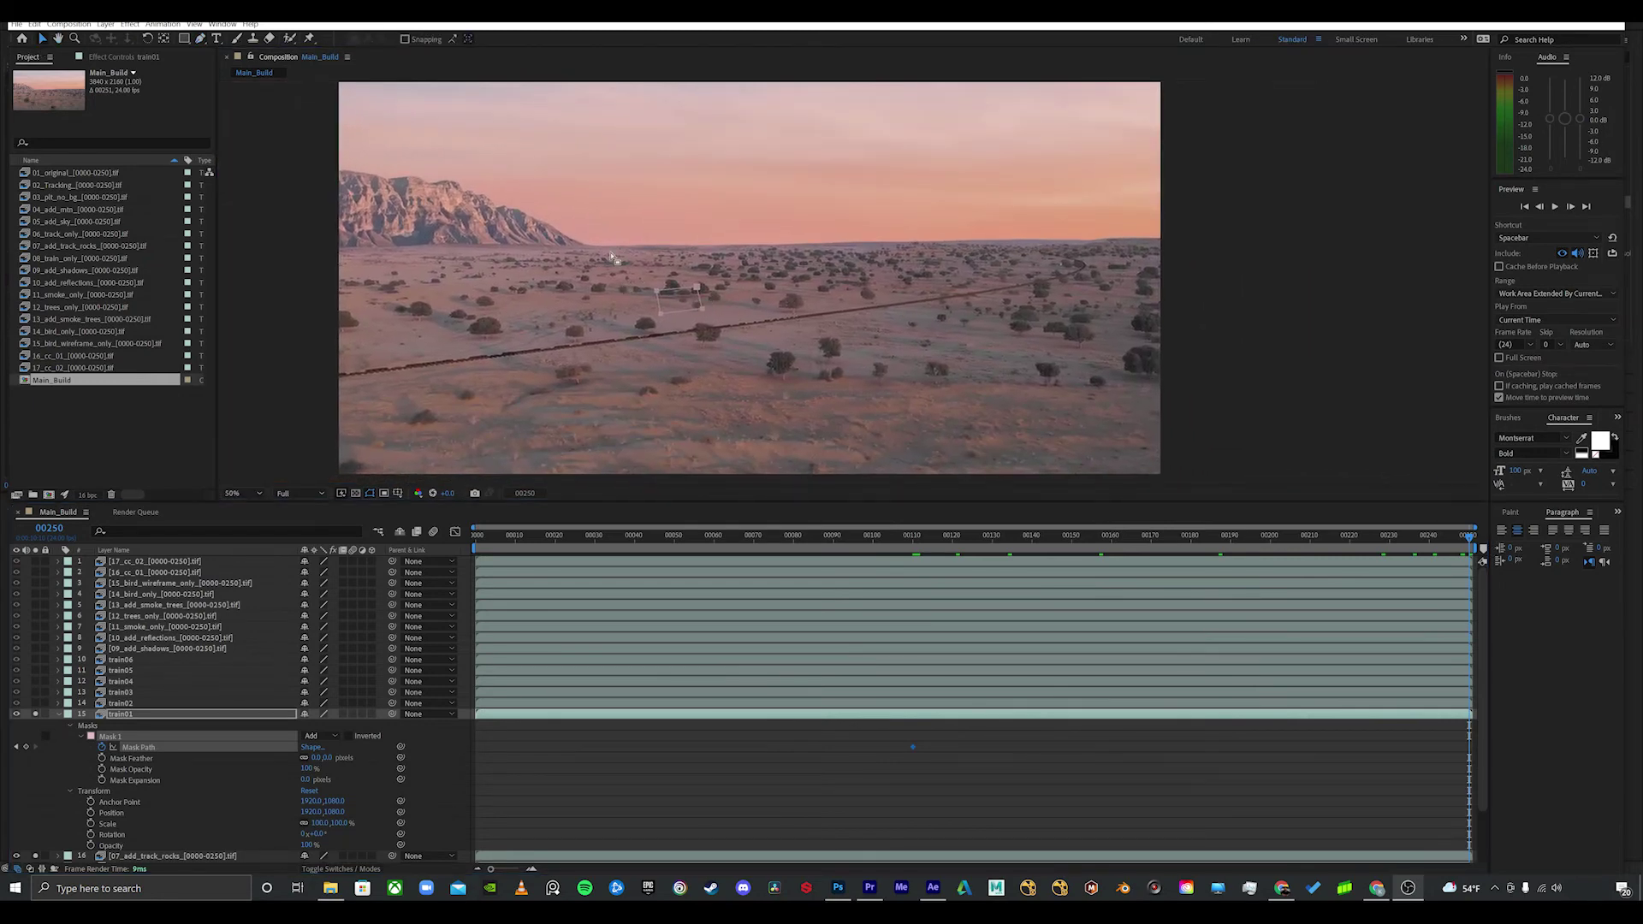
click(699, 290)
drag(699, 292, 805, 304)
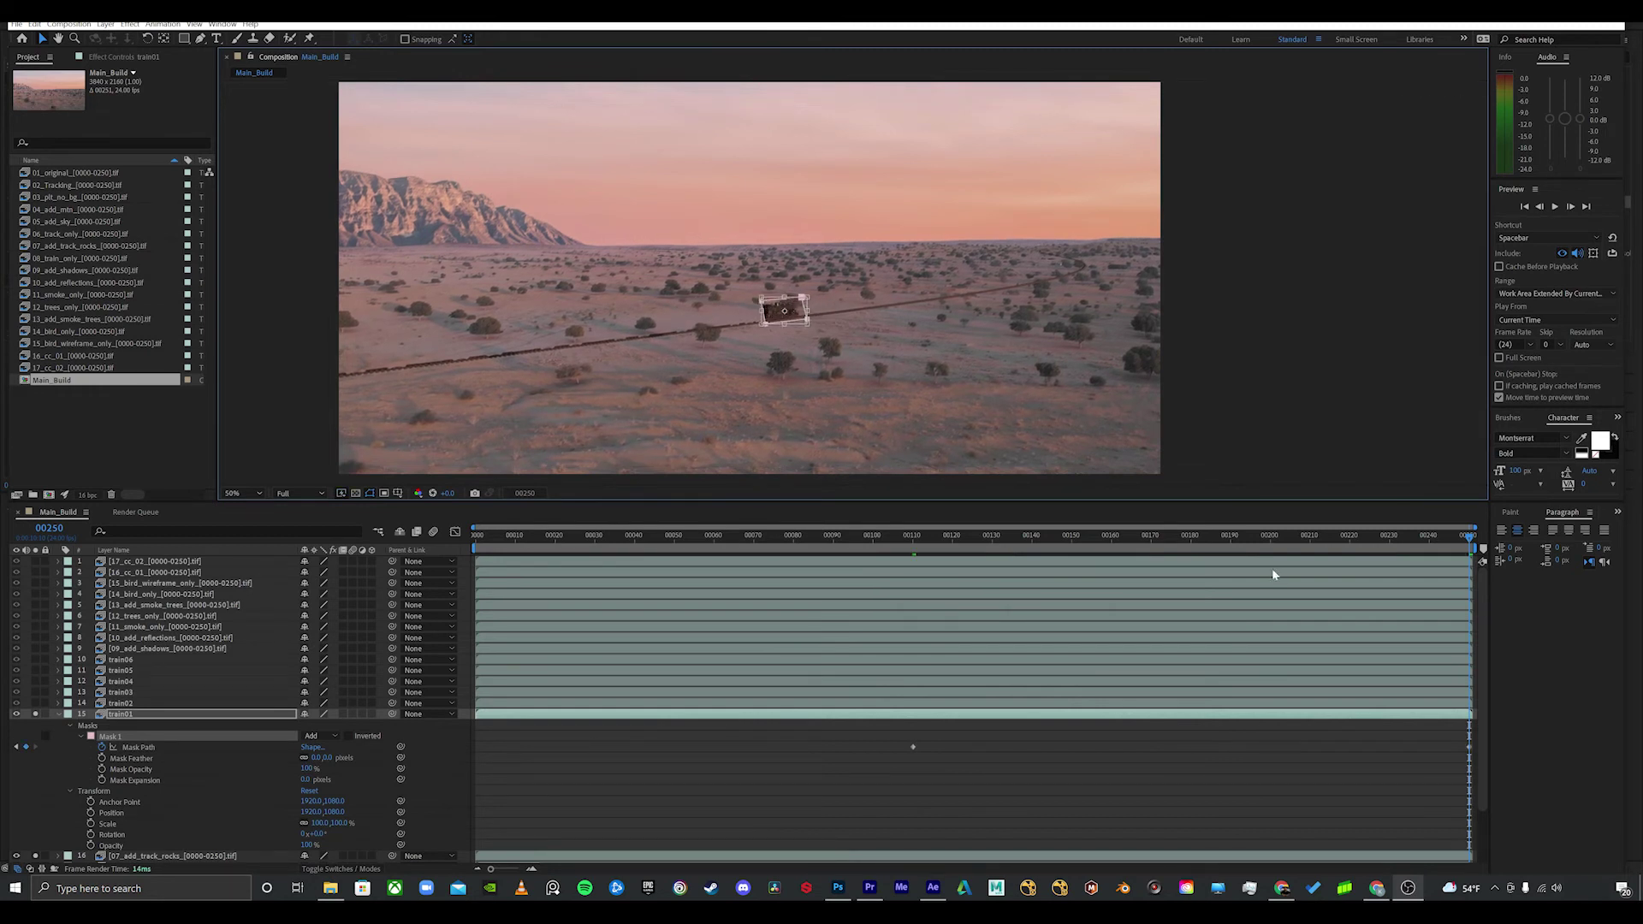
drag(1272, 535, 914, 565)
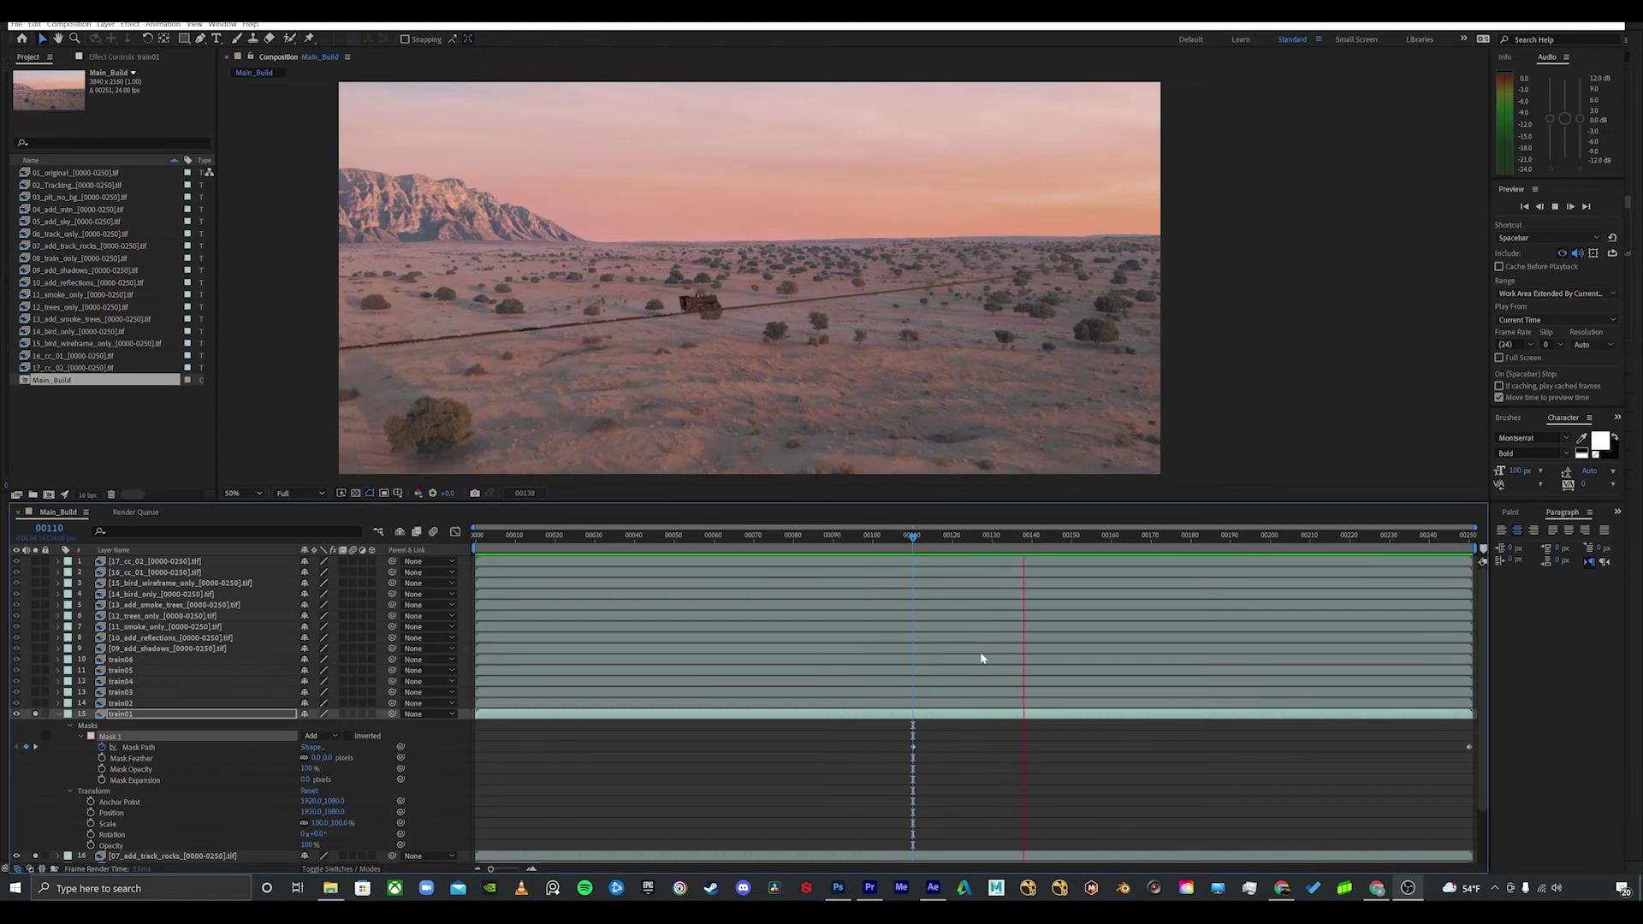
Step: Solo train01 through train06 alongside the track and scrub the shot to check the whole train
click(911, 728)
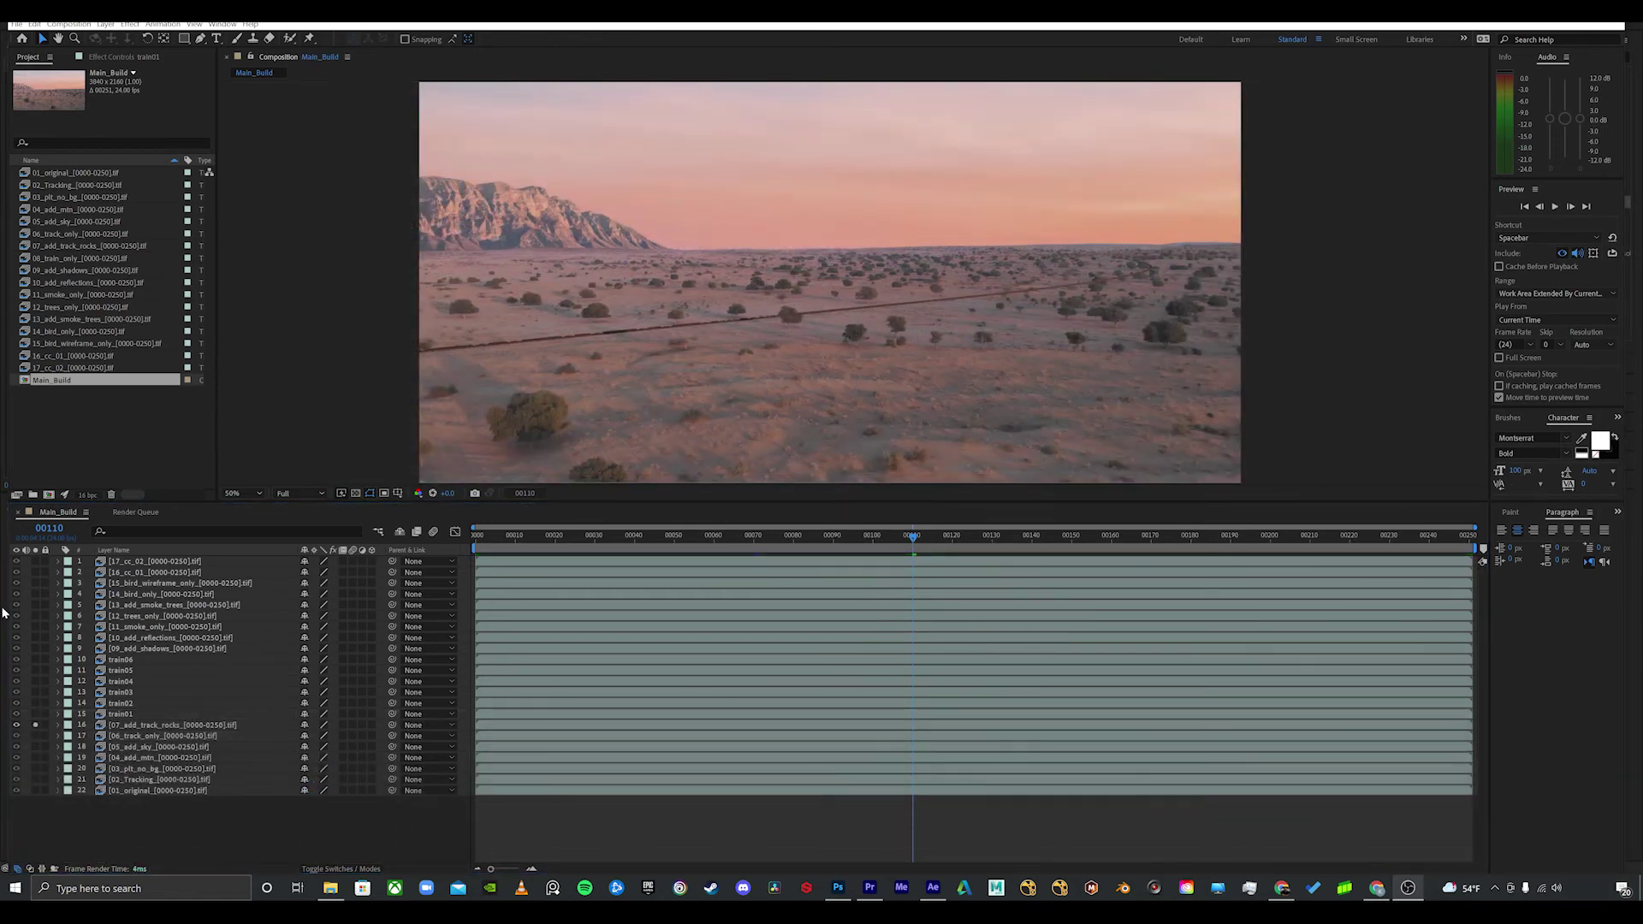
click(36, 725)
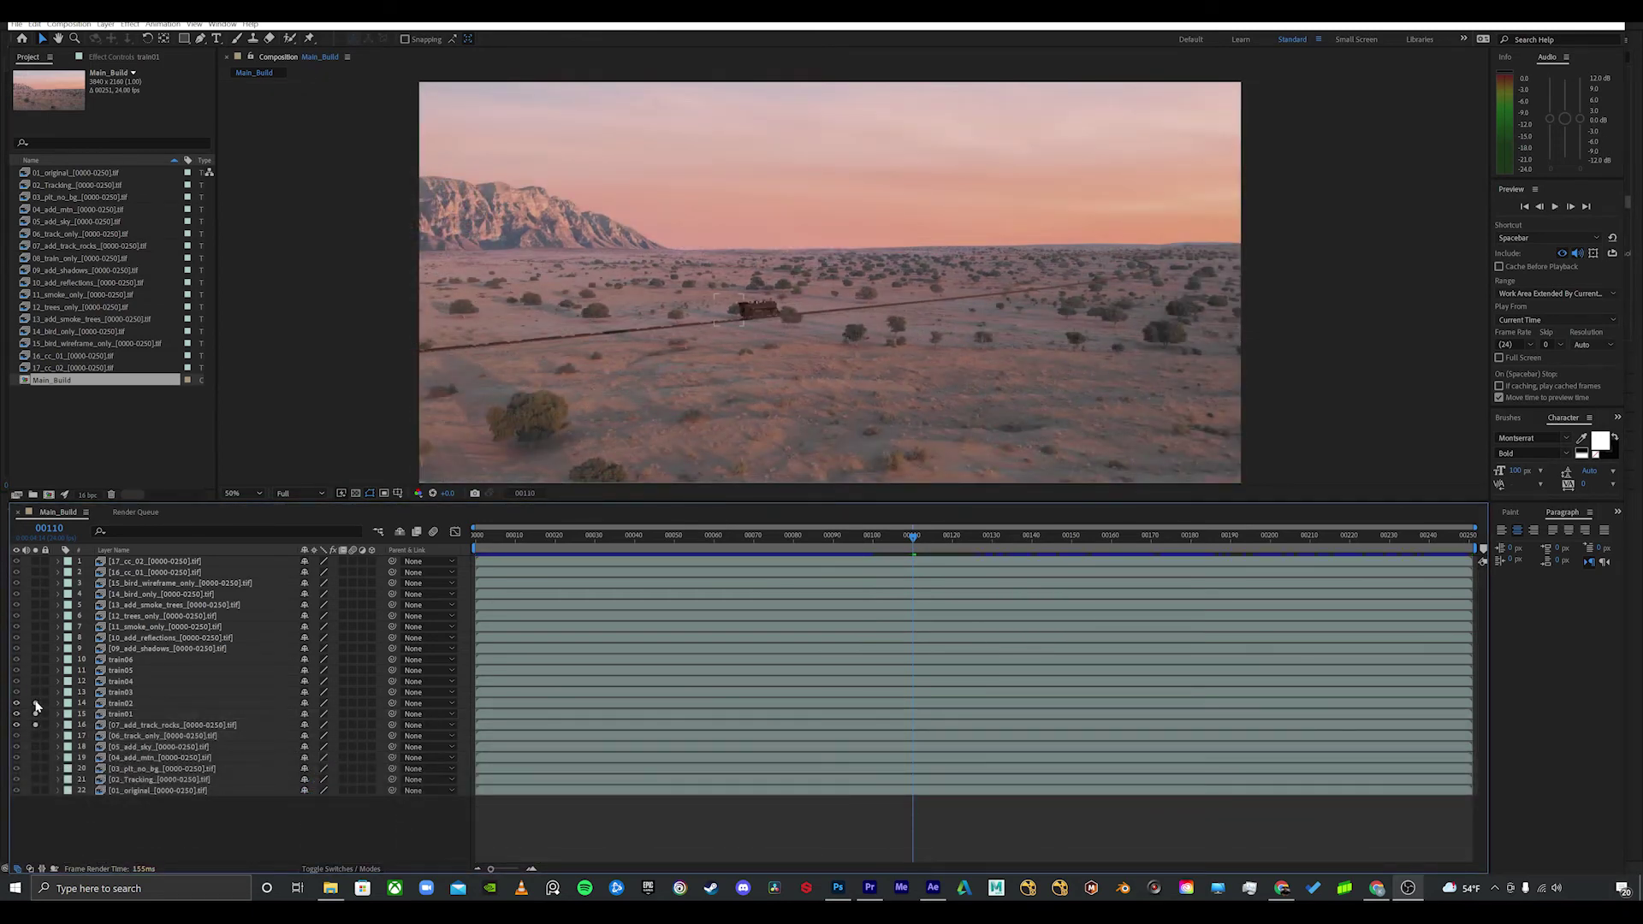
click(35, 702)
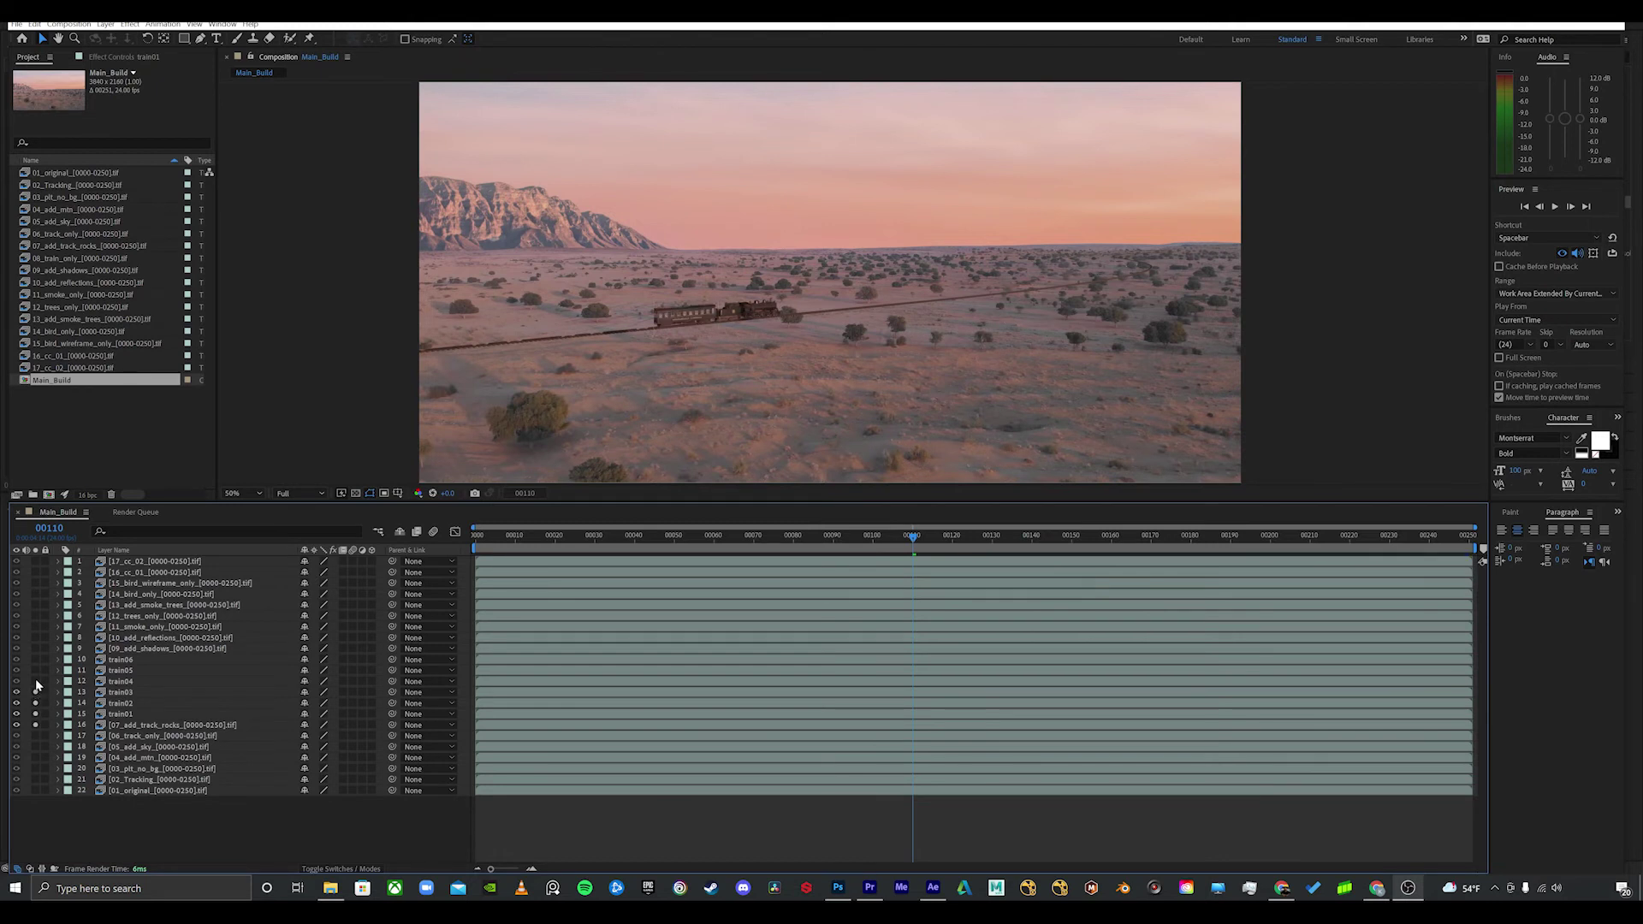
click(35, 691)
click(35, 681)
click(35, 670)
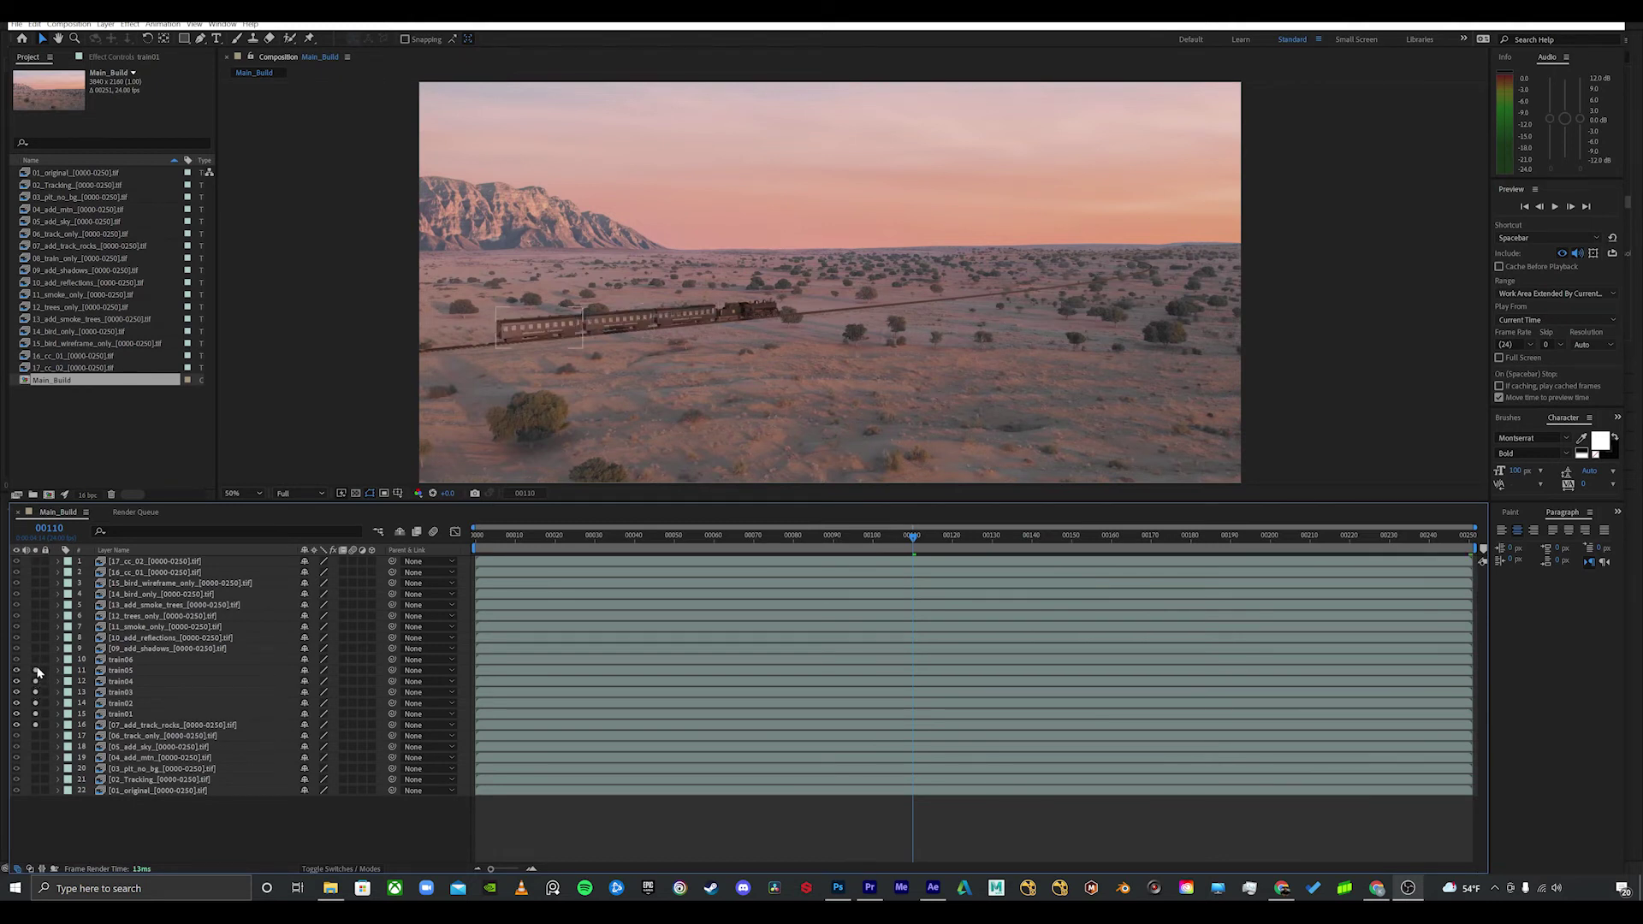
click(35, 659)
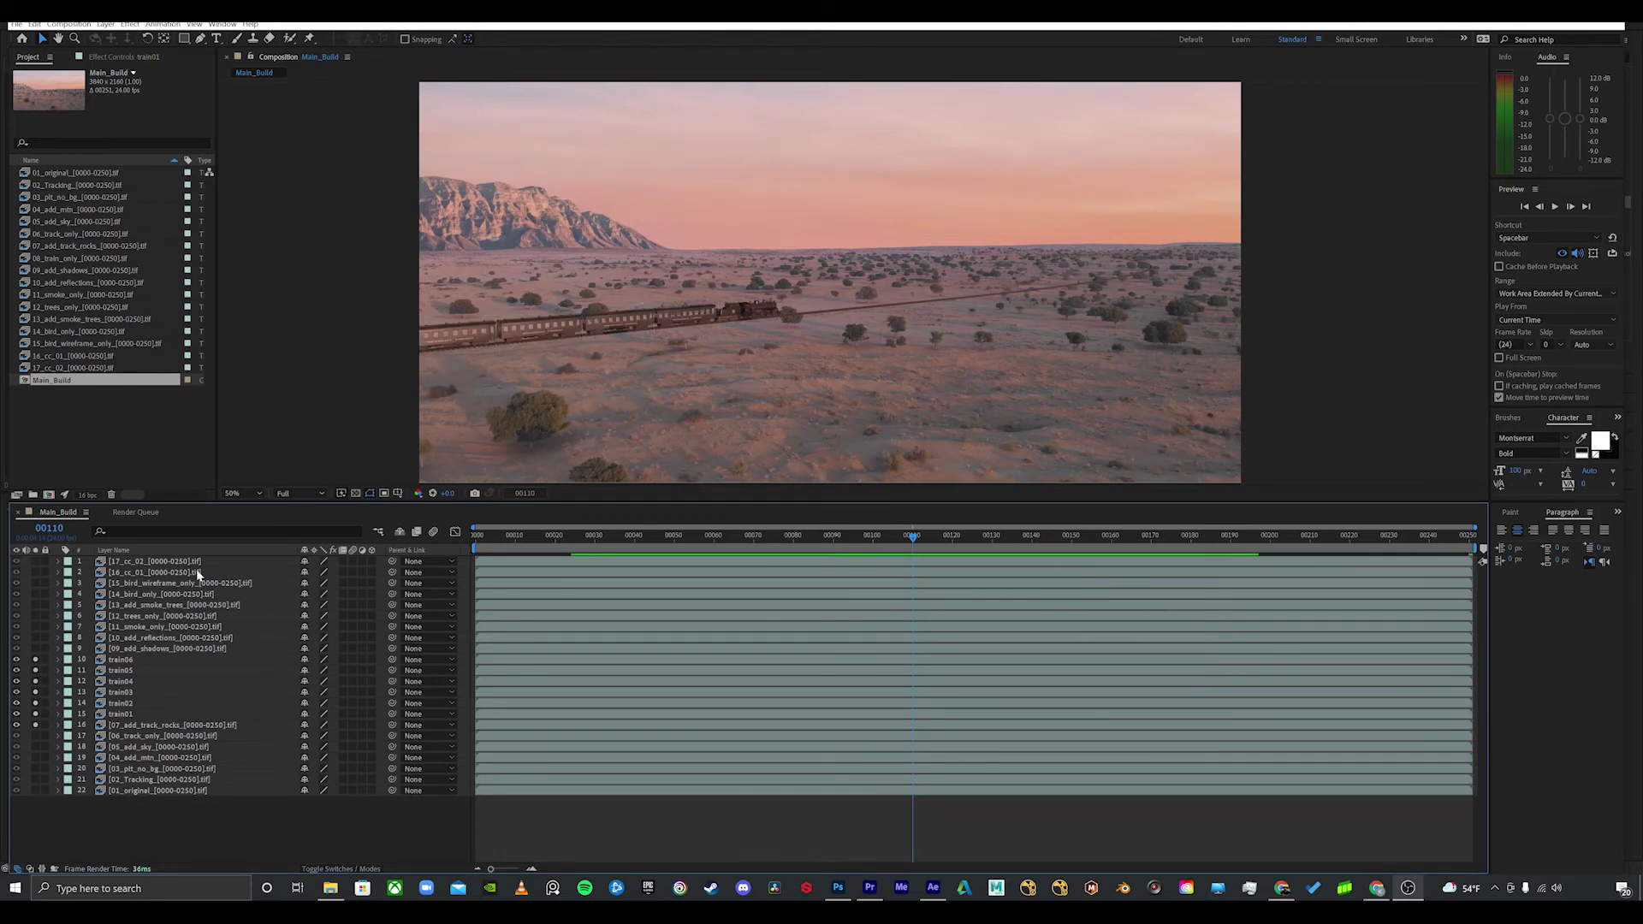
drag(945, 548, 912, 553)
Step: Select all six train layers, reveal their masks, and scrub forward to frame 150
click(127, 661)
shift+click(138, 715)
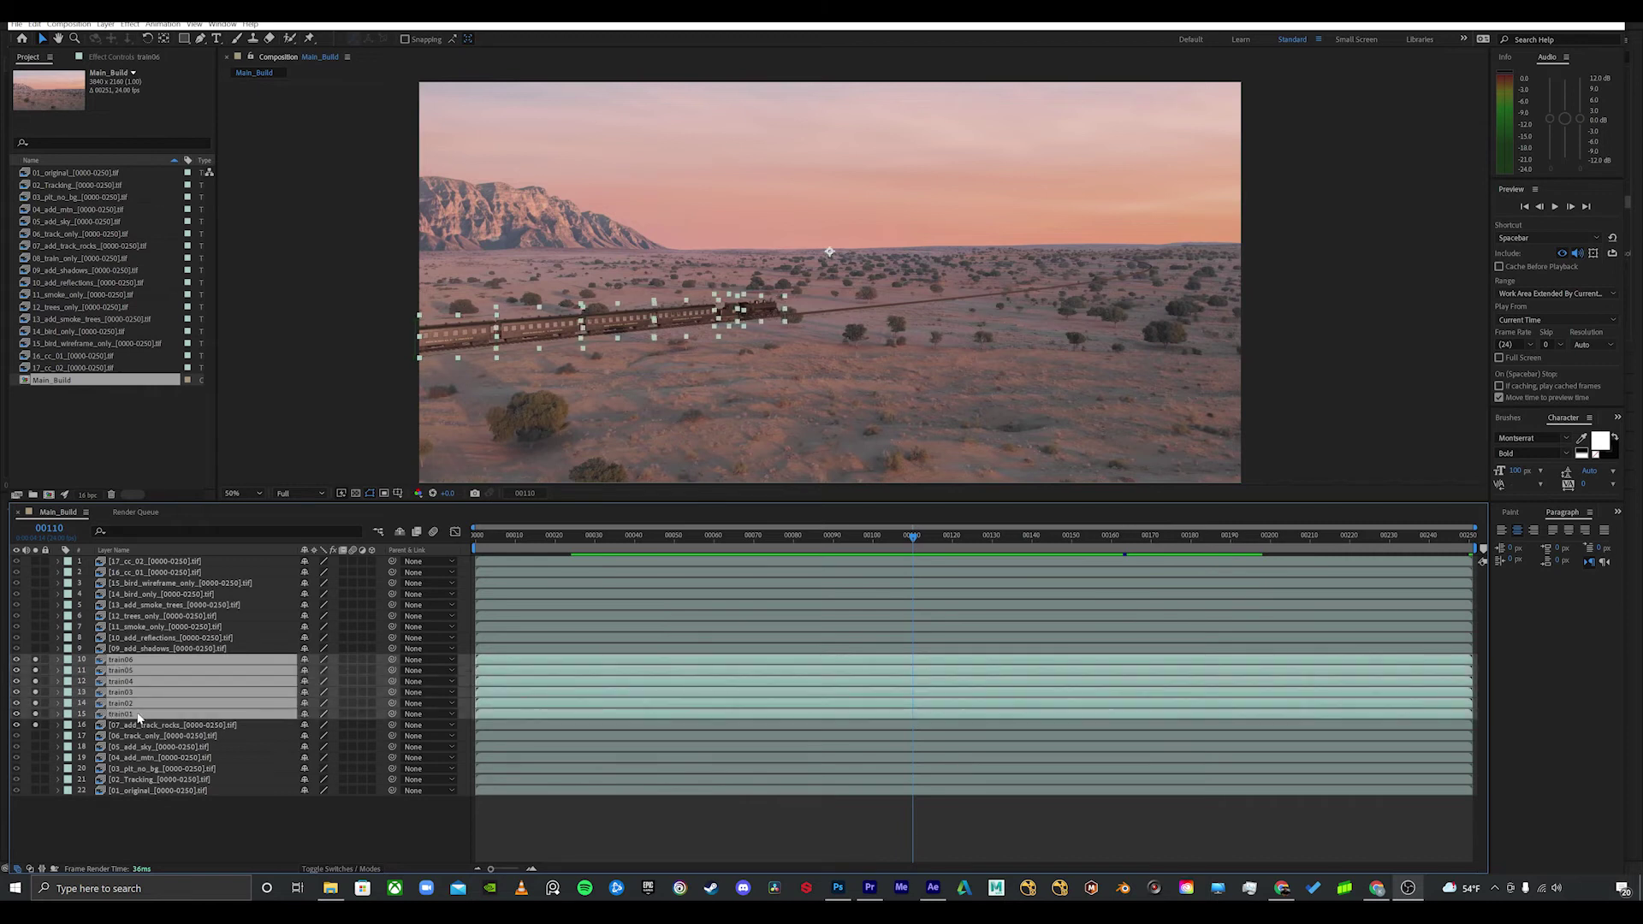
key(m)
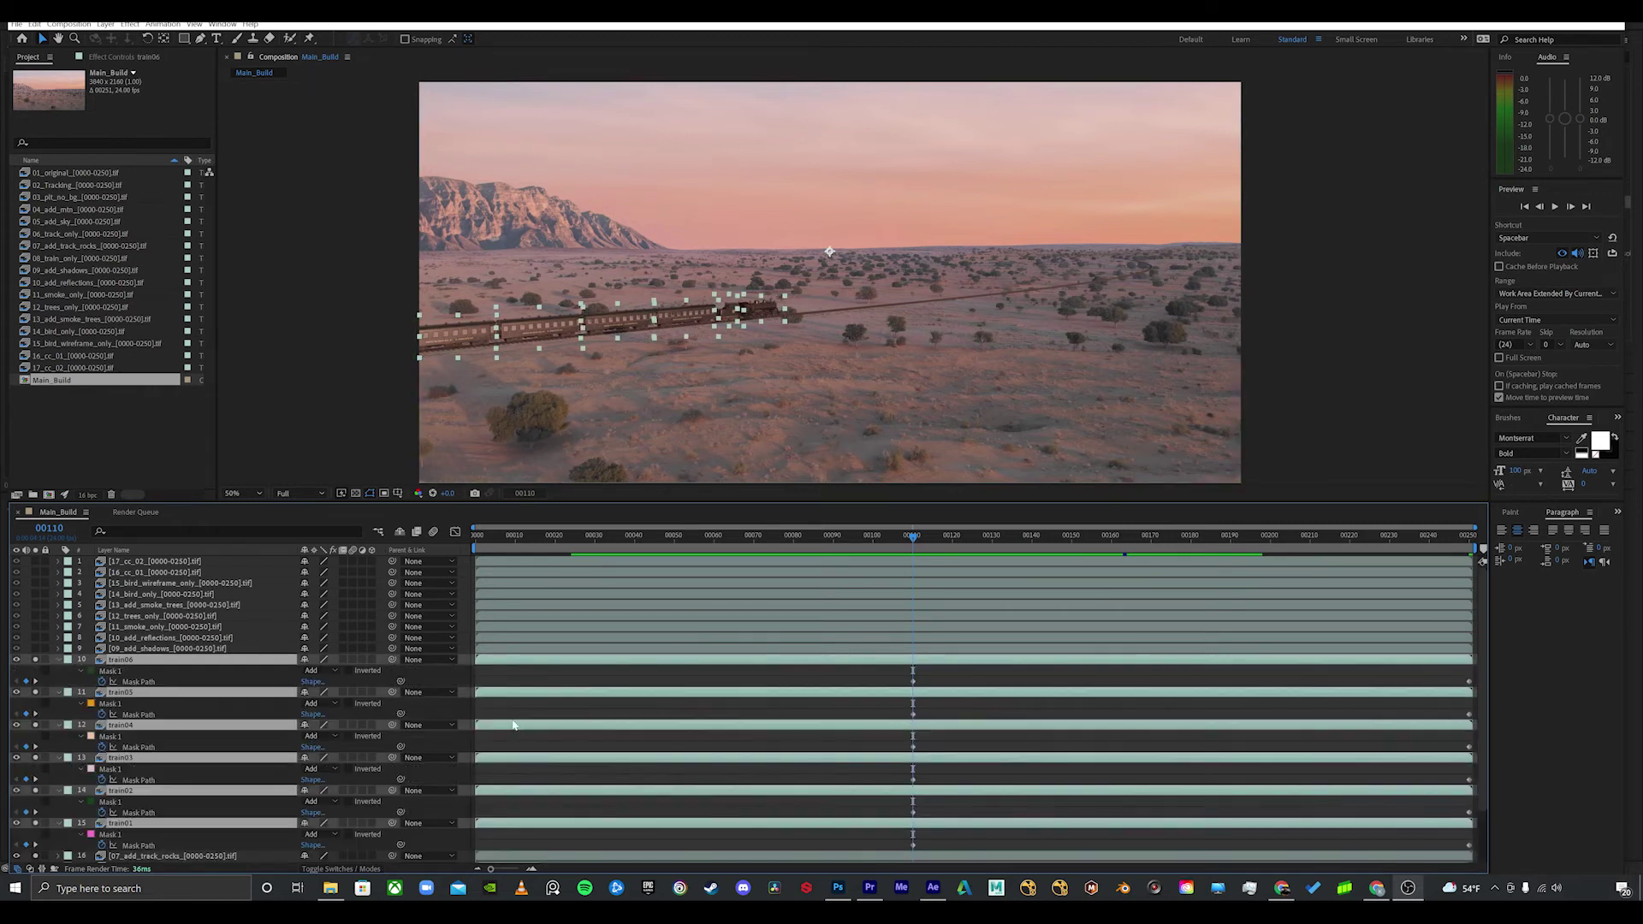
scroll(1061, 693, down, 2)
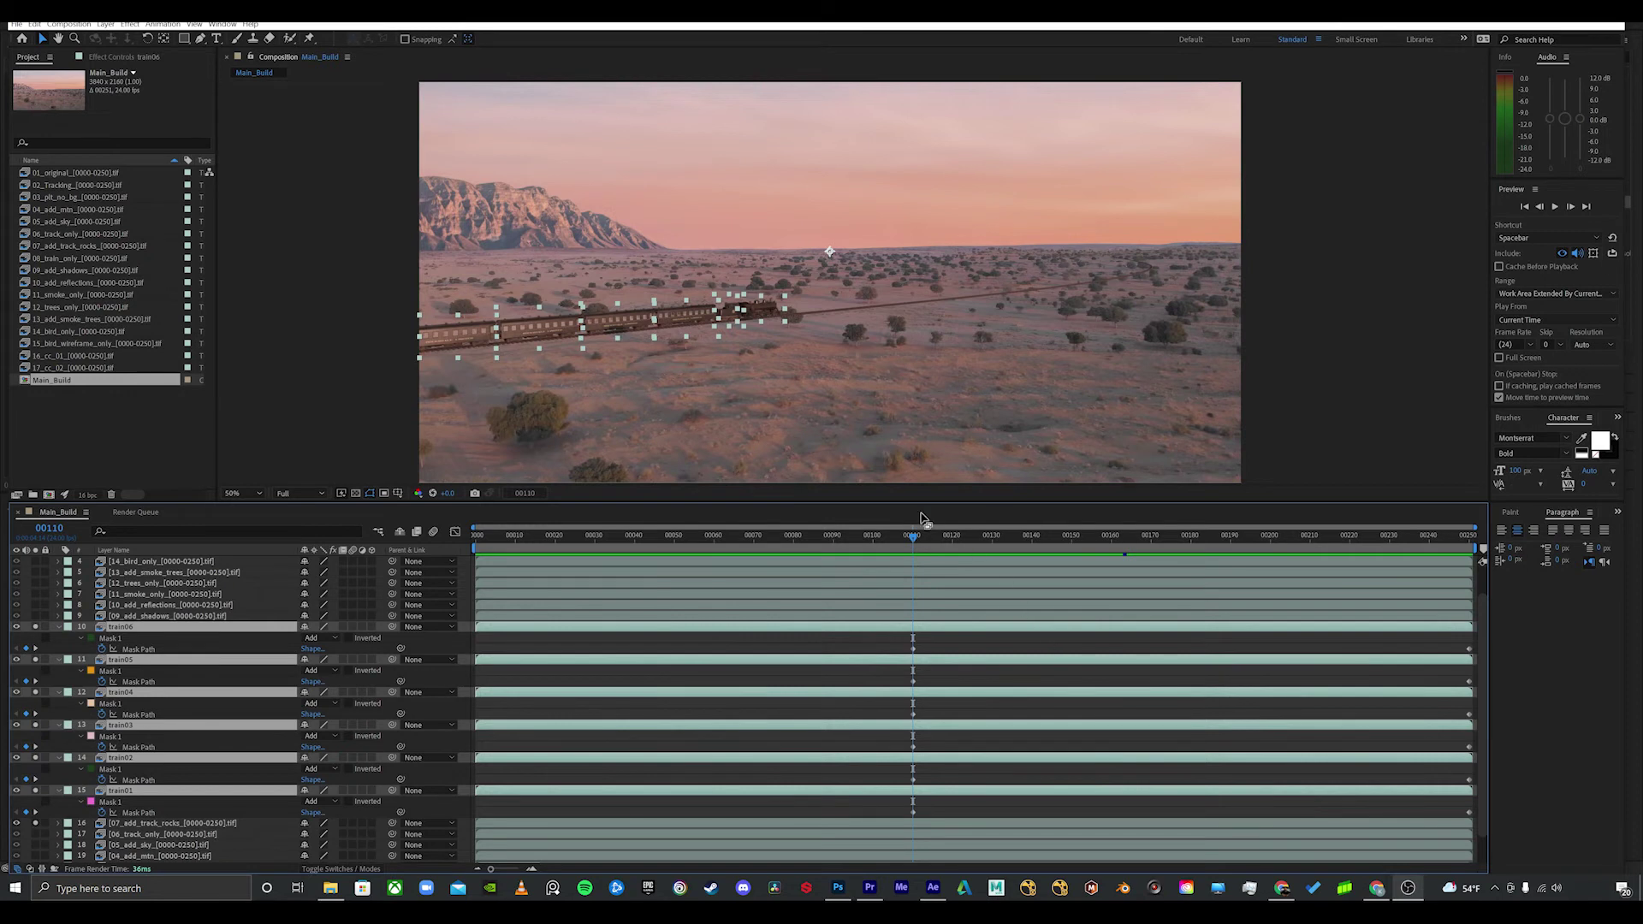
drag(932, 538, 1030, 537)
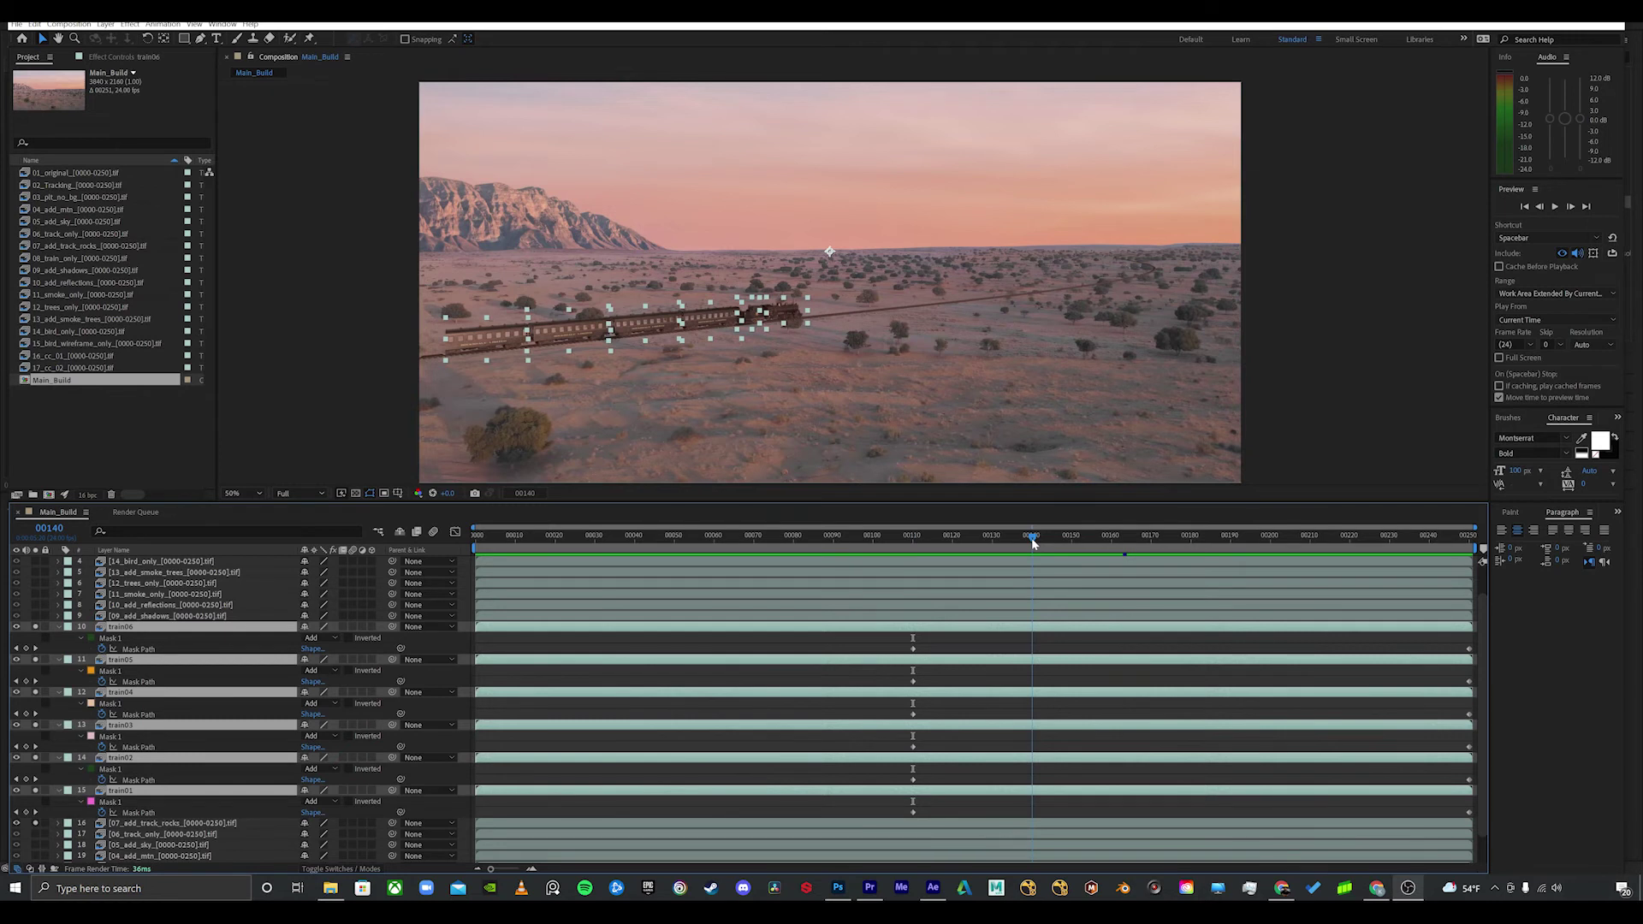
drag(1032, 541, 1073, 543)
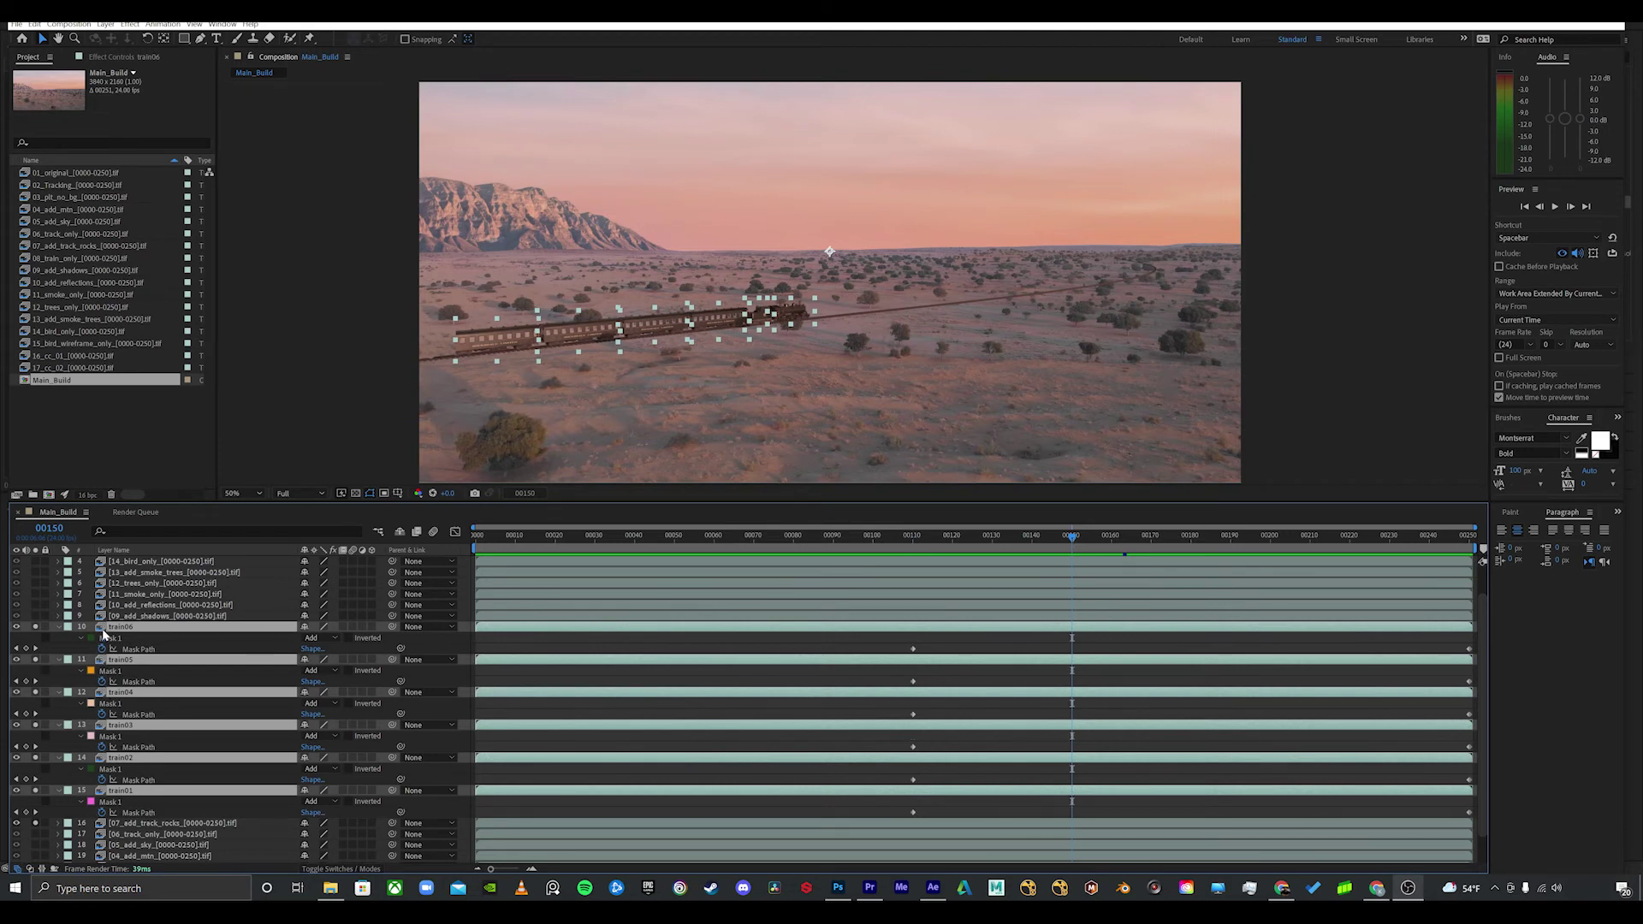
Step: At frame 110, set Position Y to 597, raise all cars above the frame, and preview the drop
key(p)
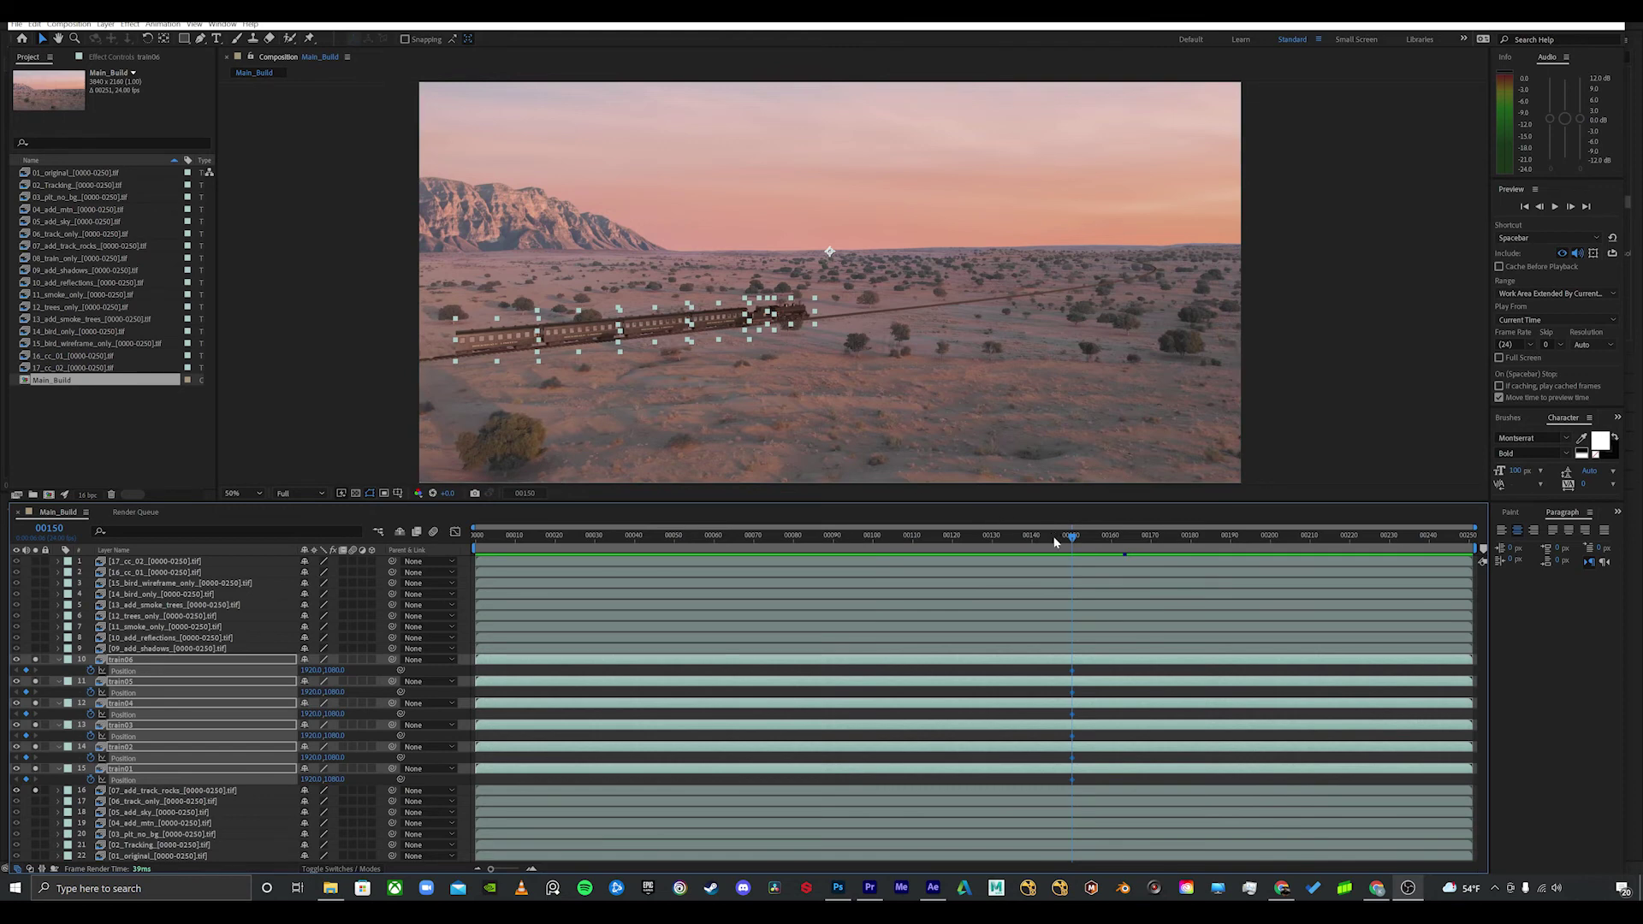
drag(1066, 539, 913, 542)
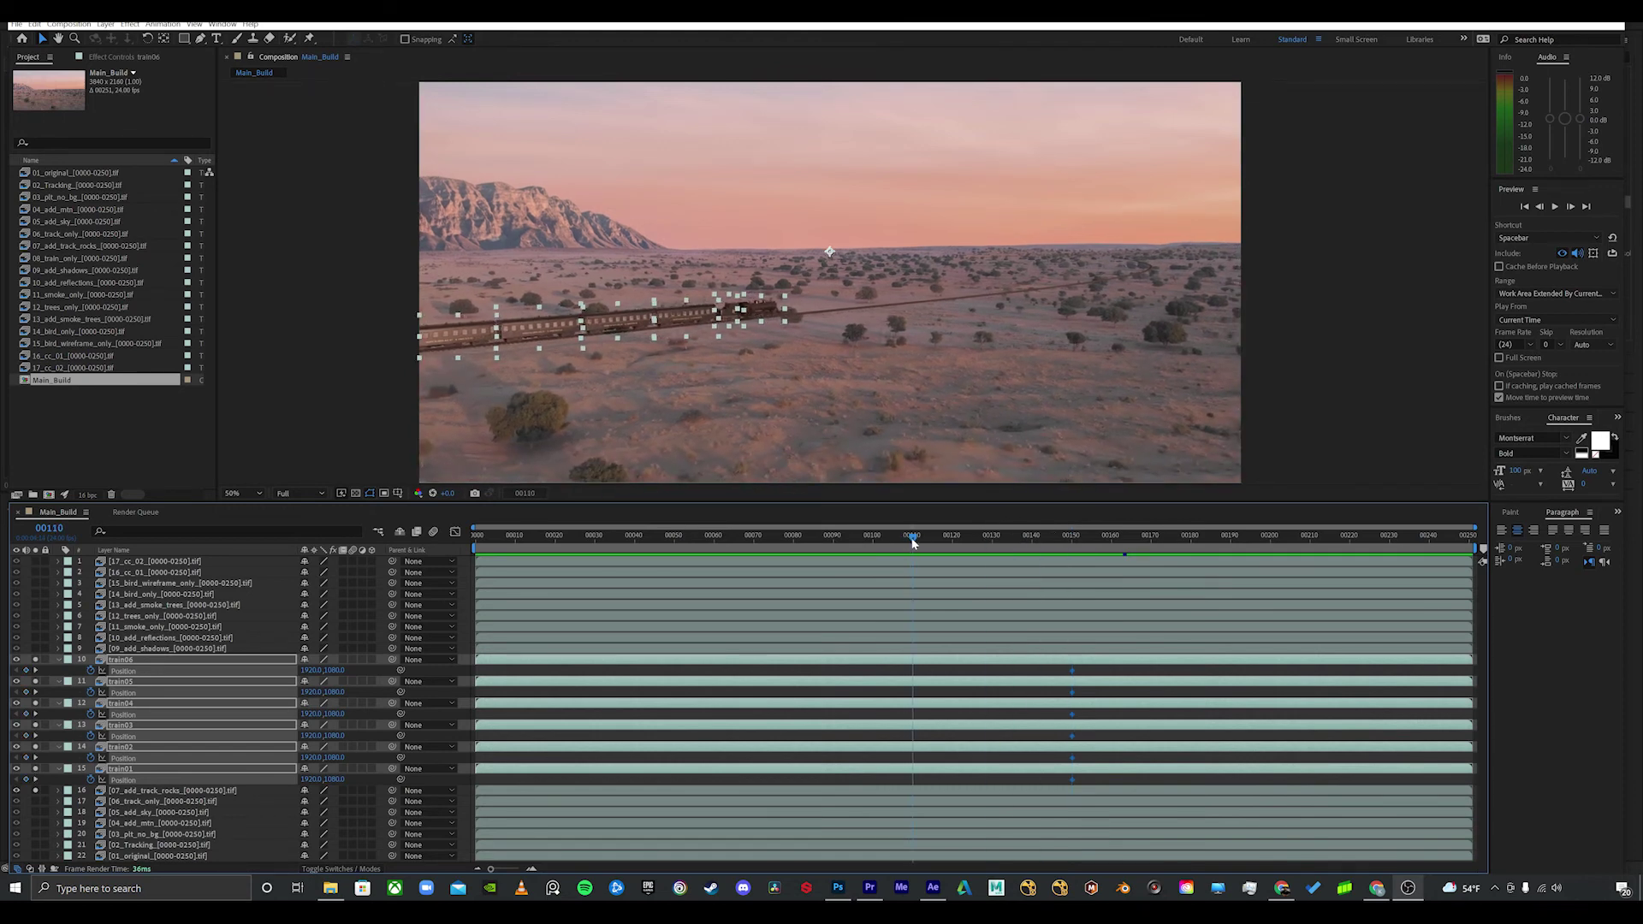
click(336, 671)
text(597)
key(Return)
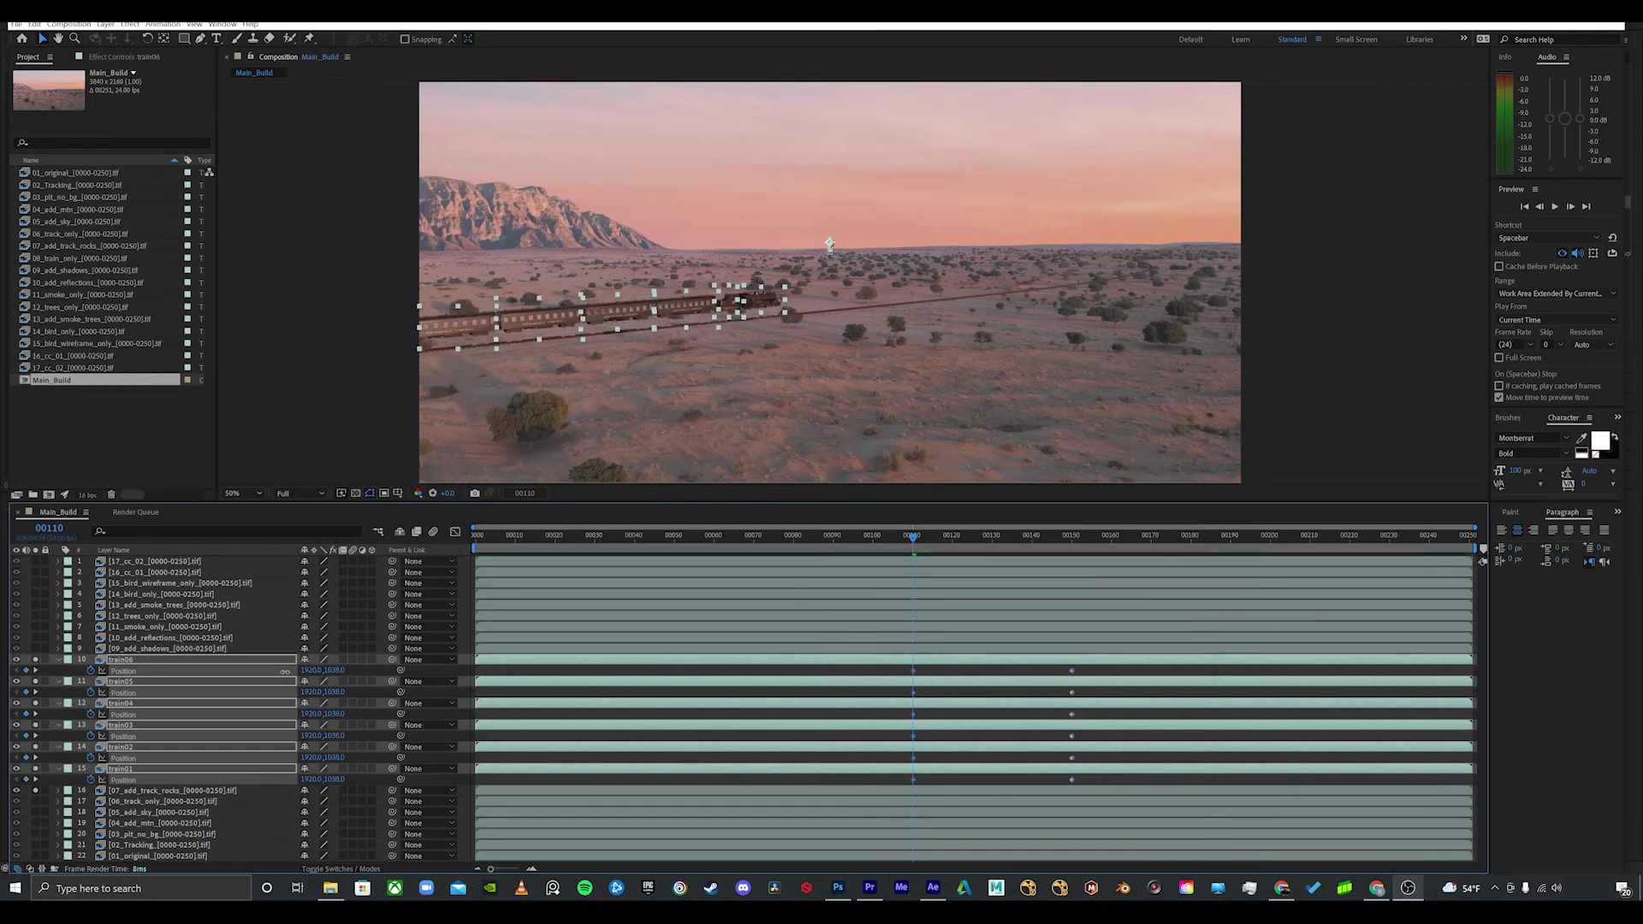
drag(329, 671, 13, 164)
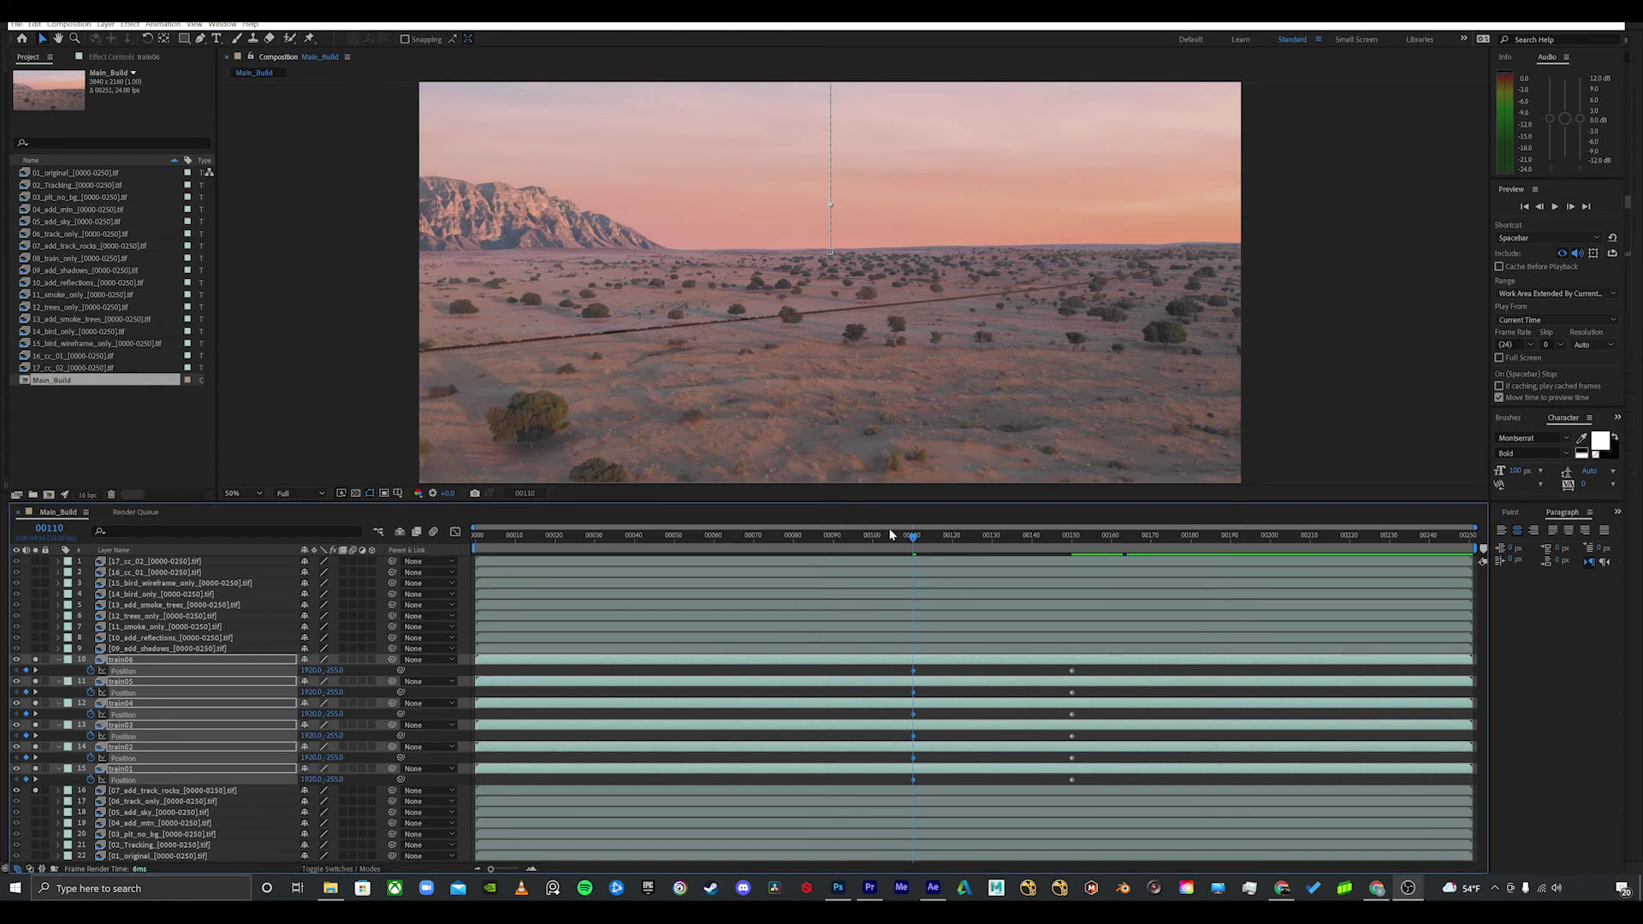
key(space)
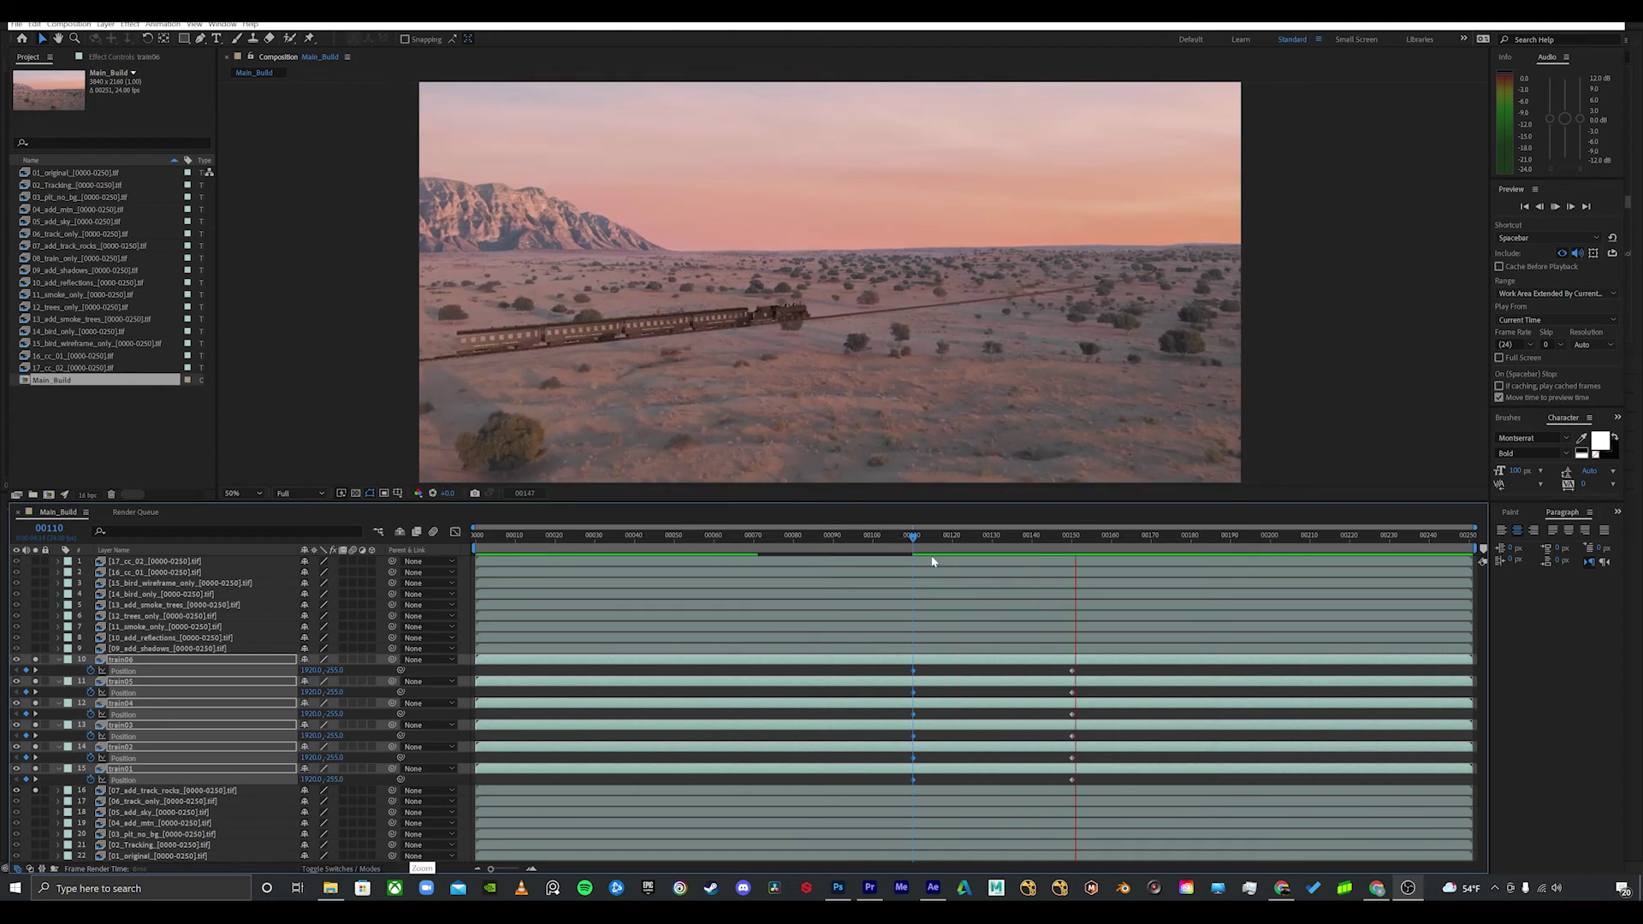
Step: Apply Easy Ease In to the 00150 landing keyframes of train01–train06
key(space)
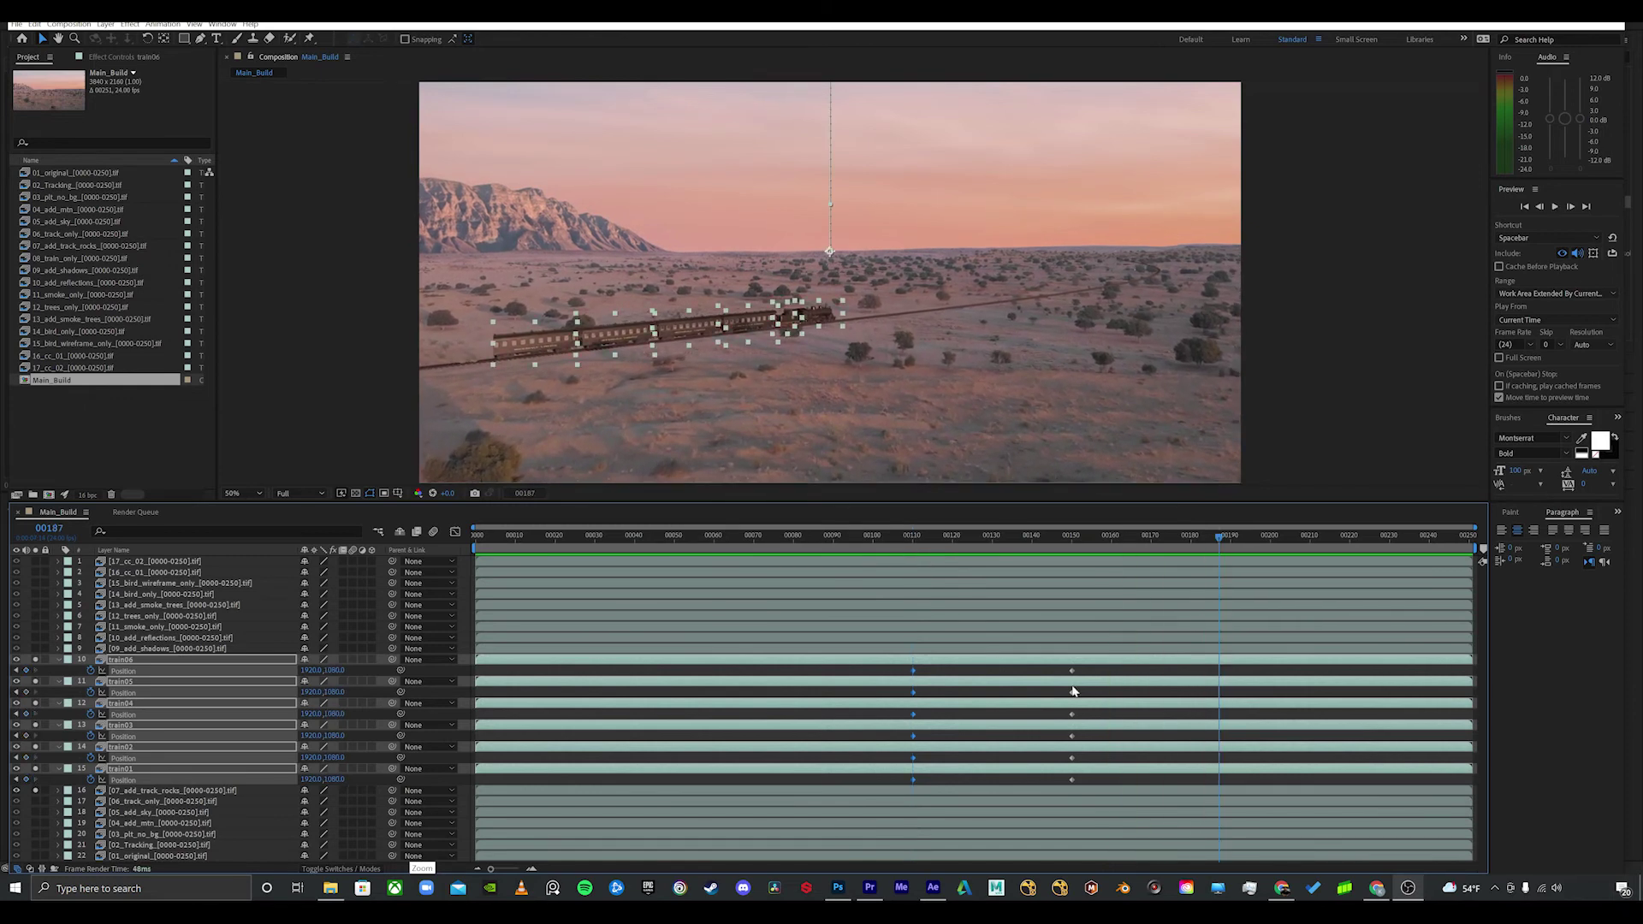
click(1071, 670)
shift+click(1071, 692)
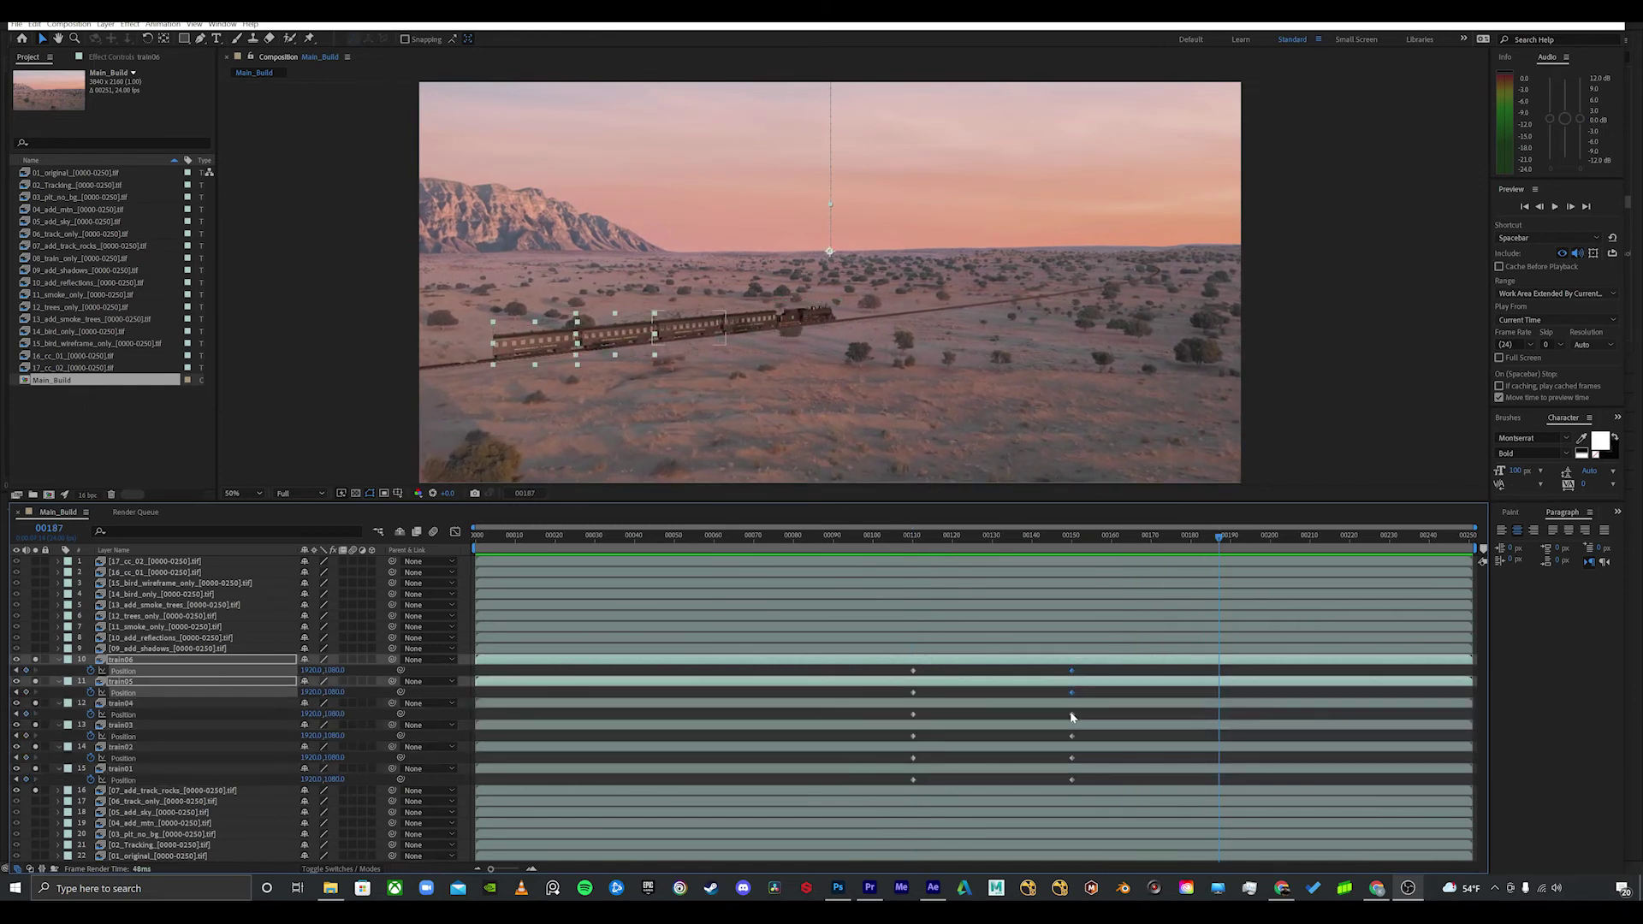
shift+click(1071, 714)
shift+click(1071, 736)
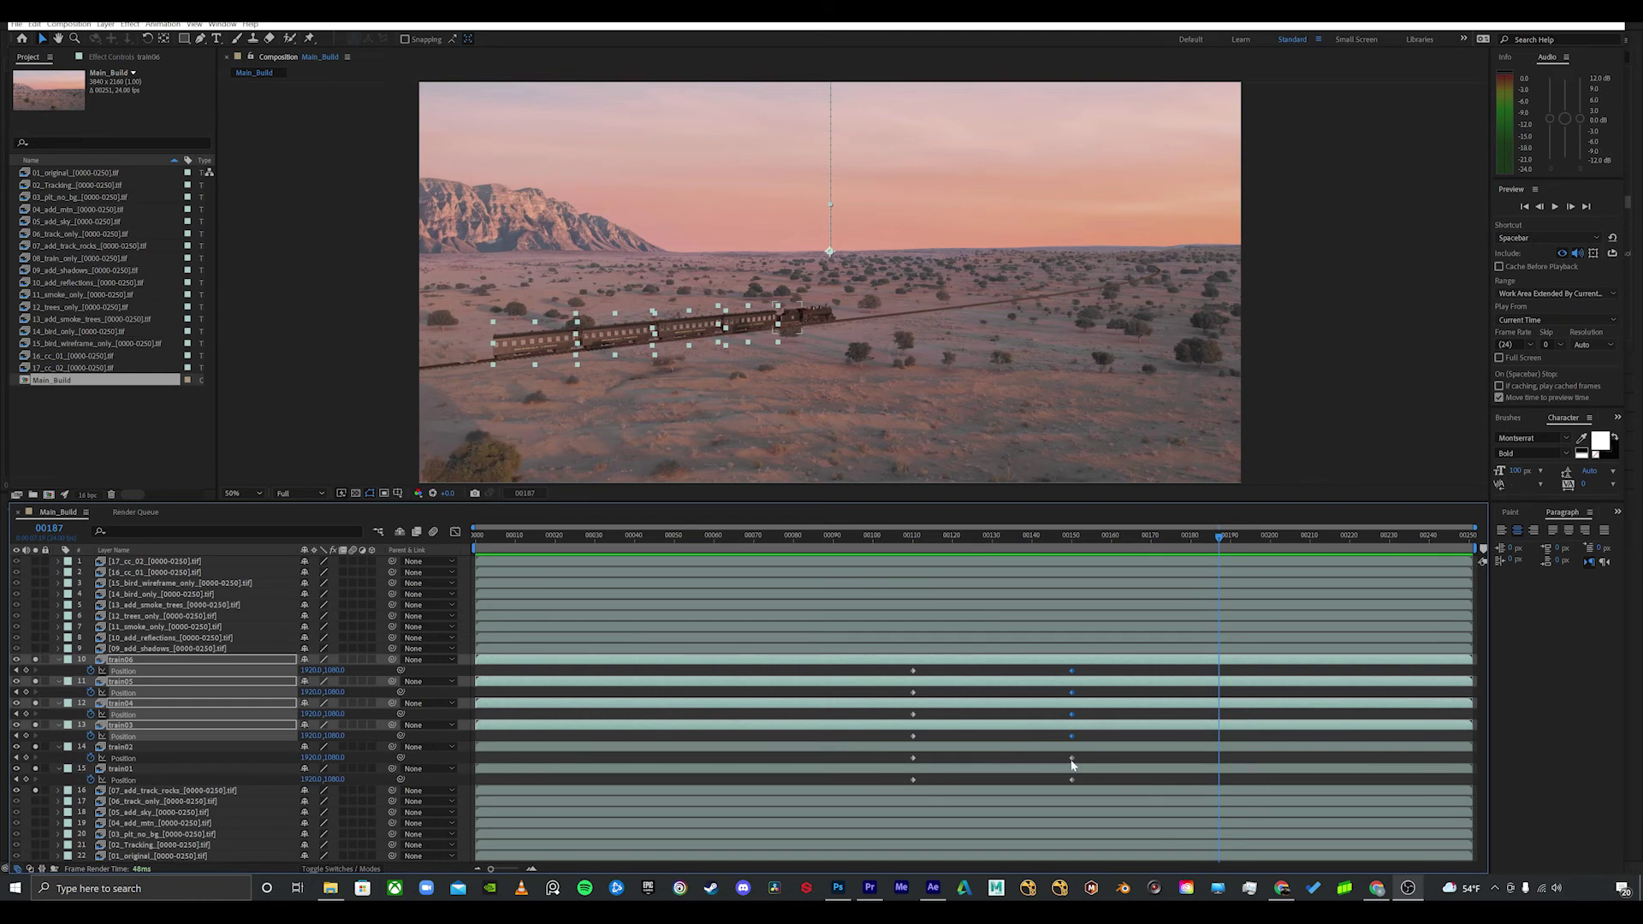
shift+click(1071, 758)
shift+click(1072, 780)
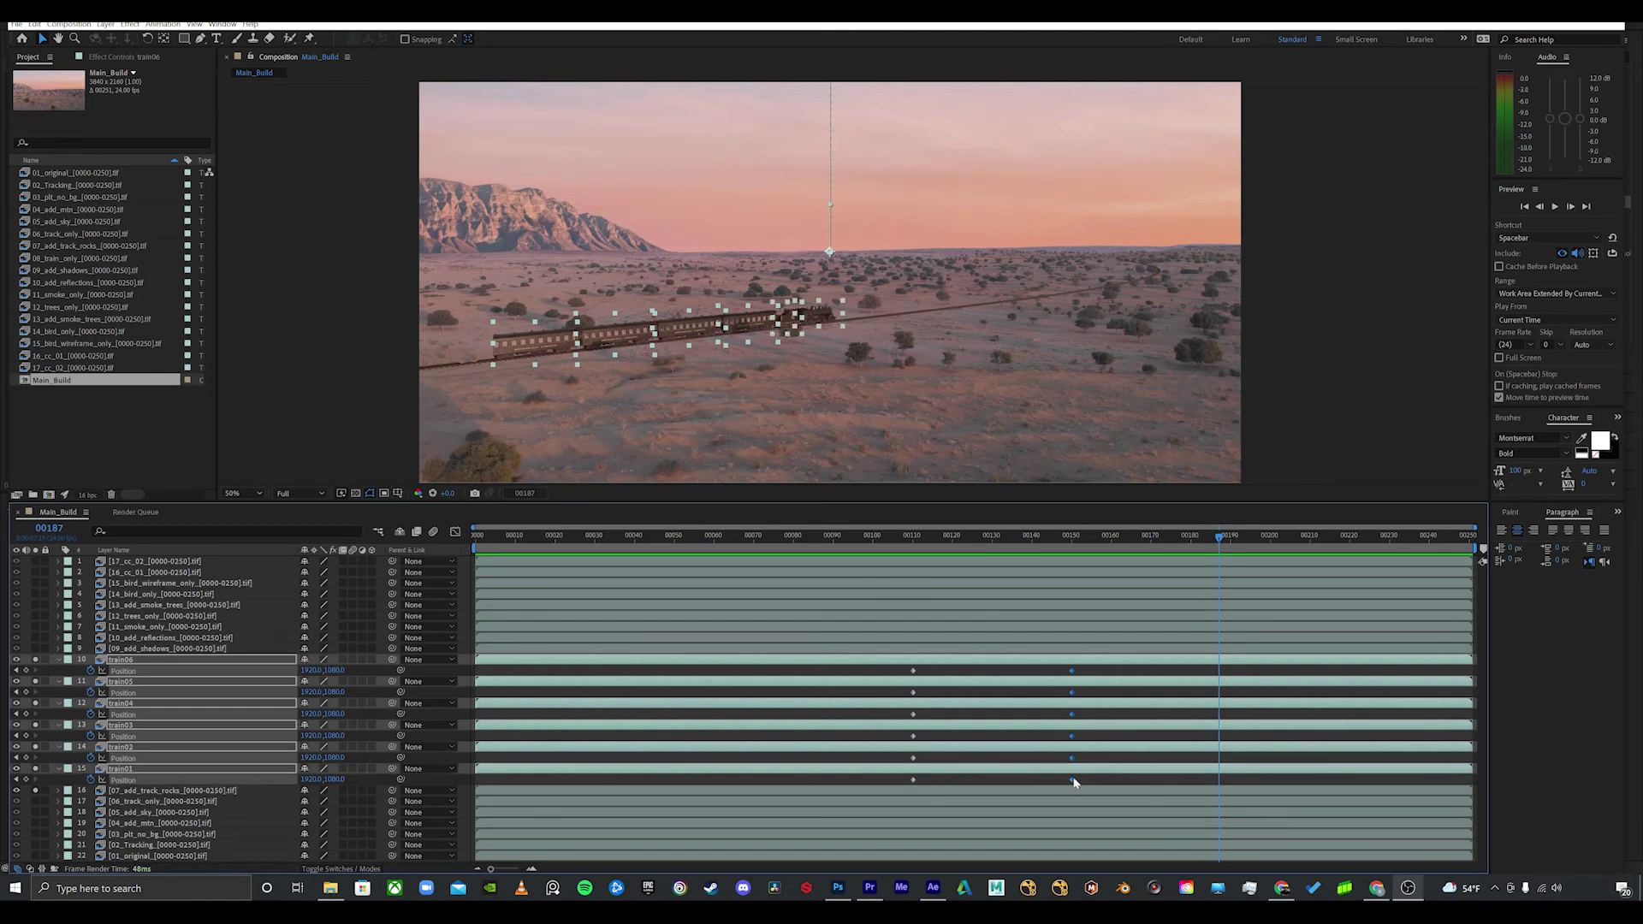
right_click(1073, 673)
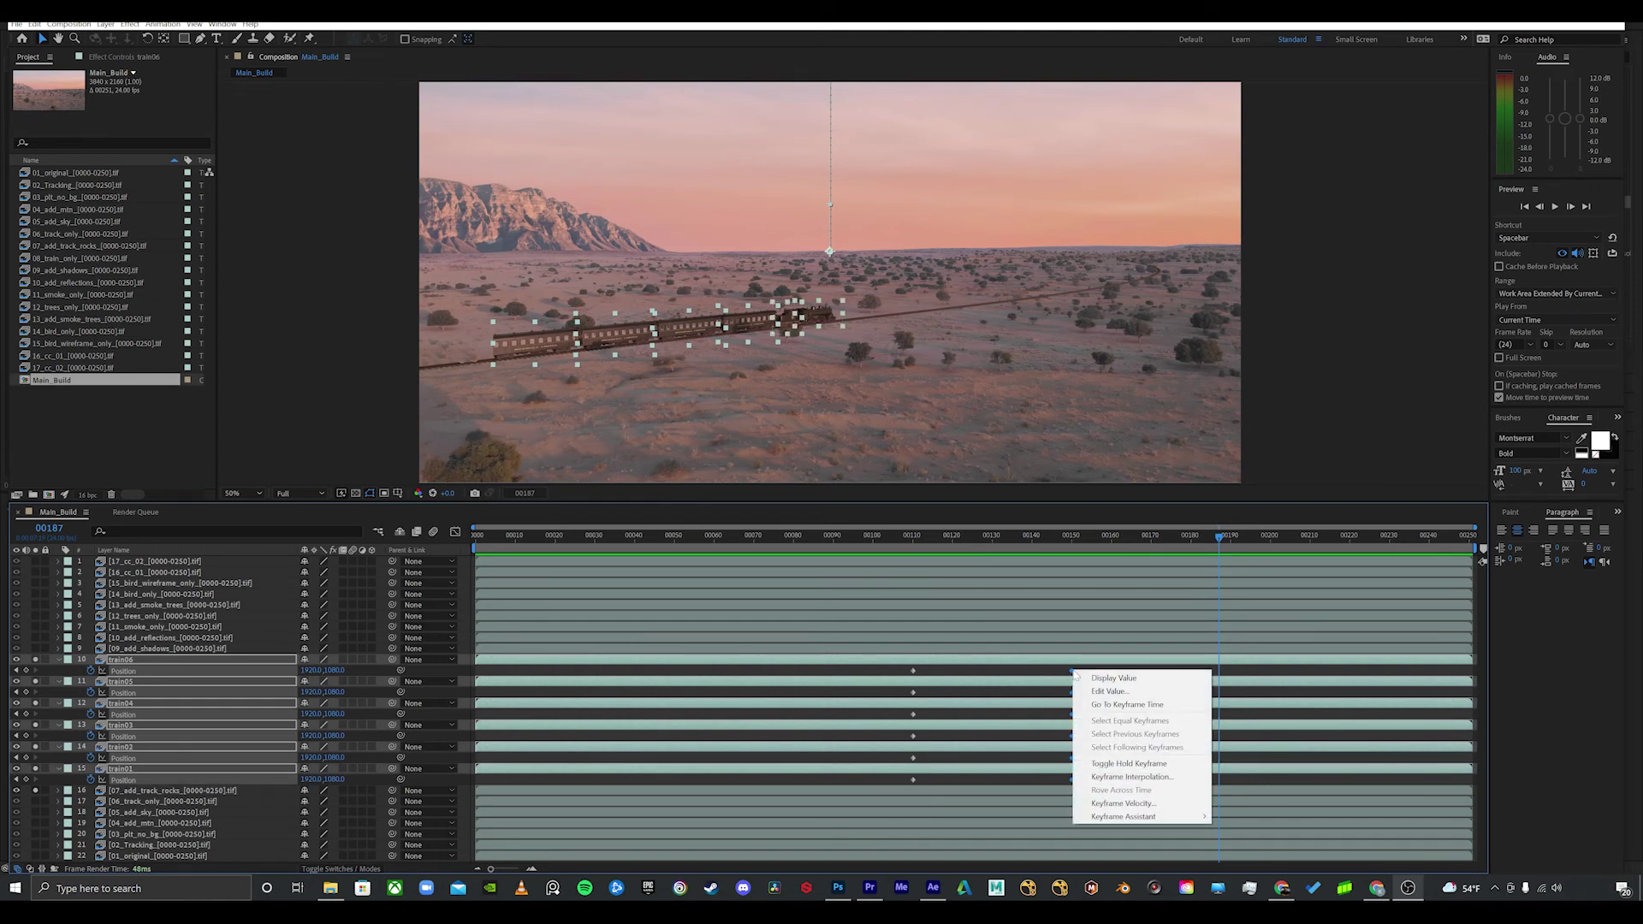
mouse_move(1127, 818)
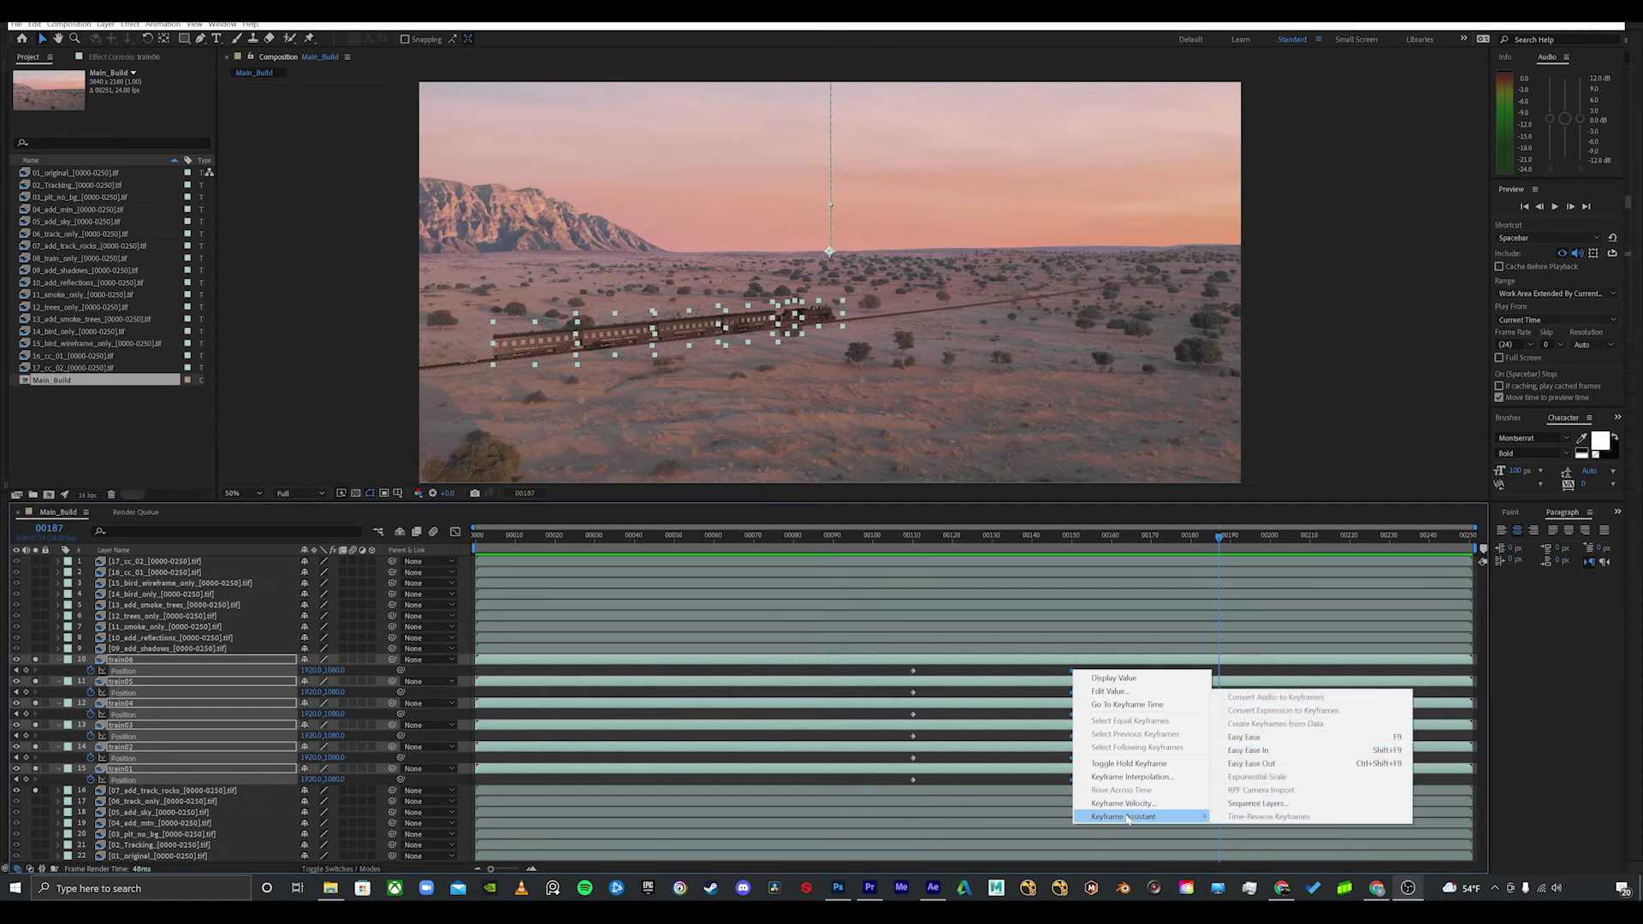
click(1261, 756)
Step: Preview the eased train drop from just before frame 110
drag(1064, 541, 927, 537)
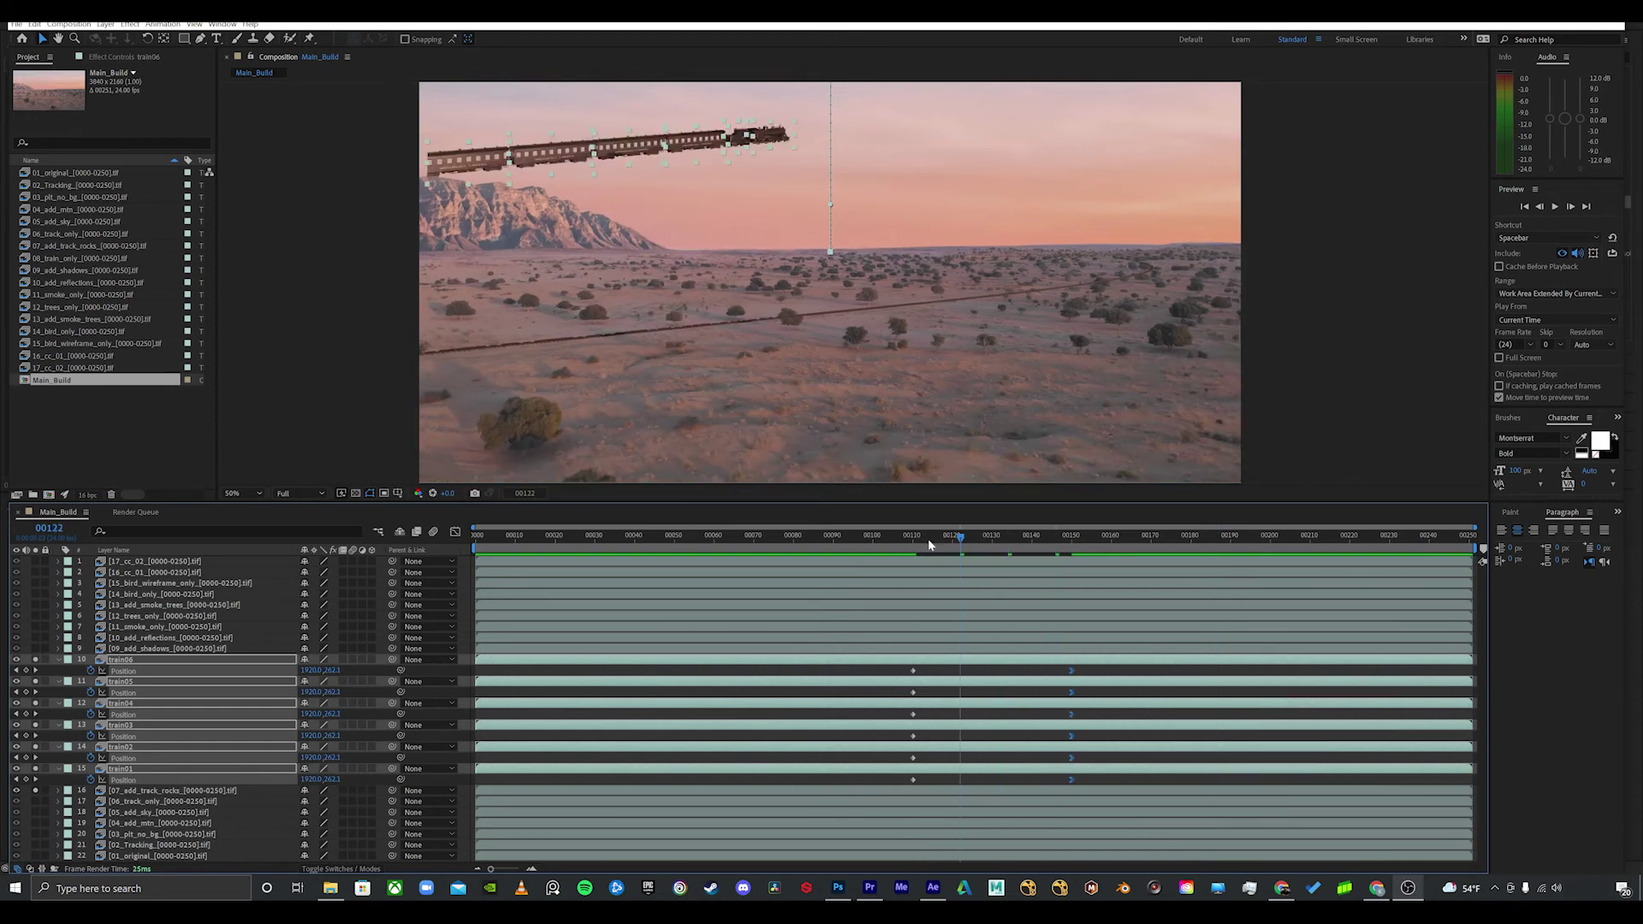
click(909, 547)
key(space)
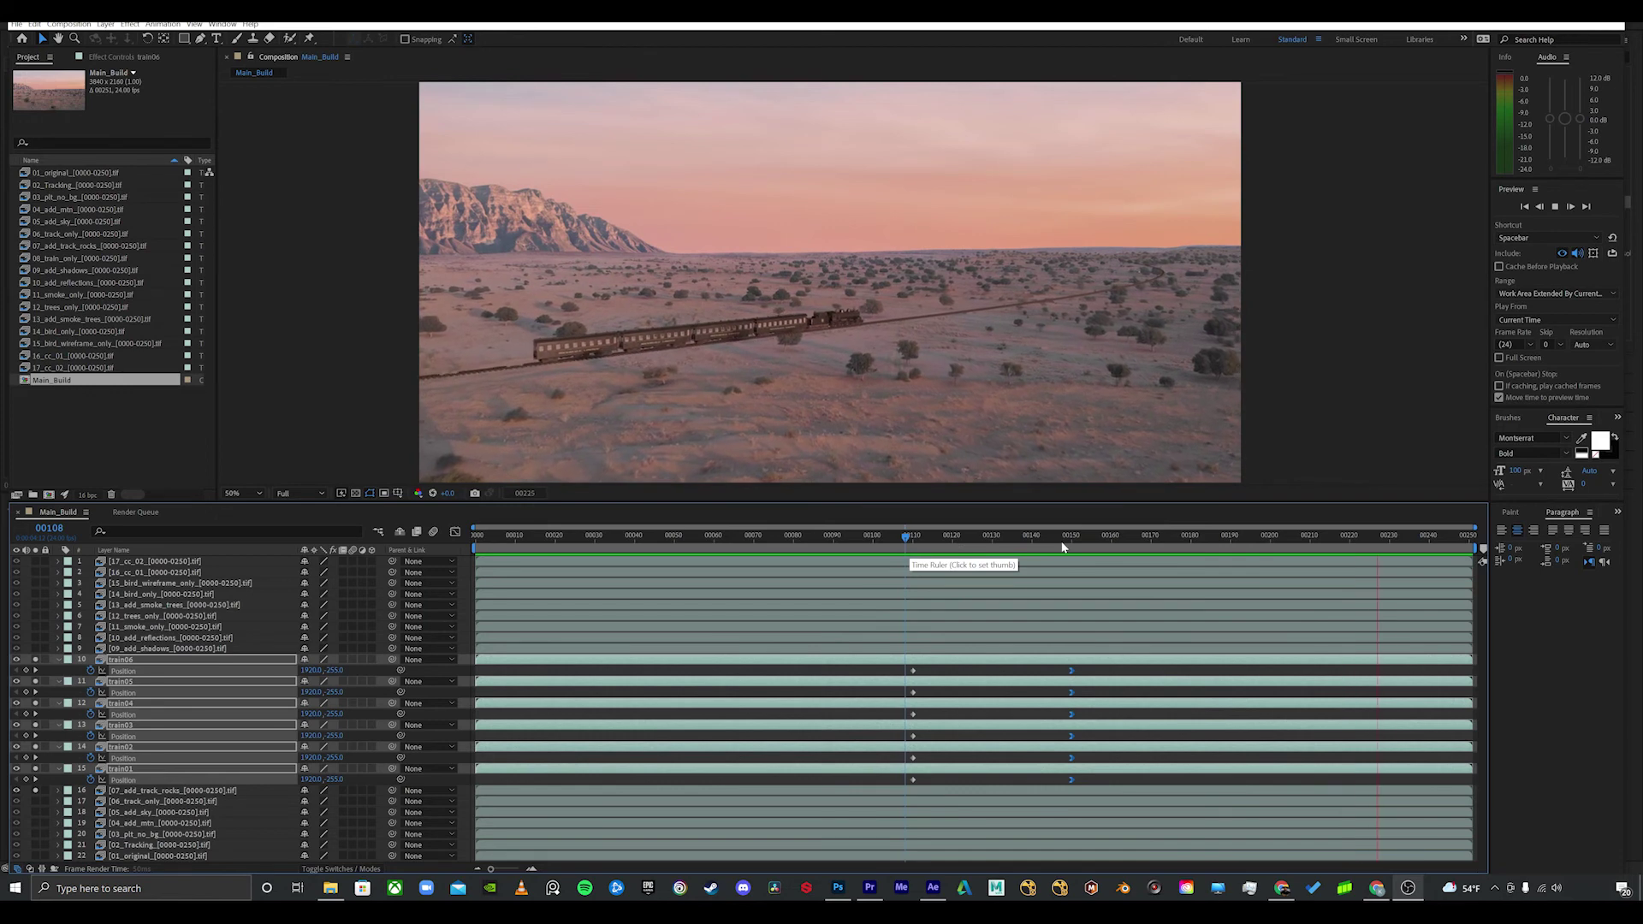
key(space)
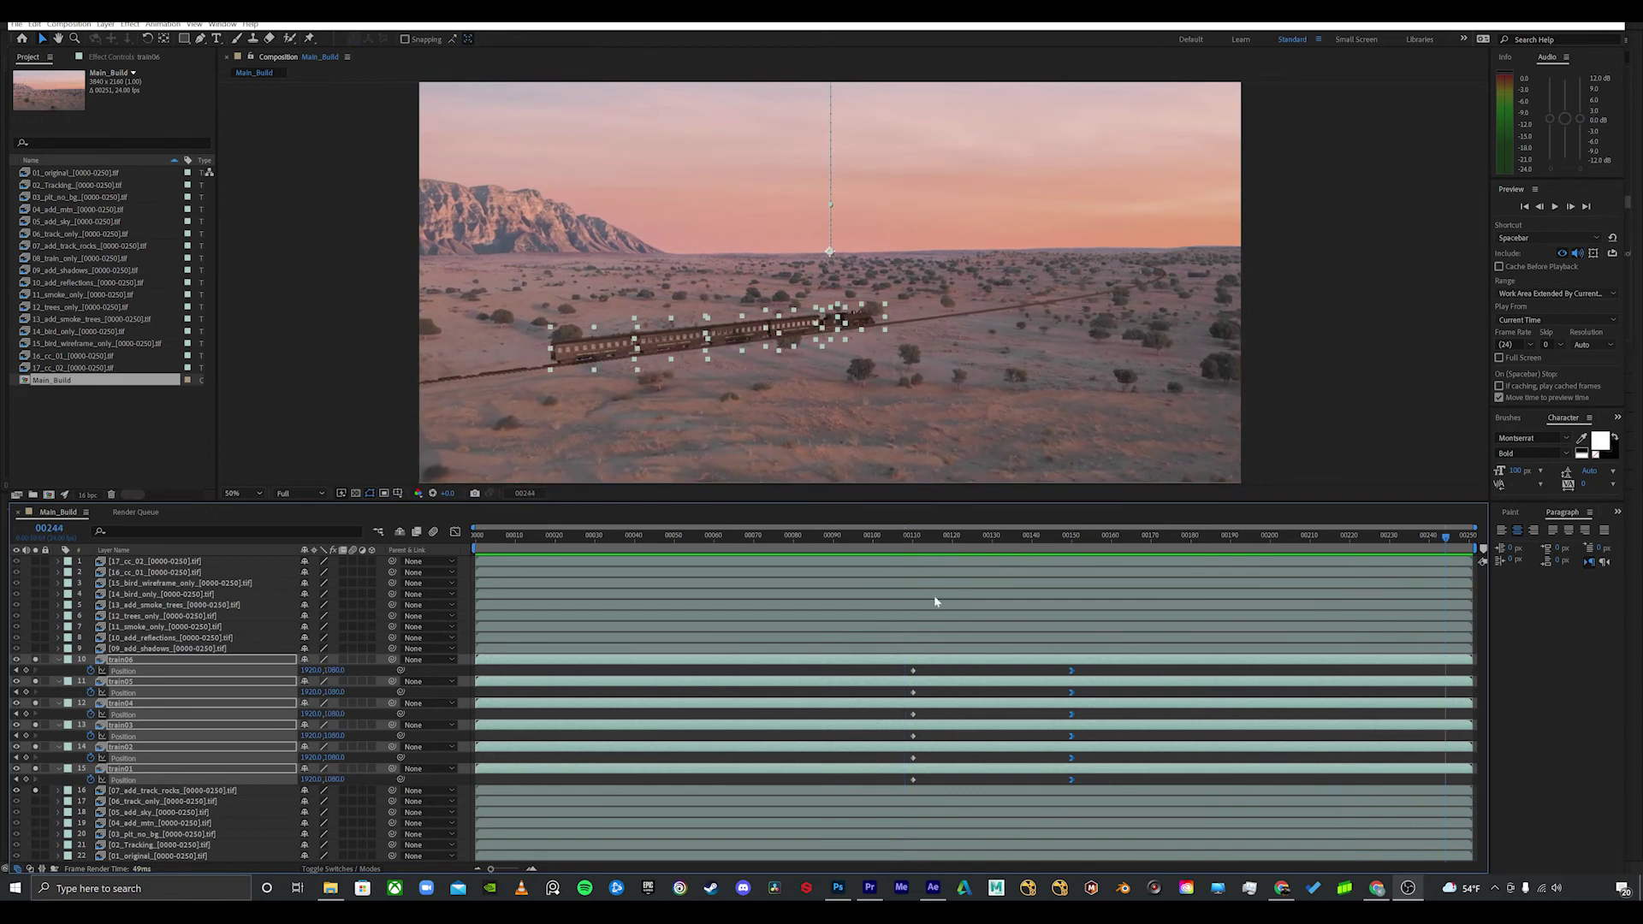
Step: Select all six train layers and reveal their Mask Path and Position keyframes
click(121, 768)
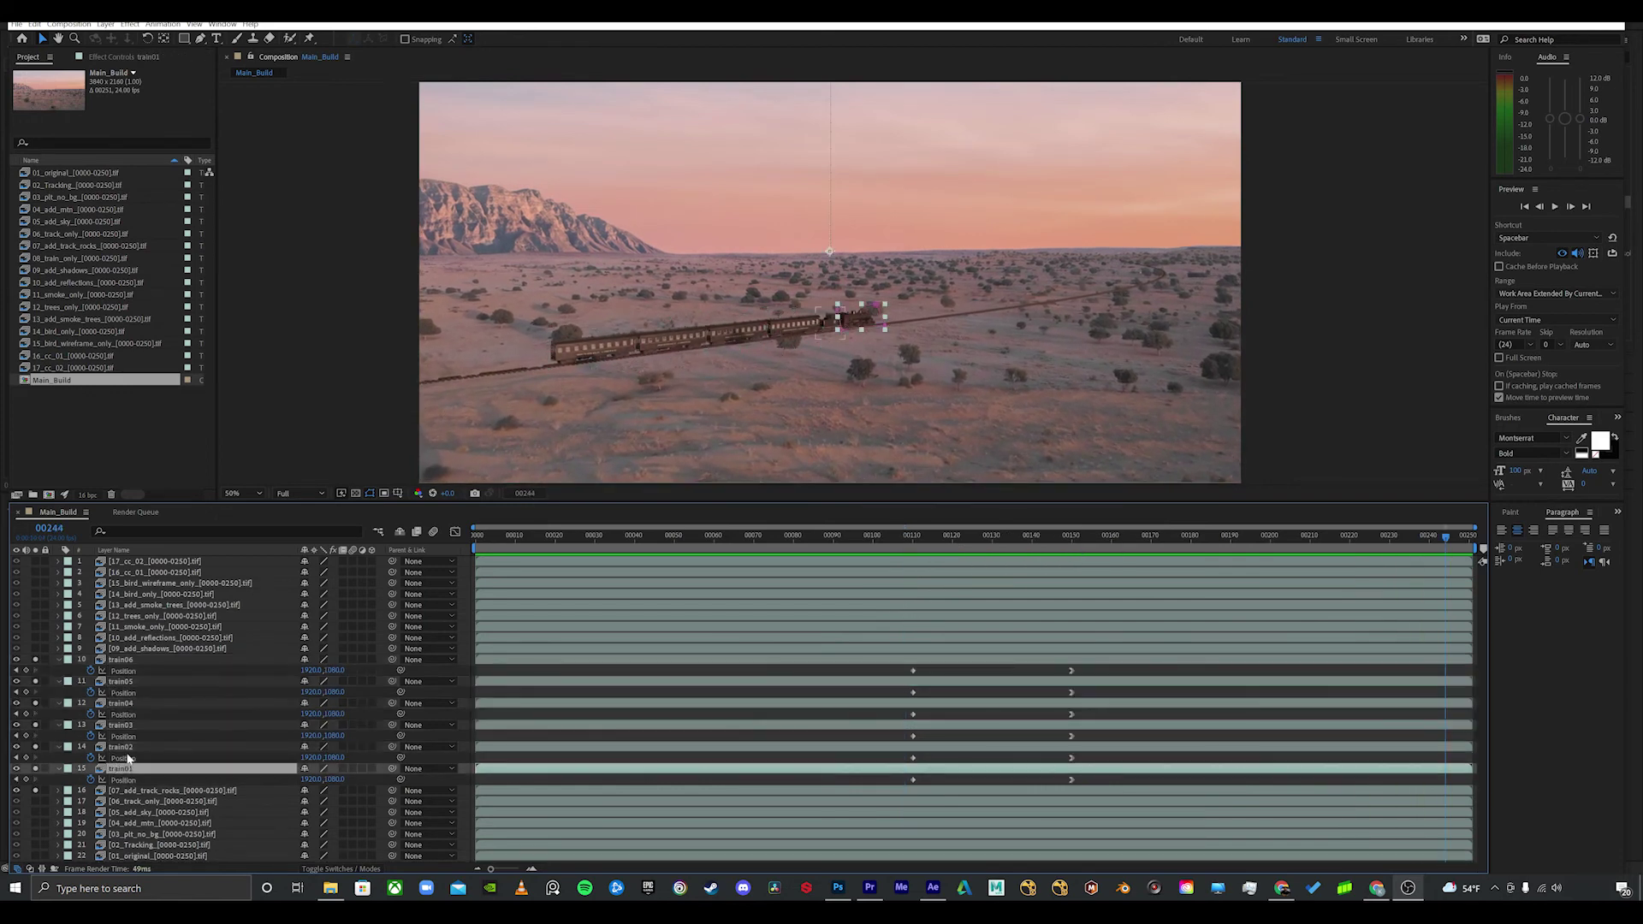
shift+click(141, 660)
key(u)
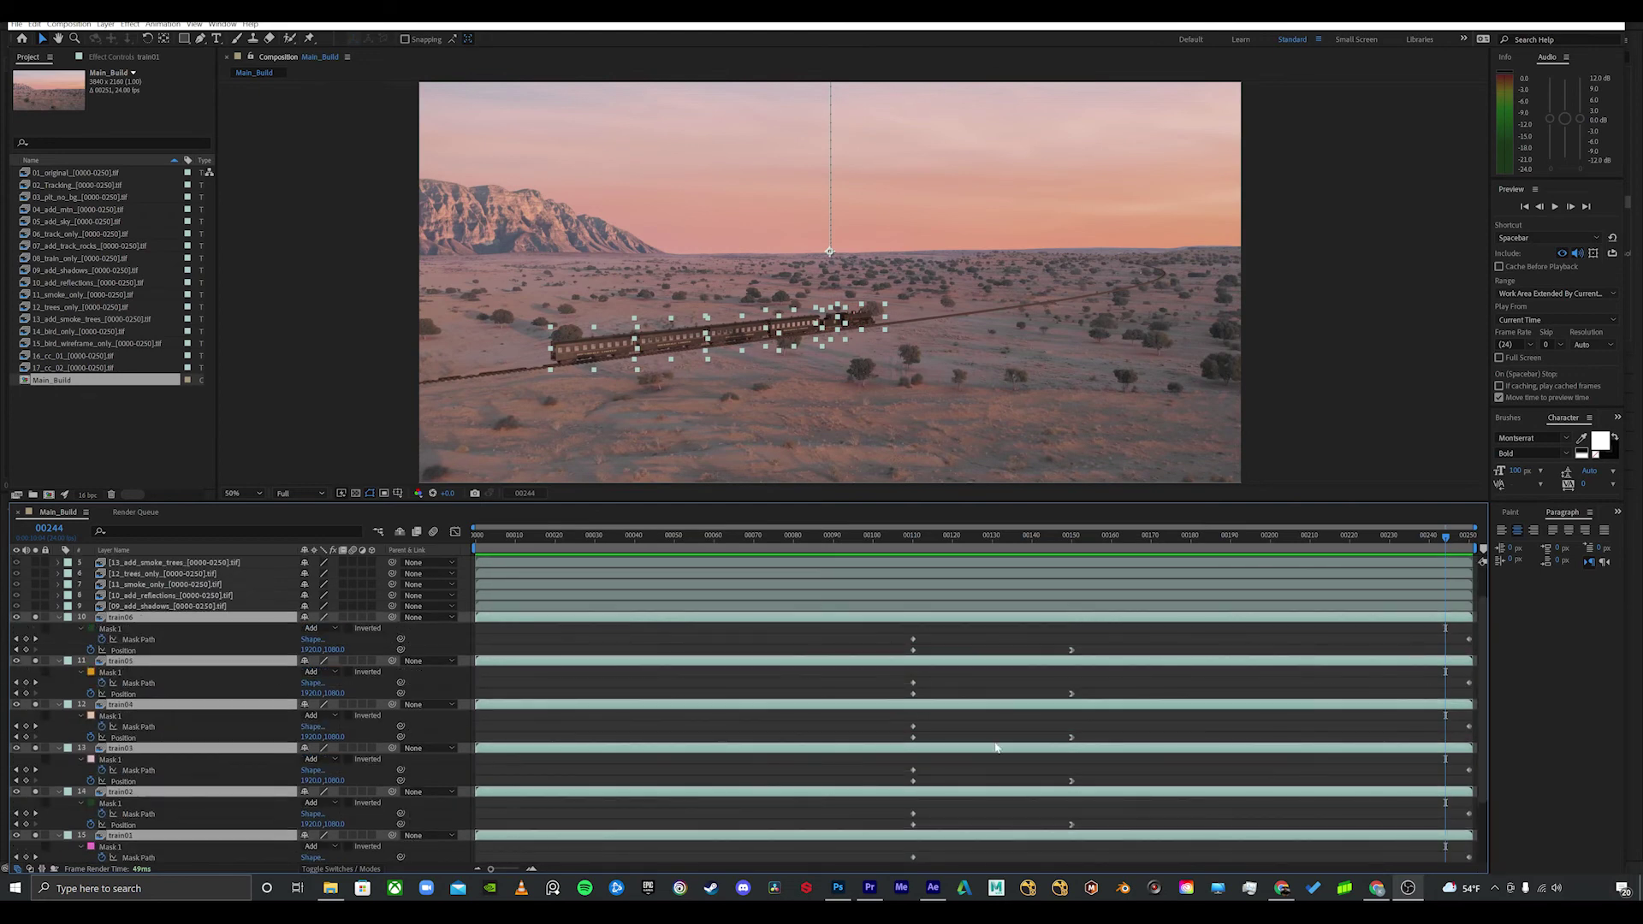
scroll(1046, 751, down, 2)
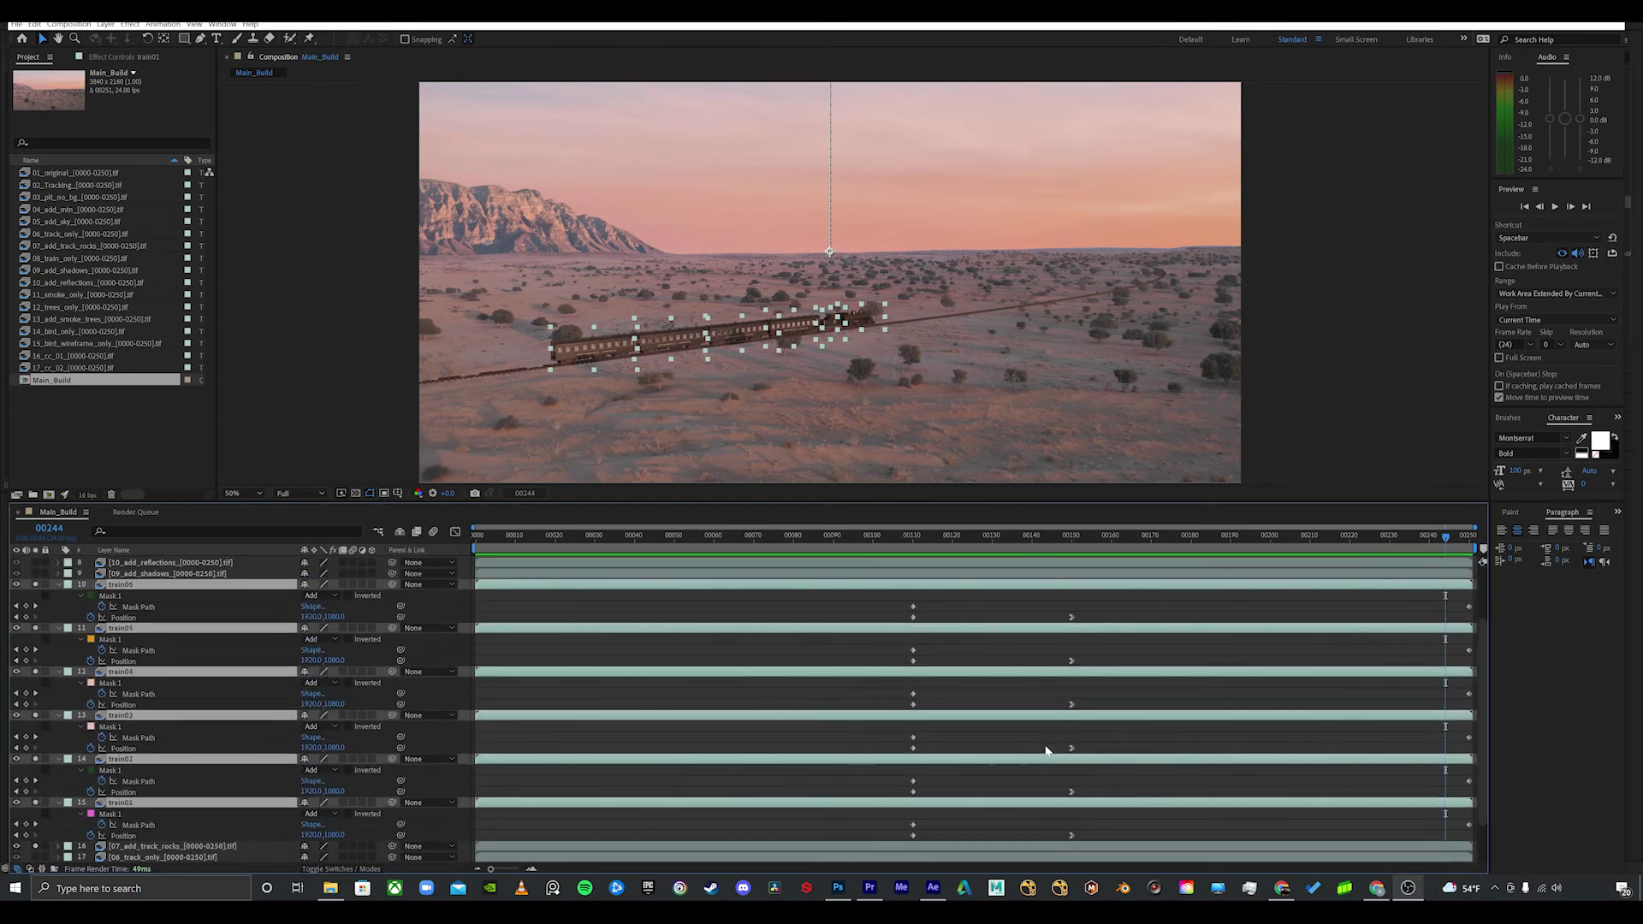
Step: Offset train02 through train06's drop keyframes a few frames apart, then preview
drag(883, 773, 947, 780)
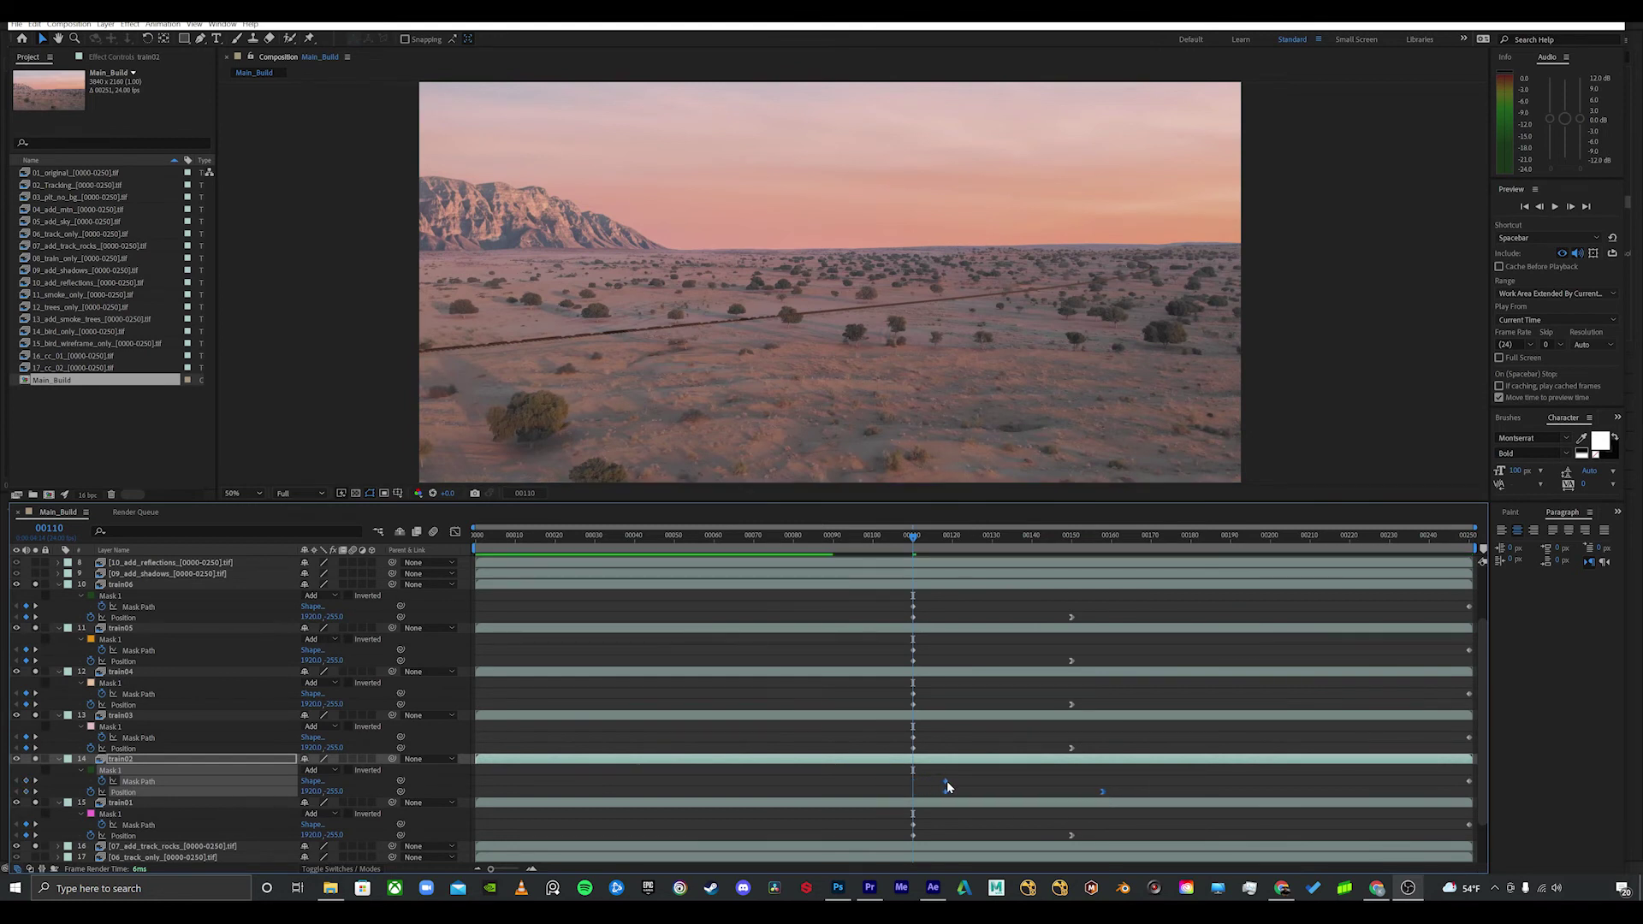
drag(872, 717, 1075, 754)
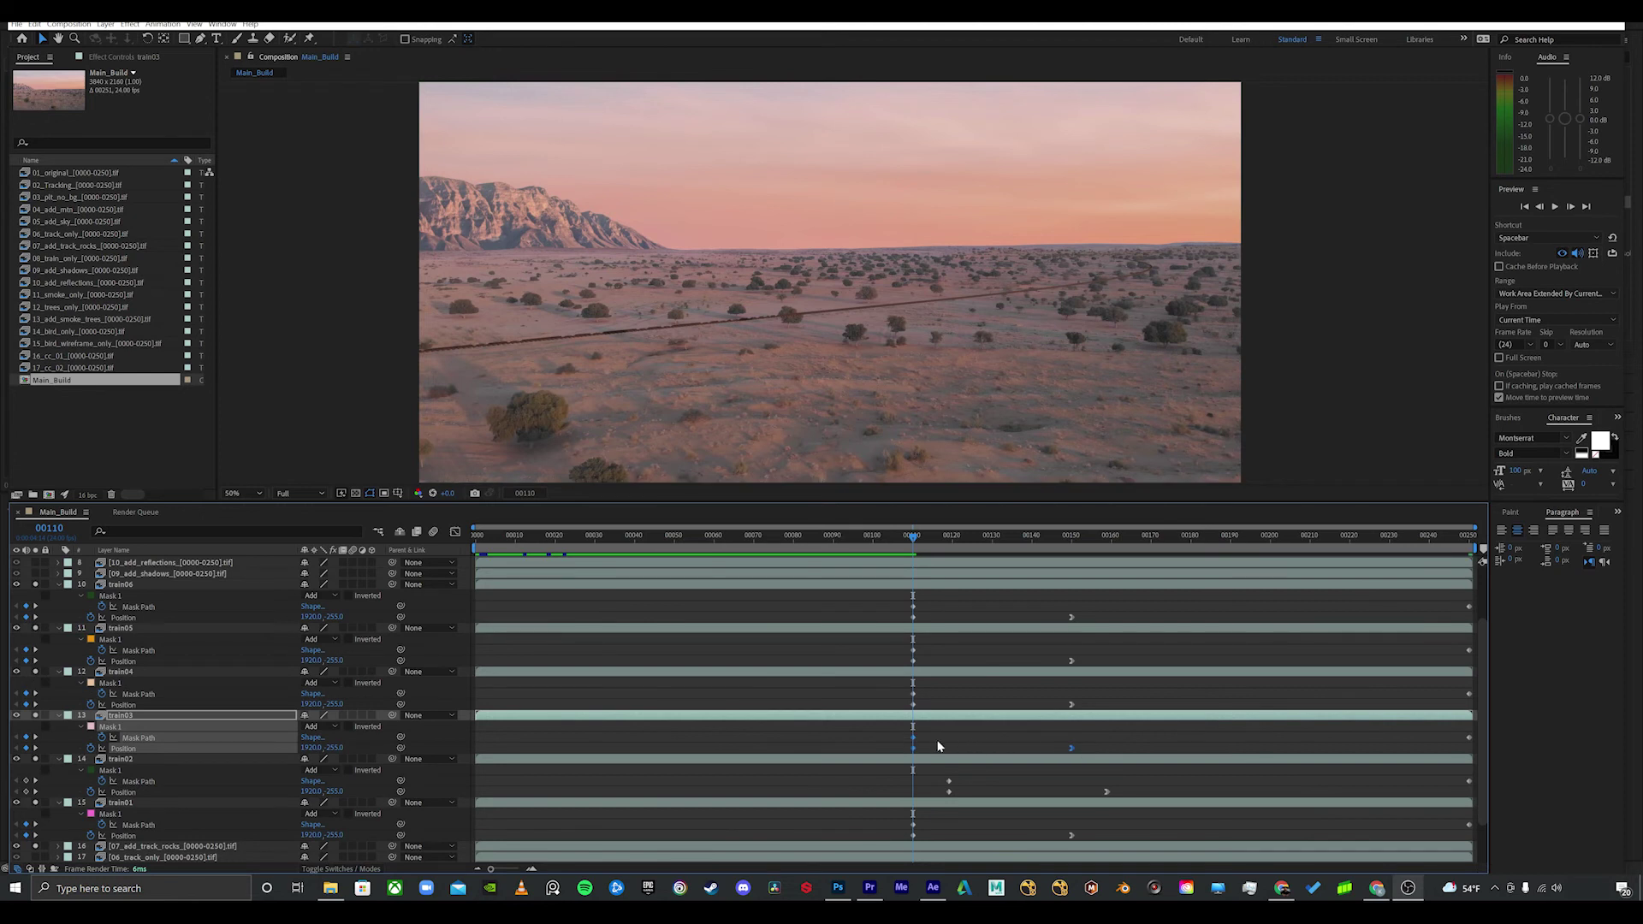
drag(913, 738, 983, 740)
drag(904, 702, 1074, 710)
drag(923, 695, 1015, 697)
drag(893, 647, 1062, 660)
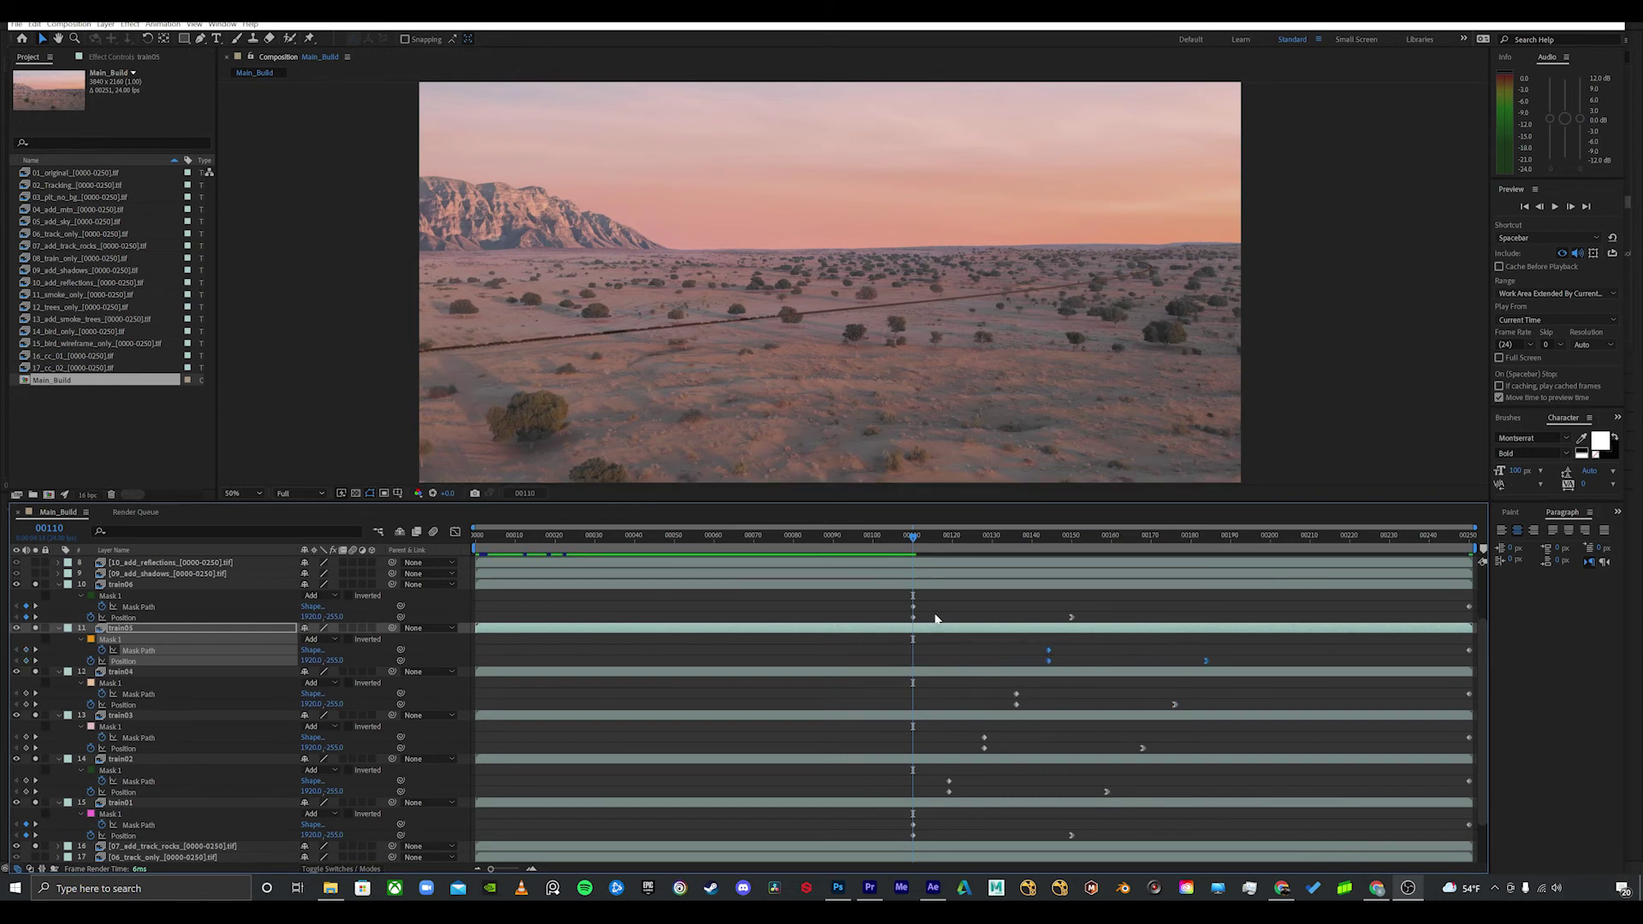
drag(903, 607, 1091, 610)
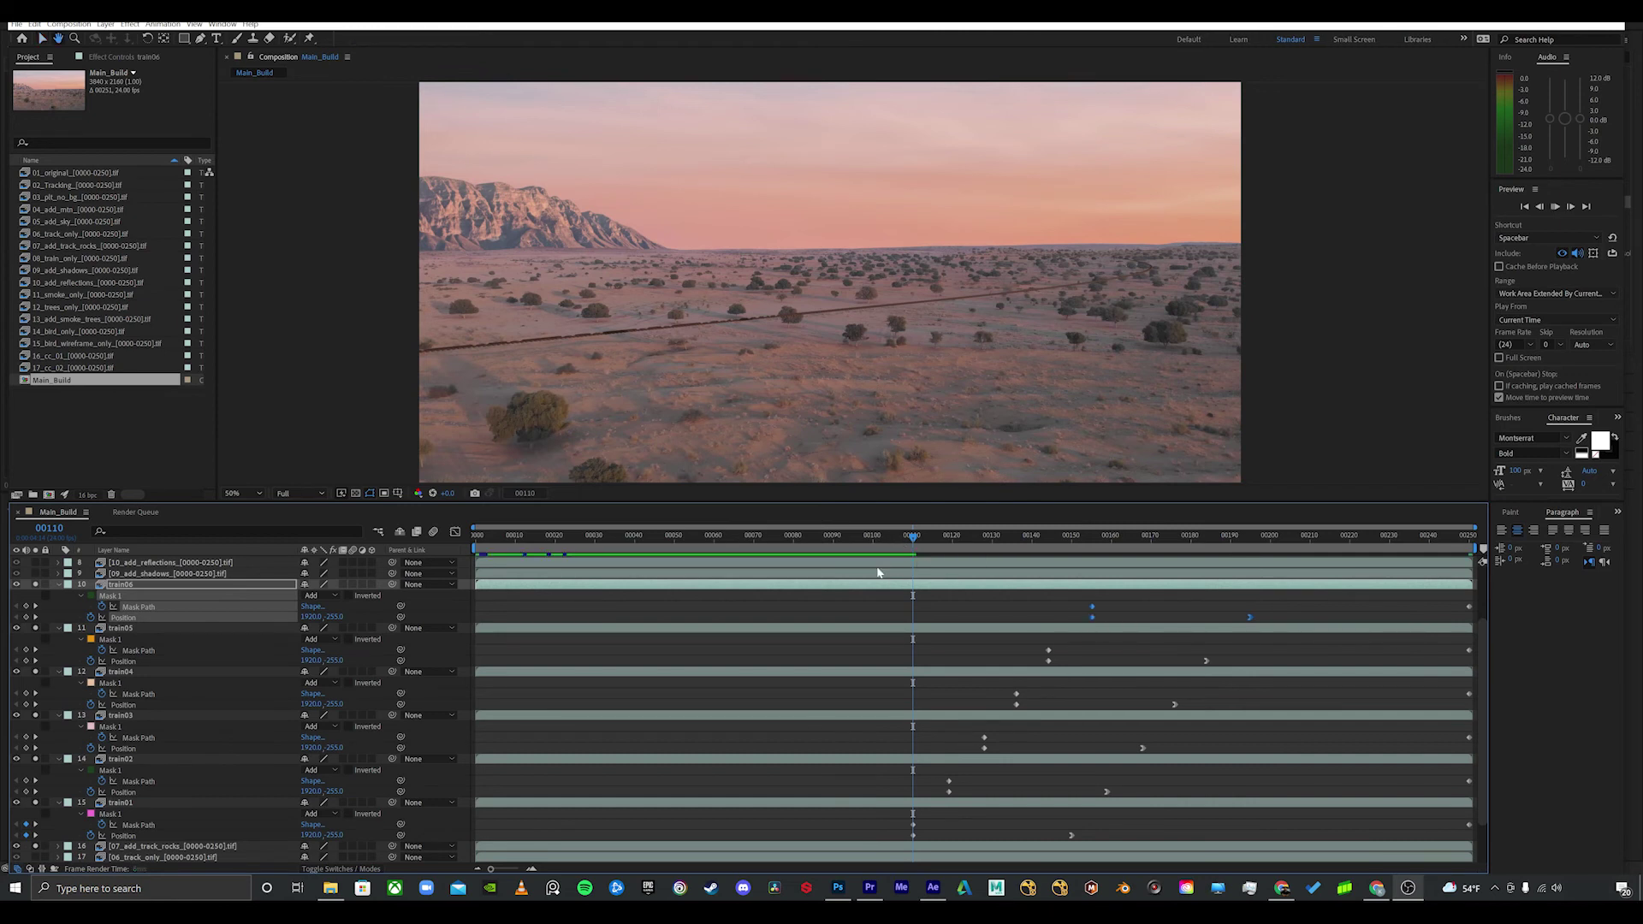
key(space)
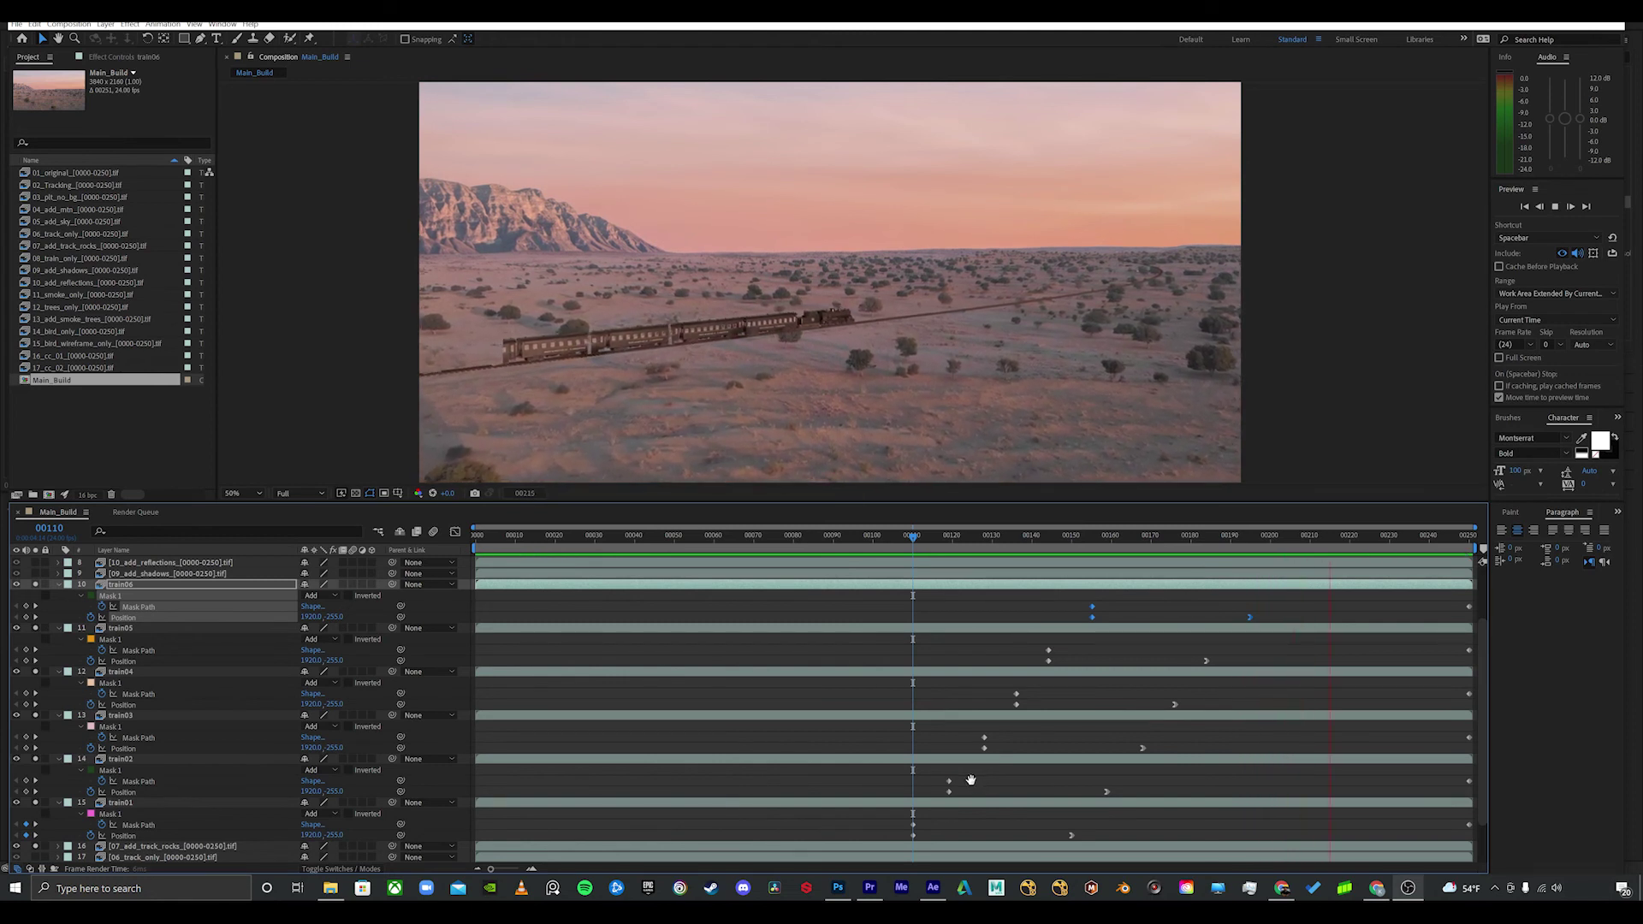
Step: Pull train02–train05's drops earlier to tighten spacing, and preview from frame 104
drag(937, 776, 1175, 800)
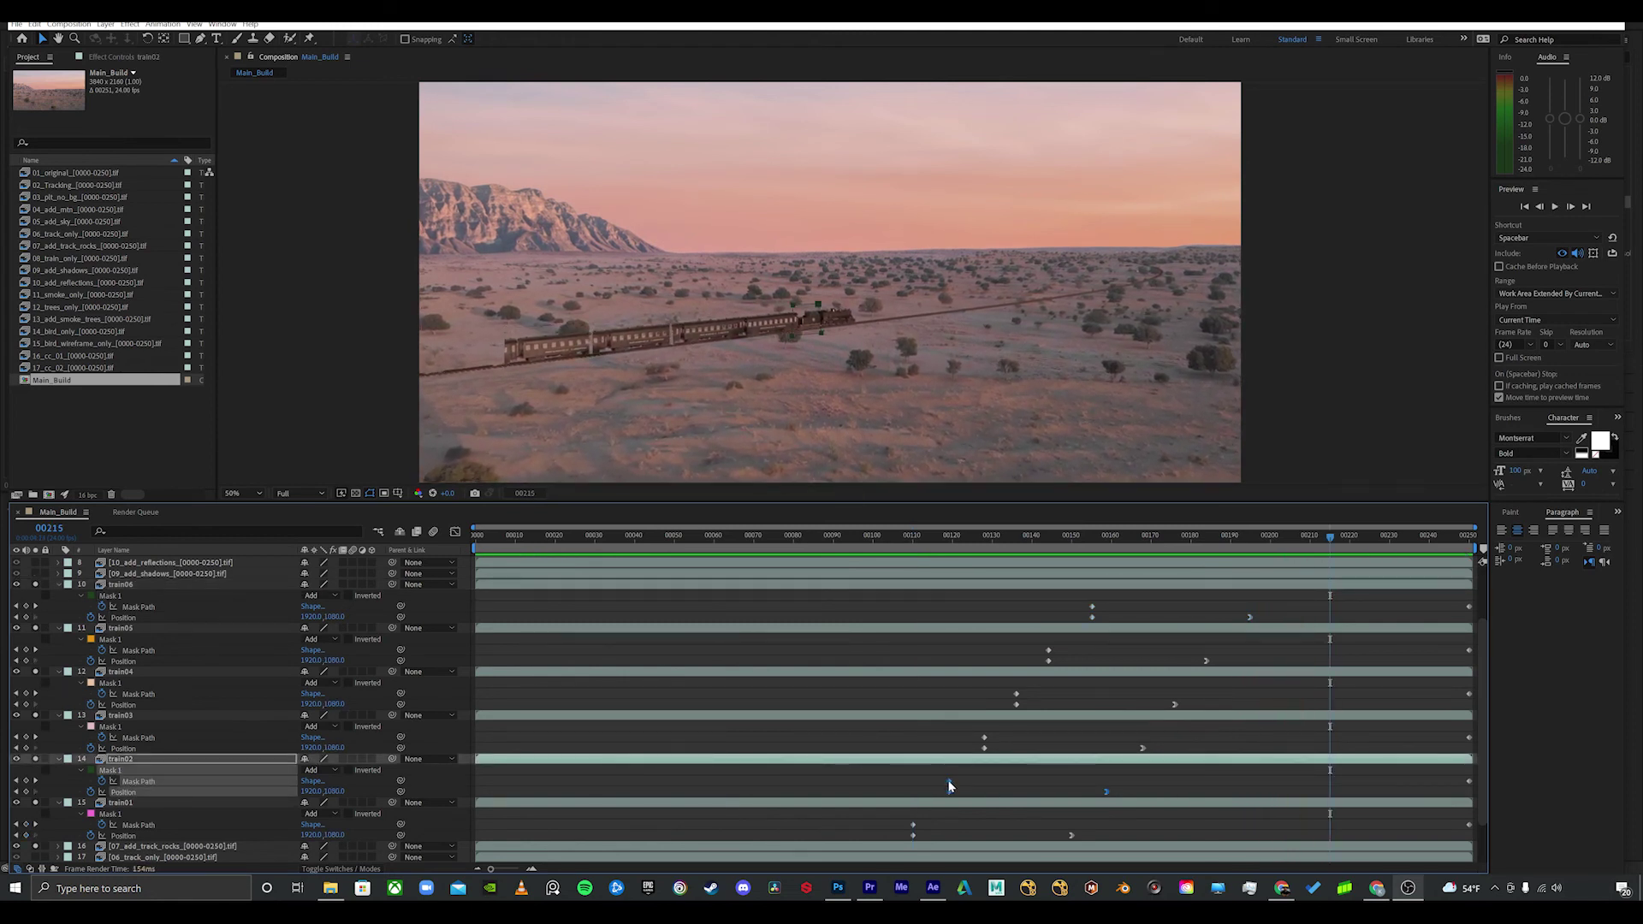
drag(949, 782, 924, 782)
mouse_move(971, 732)
mouse_down()
mouse_move(1148, 752)
mouse_move(947, 744)
mouse_up()
drag(1008, 687, 970, 697)
drag(1029, 647, 990, 651)
drag(1080, 607, 1009, 609)
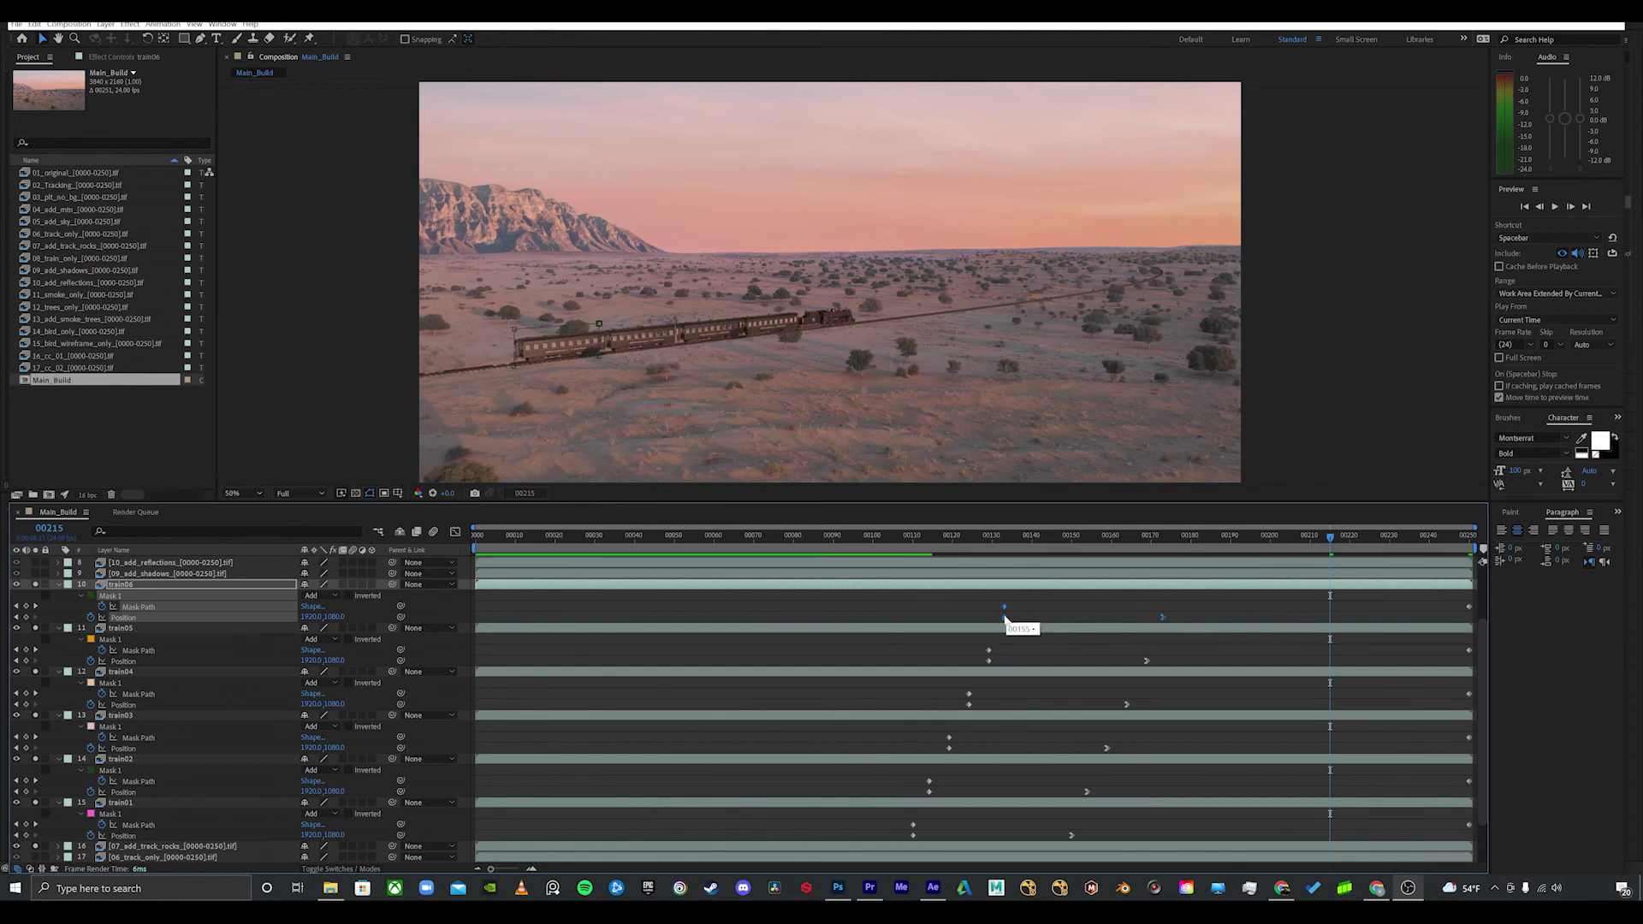
click(888, 539)
key(space)
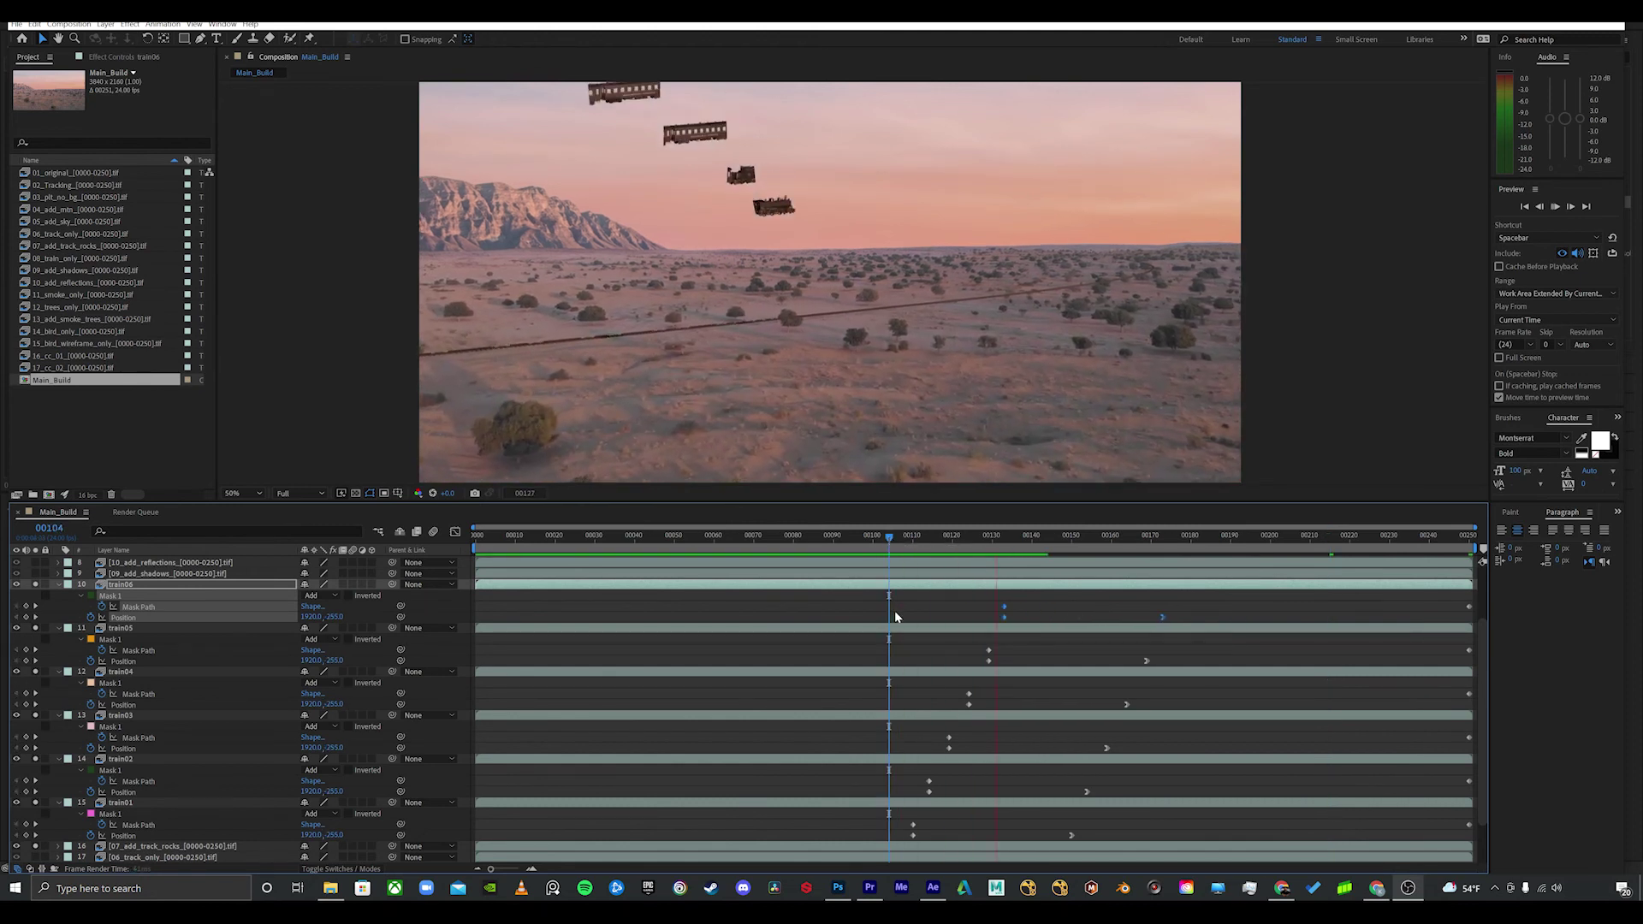